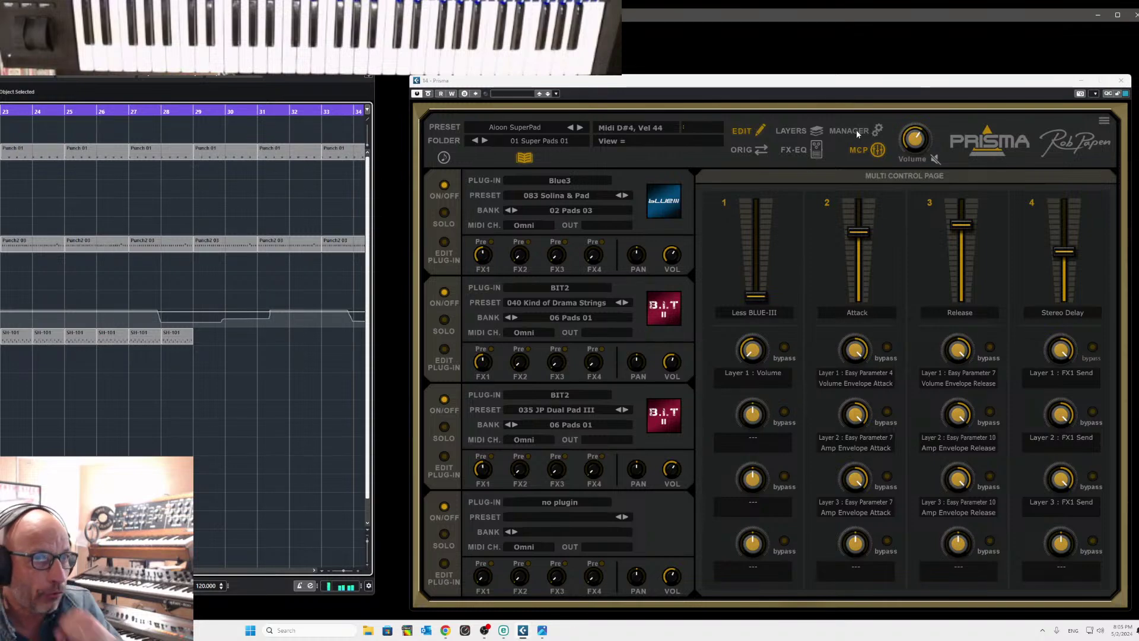
Choose the 97 User Presets bank folder and return to the layers view
{"action": "left_click", "coordinate": [856, 132]}
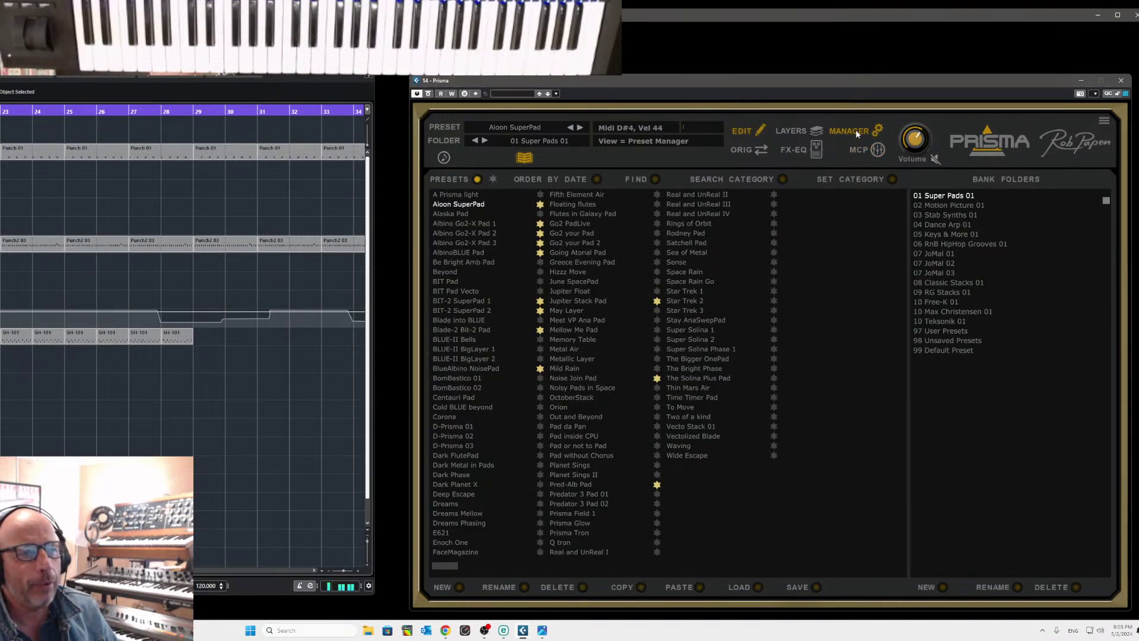
{"action": "left_click", "coordinate": [931, 334]}
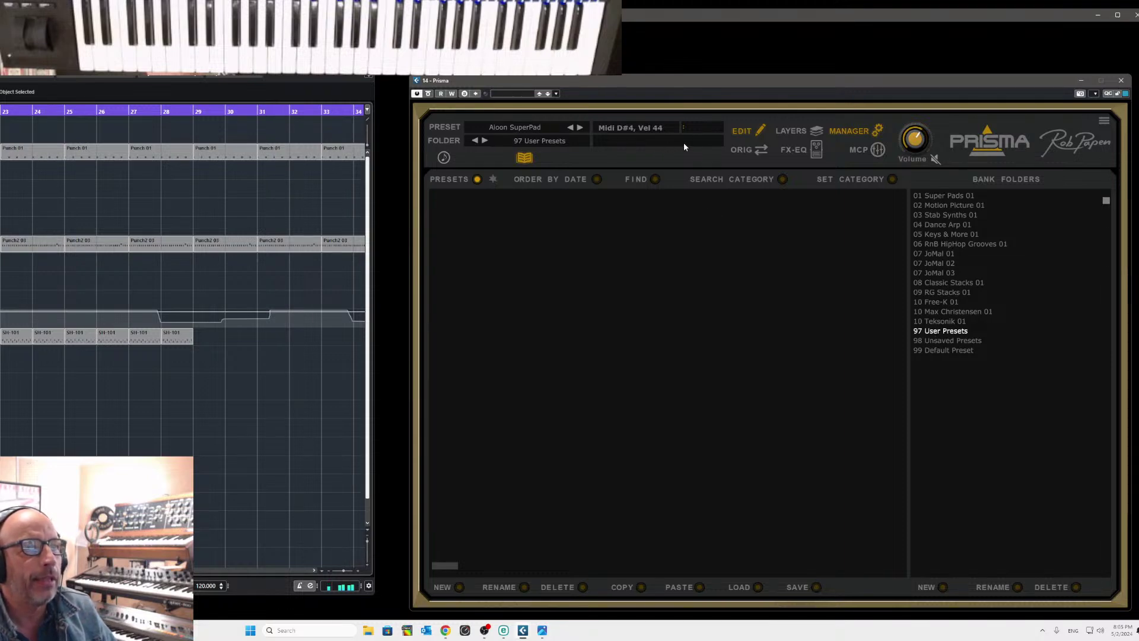
{"action": "left_click", "coordinate": [796, 128]}
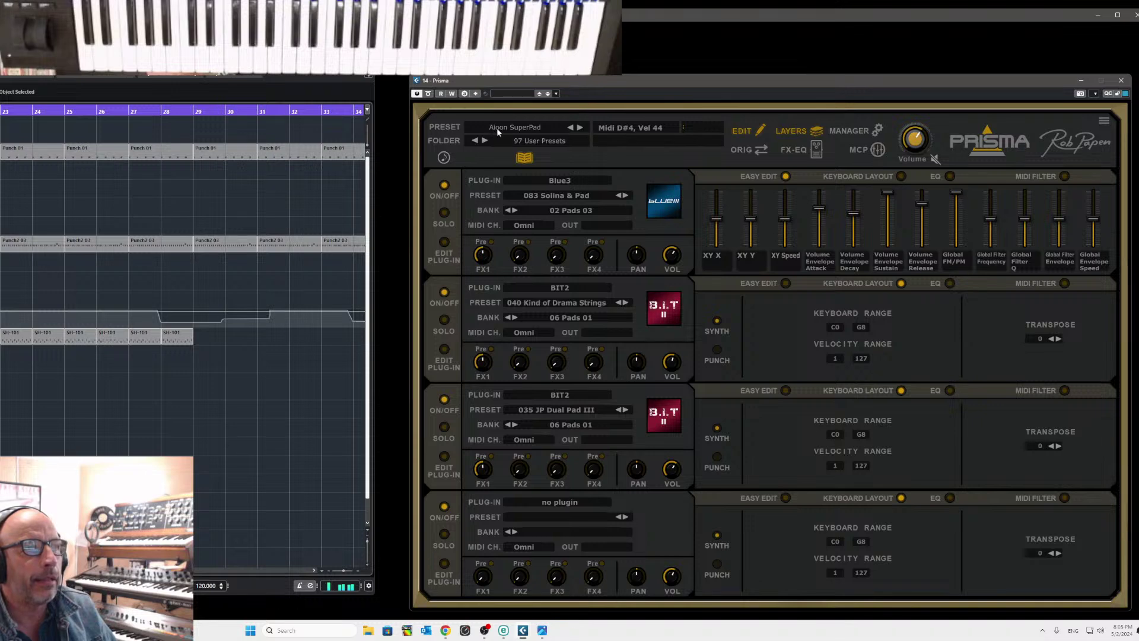
Create a new empty preset named May Visit 2024
{"action": "left_click", "coordinate": [515, 126]}
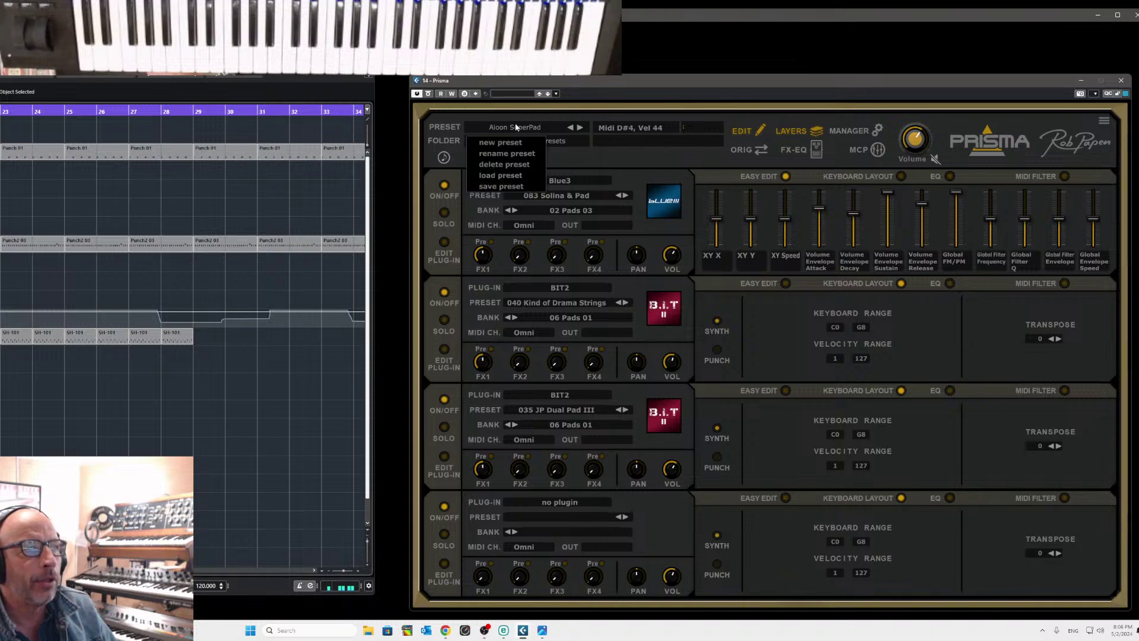
{"action": "left_click", "coordinate": [518, 144]}
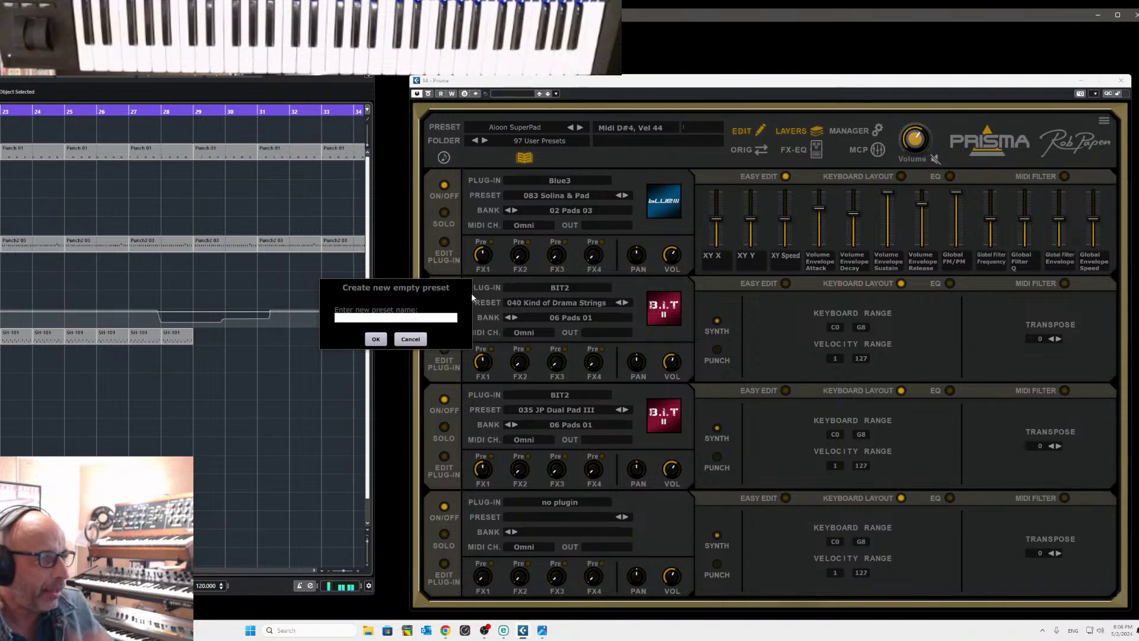
{"action": "left_click", "coordinate": [368, 319]}
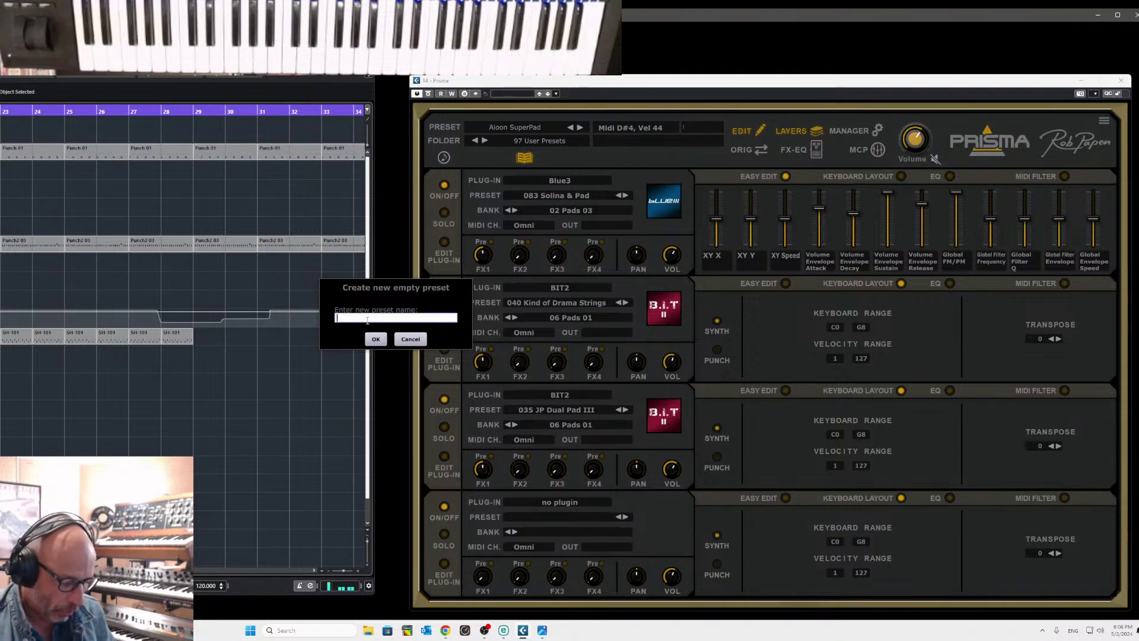
{"action": "type", "text": "May"}
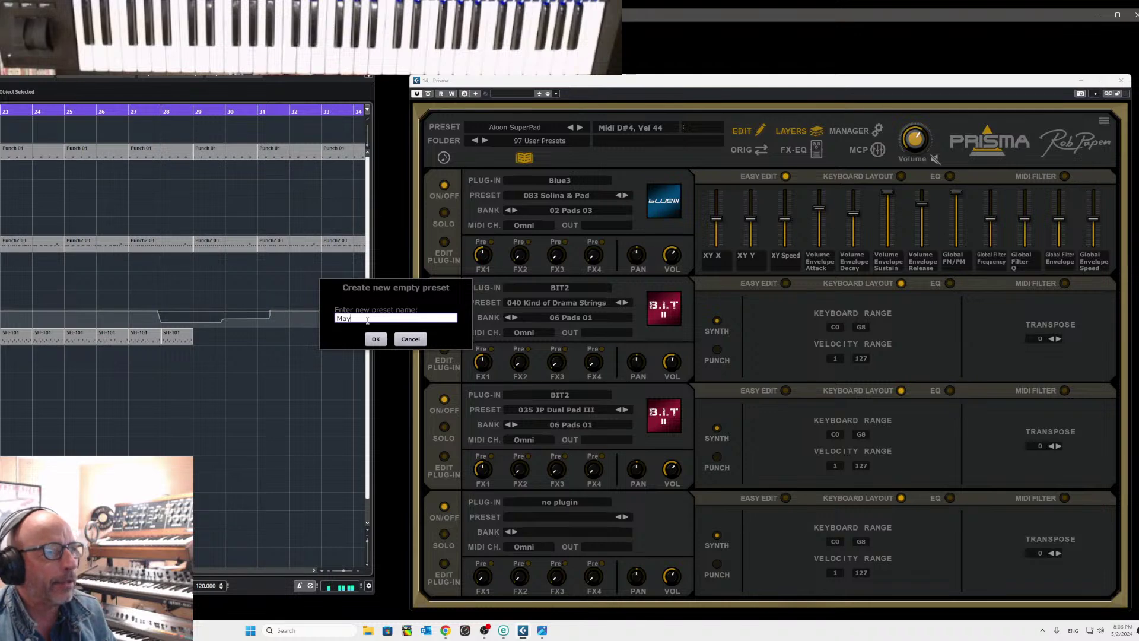
{"action": "type", "text": " Visit 2024"}
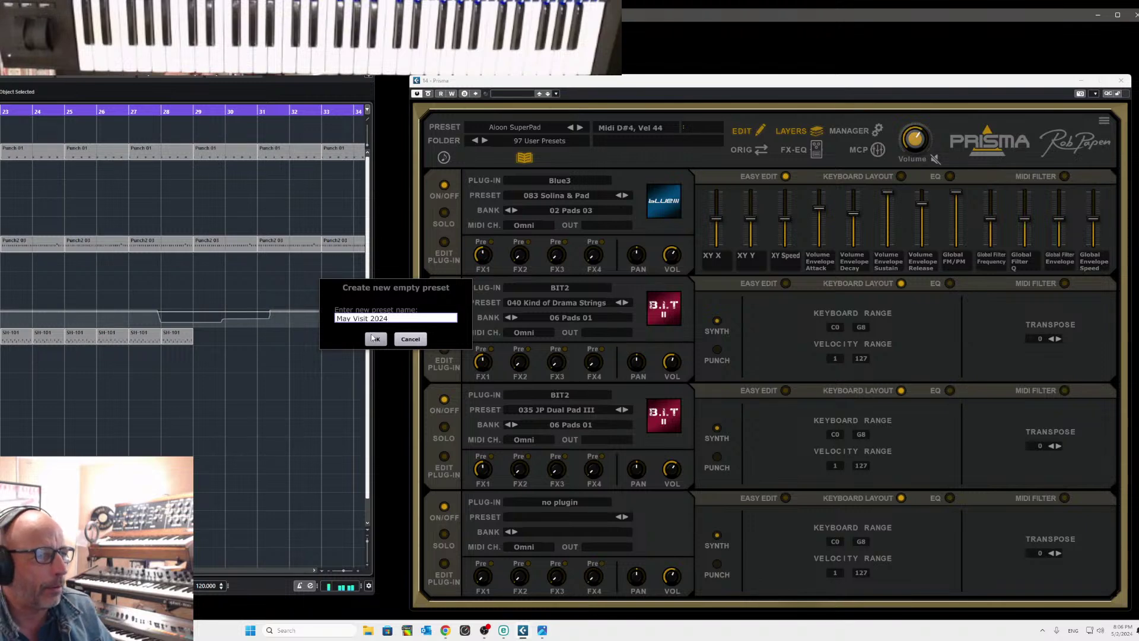
{"action": "left_click", "coordinate": [376, 339]}
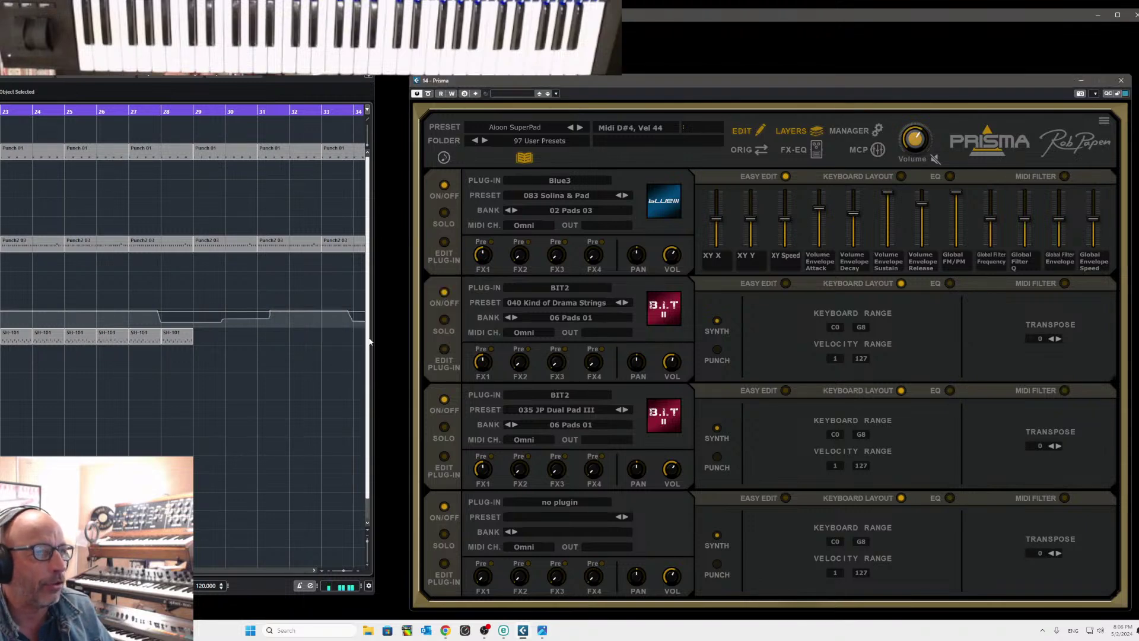
Load the Blue3 plug-in into the first layer and bring its editor into view
{"action": "left_click", "coordinate": [558, 181]}
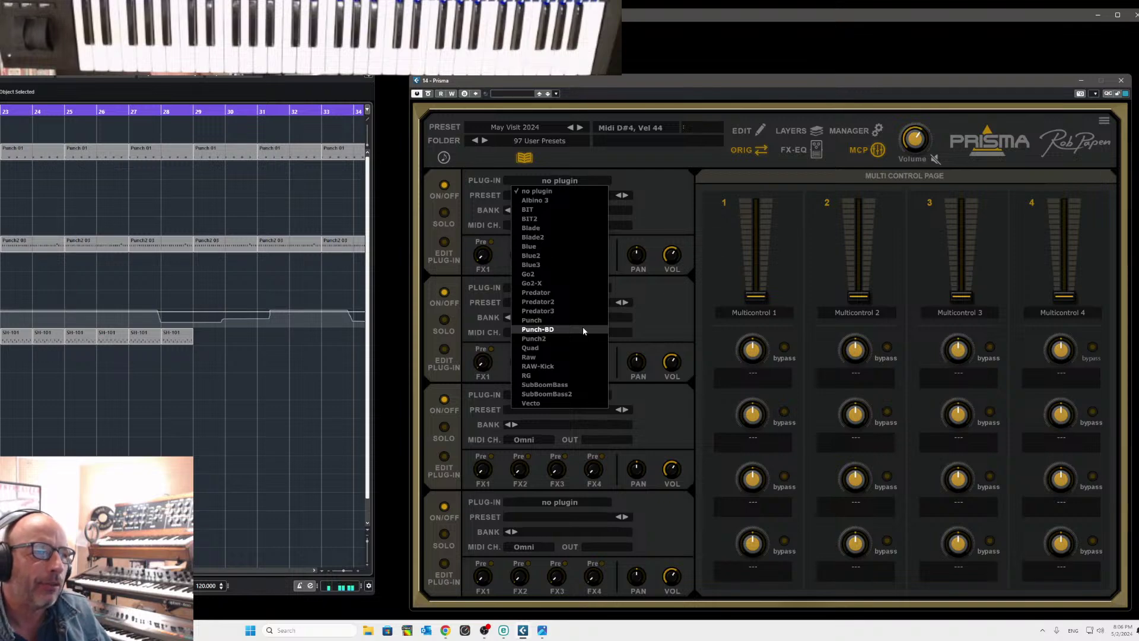
{"action": "left_click", "coordinate": [548, 264]}
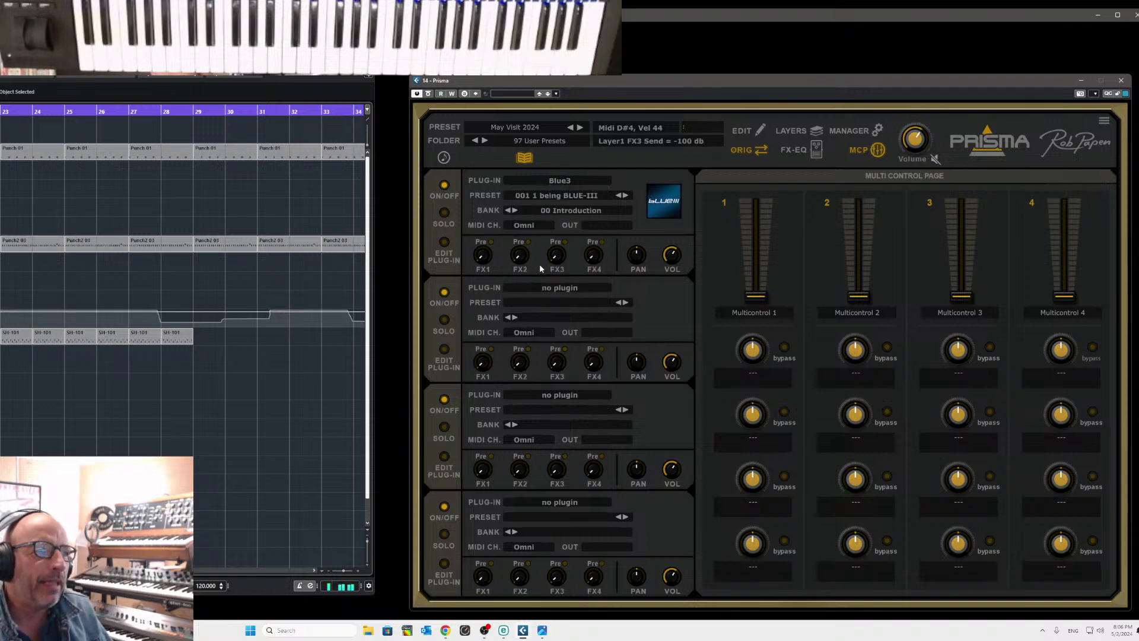
{"action": "left_click", "coordinate": [444, 243]}
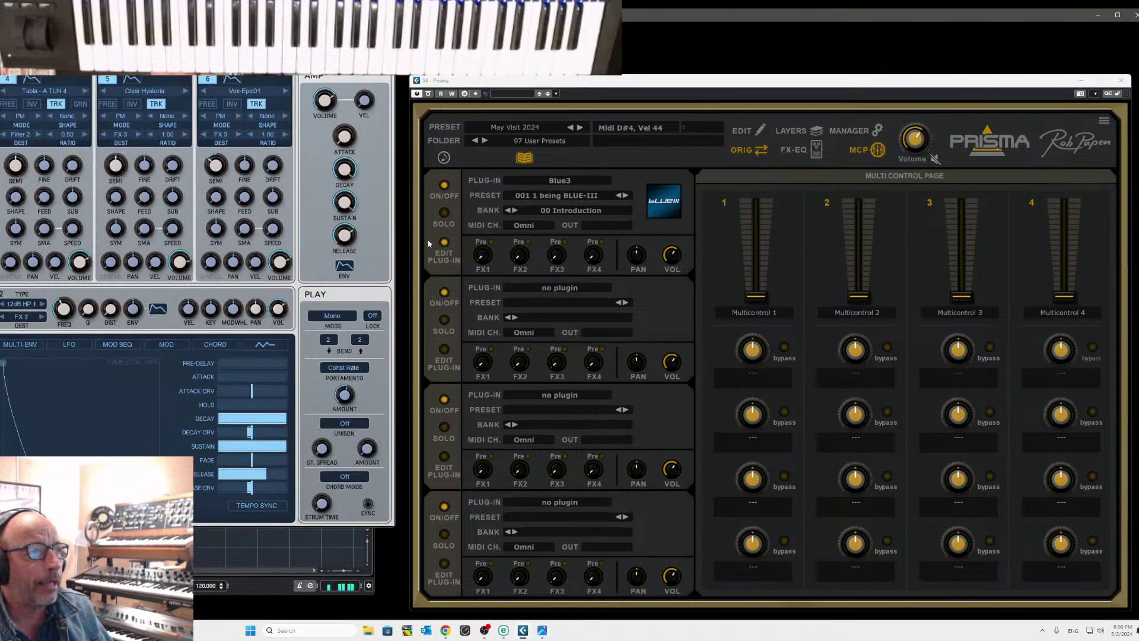
{"action": "left_click_drag", "start_coordinate": [1067, 83], "coordinate": [987, 83]}
Load preset 123 WaveSeq Line from Blue3's bank 06 Sequence Sounds 01
{"action": "left_click", "coordinate": [768, 123]}
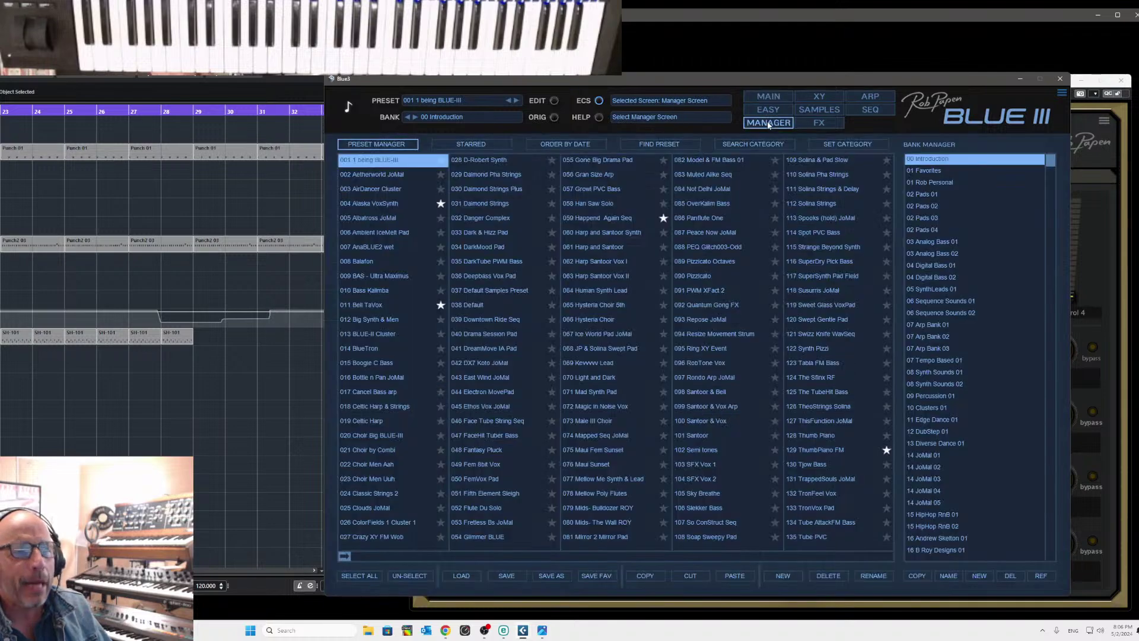
{"action": "left_click", "coordinate": [690, 321]}
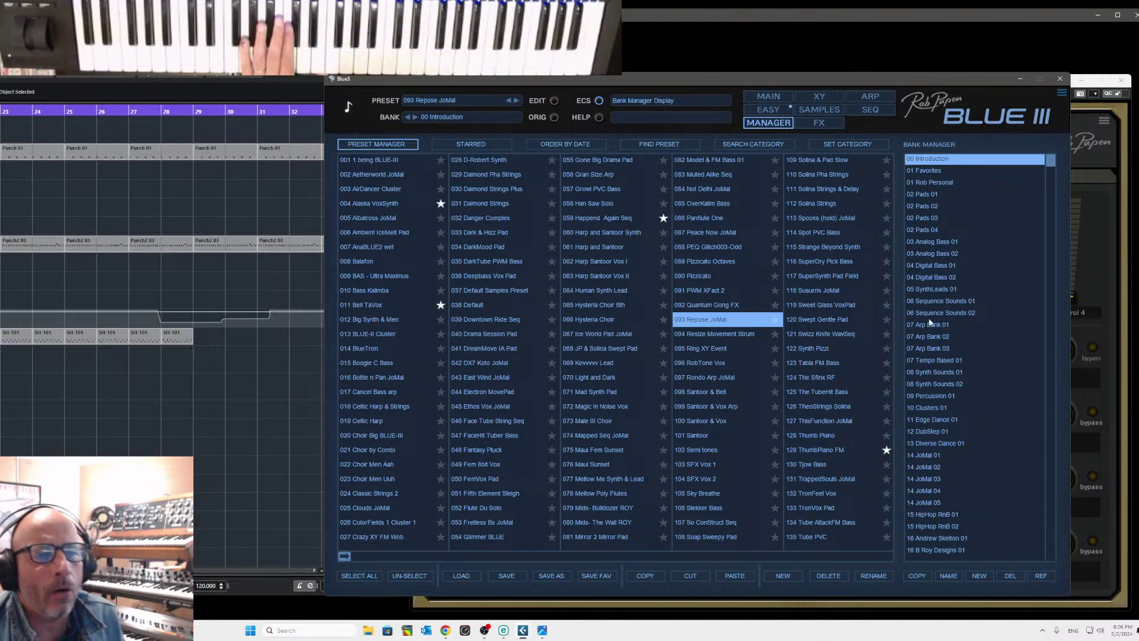
{"action": "left_click", "coordinate": [937, 301]}
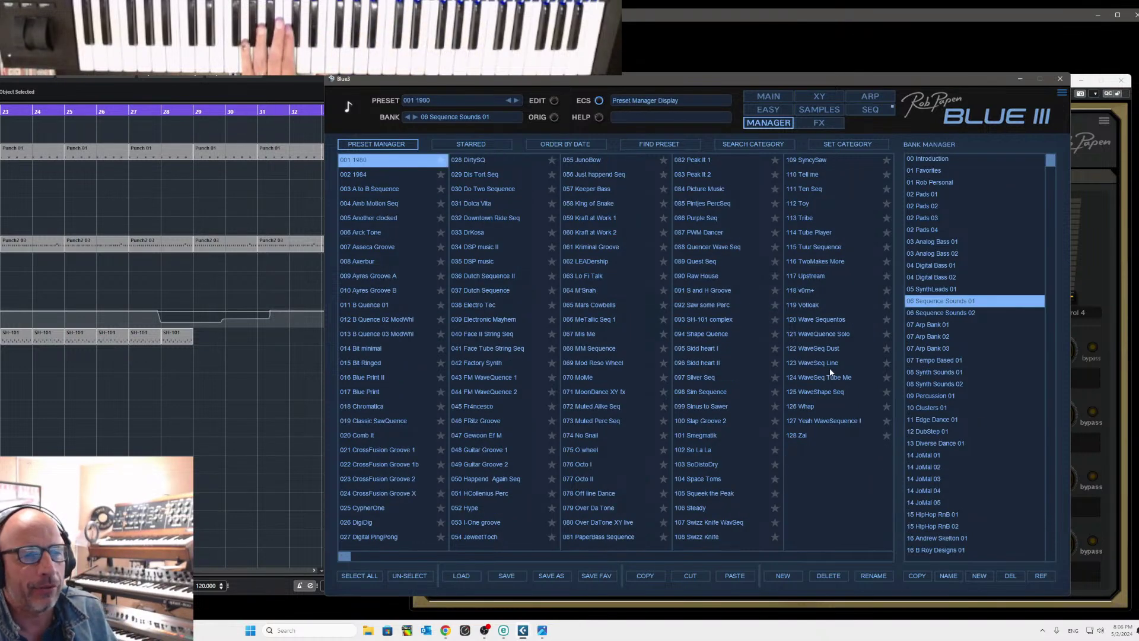
{"action": "left_click", "coordinate": [810, 363]}
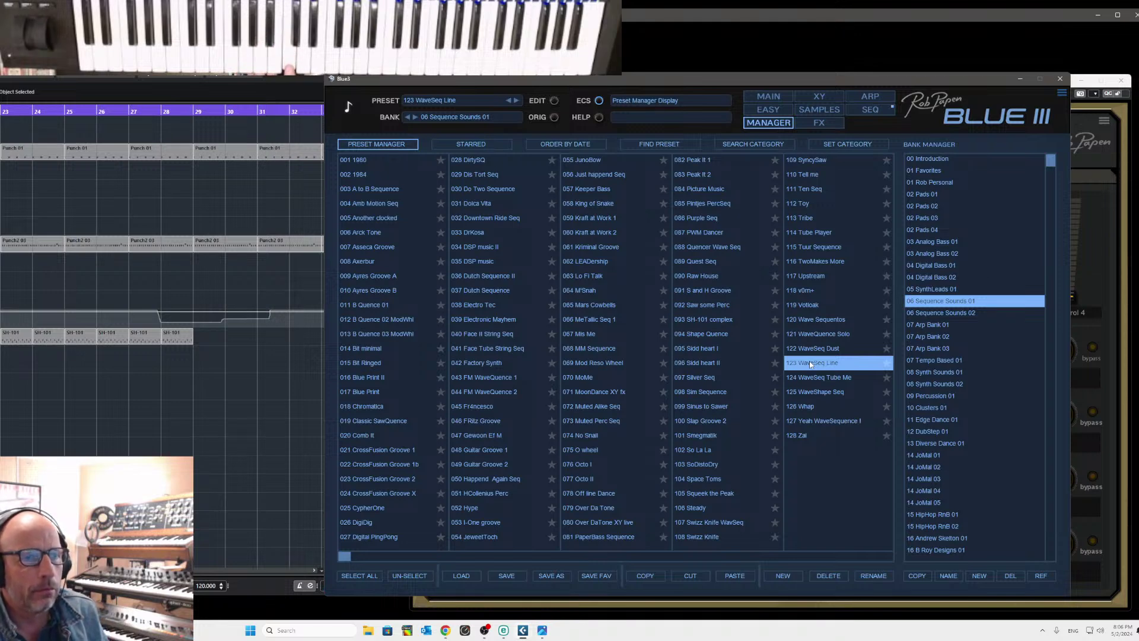
Examine the effects and sequencer pattern of the Blue3 preset, and close its editor
{"action": "left_click", "coordinate": [820, 123]}
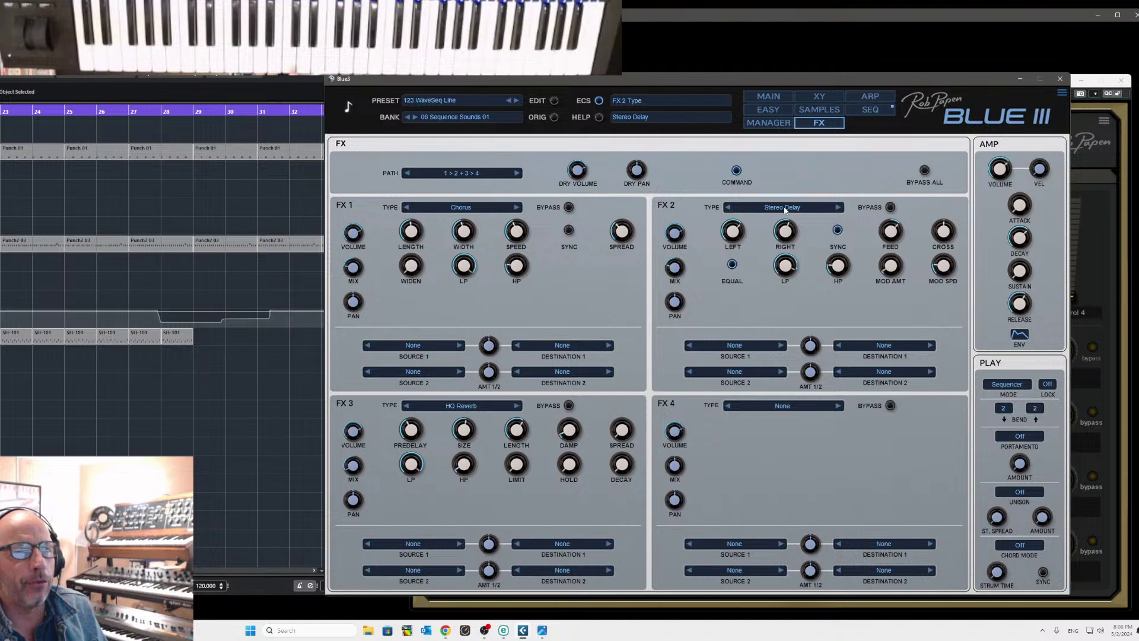
{"action": "left_click", "coordinate": [867, 111]}
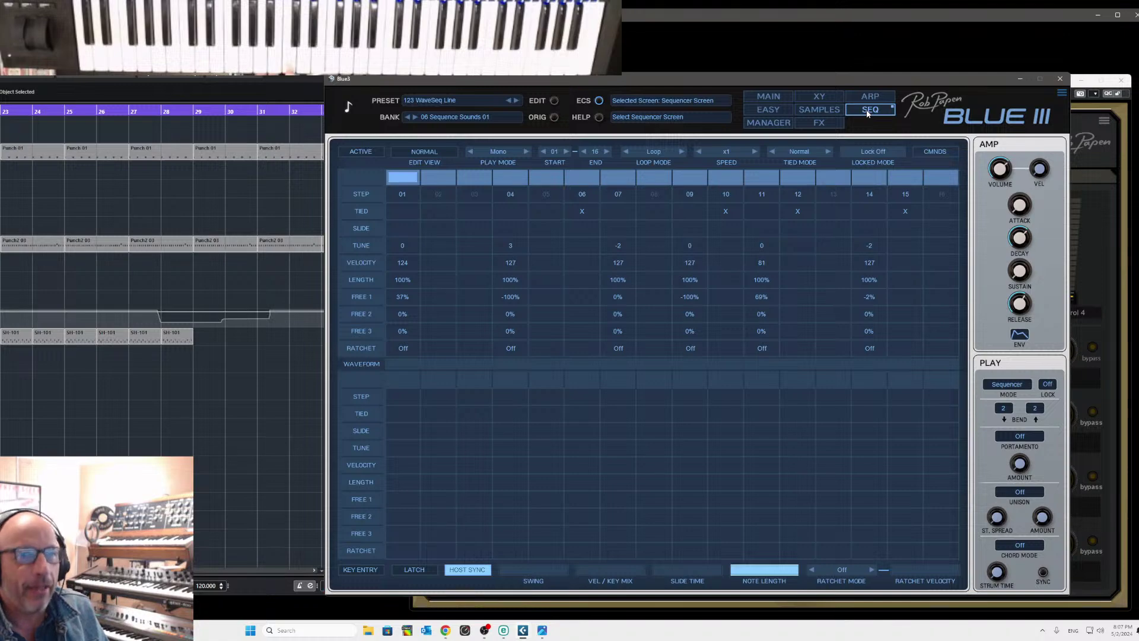
{"action": "left_click", "coordinate": [1060, 79]}
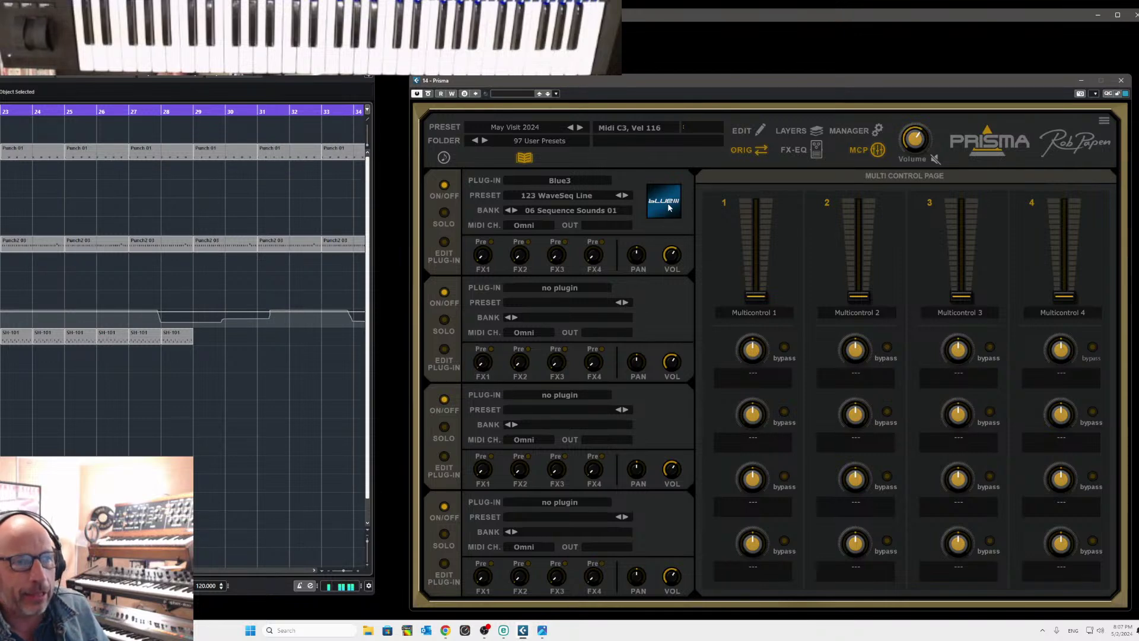
Load the Predator3 plug-in into the second layer and bring its editor fully into view
{"action": "left_click", "coordinate": [553, 287]}
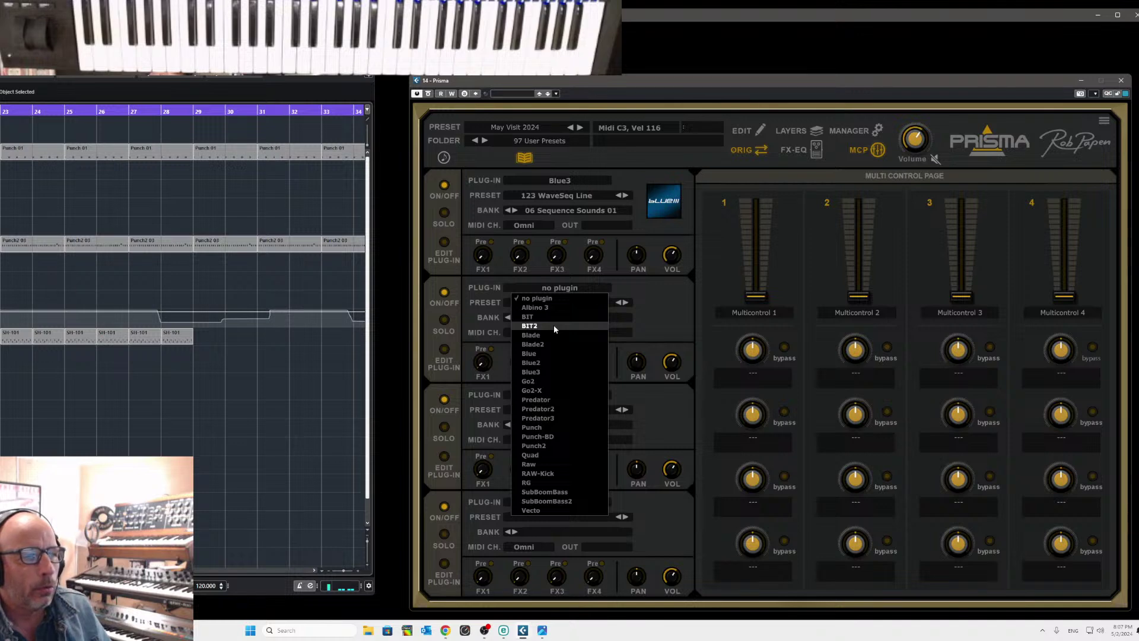
{"action": "left_click", "coordinate": [565, 419]}
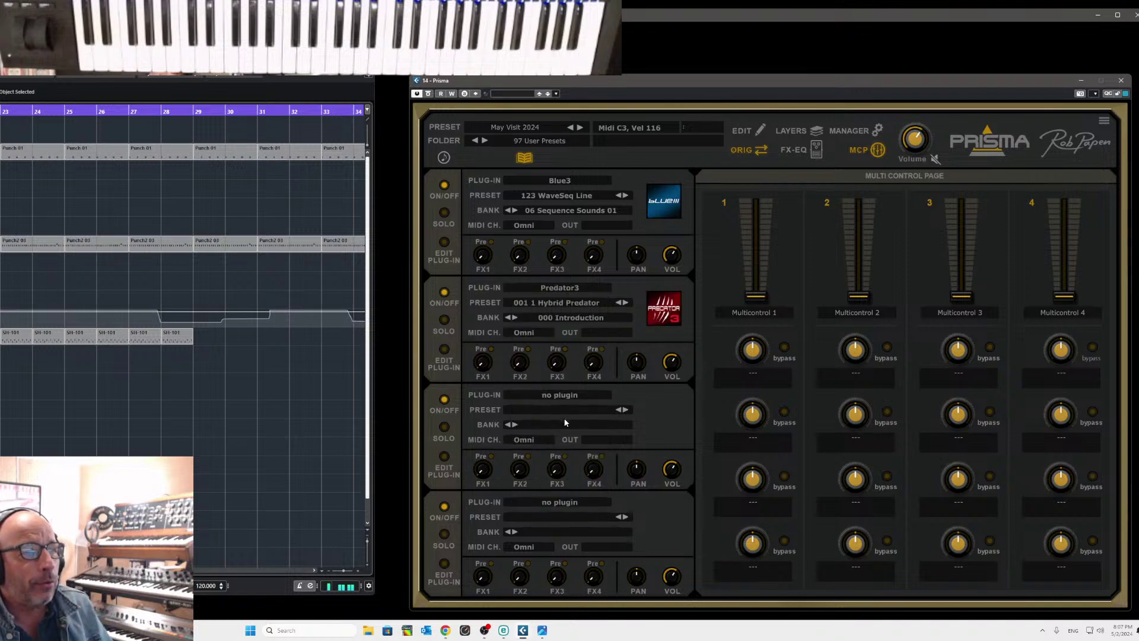
{"action": "left_click", "coordinate": [443, 351]}
{"action": "left_click_drag", "start_coordinate": [188, 18], "coordinate": [926, 77]}
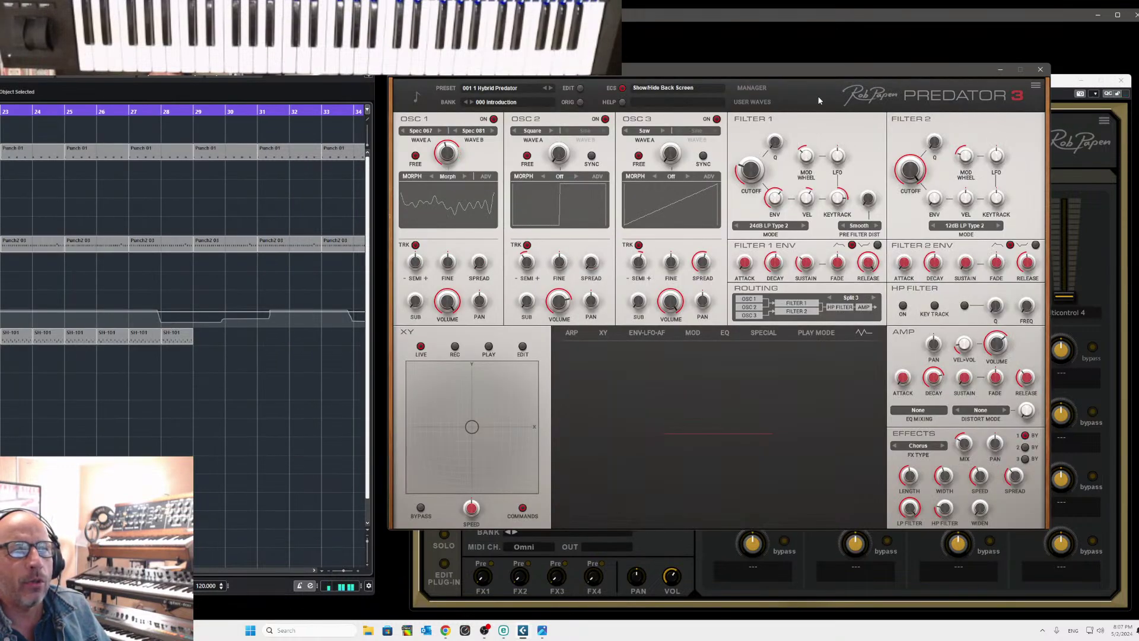
Load preset 067 arp-seq- Line Two from Predator 3's bank 105 Trance and PsyTrance 03
{"action": "left_click", "coordinate": [752, 88]}
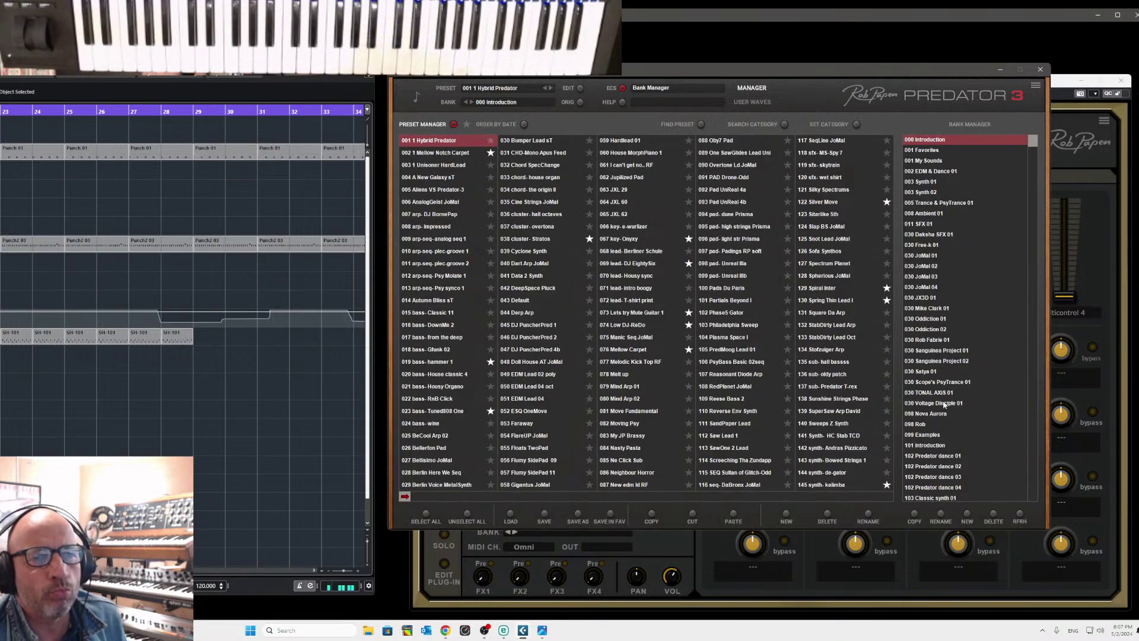
{"action": "left_click_drag", "start_coordinate": [1029, 159], "coordinate": [1009, 422]}
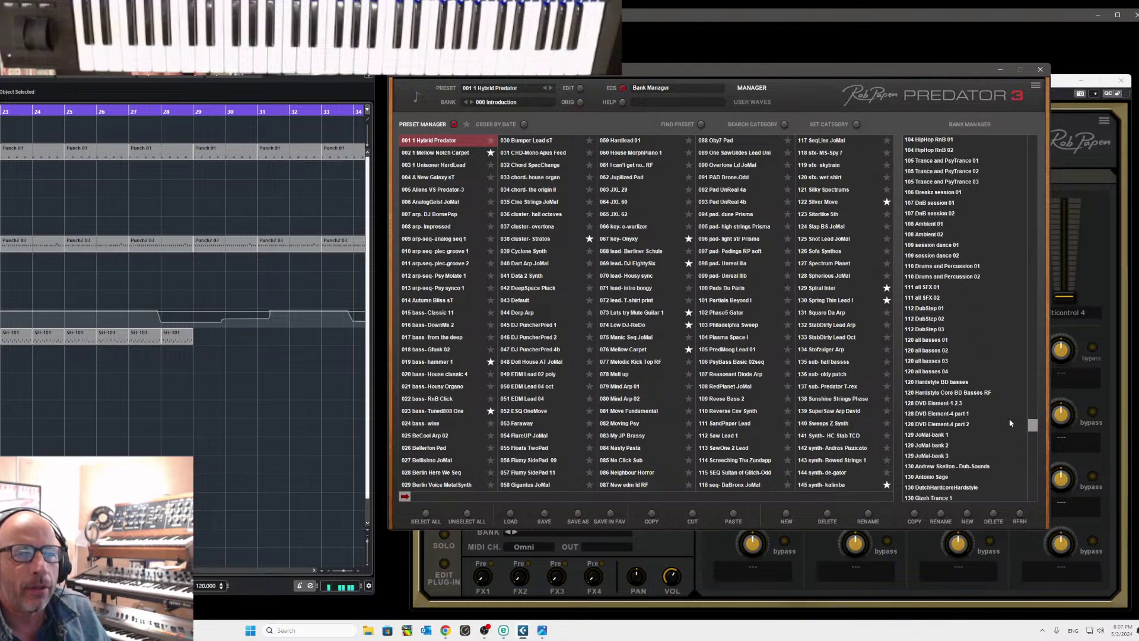
{"action": "scroll", "coordinate": [1002, 385], "scroll_direction": "up", "scroll_amount": 6}
{"action": "scroll", "coordinate": [999, 353], "scroll_direction": "up", "scroll_amount": 2}
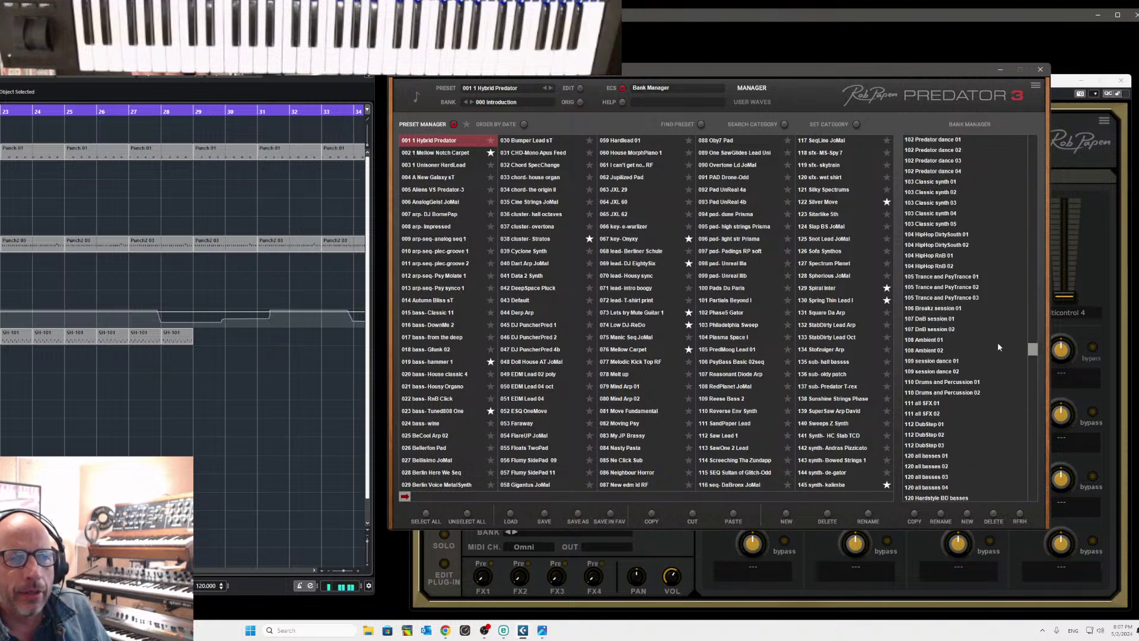
{"action": "left_click", "coordinate": [922, 298]}
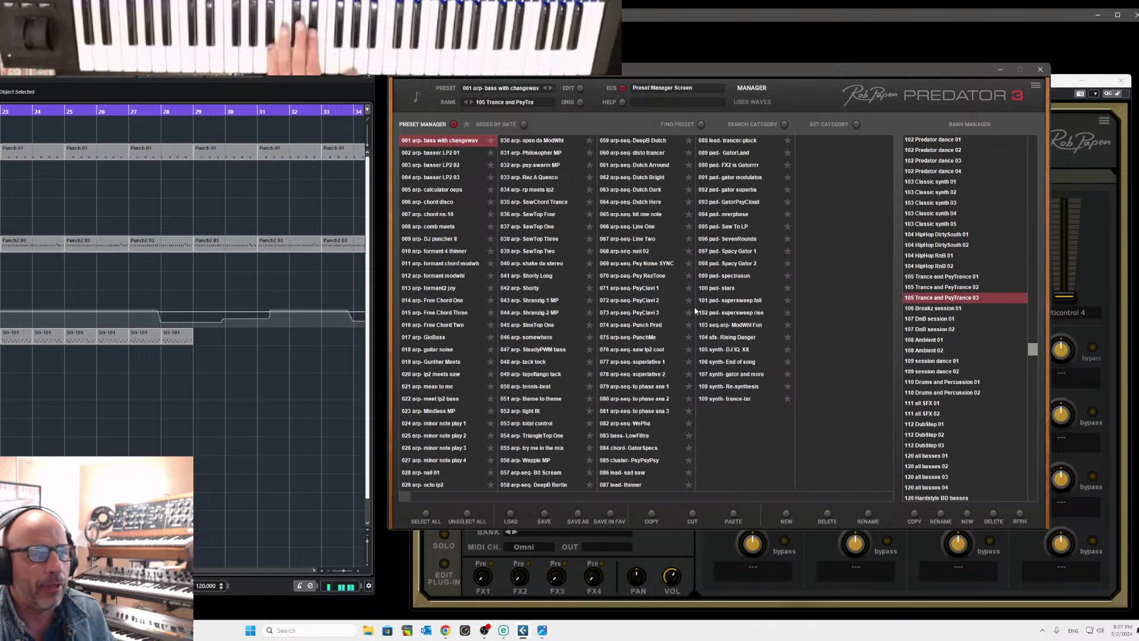
{"action": "left_click", "coordinate": [717, 325]}
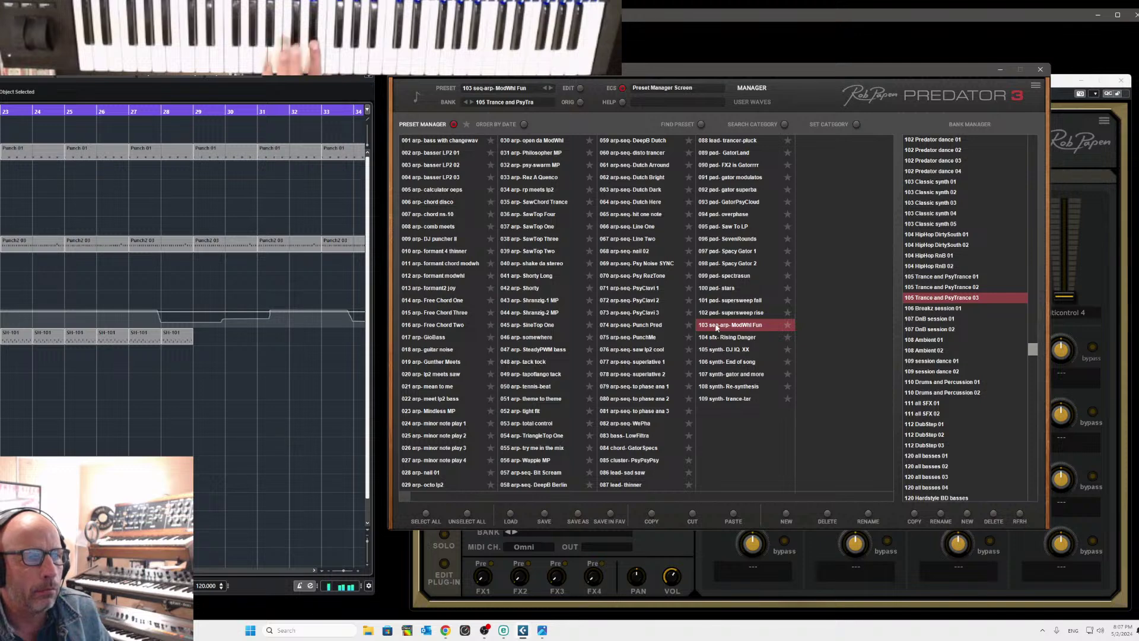
{"action": "left_click", "coordinate": [617, 239]}
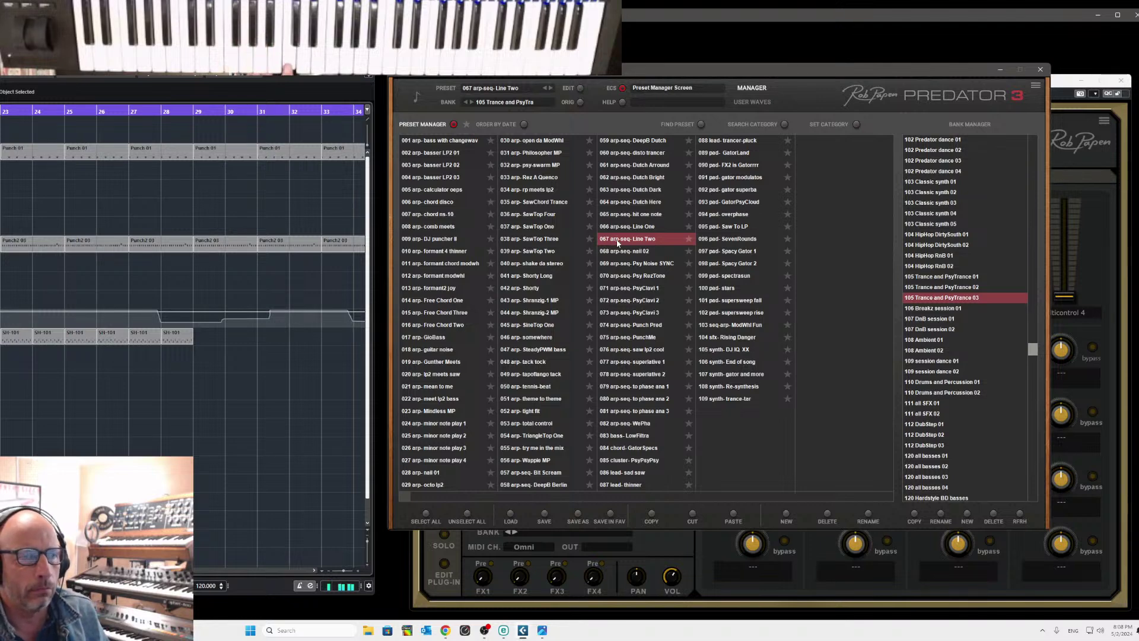
Examine the arpeggiator pattern of the loaded Predator 3 preset
{"action": "left_click", "coordinate": [749, 91]}
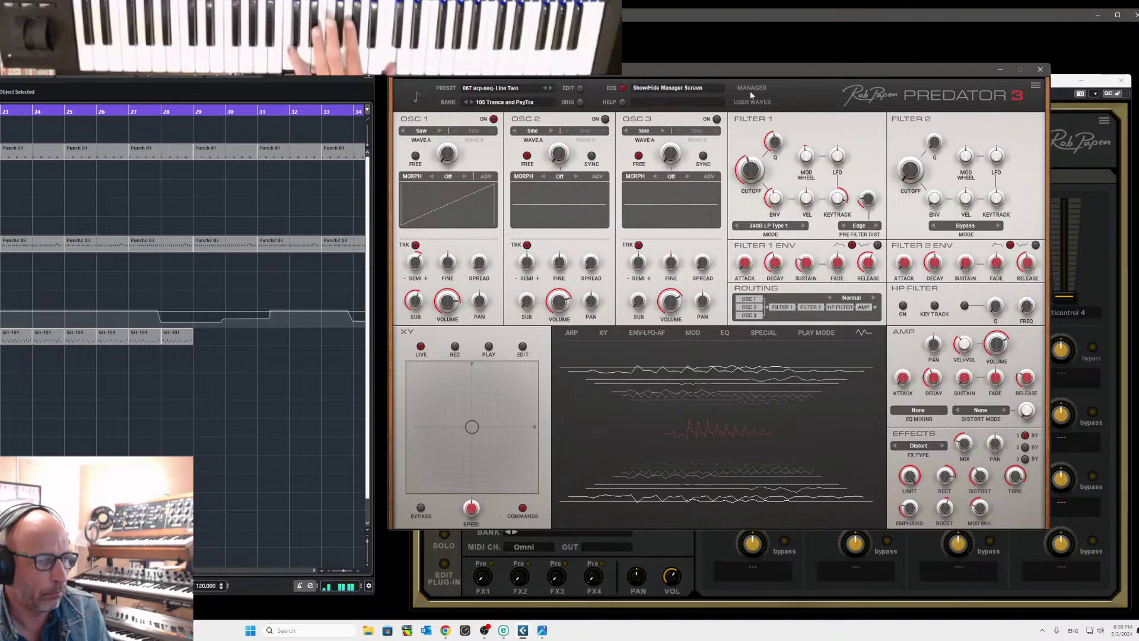
{"action": "left_click", "coordinate": [570, 333]}
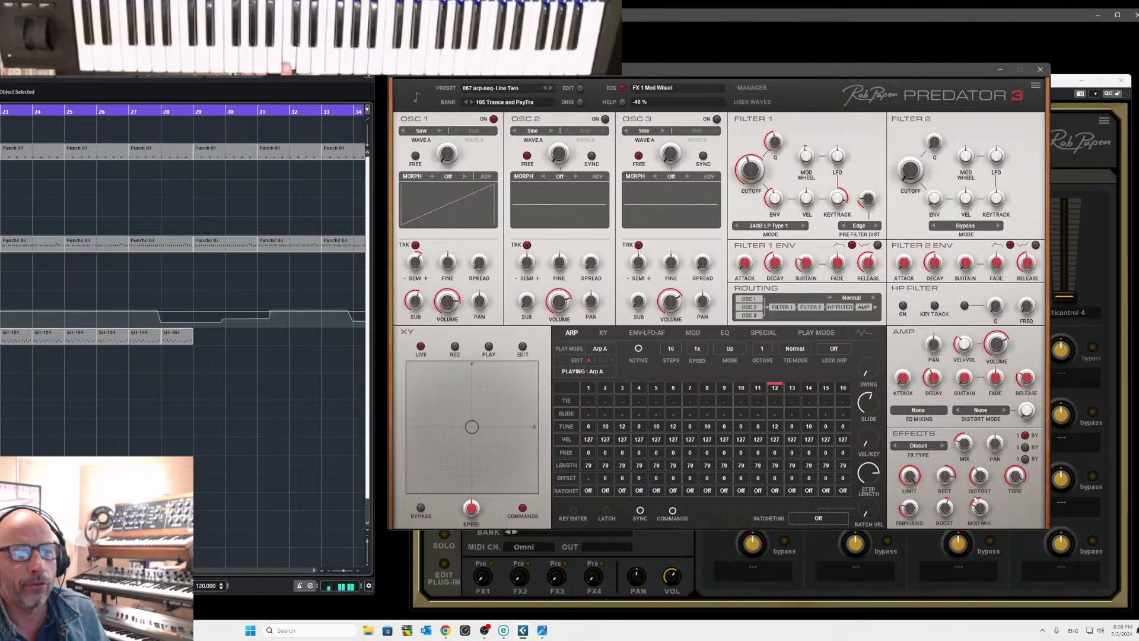
Remove the Stereo Delay from Predator 3's second effect slot by setting it to None, check the third slot, and close the editor
{"action": "left_click", "coordinate": [1024, 448]}
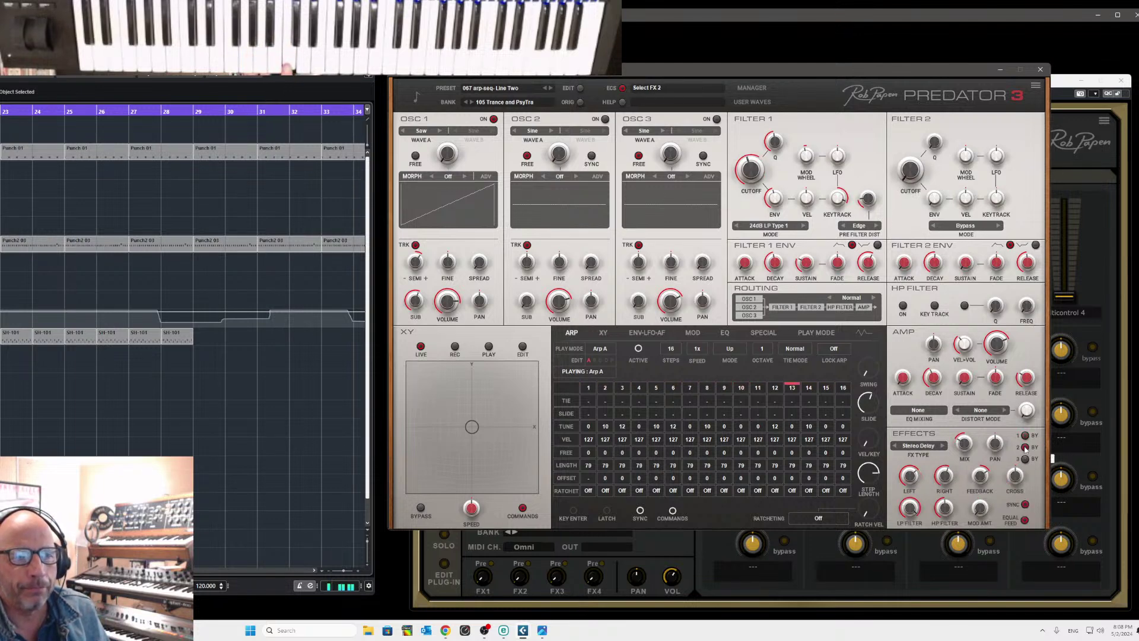
{"action": "left_click", "coordinate": [919, 446]}
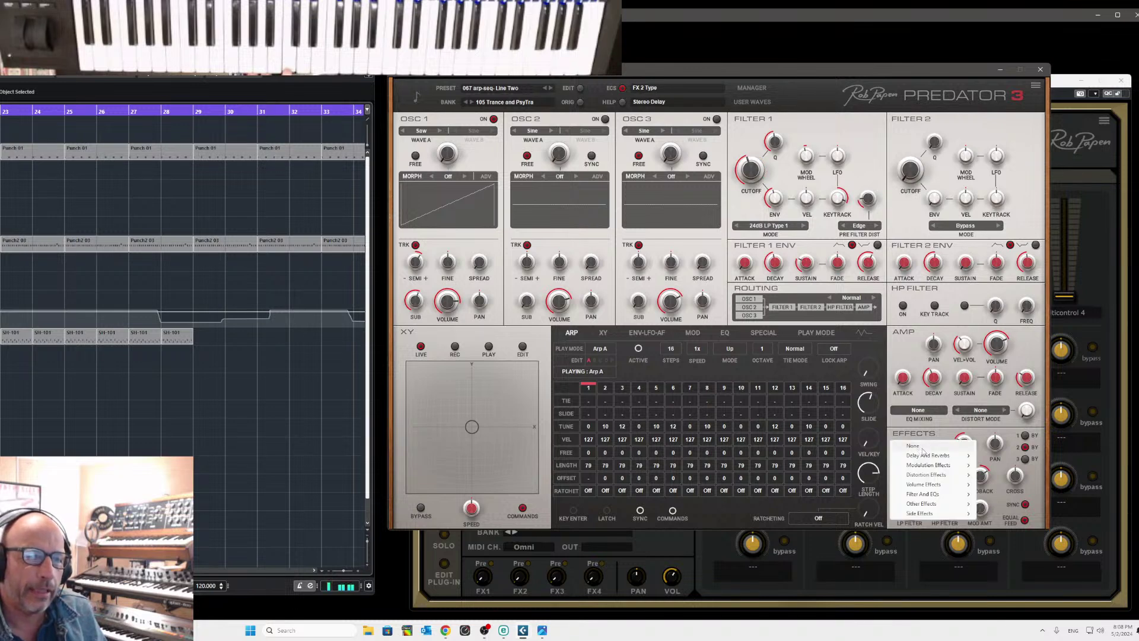
{"action": "left_click", "coordinate": [922, 448]}
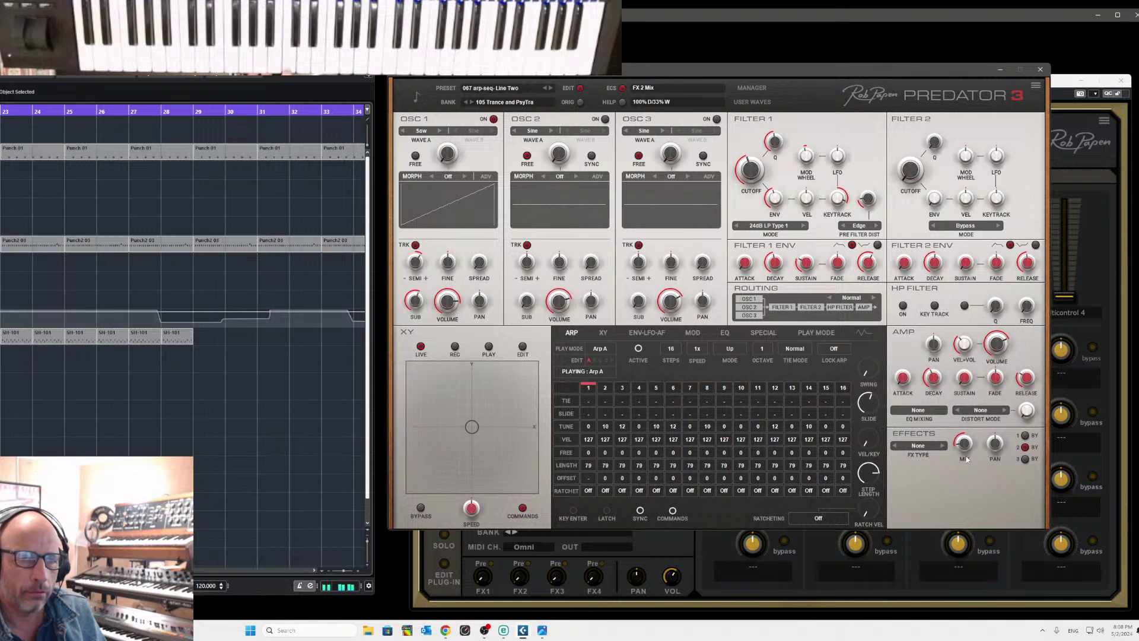
{"action": "left_click", "coordinate": [1022, 460]}
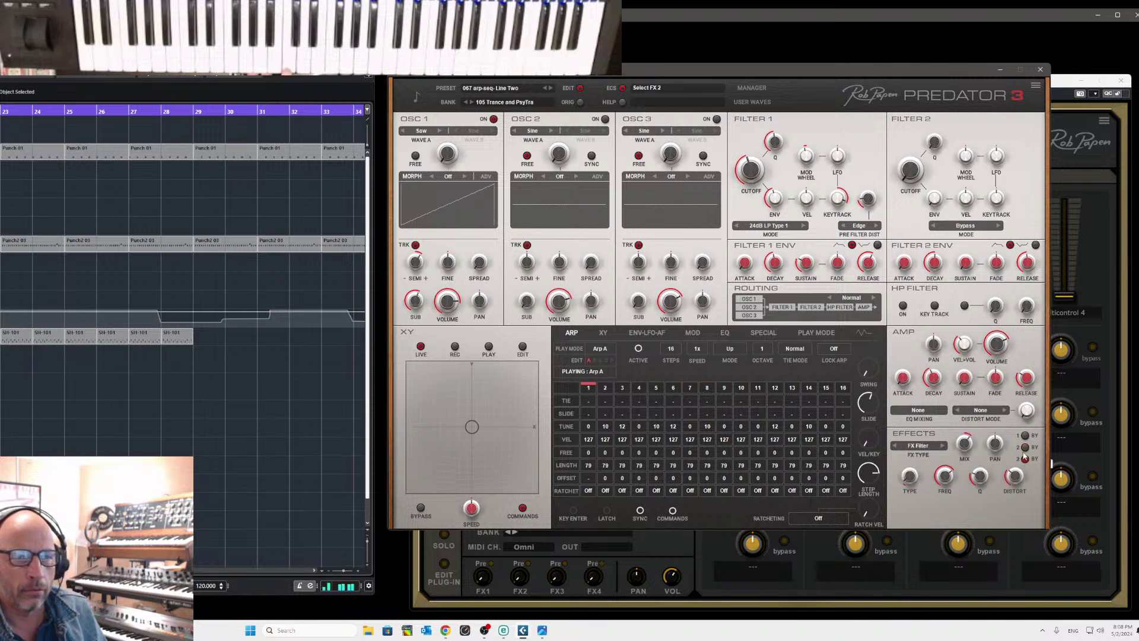
{"action": "left_click", "coordinate": [918, 445]}
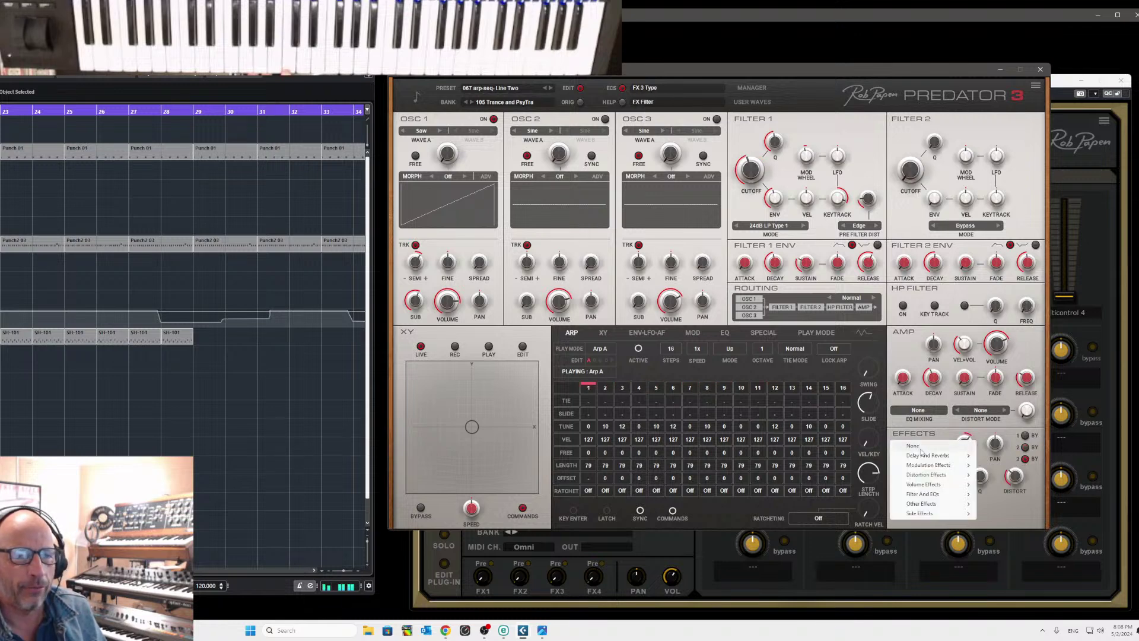
{"action": "left_click", "coordinate": [940, 432]}
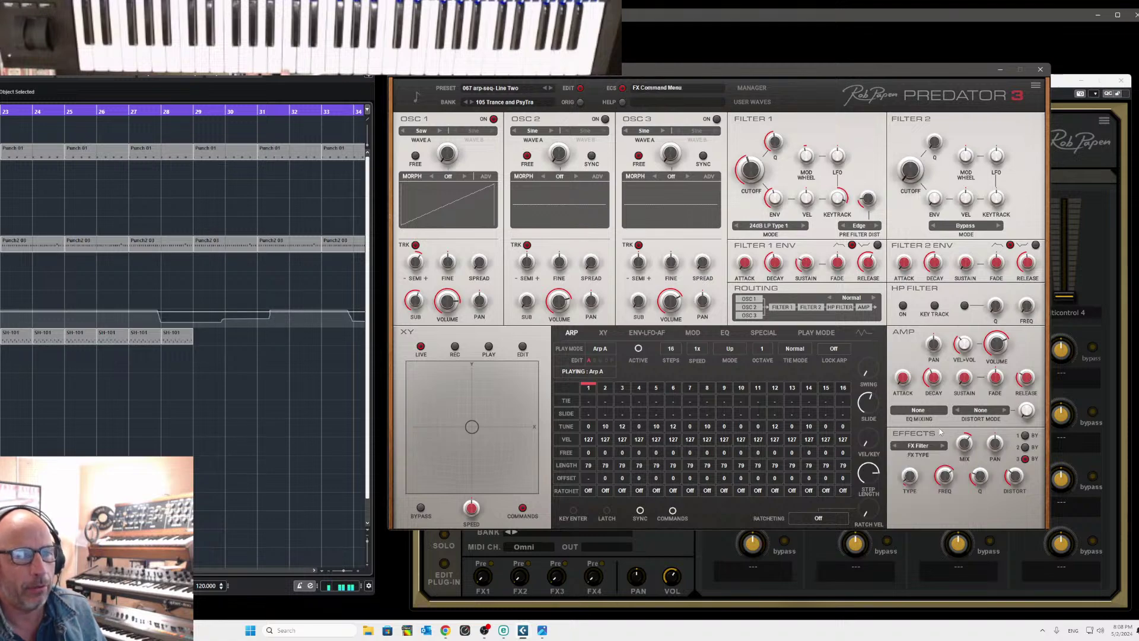
{"action": "left_click", "coordinate": [1040, 71]}
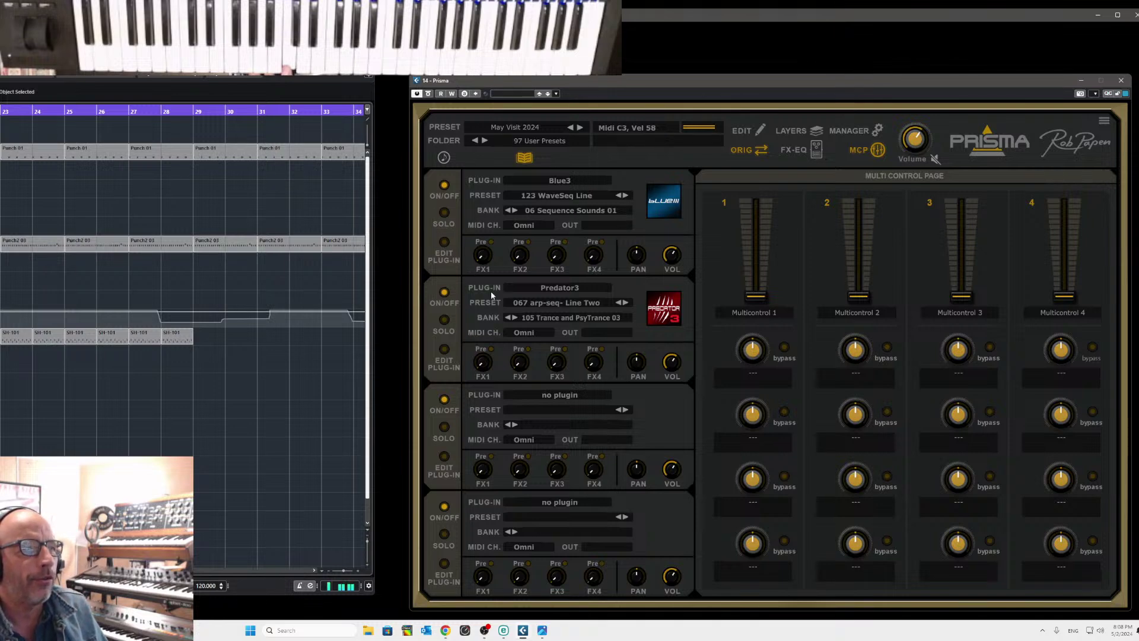
Load the Go2-X plug-in into the third layer and bring its editor fully into view
{"action": "left_click", "coordinate": [562, 394]}
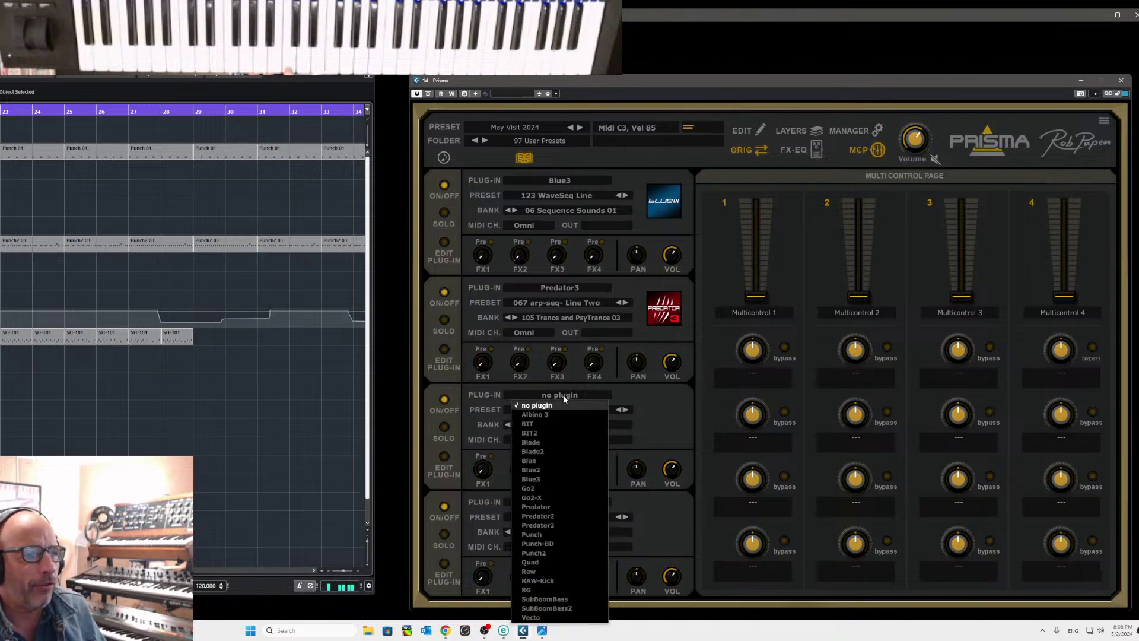
{"action": "left_click", "coordinate": [572, 497]}
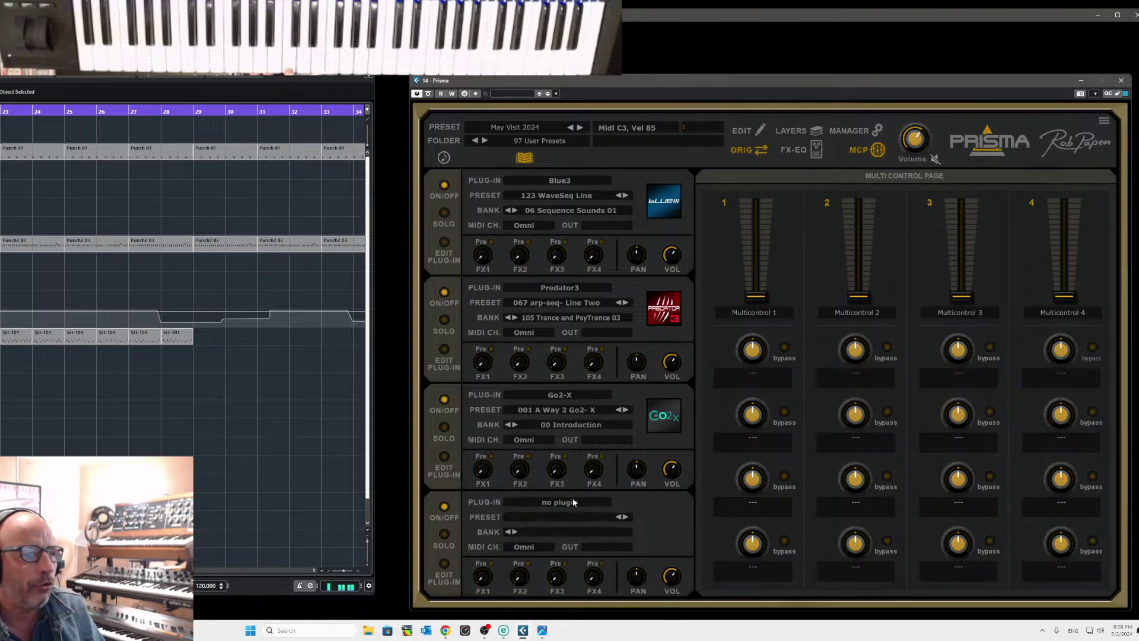
{"action": "left_click", "coordinate": [444, 458]}
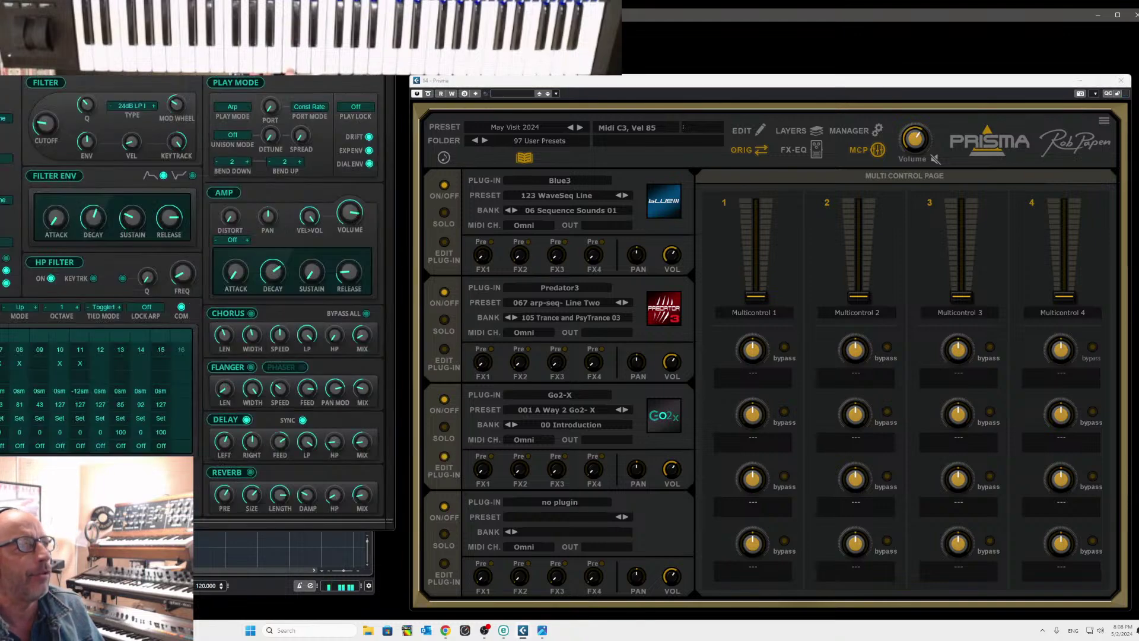
{"action": "left_click_drag", "start_coordinate": [285, 8], "coordinate": [977, 69]}
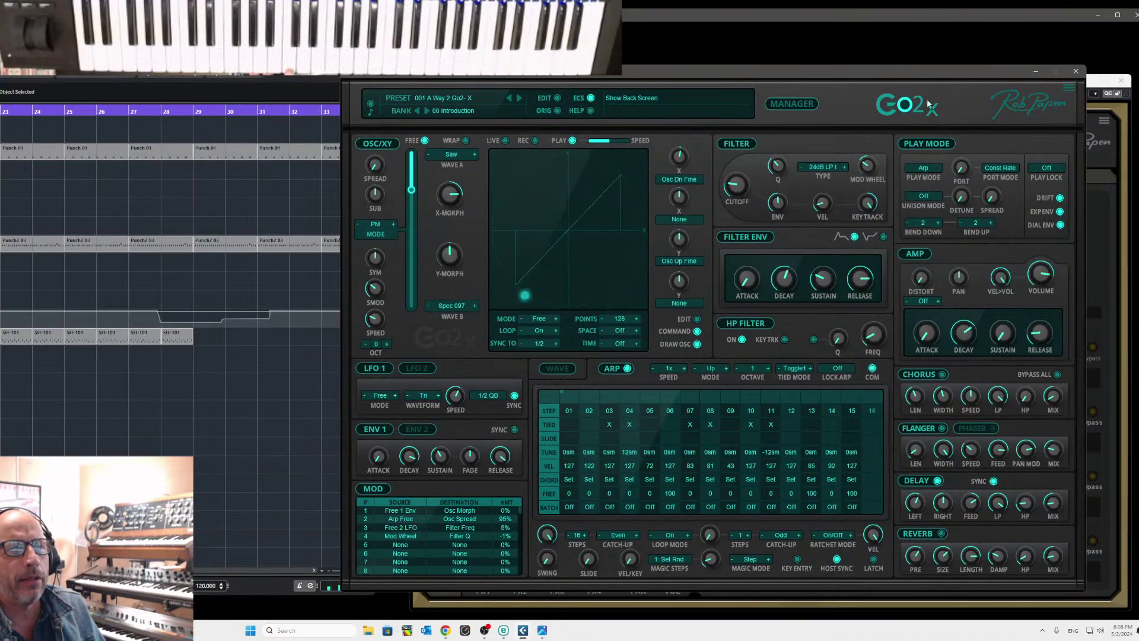
Audition bass lines in Go2-X's bank 20 App Sound Phrase 01 and load preset 024 Bass Line 24
{"action": "left_click", "coordinate": [798, 103]}
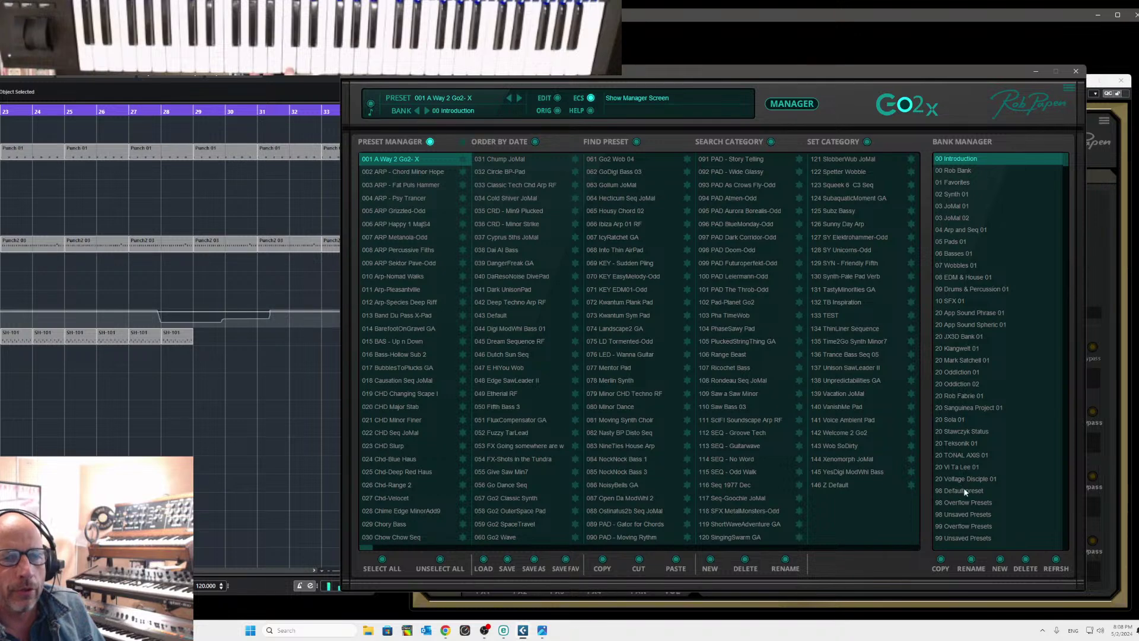
{"action": "left_click", "coordinate": [959, 315]}
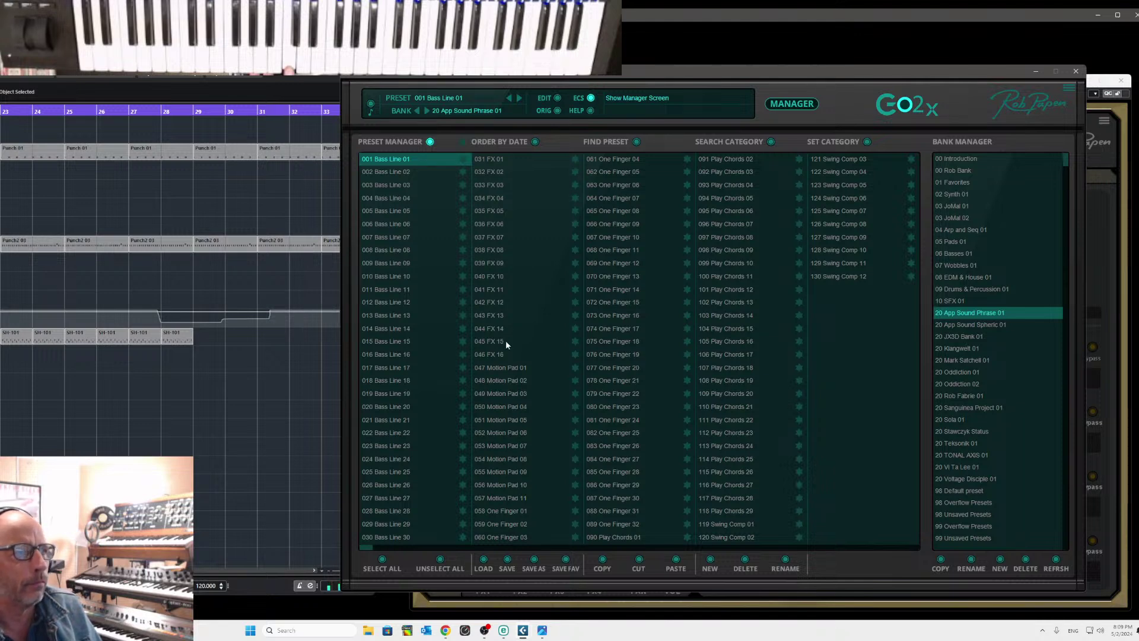
{"action": "left_click", "coordinate": [382, 265]}
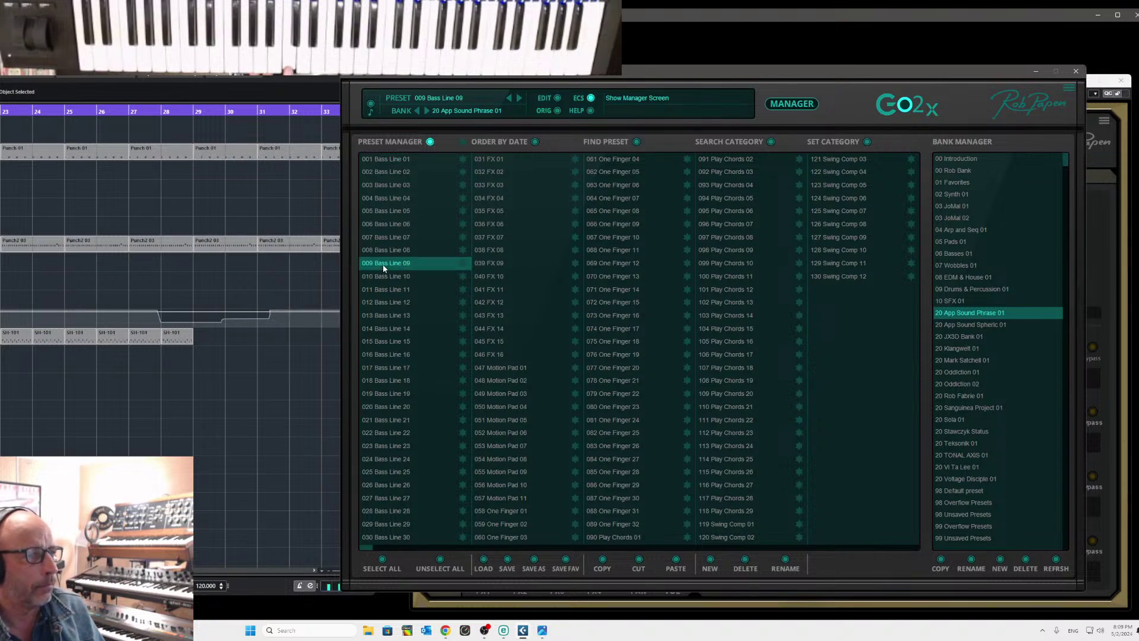
{"action": "left_click", "coordinate": [382, 281]}
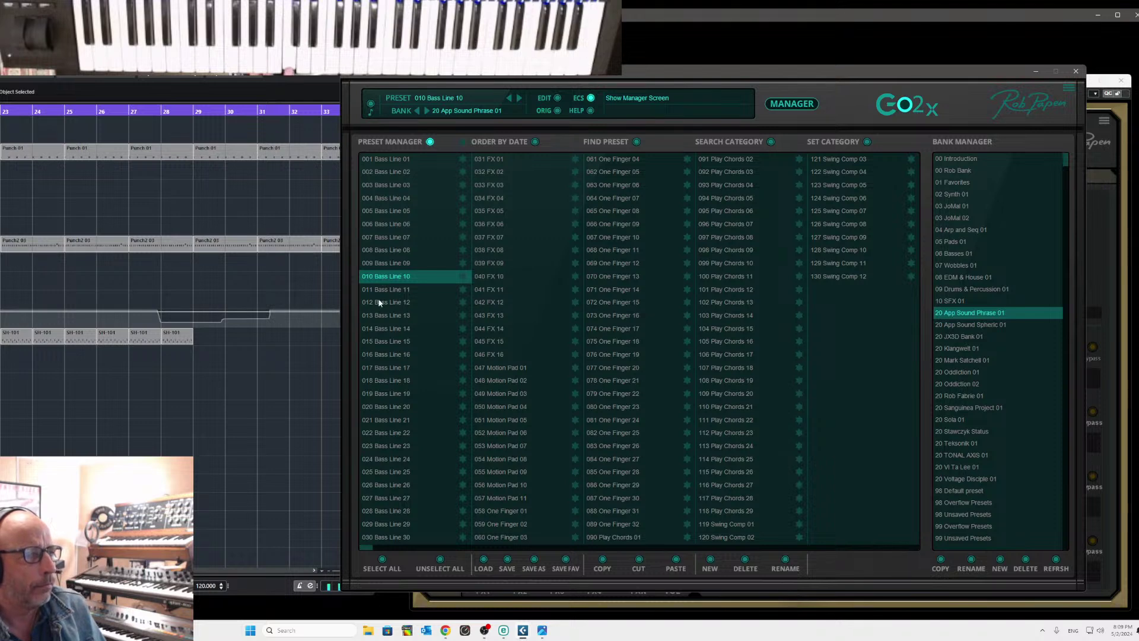
{"action": "left_click", "coordinate": [387, 394]}
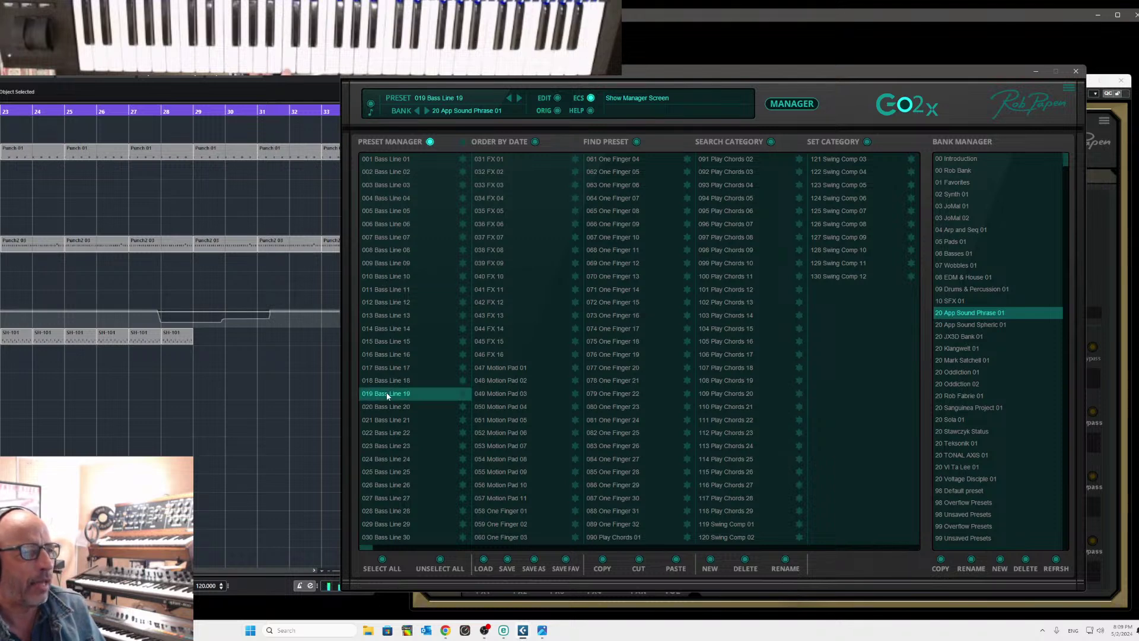
{"action": "left_click", "coordinate": [386, 409]}
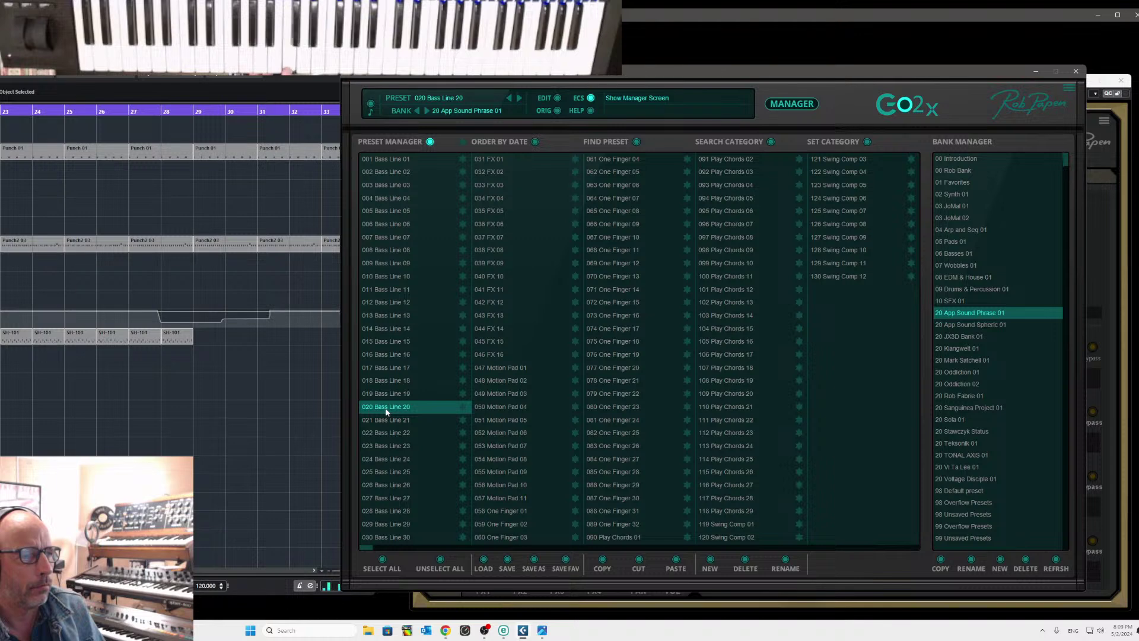
{"action": "left_click", "coordinate": [386, 459]}
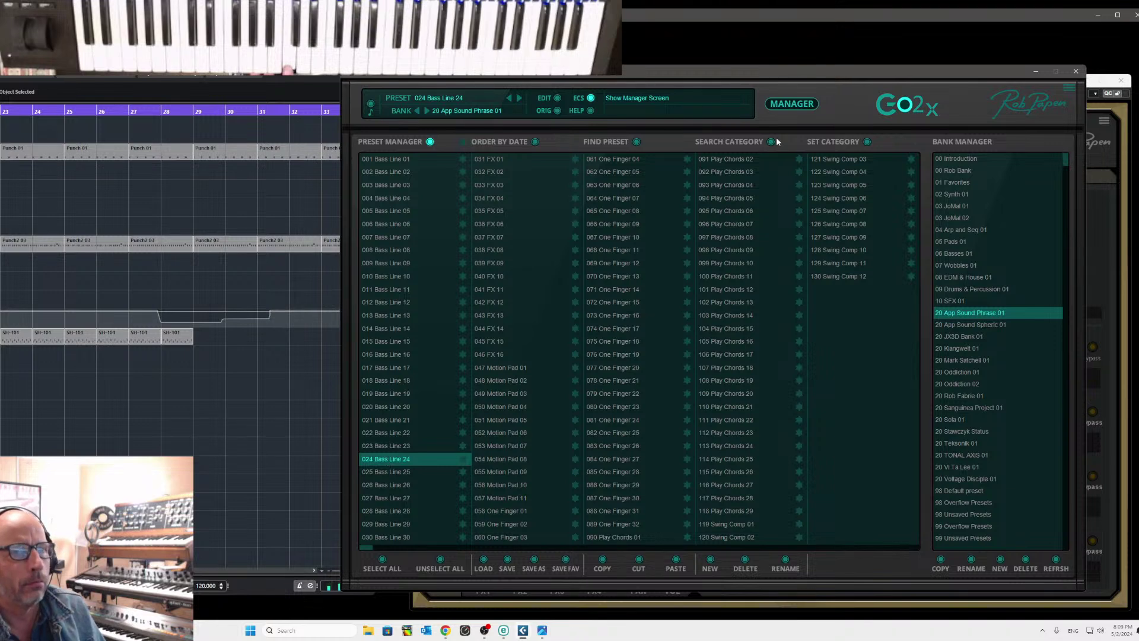
Examine the arpeggiator and effects settings of the loaded Go2-X preset, and close its editor
{"action": "left_click", "coordinate": [800, 104]}
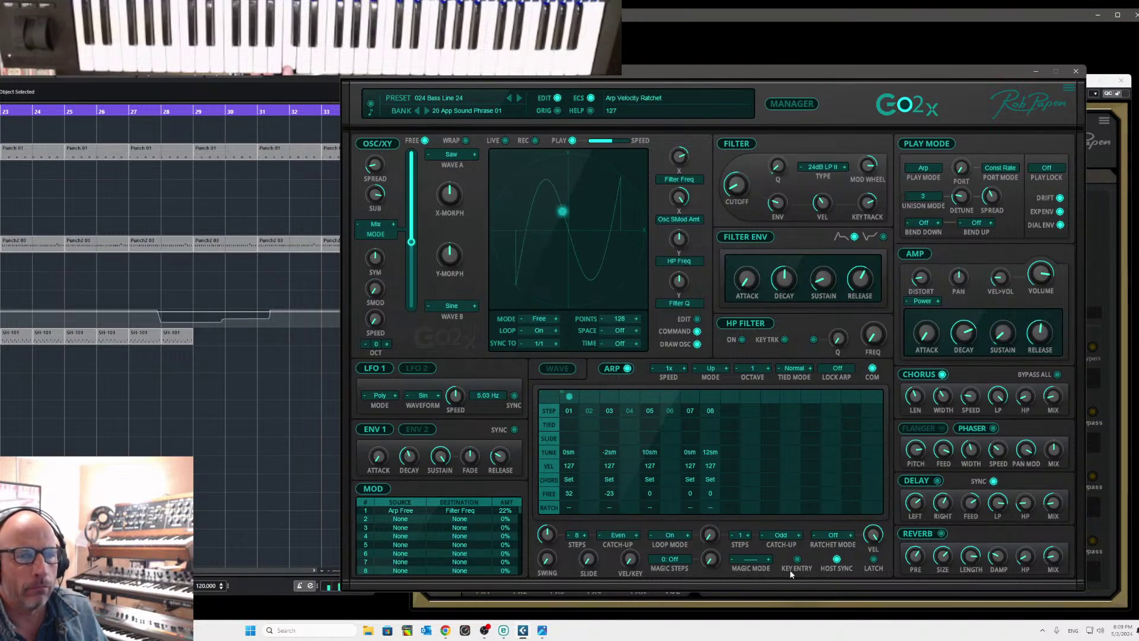
{"action": "left_click_drag", "start_coordinate": [895, 76], "coordinate": [548, 53]}
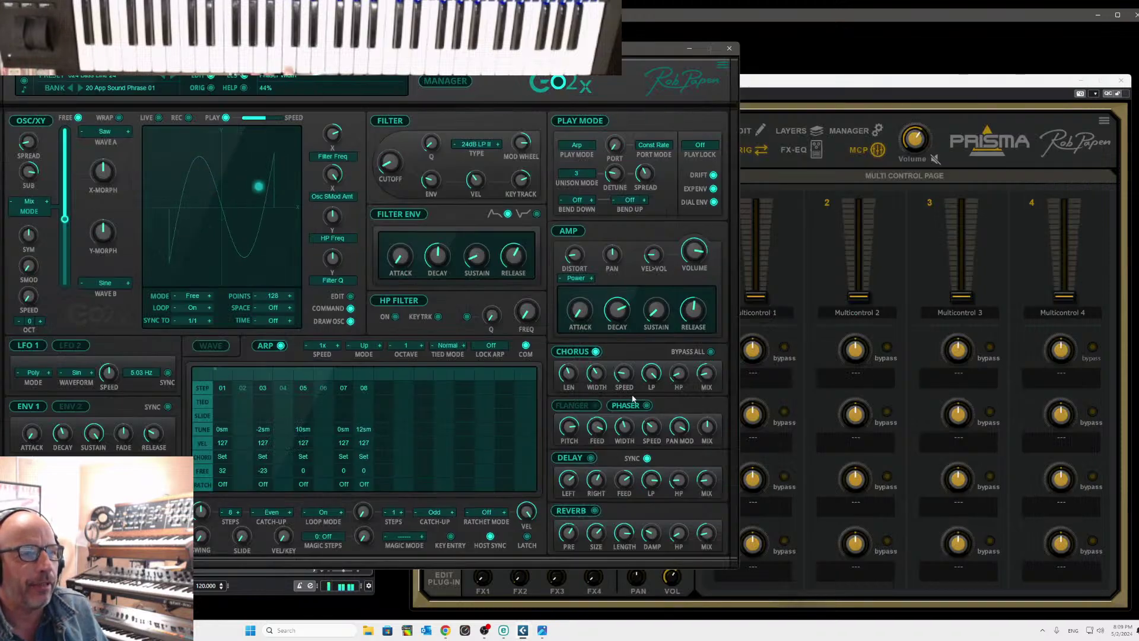
{"action": "left_click", "coordinate": [729, 48]}
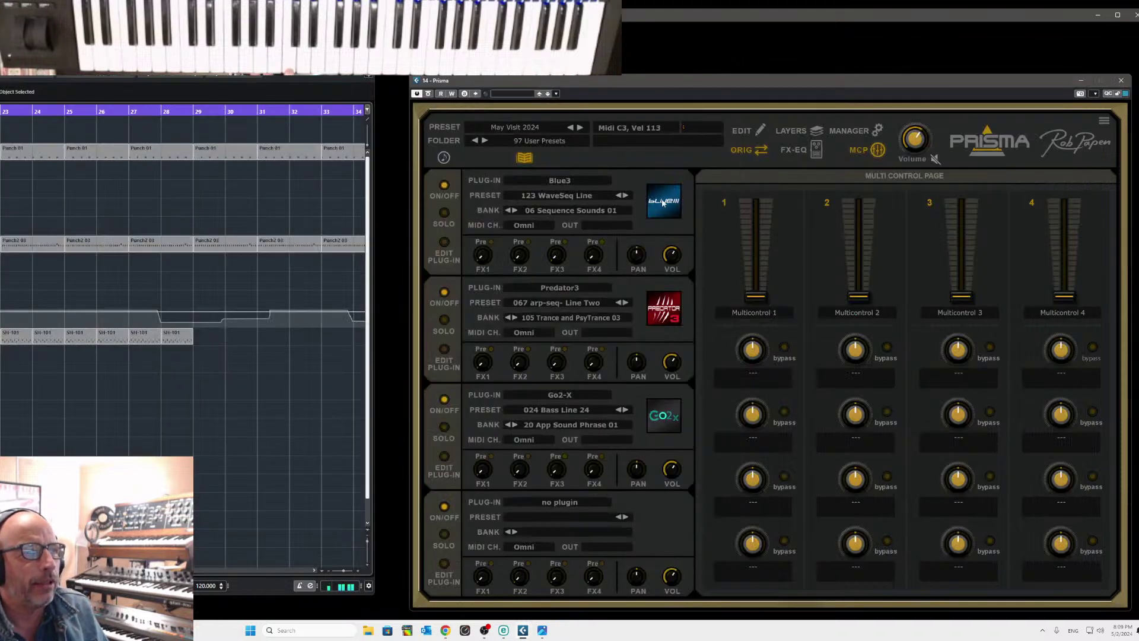
Remove the Stereo Delay from FX 2 of the Blue3 layer by setting it to None, and close the editor
{"action": "left_click", "coordinate": [444, 245]}
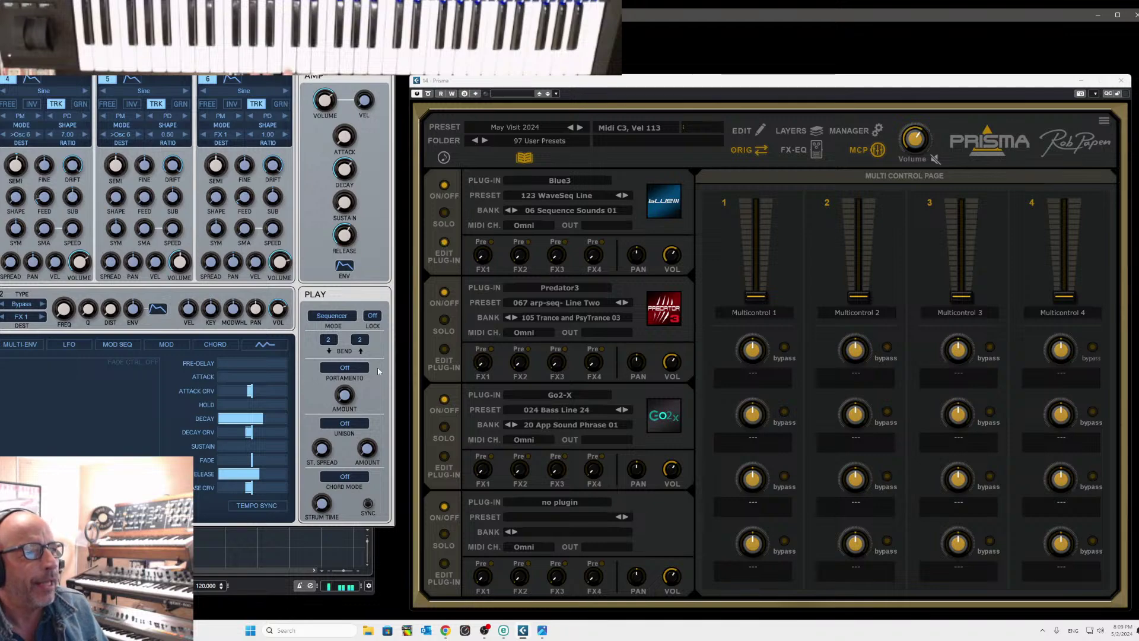
{"action": "left_click_drag", "start_coordinate": [224, 13], "coordinate": [860, 67]}
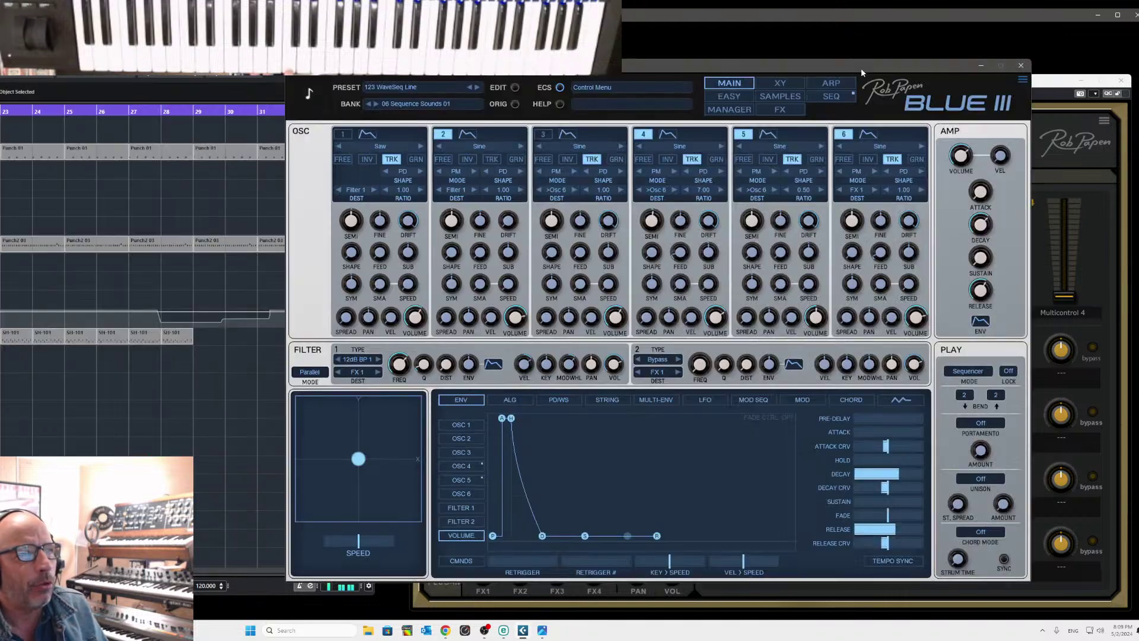
{"action": "left_click", "coordinate": [779, 110]}
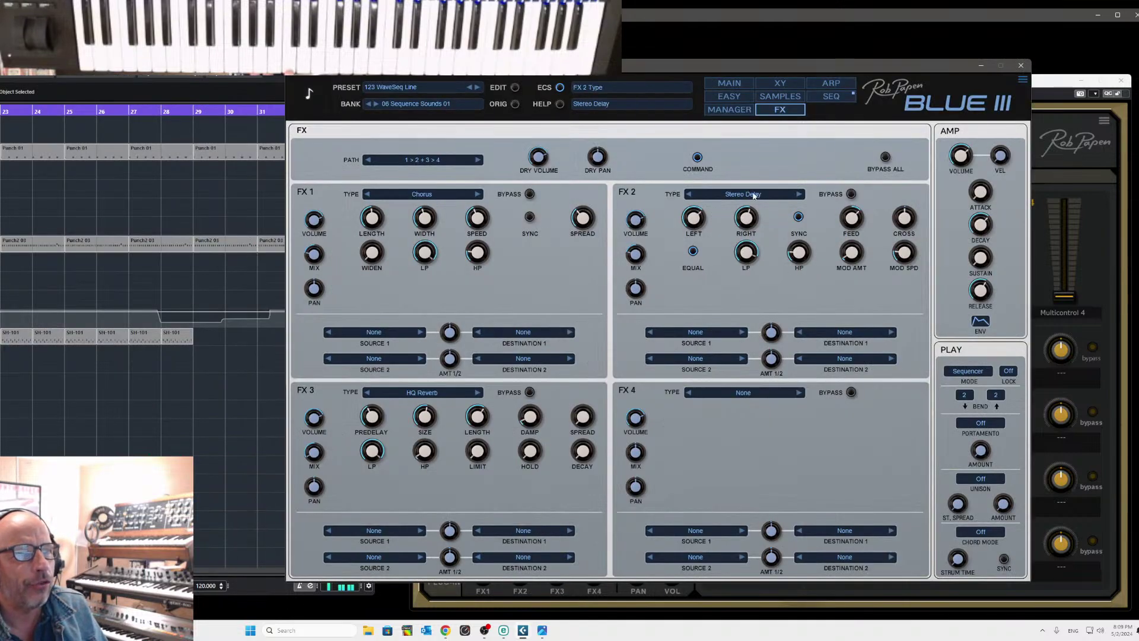
{"action": "left_click", "coordinate": [753, 195]}
{"action": "left_click", "coordinate": [748, 198]}
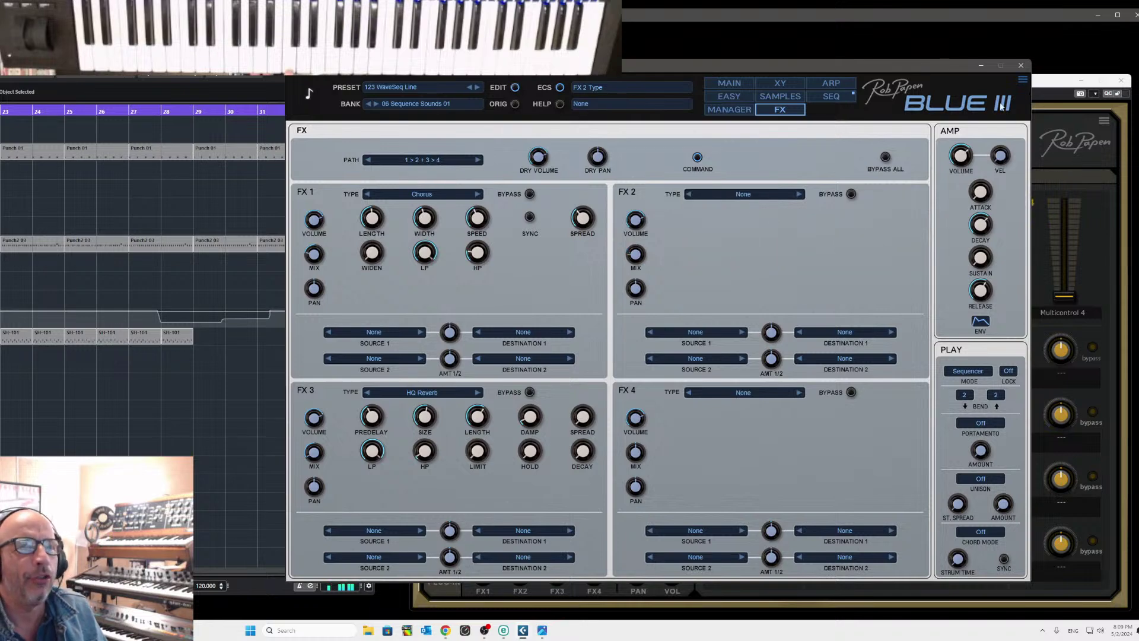
{"action": "left_click", "coordinate": [1021, 65]}
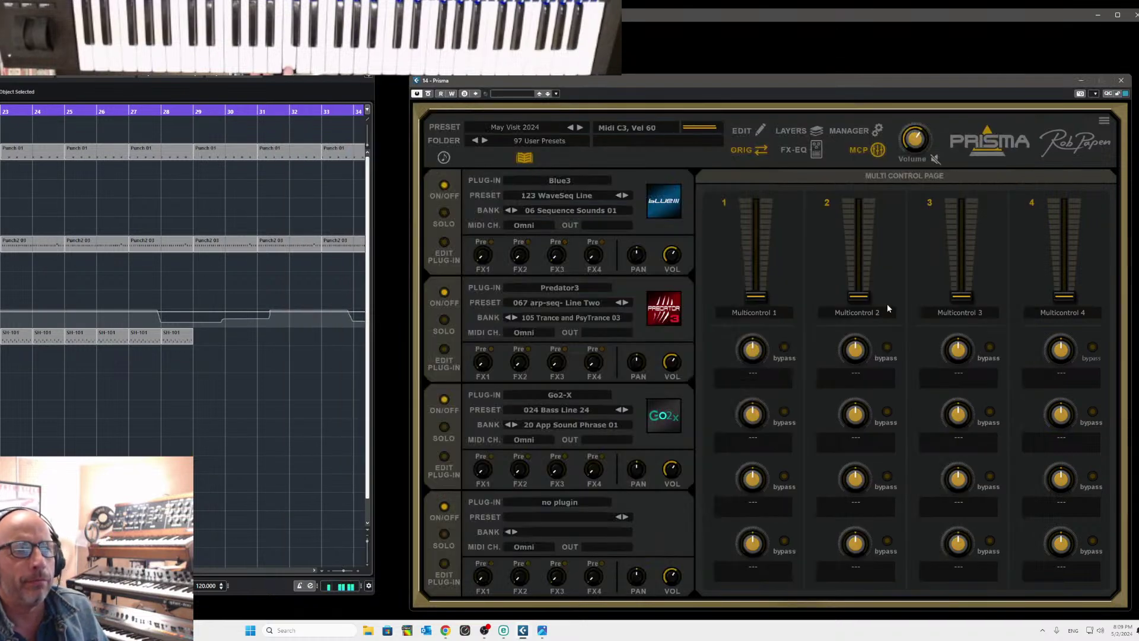
Set Prisma's own FX1 to Mono Delay and FX2 to Stereo Tape Delay, and return to the multi control page
{"action": "left_click", "coordinate": [818, 152]}
{"action": "left_click", "coordinate": [752, 209]}
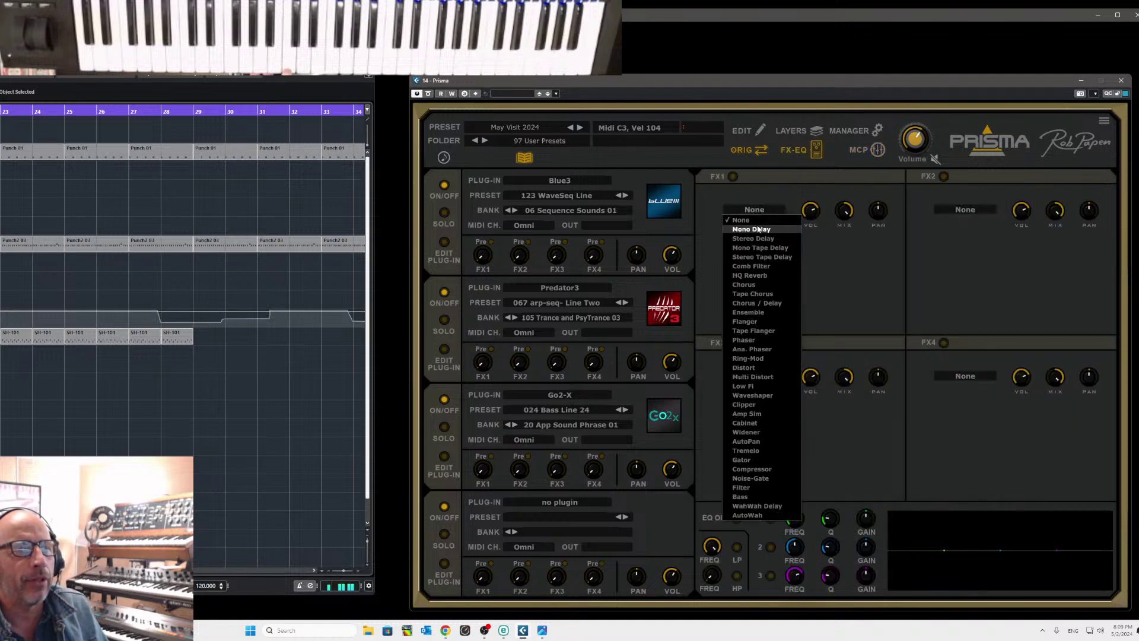
{"action": "left_click", "coordinate": [752, 230]}
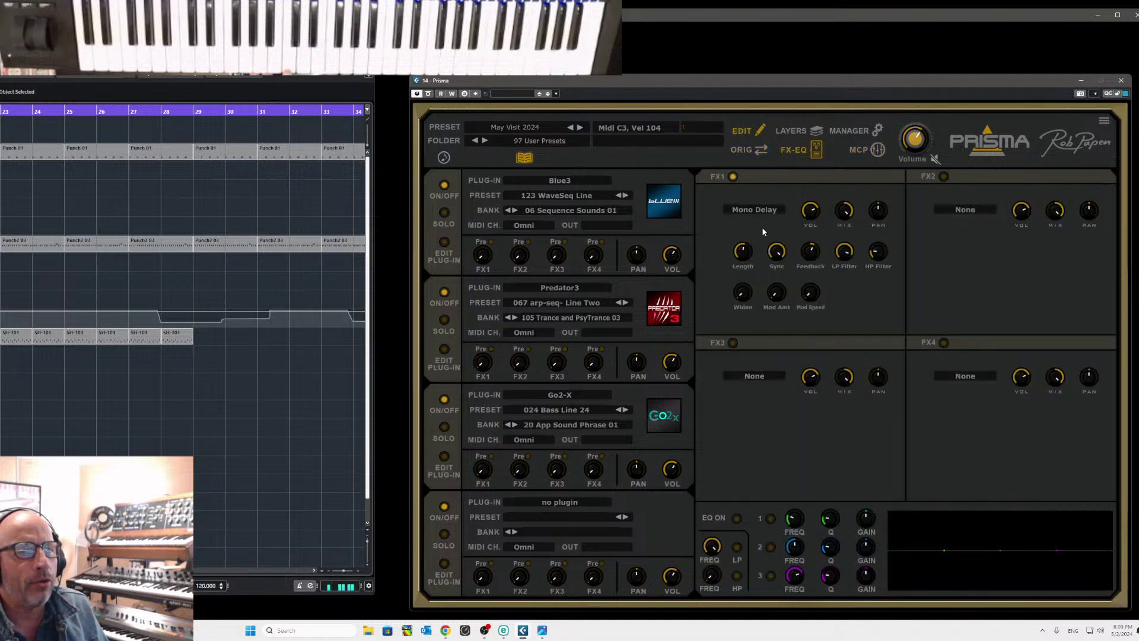
{"action": "left_click", "coordinate": [968, 212]}
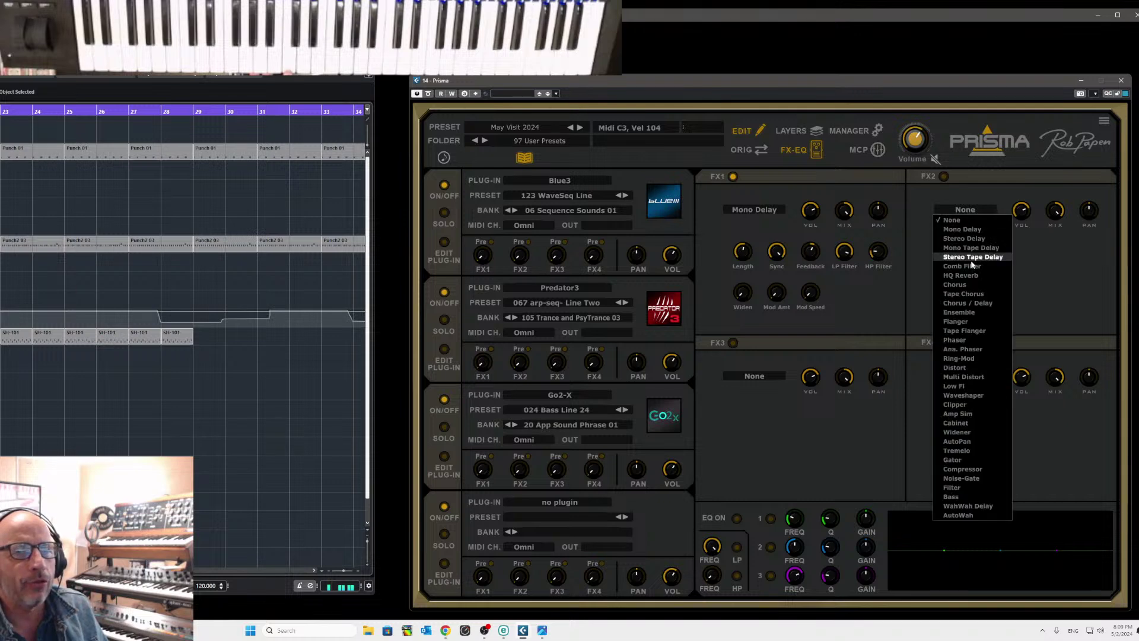
{"action": "left_click", "coordinate": [973, 258]}
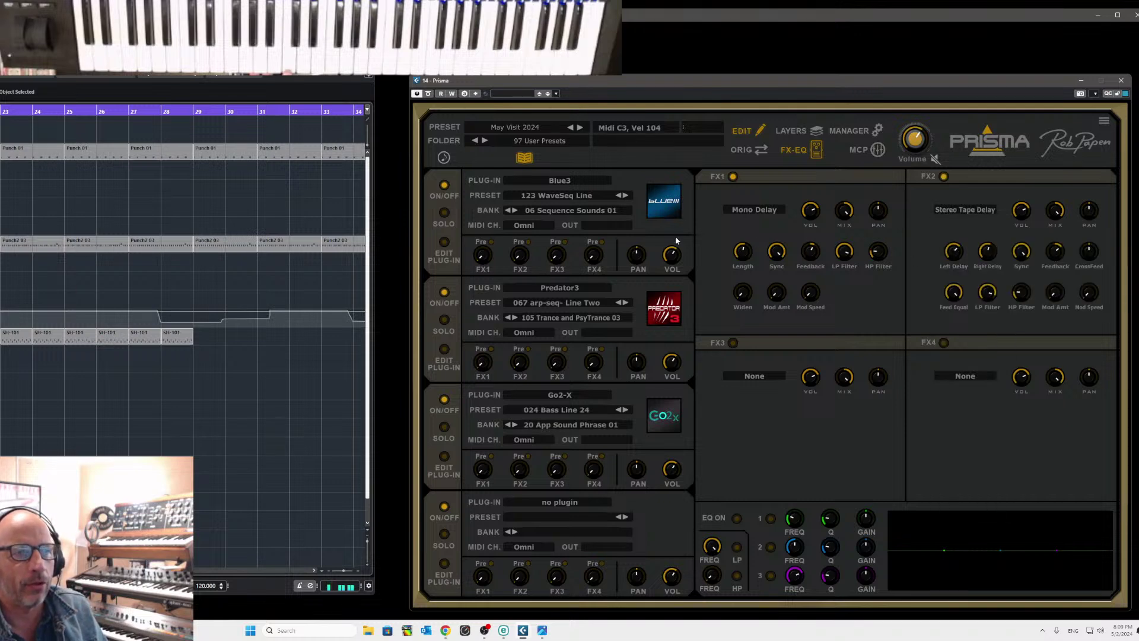
{"action": "left_click", "coordinate": [876, 152]}
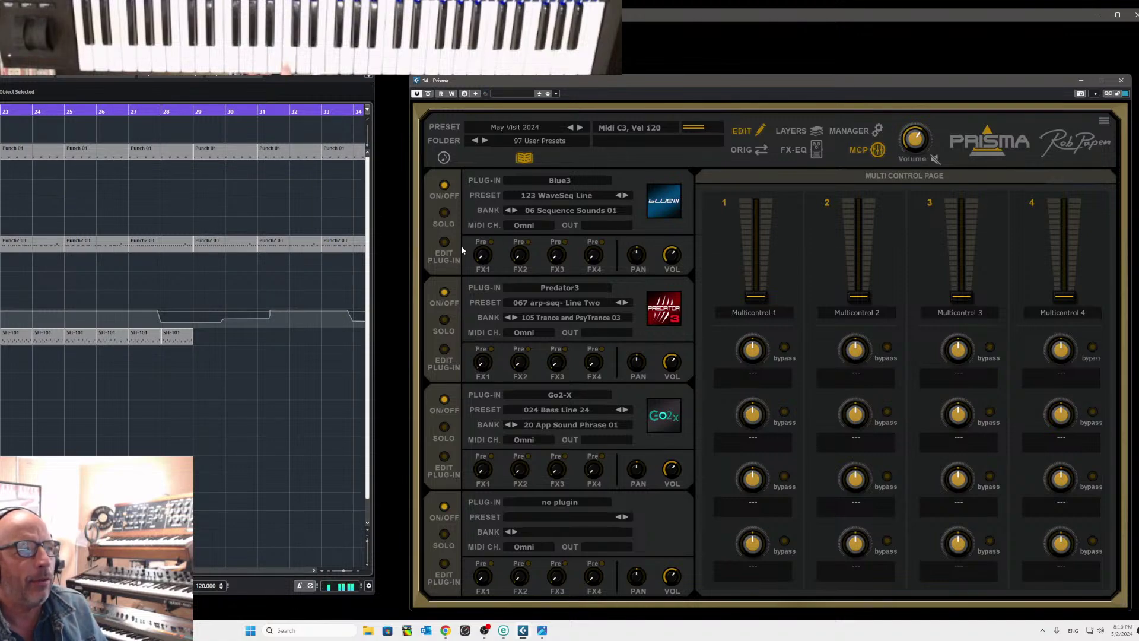
Turn off steps 1 and 4 in the sequencer pattern of the Blue3 layer
{"action": "left_click", "coordinate": [445, 243]}
{"action": "left_click_drag", "start_coordinate": [262, 13], "coordinate": [990, 57]}
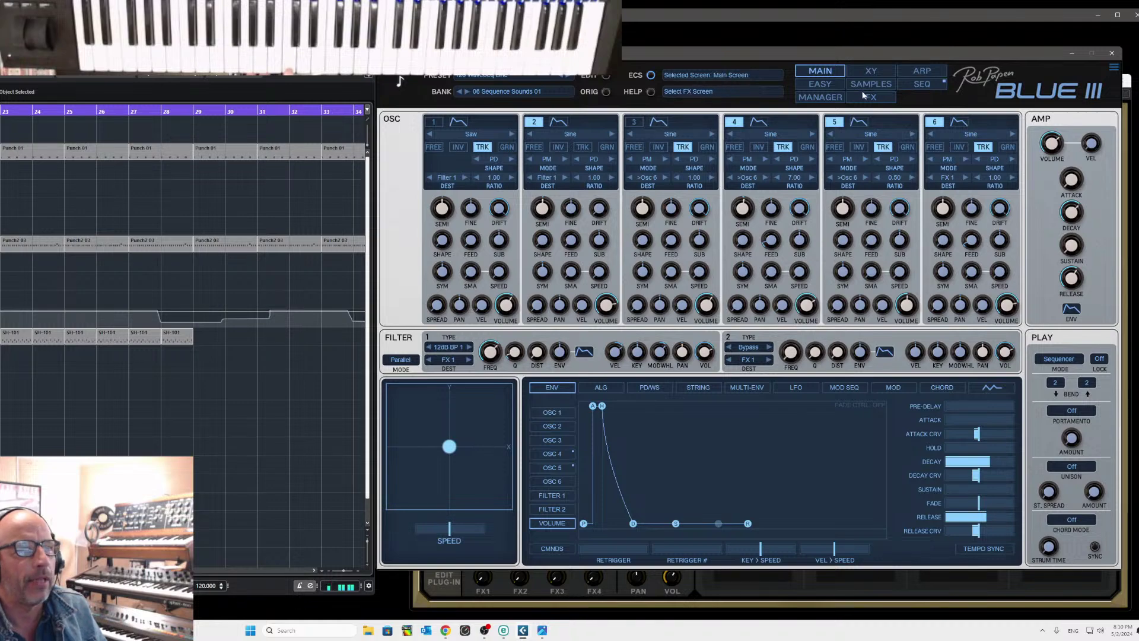
{"action": "left_click", "coordinate": [907, 87]}
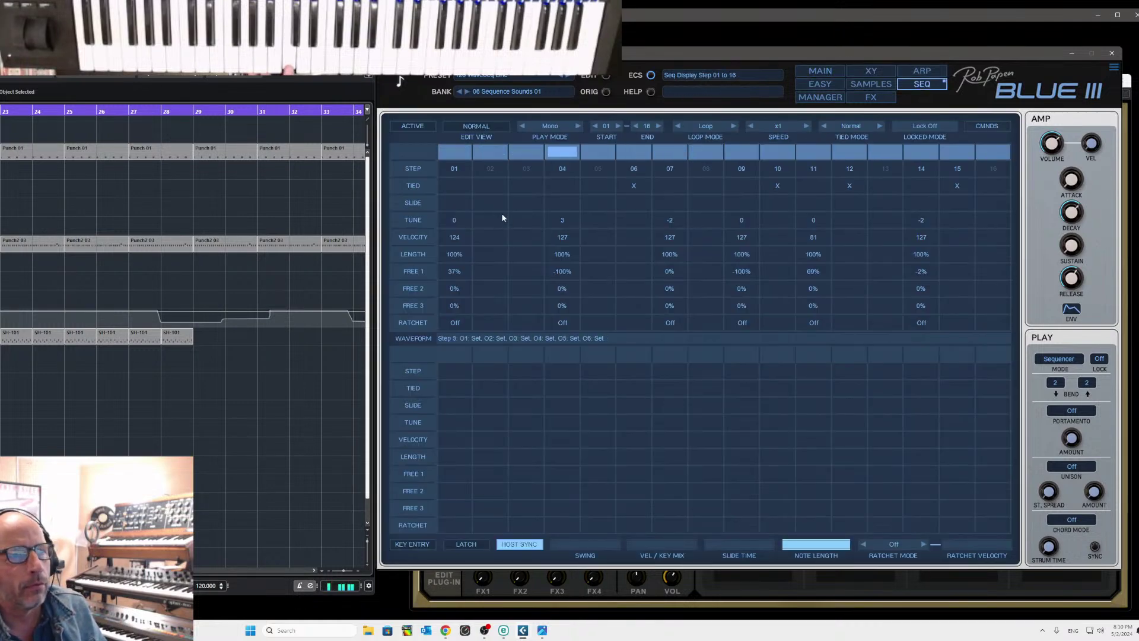
{"action": "left_click", "coordinate": [455, 168]}
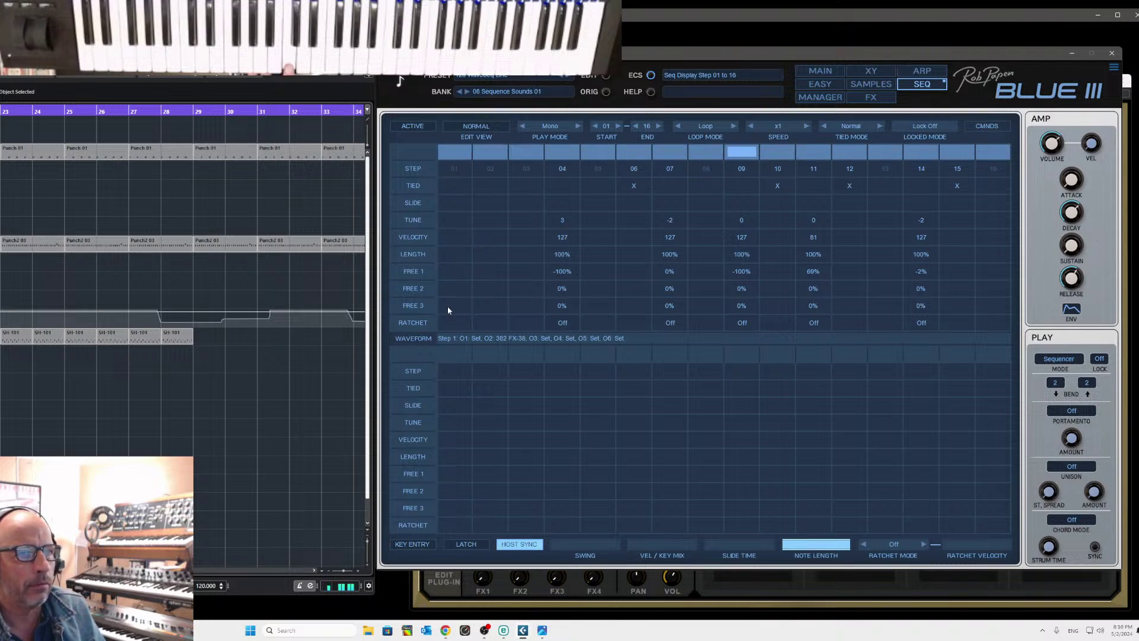
{"action": "left_click", "coordinate": [561, 169]}
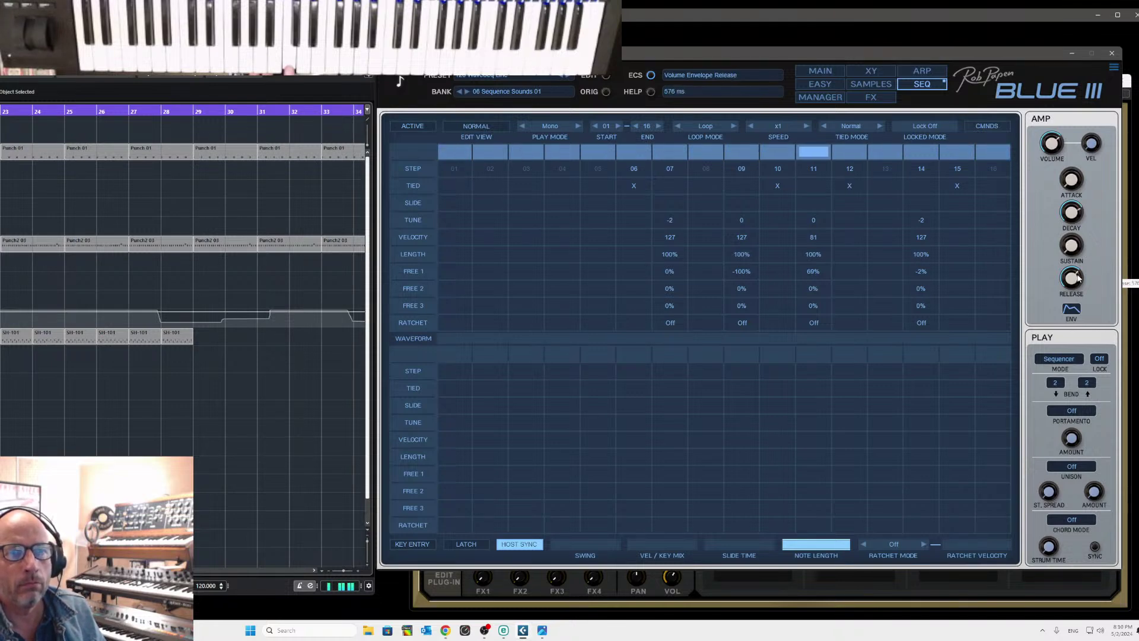
Lengthen the volume envelope's decay and release in the Blue3 layer, check its main and sequencer pages, and close the editor
{"action": "scroll", "coordinate": [1078, 275], "scroll_direction": "up", "scroll_amount": 3}
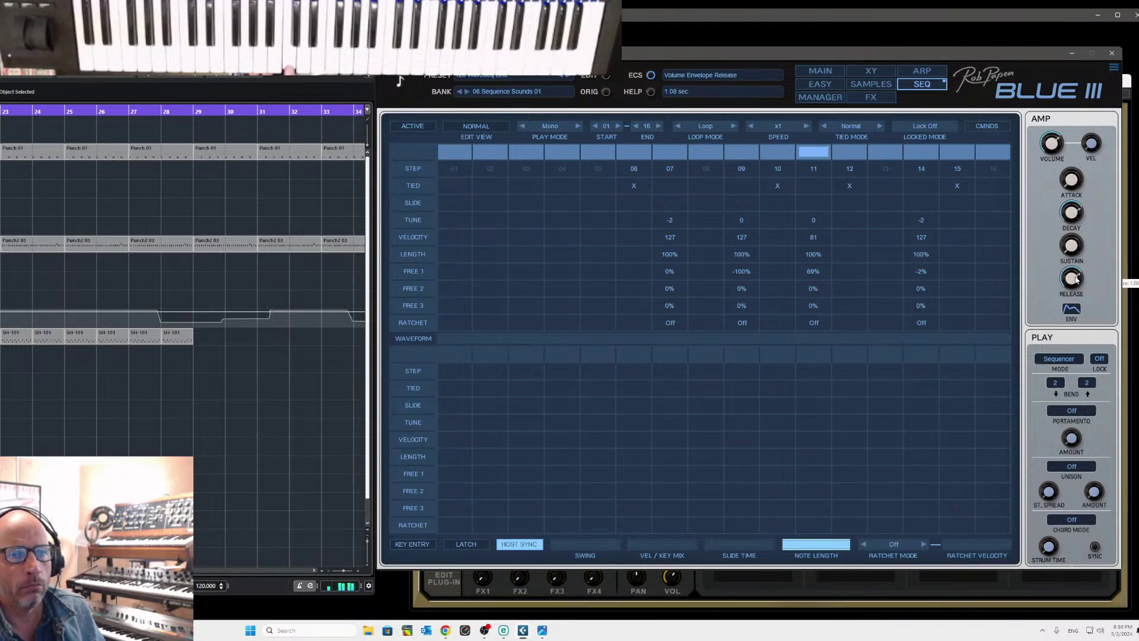
{"action": "scroll", "coordinate": [1076, 278], "scroll_direction": "up", "scroll_amount": 4}
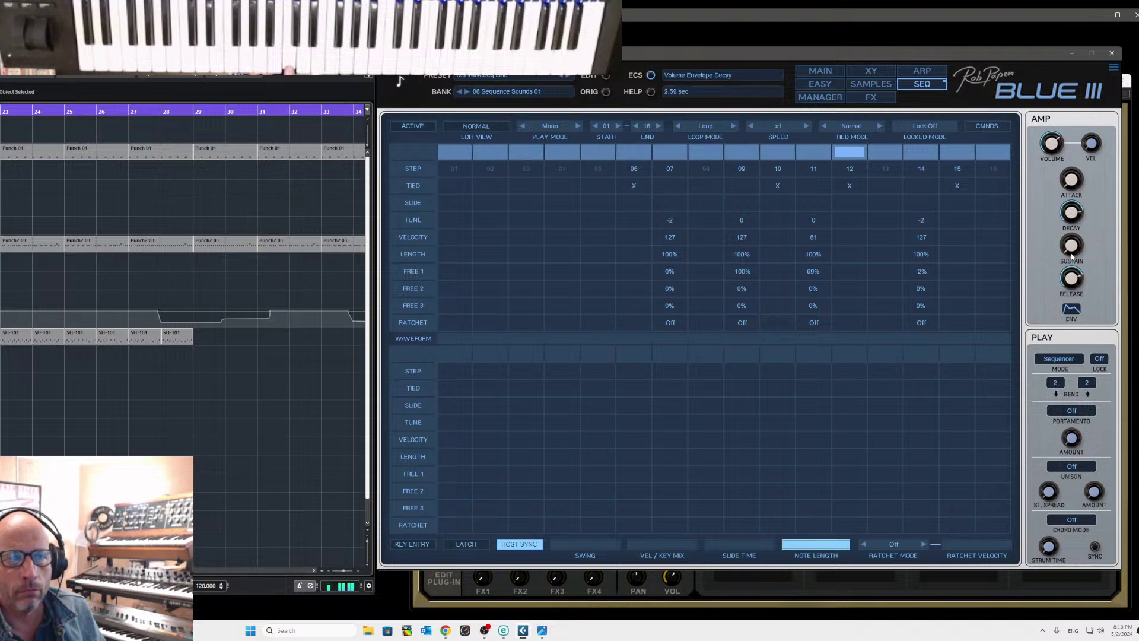
{"action": "scroll", "coordinate": [1071, 278], "scroll_direction": "up", "scroll_amount": 5}
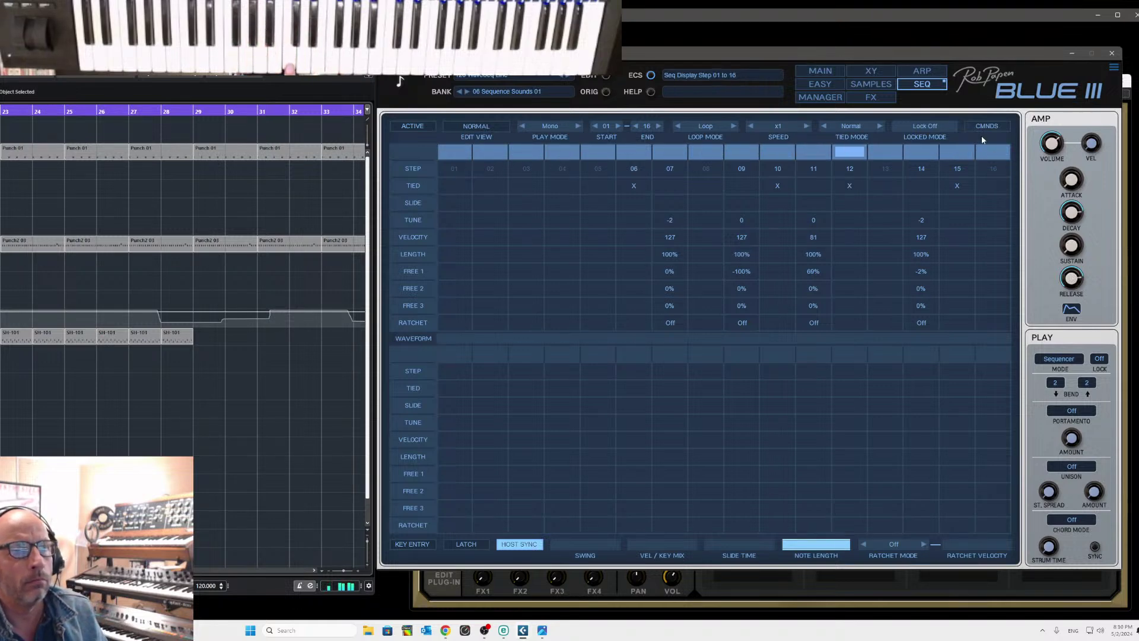
{"action": "left_click", "coordinate": [817, 71]}
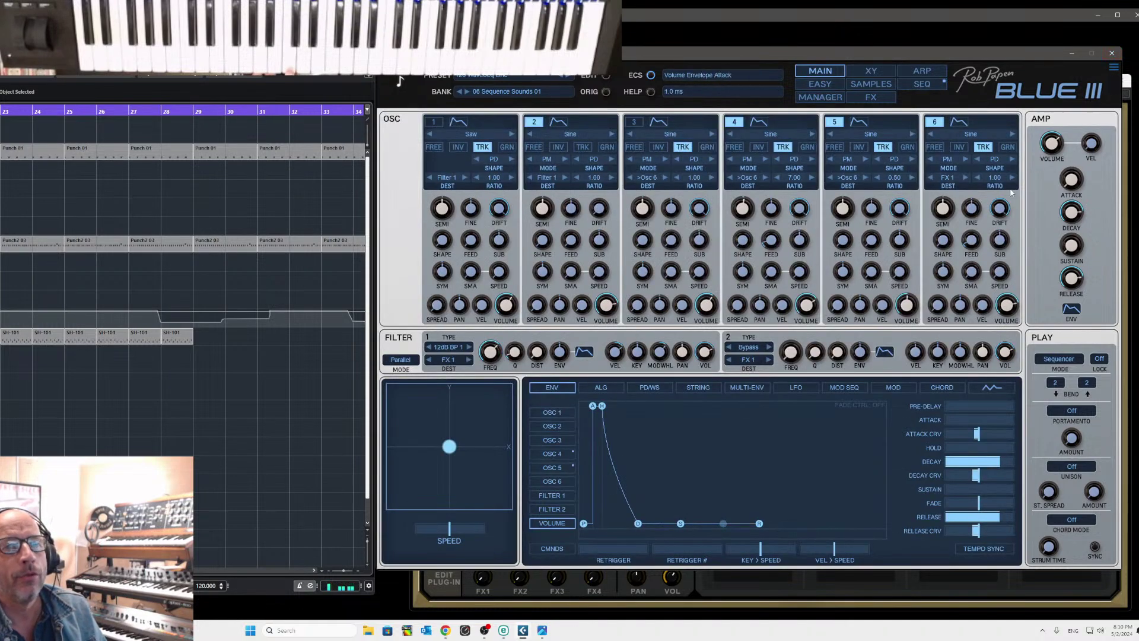
{"action": "left_click", "coordinate": [922, 84]}
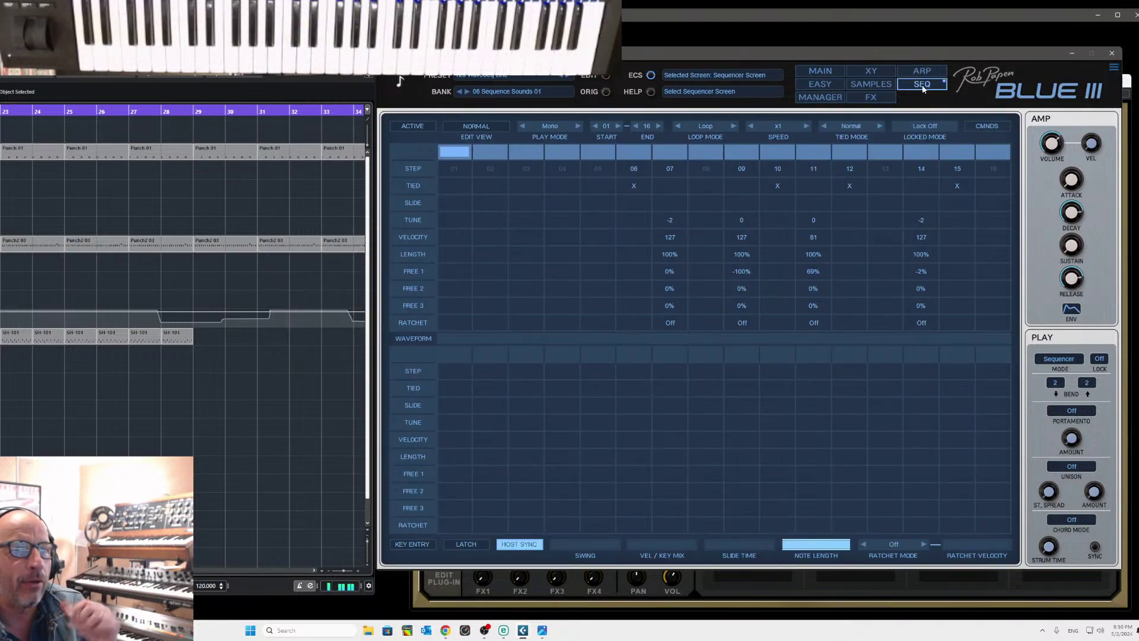
{"action": "left_click", "coordinate": [1110, 53]}
Audition the Blue3 layer alone by switching off Predator3 and Go2-X, and switch both layers back on
{"action": "left_click", "coordinate": [444, 292]}
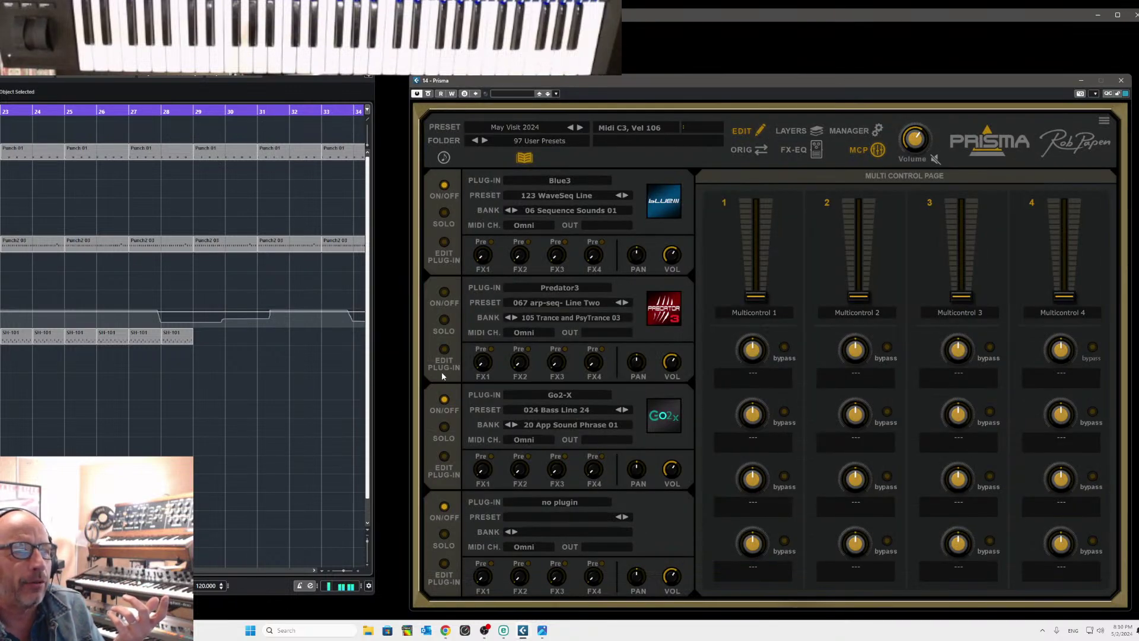
{"action": "left_click", "coordinate": [443, 400]}
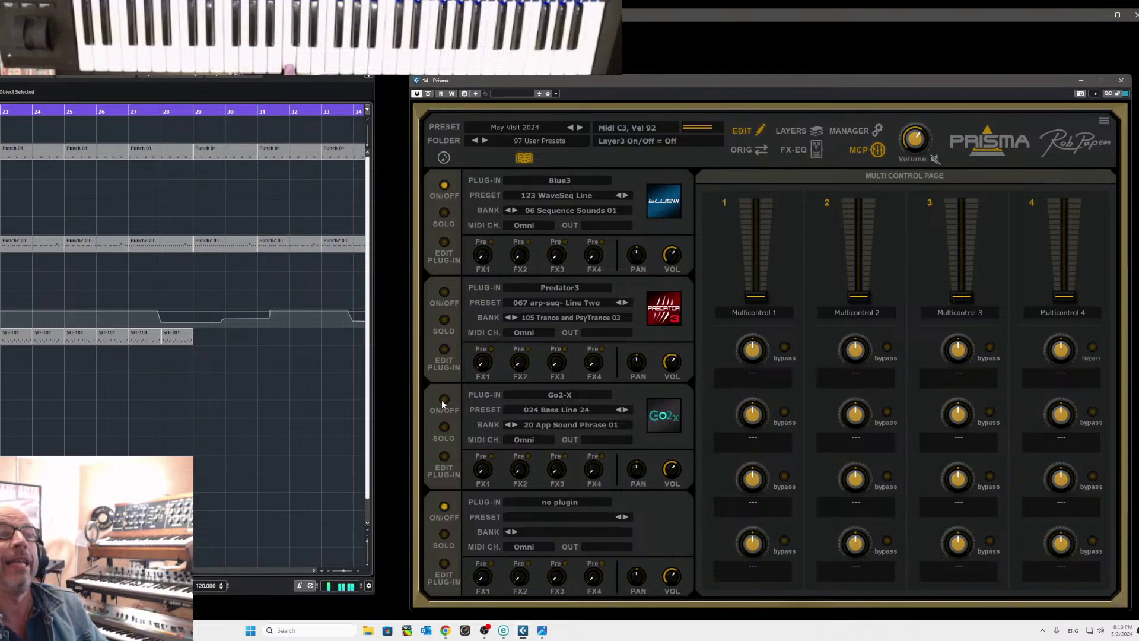
{"action": "left_click", "coordinate": [444, 293]}
{"action": "left_click", "coordinate": [444, 401]}
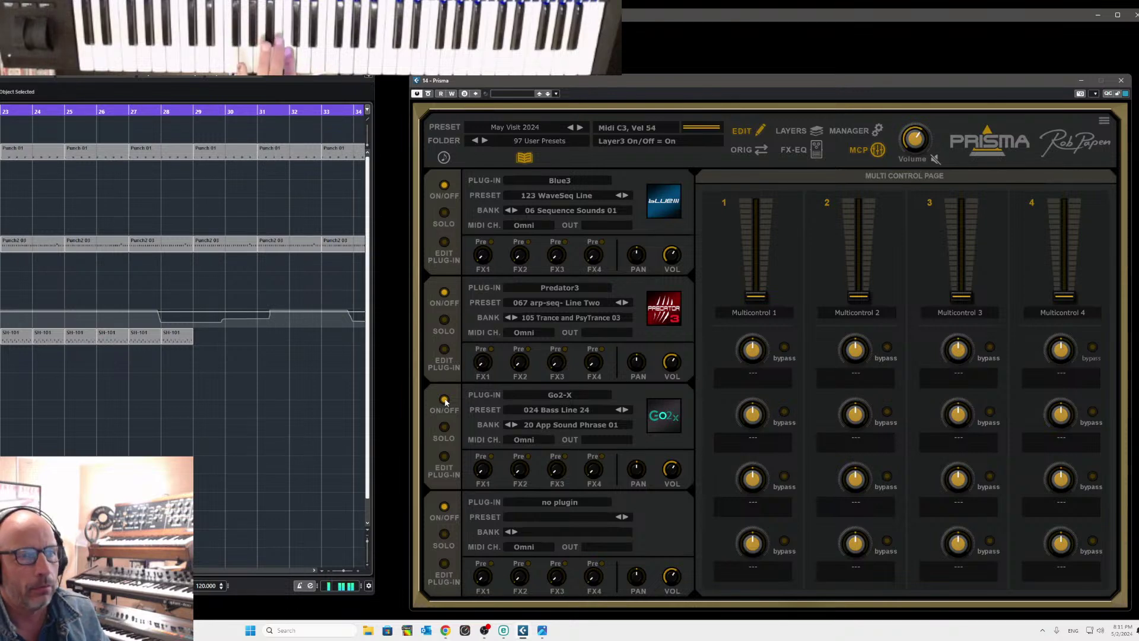
Save the preset as May Visit 2024.prm in the 97 User Presets folder, replacing the existing file
{"action": "left_click", "coordinate": [530, 131]}
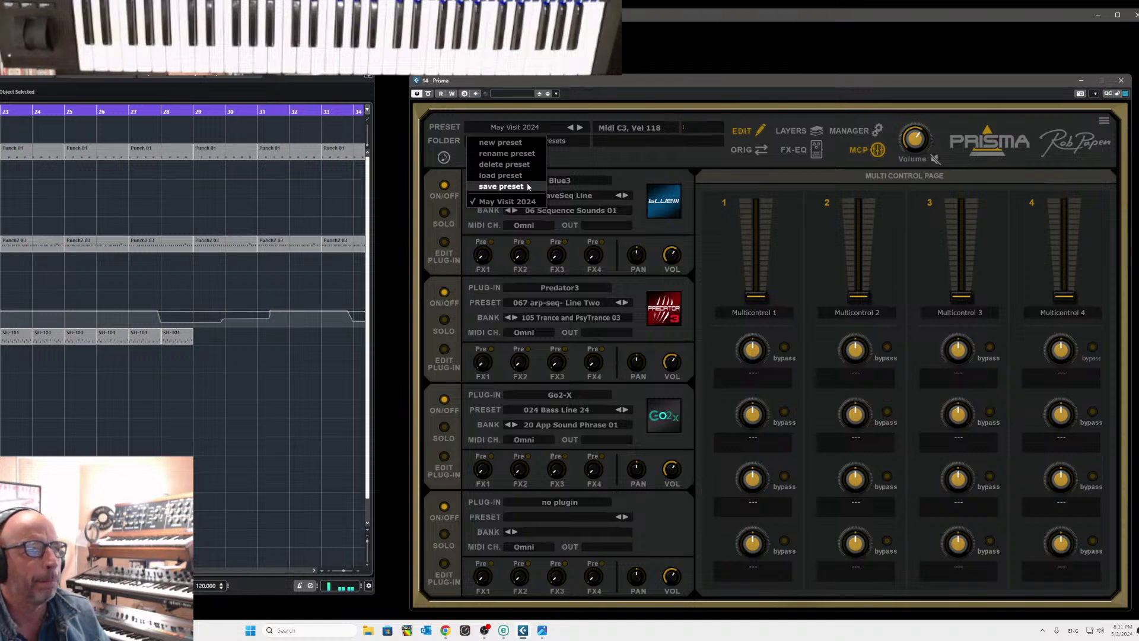
{"action": "left_click", "coordinate": [501, 187]}
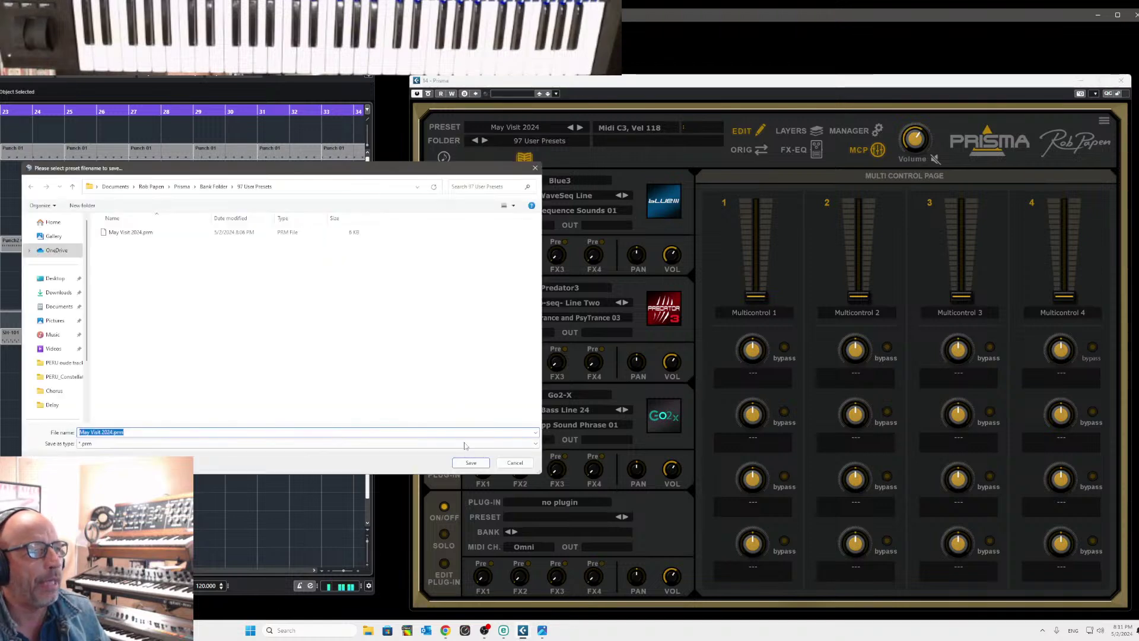
{"action": "left_click", "coordinate": [471, 463]}
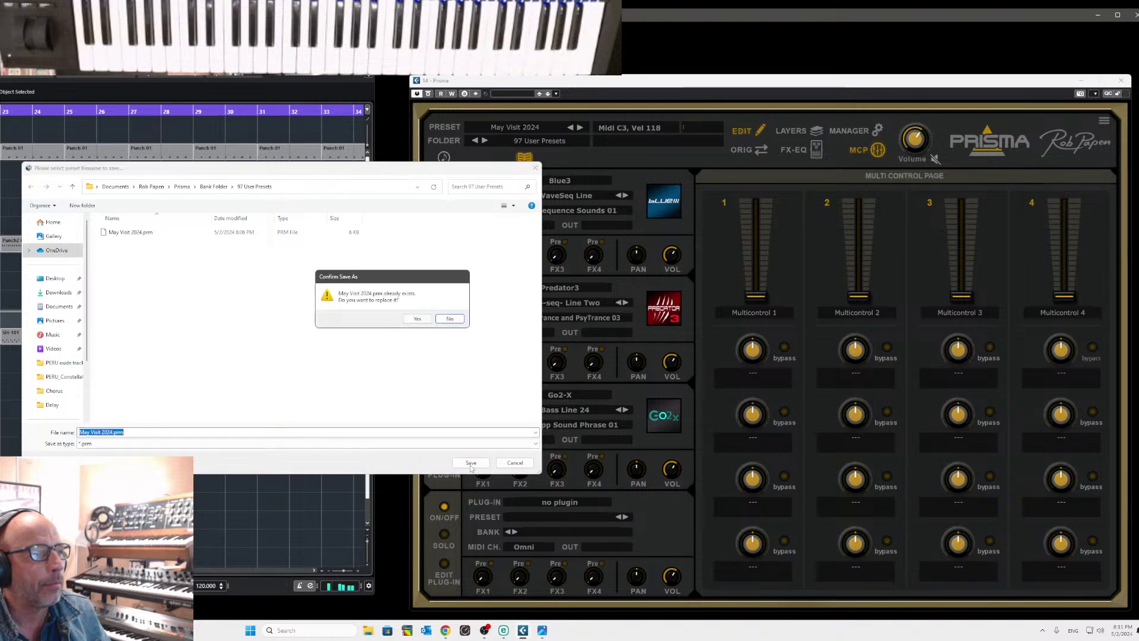
{"action": "left_click", "coordinate": [419, 320]}
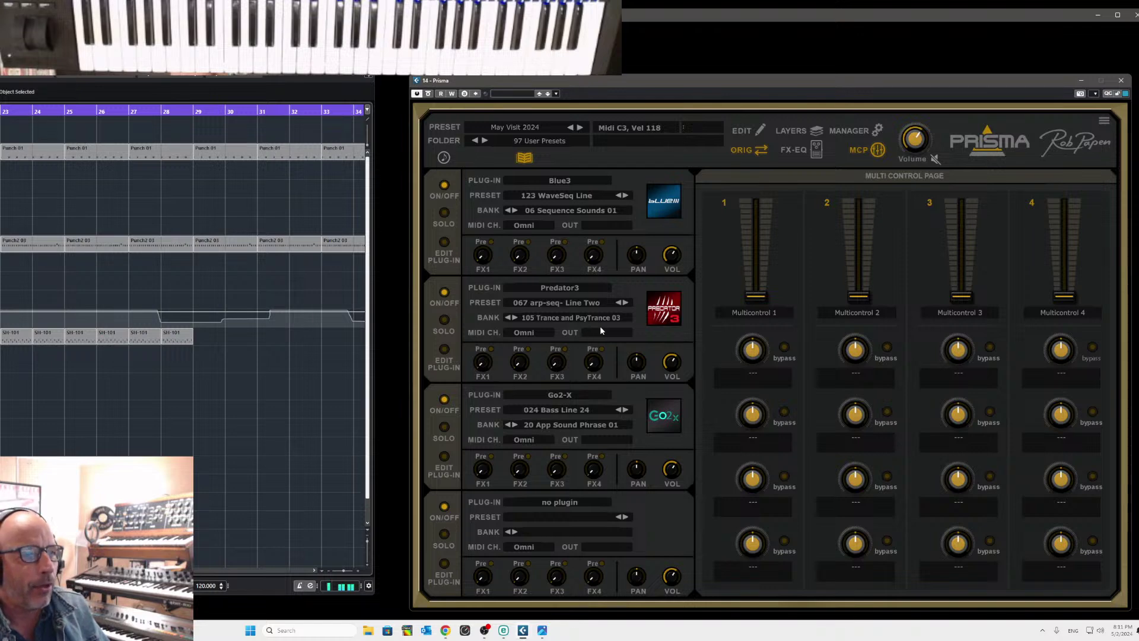
Solo the Go2-X layer and turn off step 5 in its arpeggiator pattern
{"action": "left_click", "coordinate": [443, 428]}
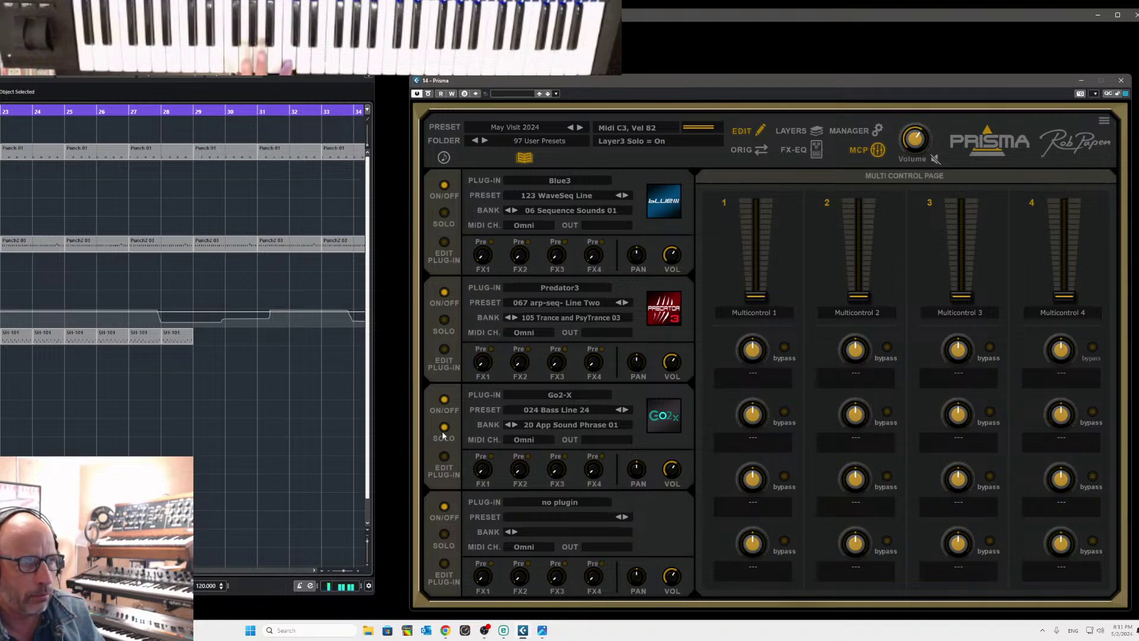
{"action": "left_click", "coordinate": [445, 463]}
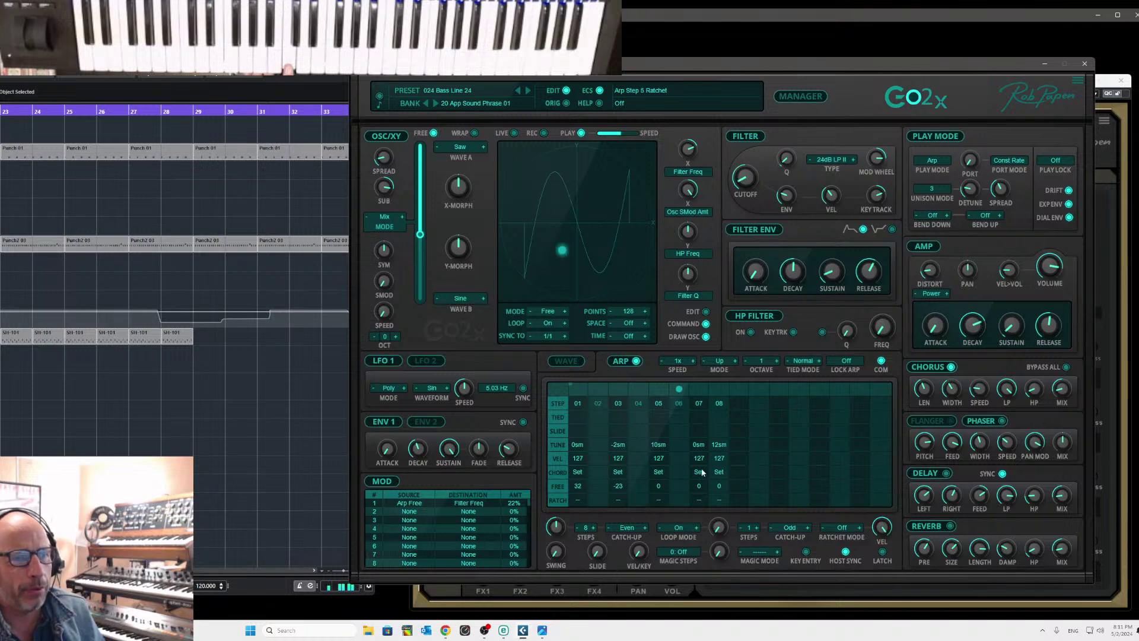
{"action": "left_click", "coordinate": [656, 404]}
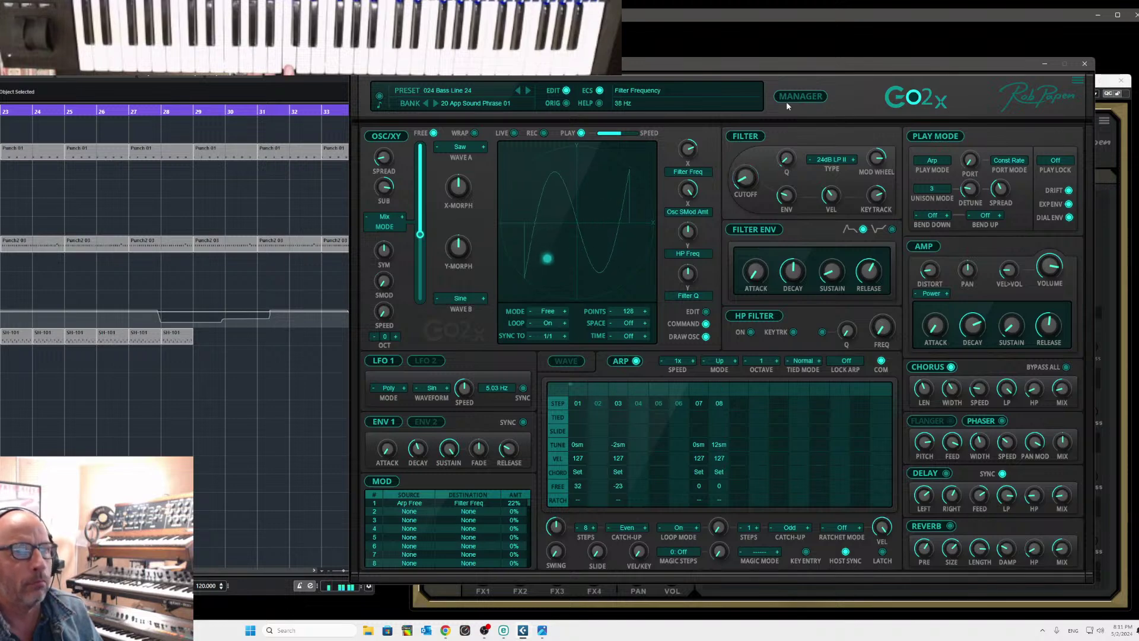
Take the Go2-X layer out of solo to hear all layers together, and close its editor
{"action": "left_click_drag", "start_coordinate": [789, 65], "coordinate": [174, 110]}
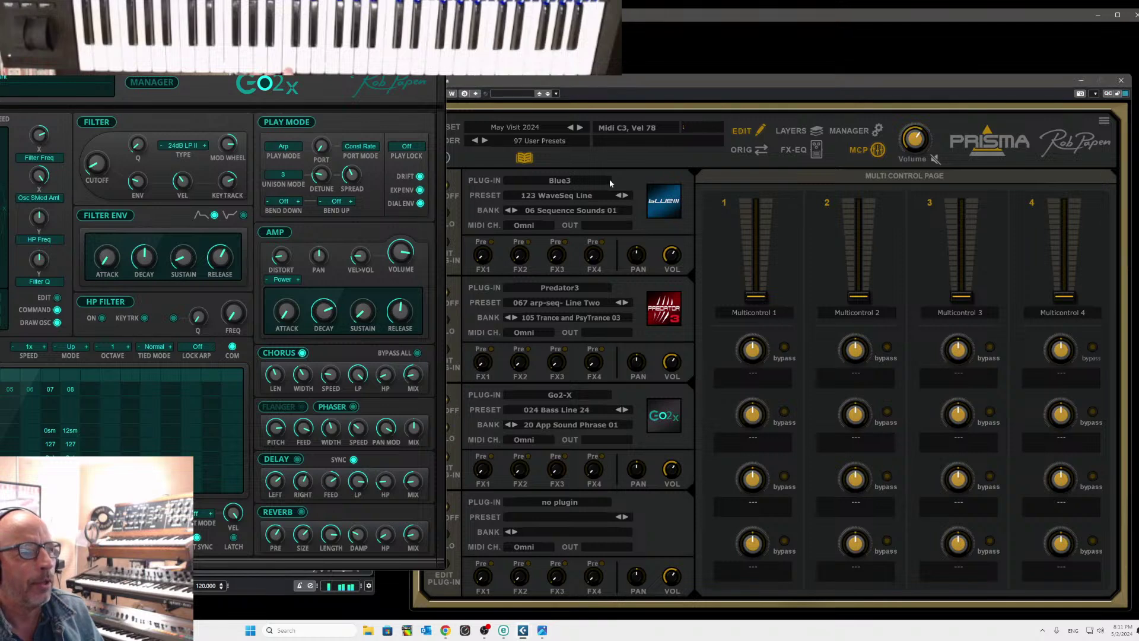
{"action": "left_click", "coordinate": [450, 437]}
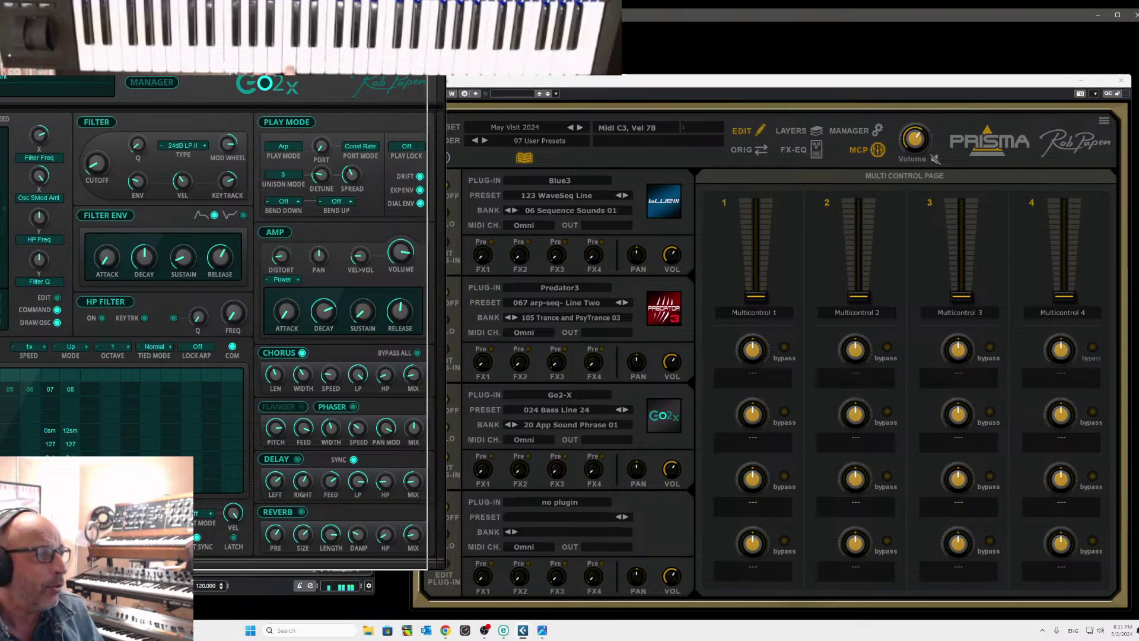
{"action": "left_click", "coordinate": [447, 433]}
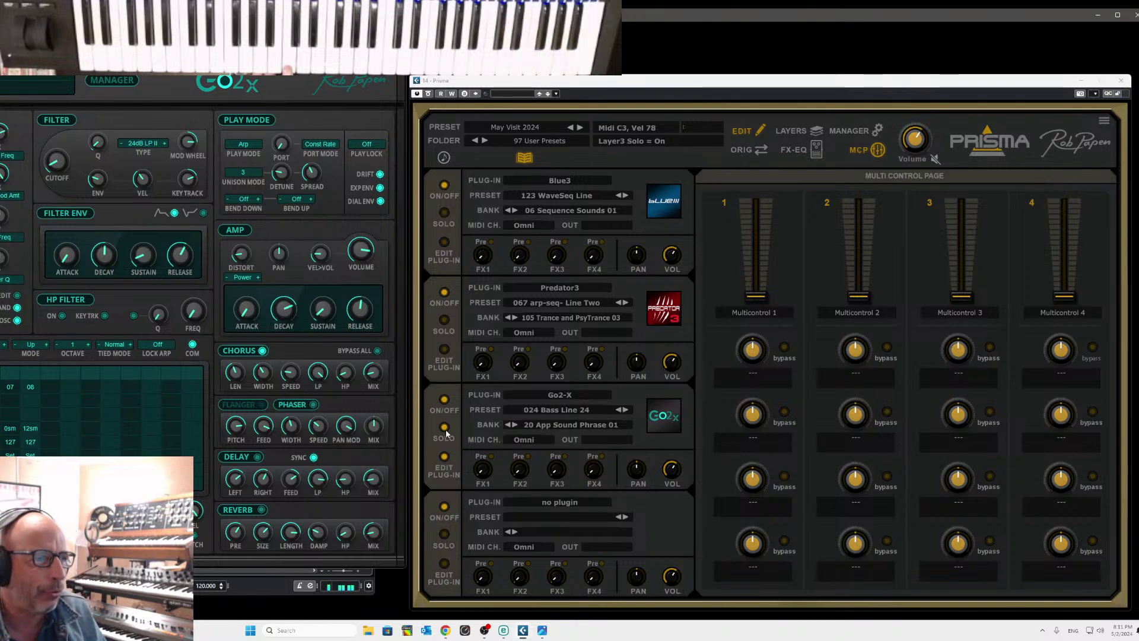
{"action": "left_click", "coordinate": [444, 427]}
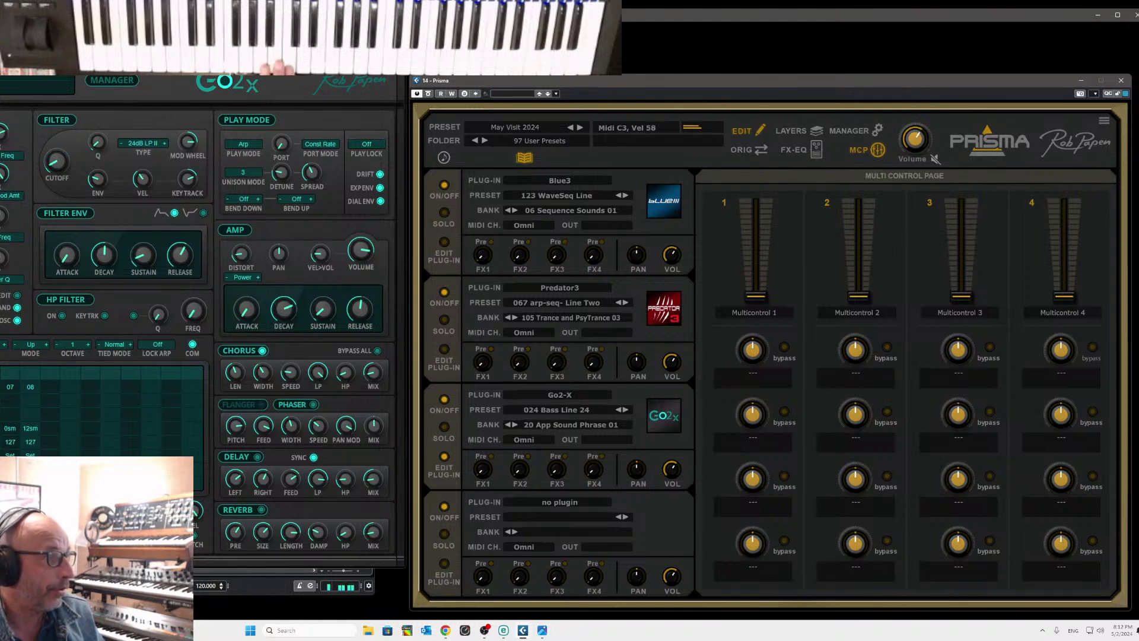
{"action": "left_click", "coordinate": [138, 404]}
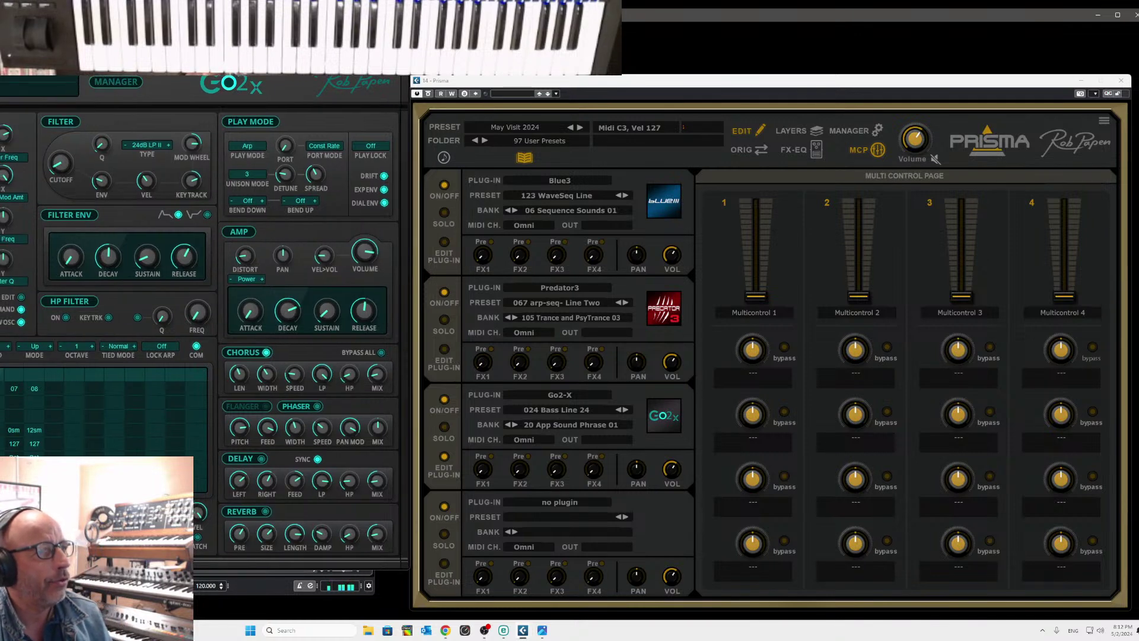
{"action": "key", "text": "alt+F4"}
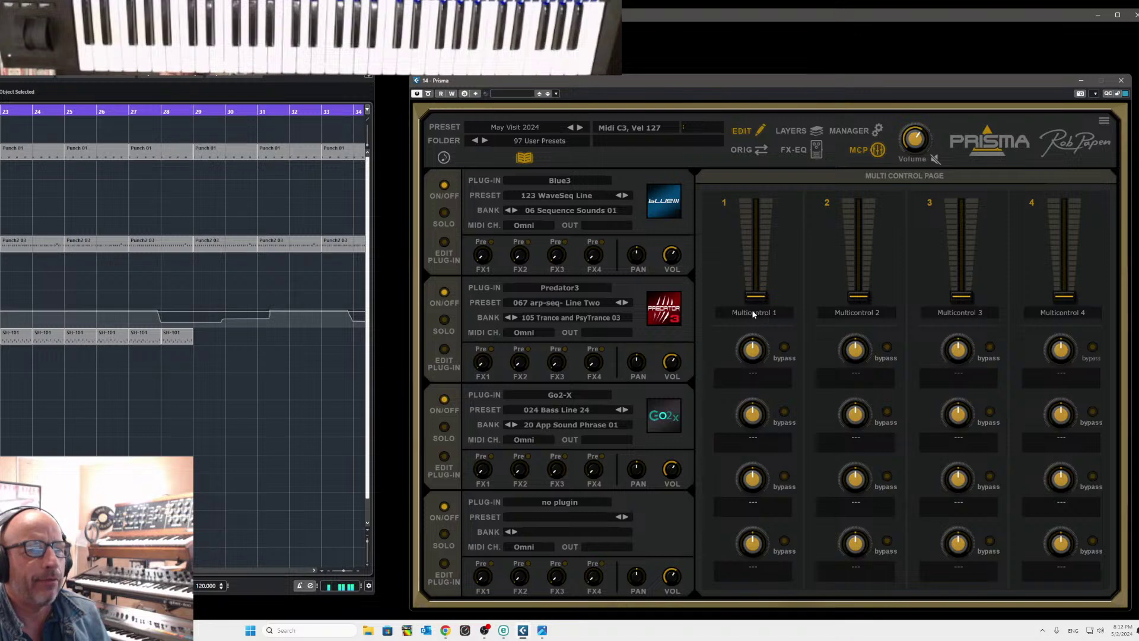
Set Prisma's own FX3 effect to HQ Reverb
{"action": "left_click", "coordinate": [818, 152]}
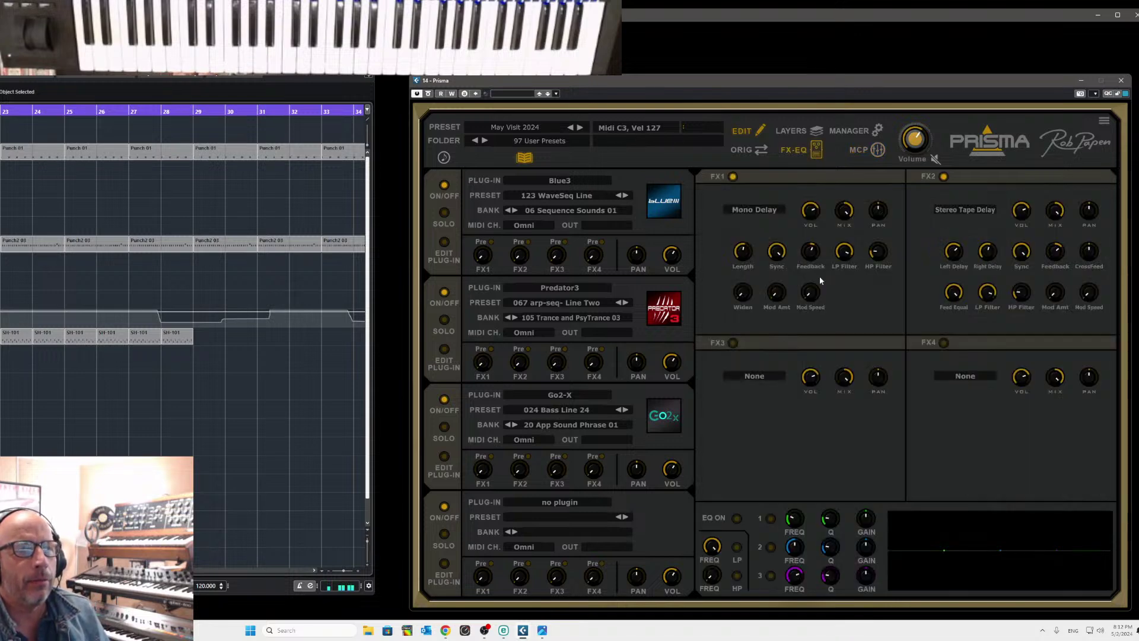
{"action": "left_click", "coordinate": [767, 376]}
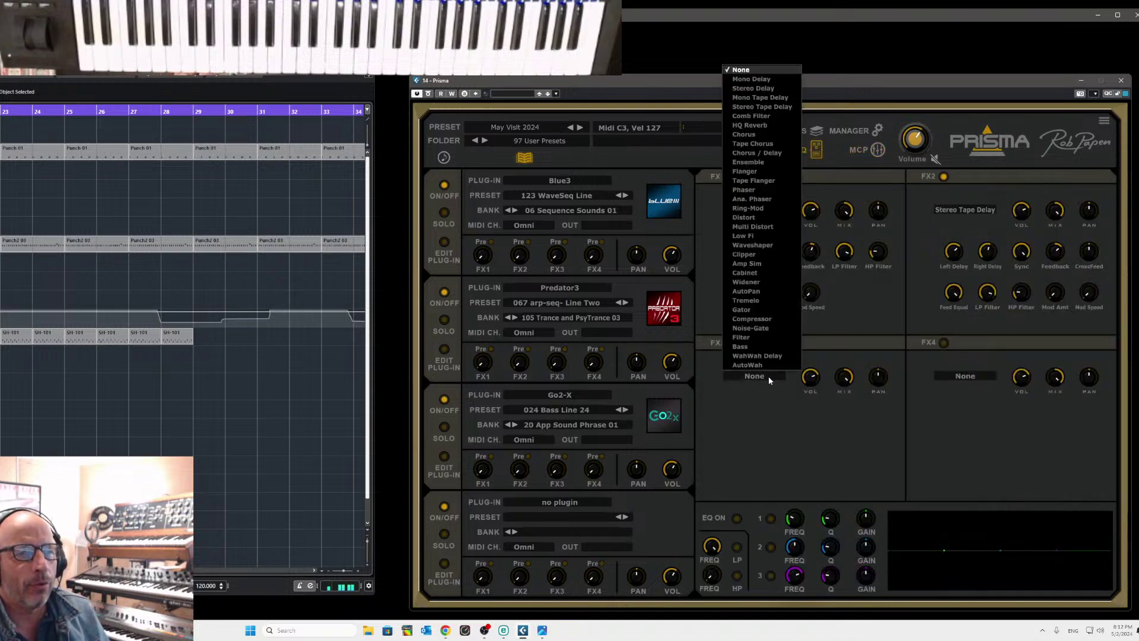
{"action": "left_click", "coordinate": [771, 126]}
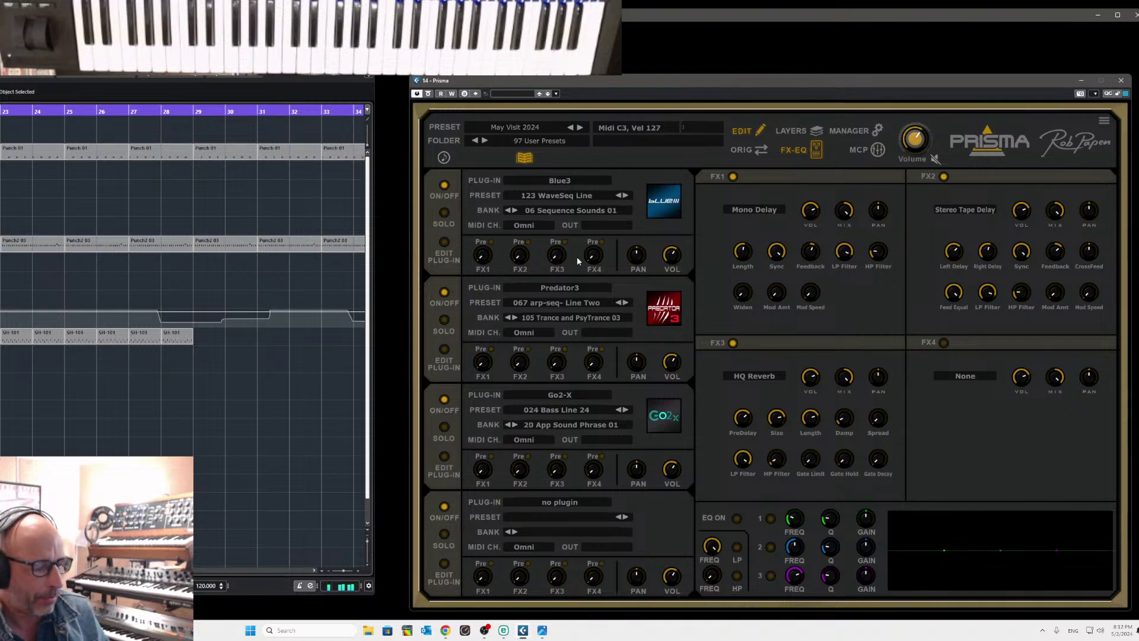
Raise the Blue3 layer's FX3 send and shorten the release of its volume envelope
{"action": "left_click_drag", "start_coordinate": [546, 265], "coordinate": [579, 223]}
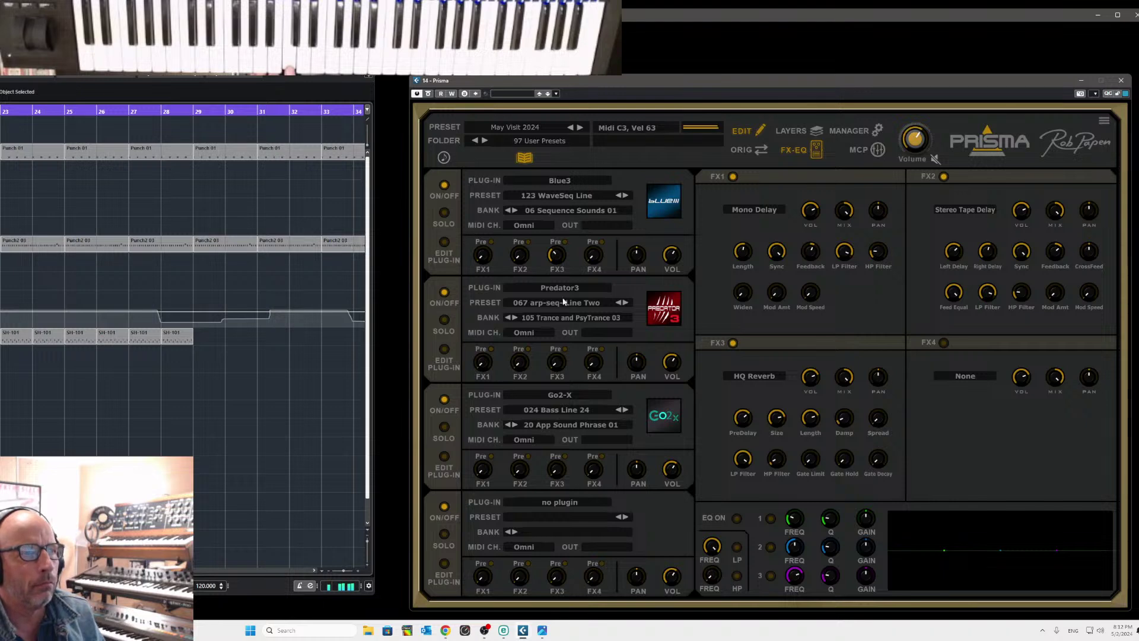
{"action": "left_click", "coordinate": [445, 242]}
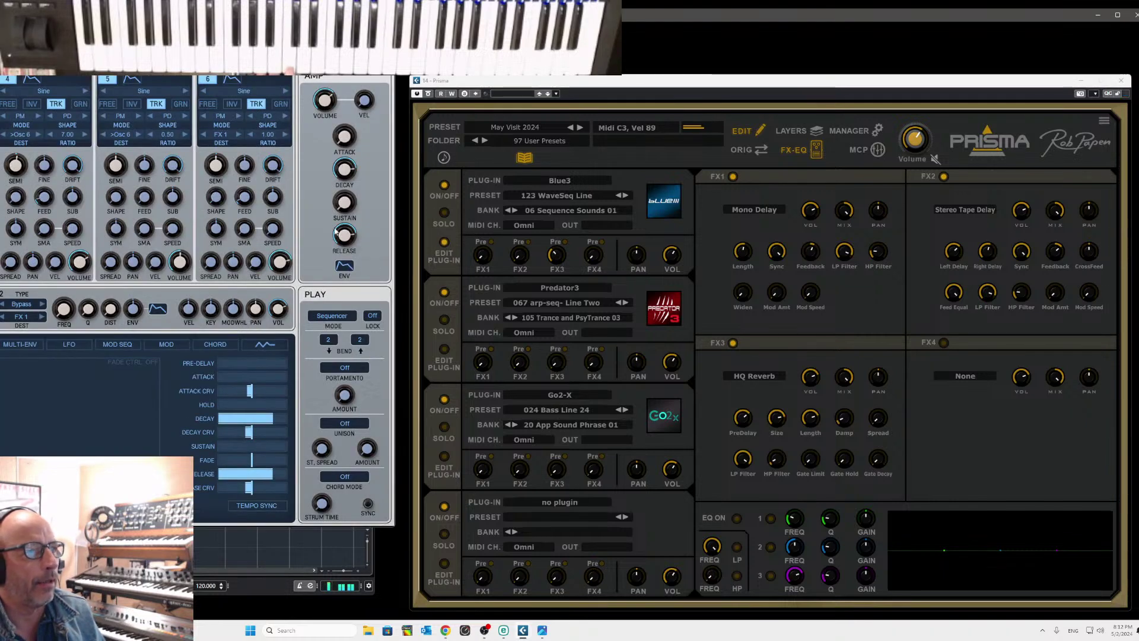
{"action": "left_click_drag", "start_coordinate": [351, 237], "coordinate": [354, 250]}
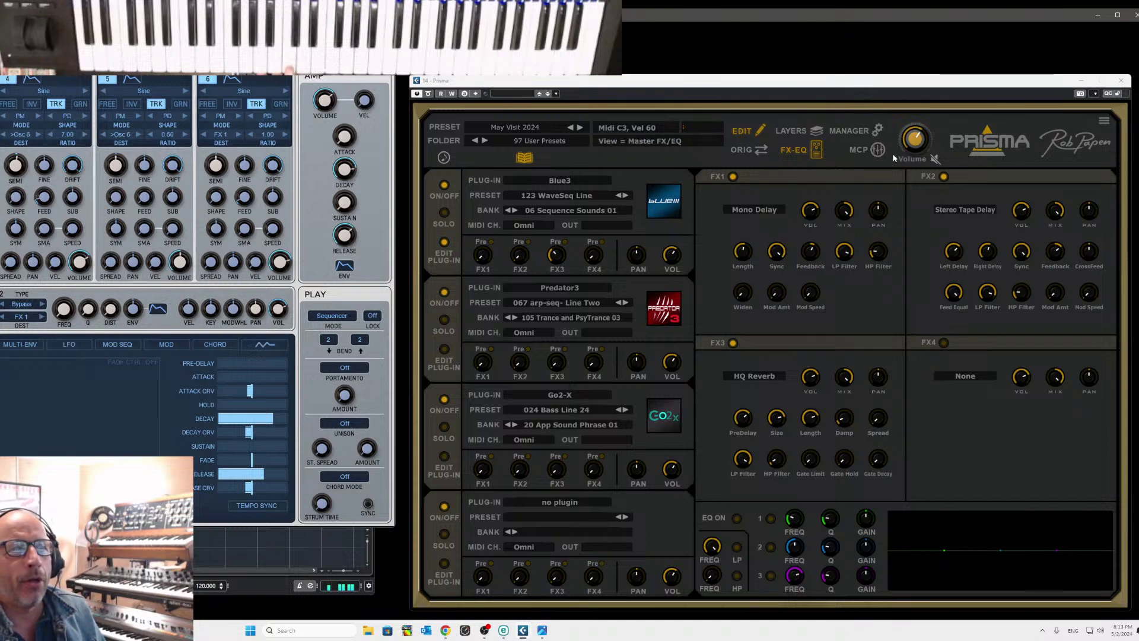
Rename Multicontrol 3 as Reverb and assign its first slot to the Layer 1 FX3 Send
{"action": "left_click", "coordinate": [877, 150]}
{"action": "double_click", "coordinate": [964, 313]}
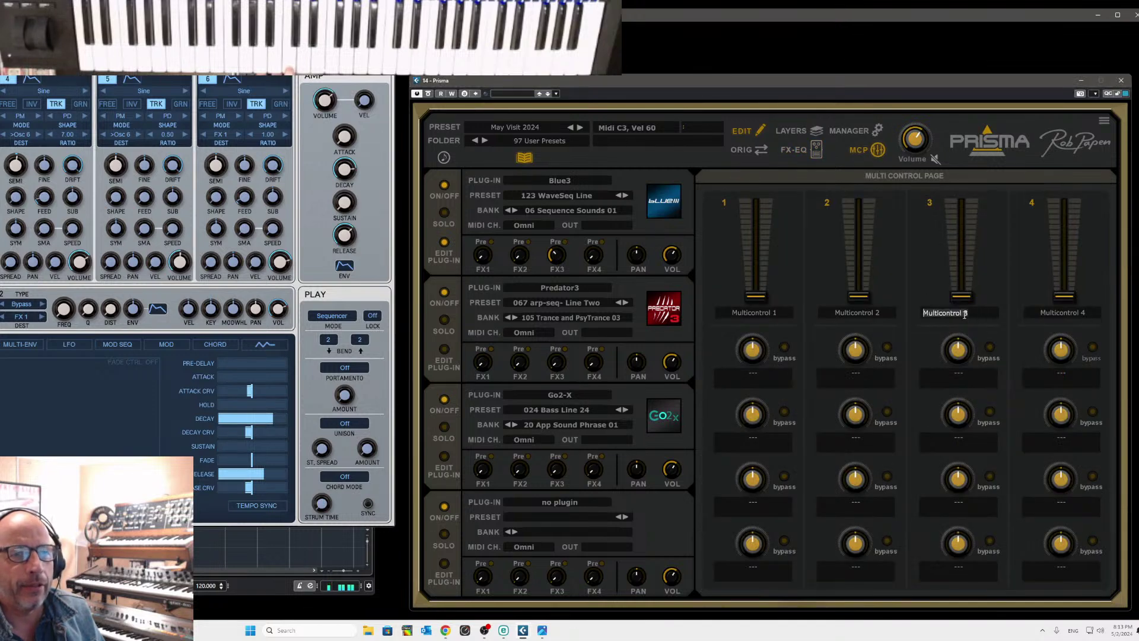
{"action": "type", "text": "Re"}
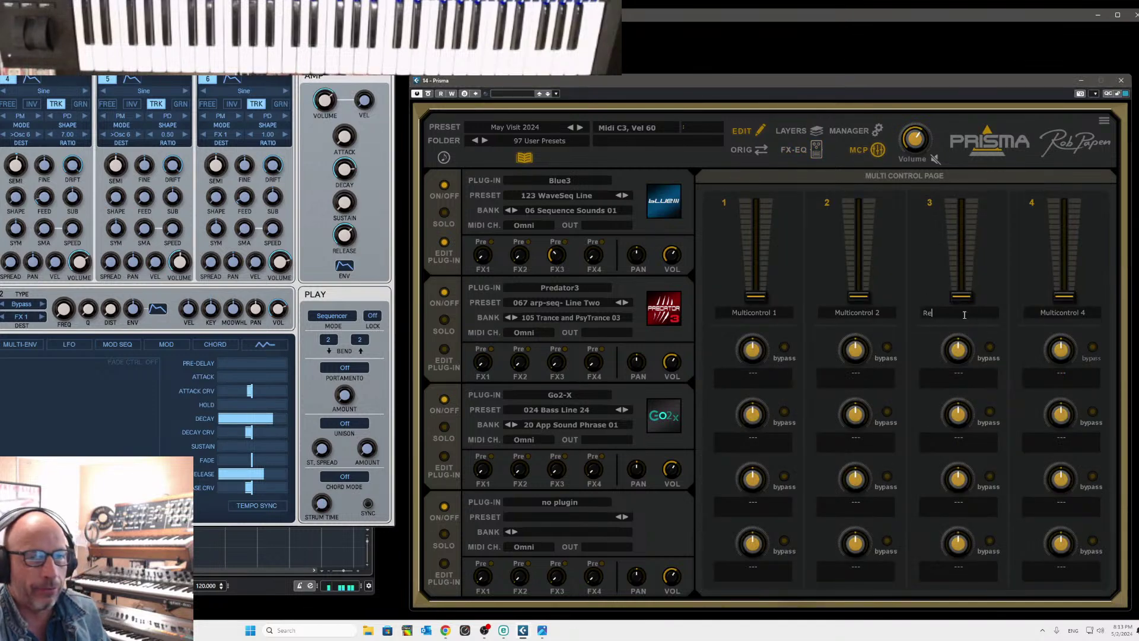
{"action": "type", "text": "verb"}
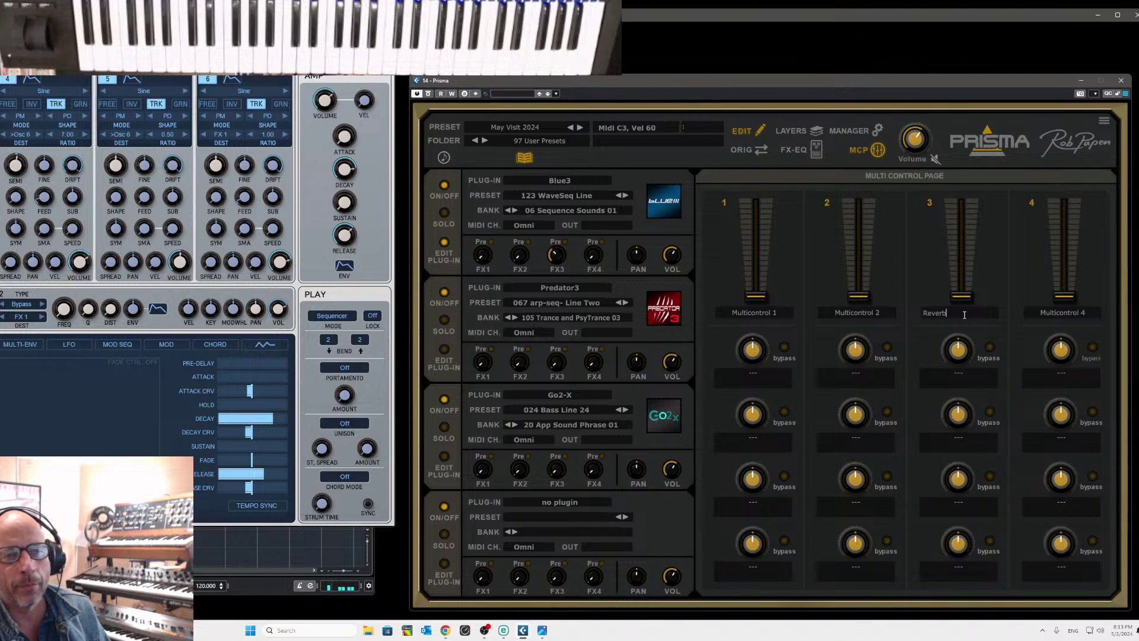
{"action": "key", "text": "Return"}
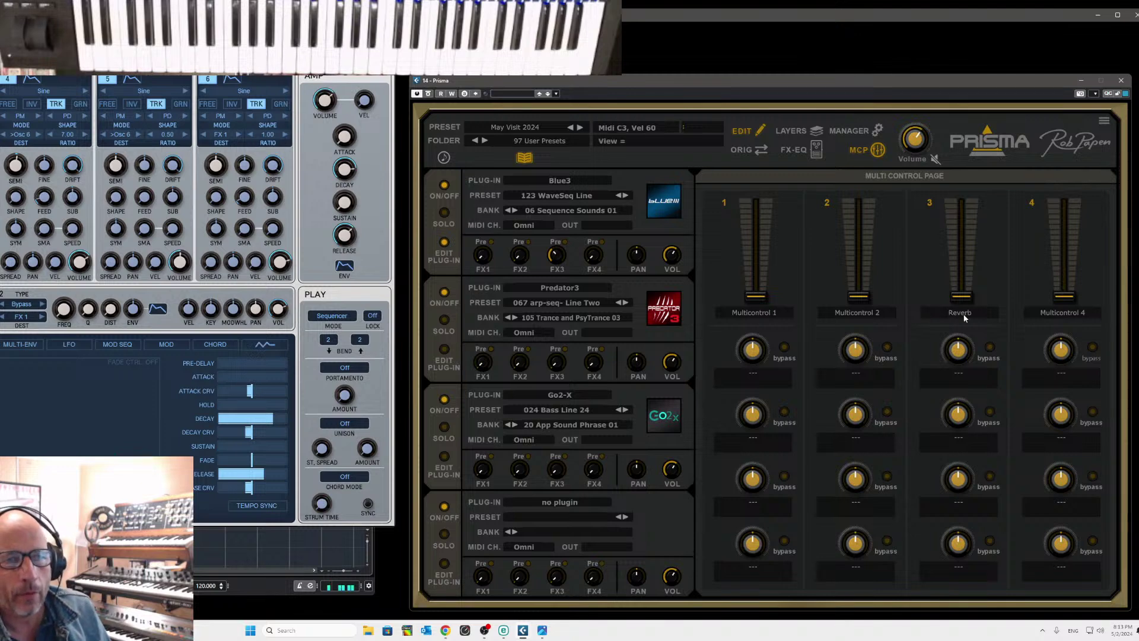
{"action": "left_click", "coordinate": [964, 374]}
{"action": "mouse_move", "coordinate": [957, 407]}
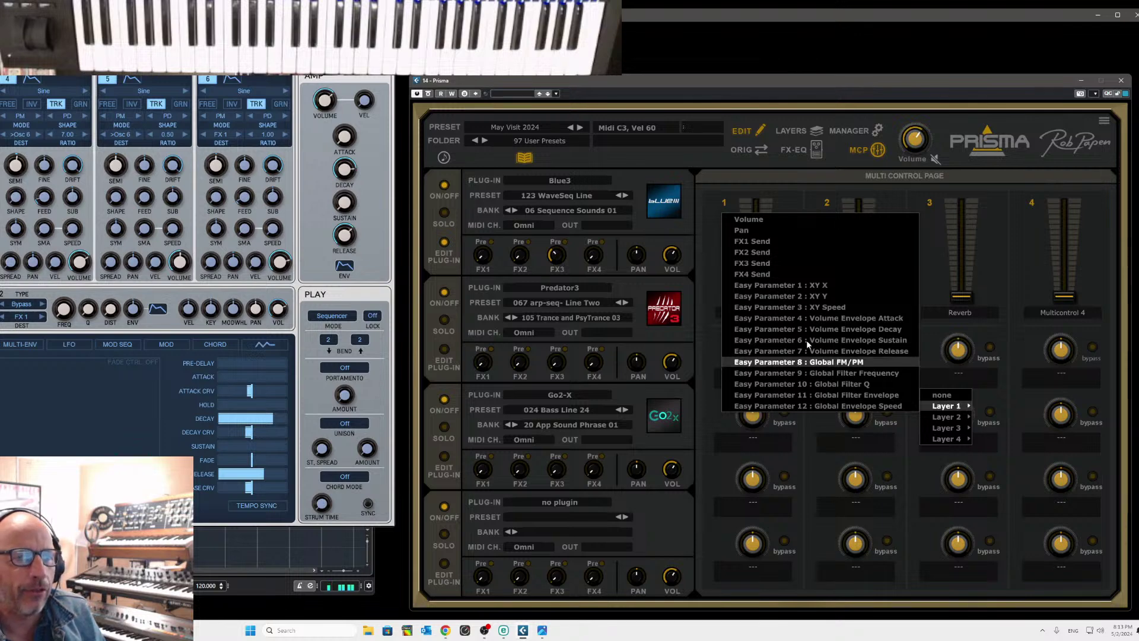
{"action": "left_click", "coordinate": [752, 263]}
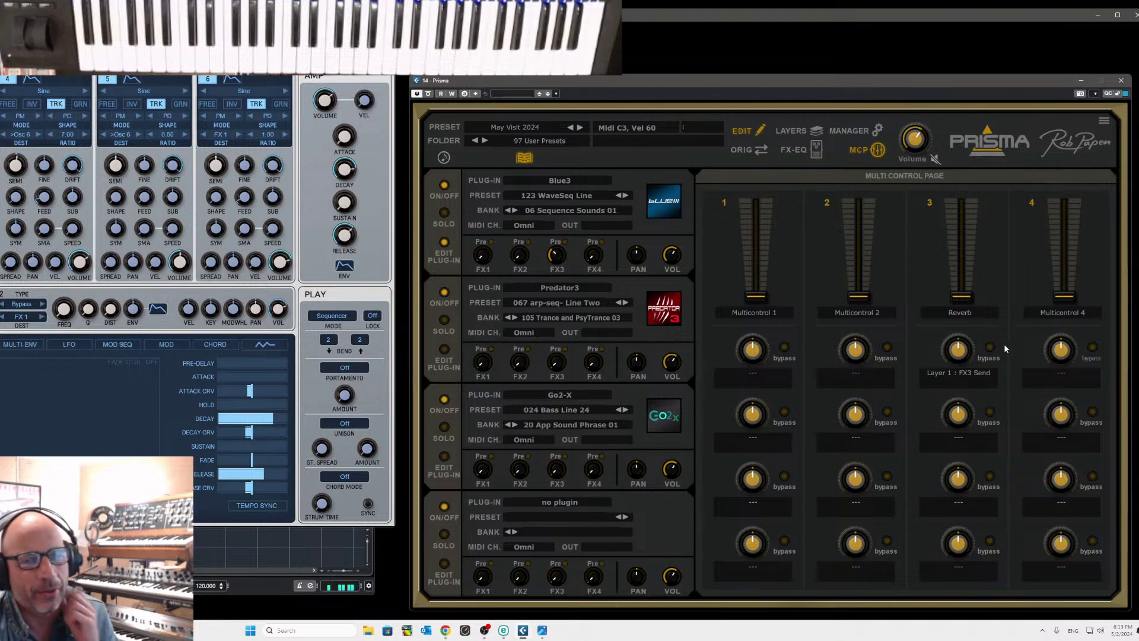
Rename Multicontrol 4 as Stereo Delay and assign its first slot to the Layer 2 FX1 Send
{"action": "double_click", "coordinate": [1050, 314]}
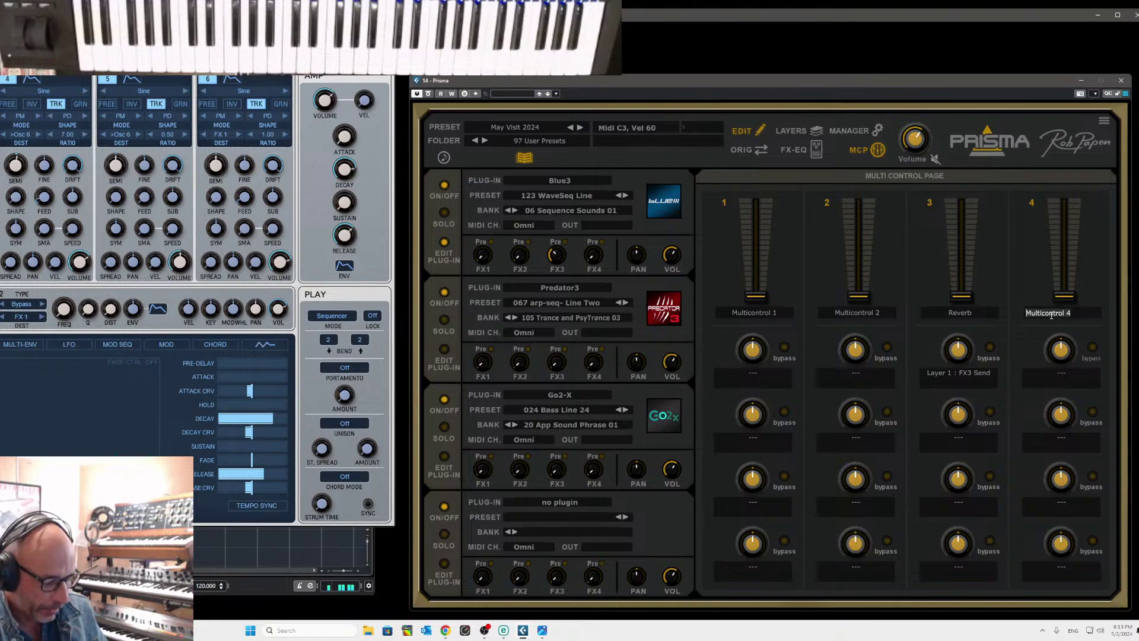
{"action": "type", "text": "Stereo Delay"}
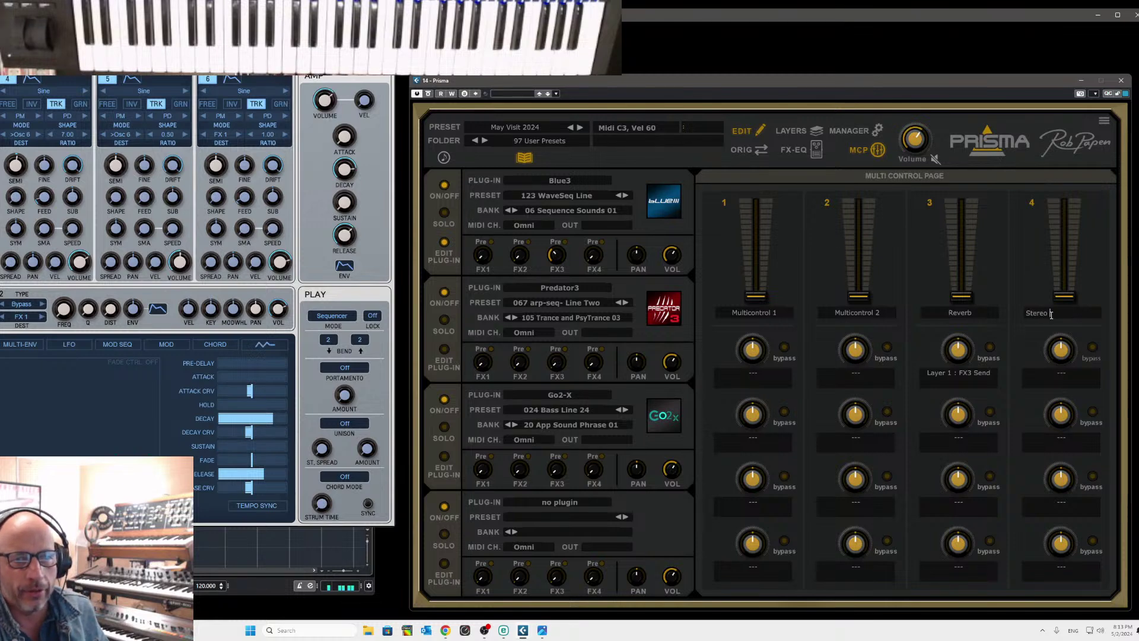
{"action": "key", "text": "Return"}
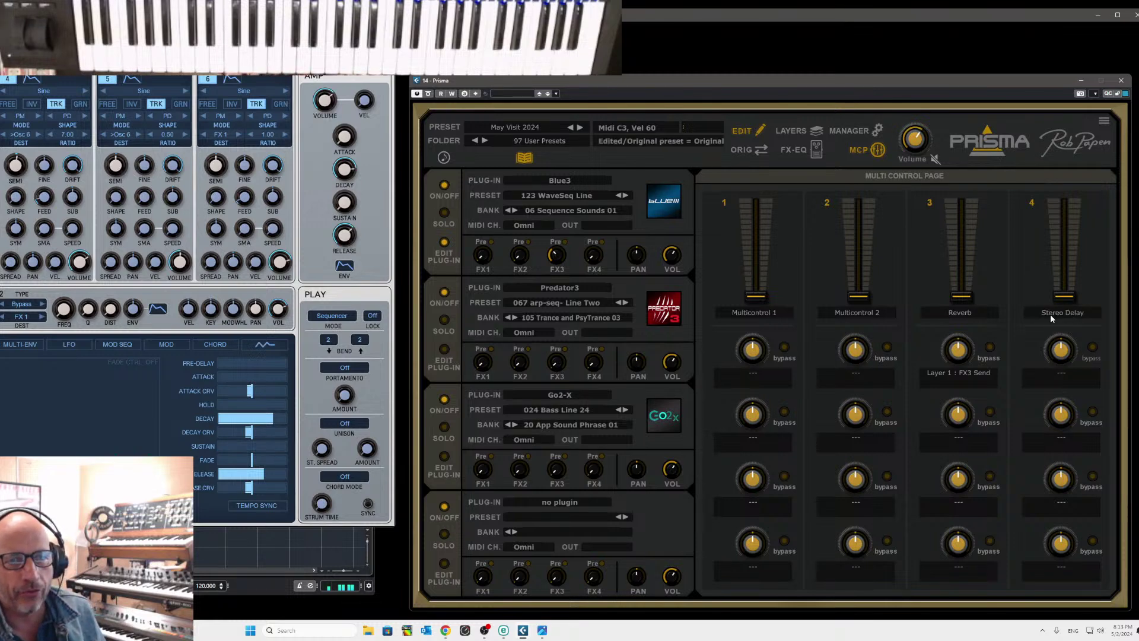
{"action": "left_click", "coordinate": [1061, 373]}
{"action": "mouse_move", "coordinate": [1043, 415]}
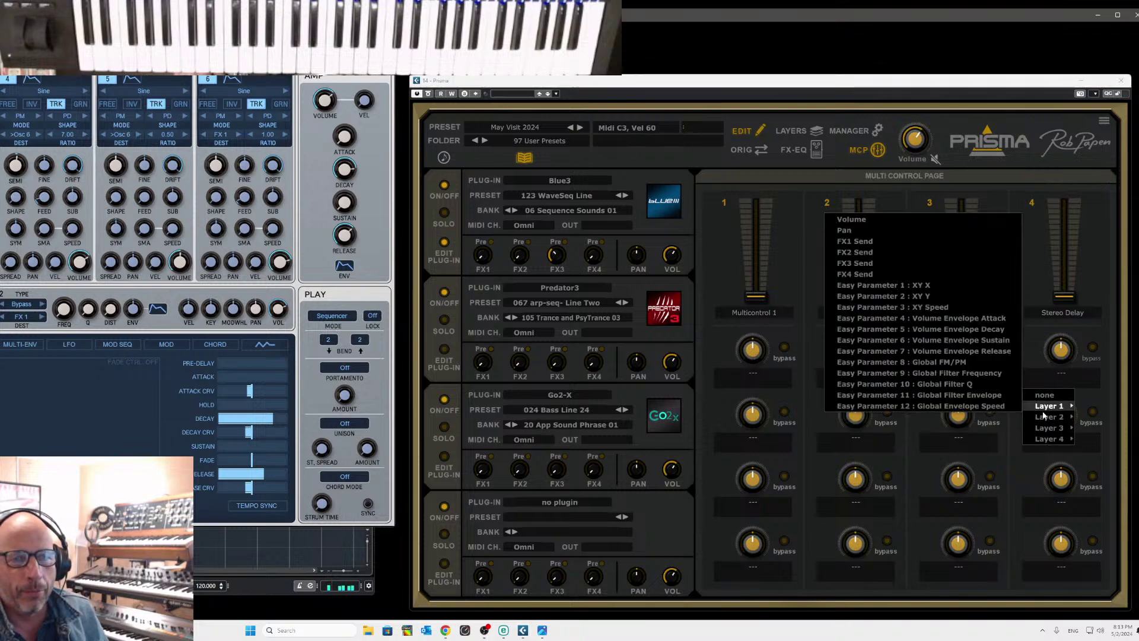
{"action": "left_click", "coordinate": [862, 252]}
Set a strong positive amount for the Stereo Delay control's first slot and raise its fader to about three quarters
{"action": "mouse_move", "coordinate": [1066, 354]}
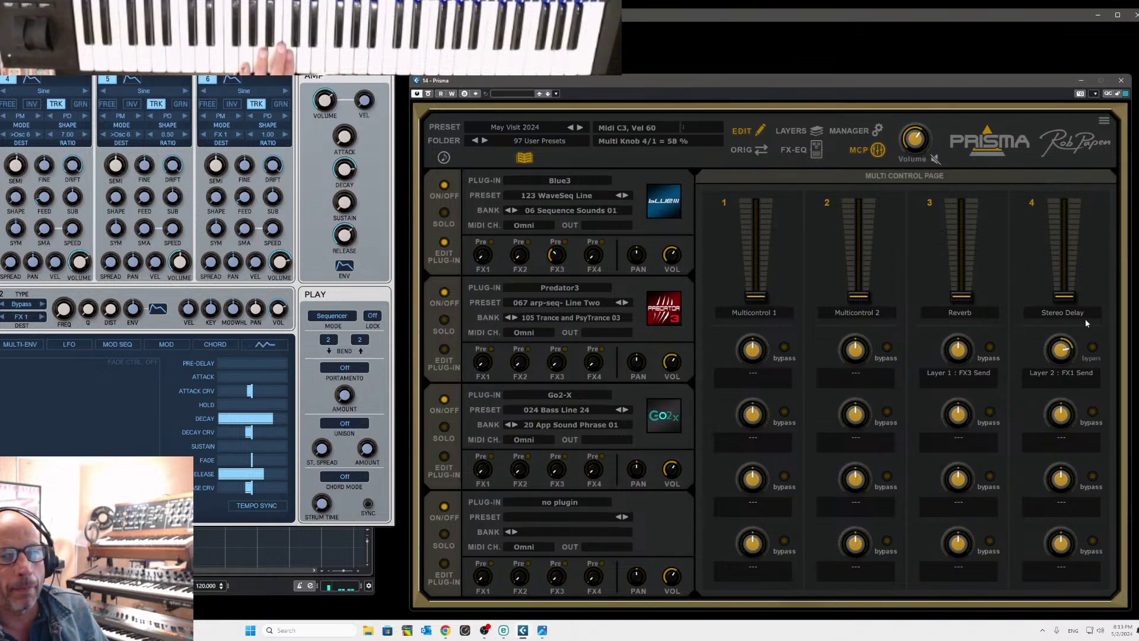
{"action": "mouse_move", "coordinate": [763, 217]}
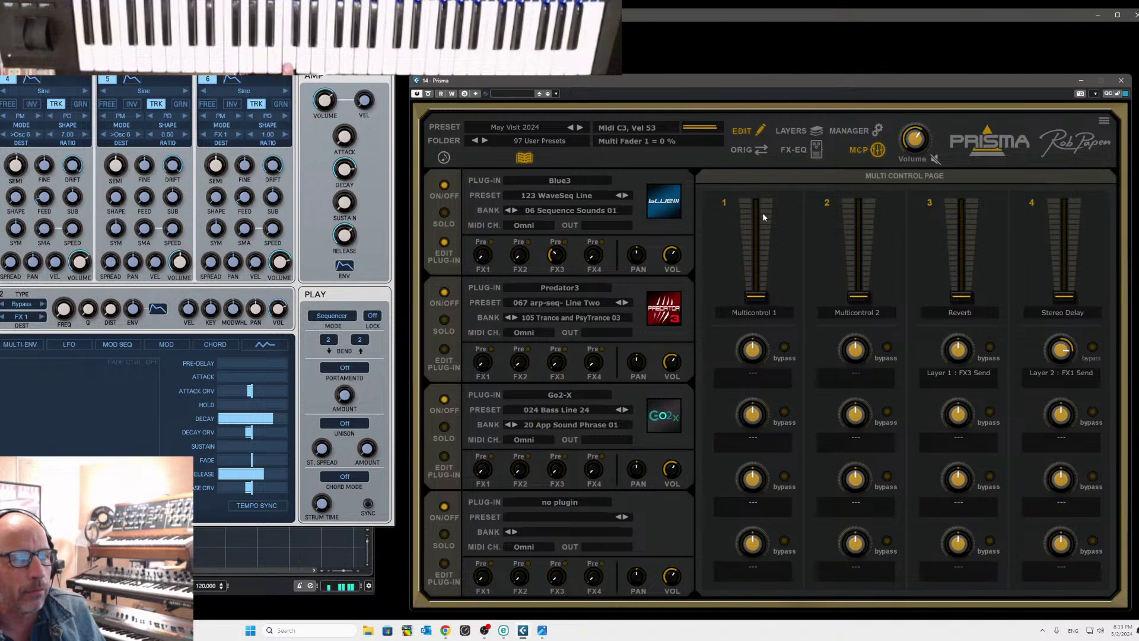
{"action": "left_click_drag", "start_coordinate": [1071, 298], "coordinate": [1073, 292]}
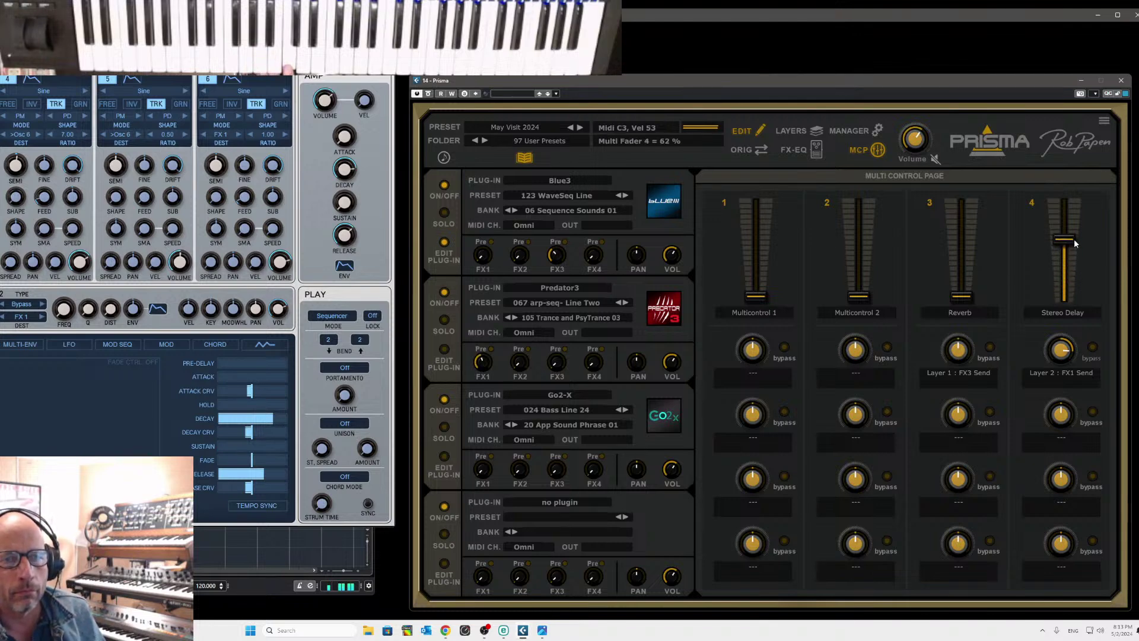
{"action": "mouse_move", "coordinate": [1061, 364]}
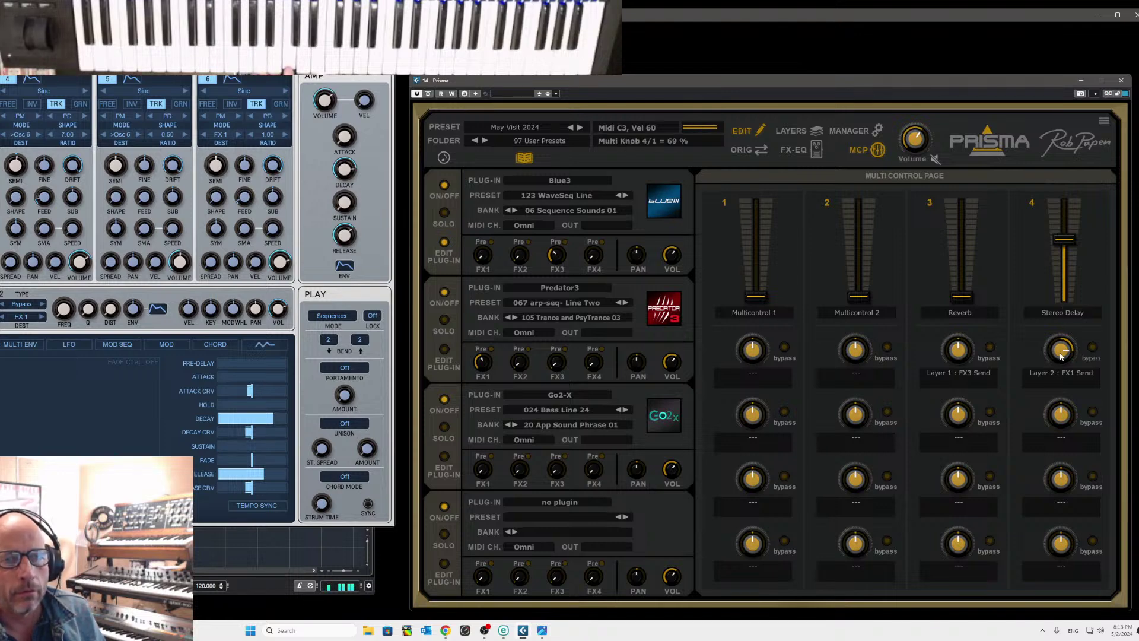
{"action": "left_click_drag", "start_coordinate": [1062, 348], "coordinate": [1065, 342]}
{"action": "left_click_drag", "start_coordinate": [1064, 295], "coordinate": [1077, 229]}
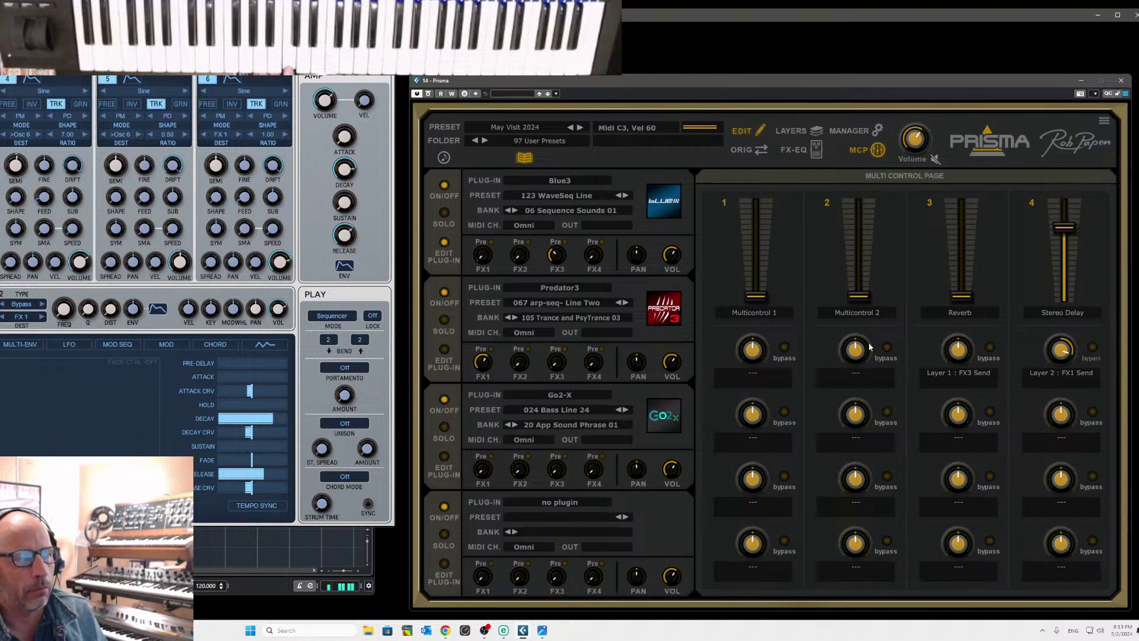
Examine the Mono Delay and Stereo Tape Delay settings on the effects page, and return to the multi control page
{"action": "left_click", "coordinate": [813, 152]}
{"action": "mouse_move", "coordinate": [1009, 224]}
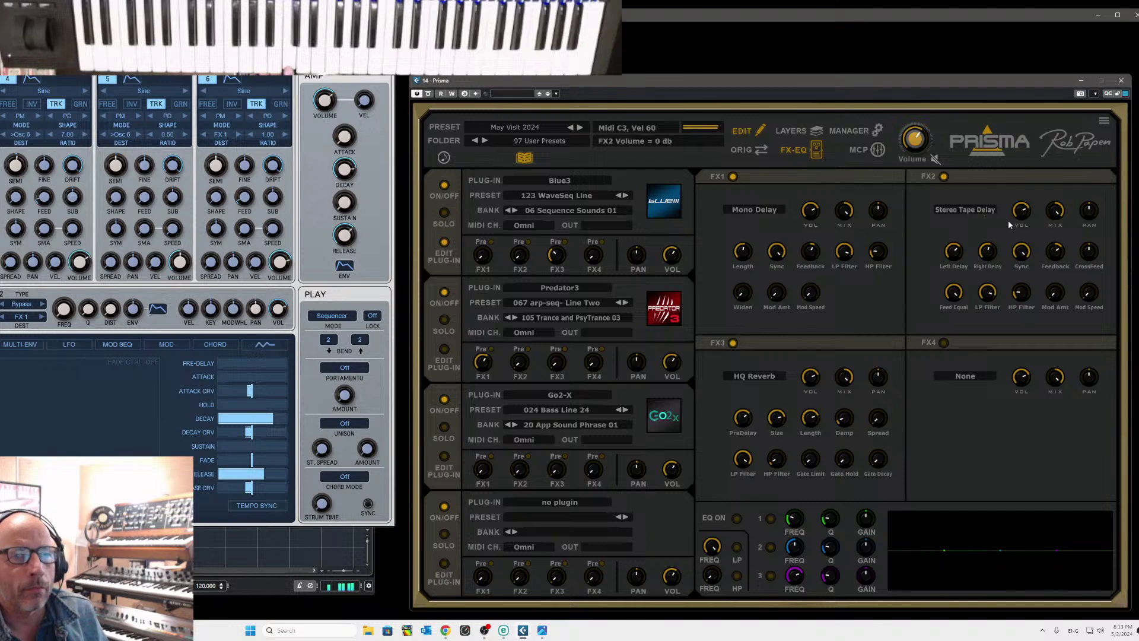
{"action": "mouse_move", "coordinate": [955, 252]}
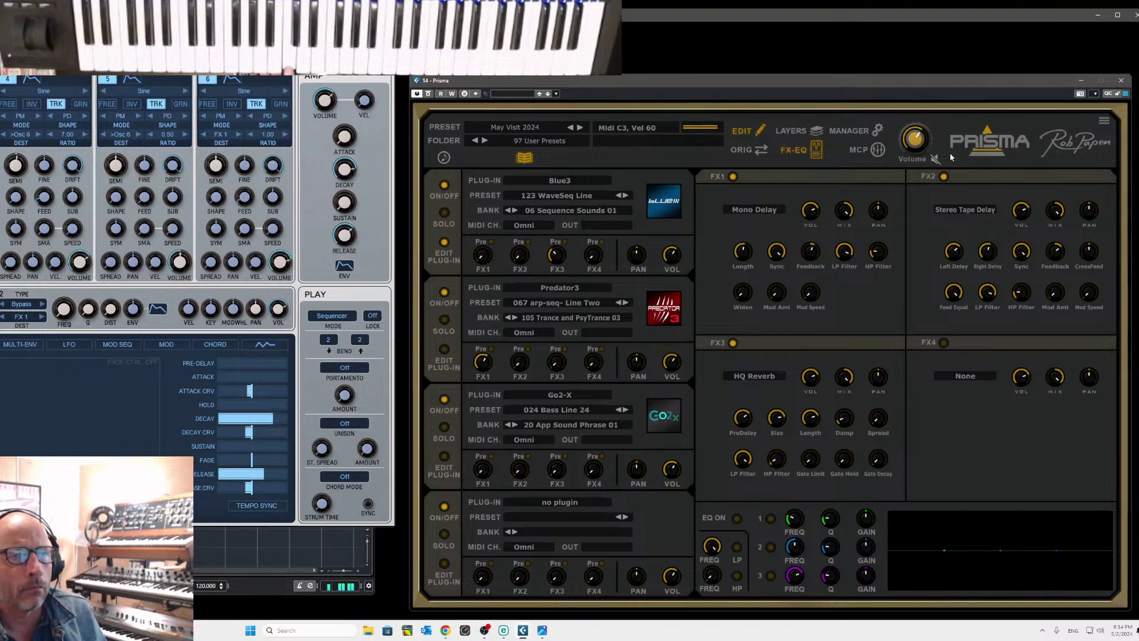
{"action": "mouse_move", "coordinate": [1061, 254]}
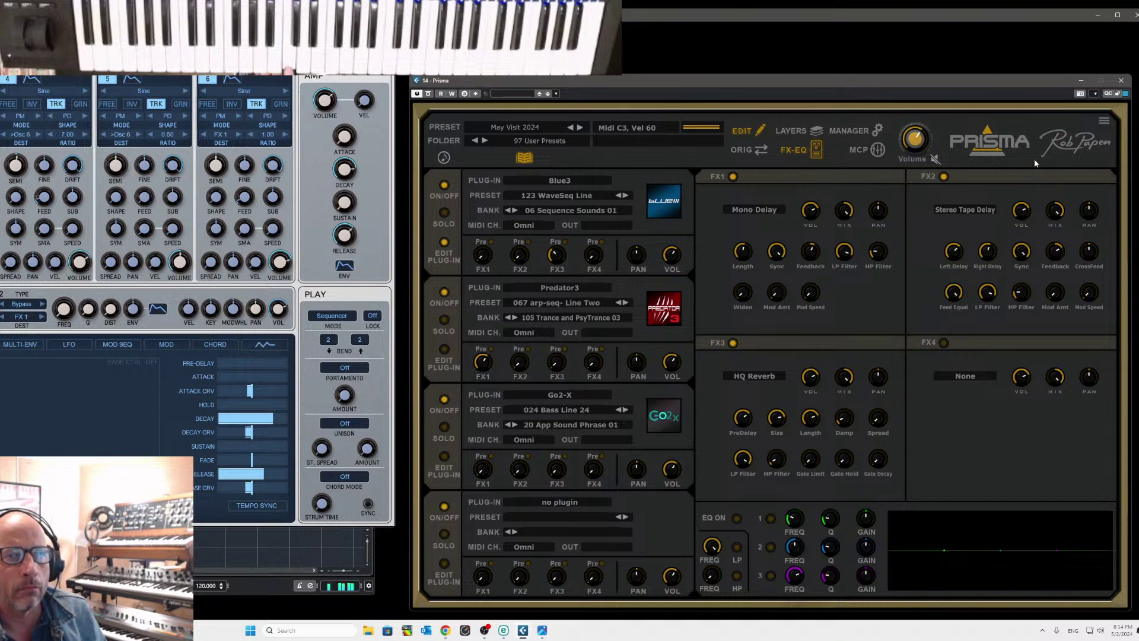
{"action": "left_click", "coordinate": [849, 131]}
{"action": "left_click", "coordinate": [877, 150]}
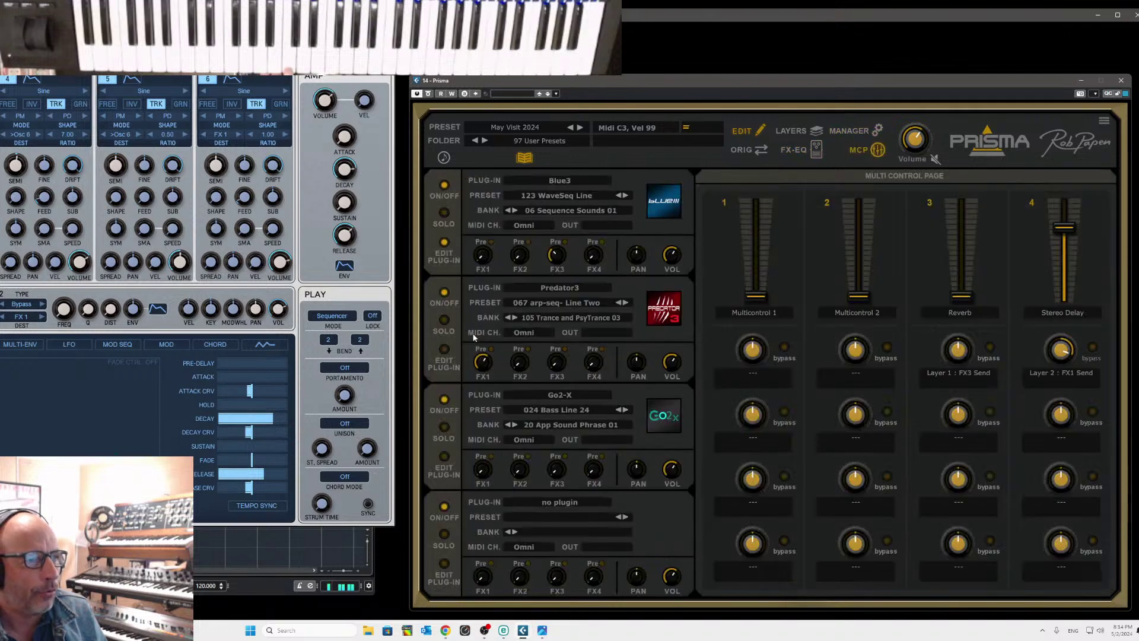
Switch off arpeggiator steps 4, 6, 9 and 14 in the Predator3 layer's editor and close the editor
{"action": "left_click", "coordinate": [443, 350]}
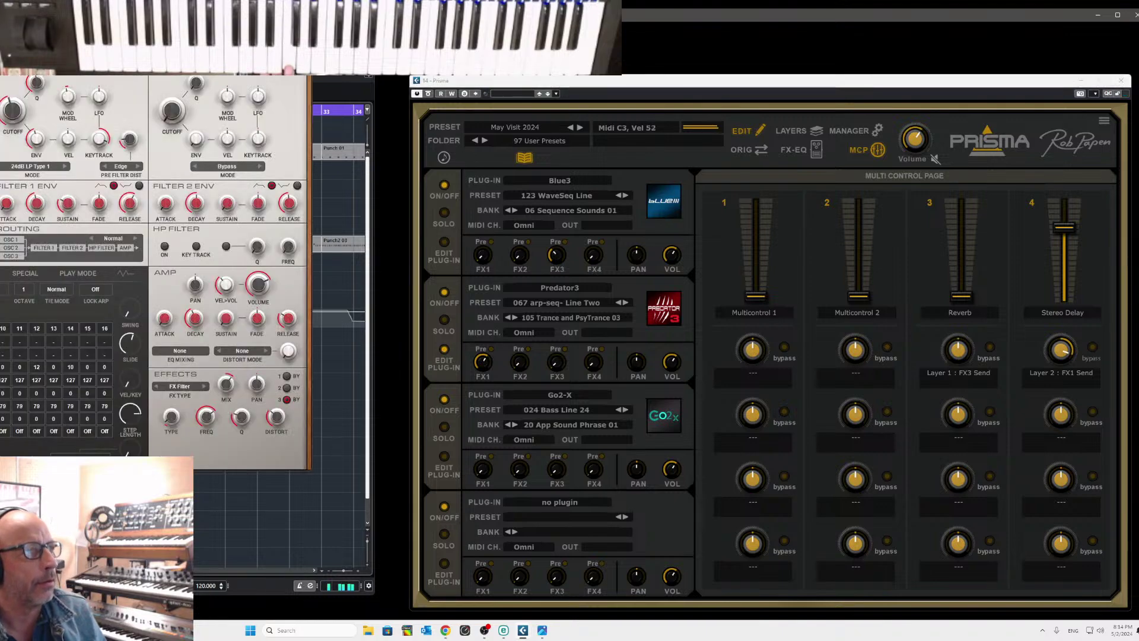
{"action": "left_click_drag", "start_coordinate": [209, 13], "coordinate": [973, 109]}
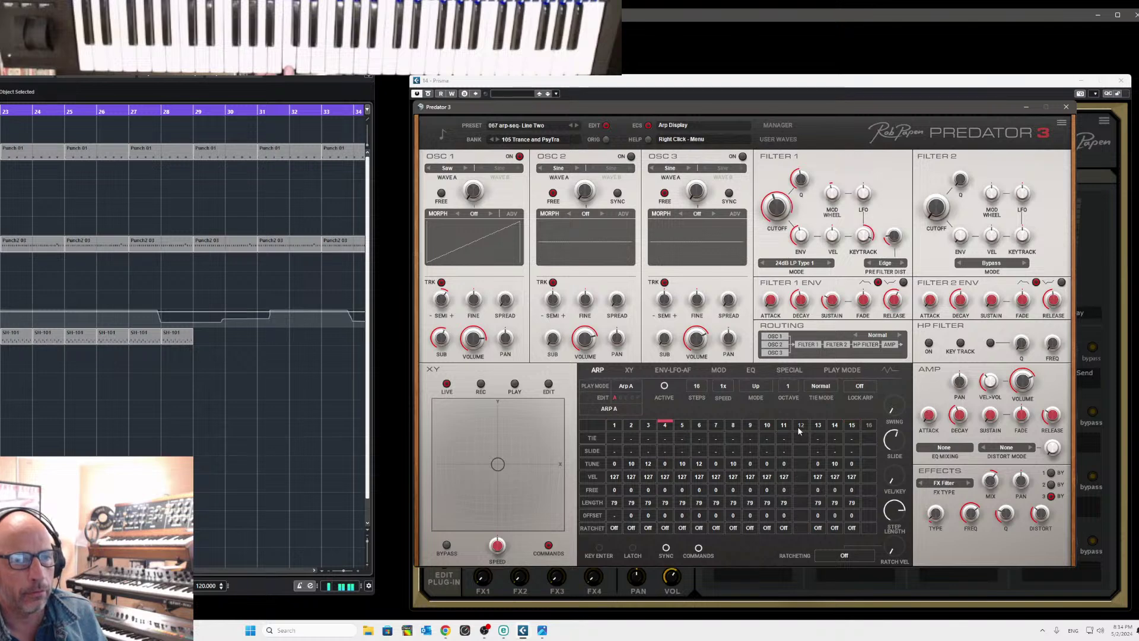
{"action": "left_click", "coordinate": [666, 426]}
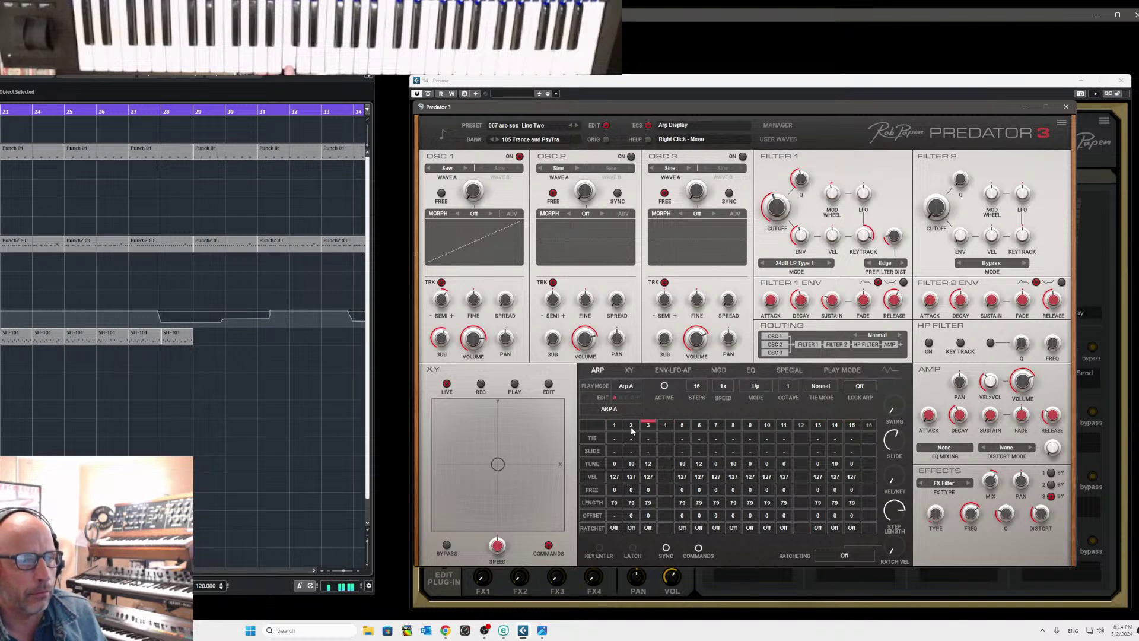
{"action": "left_click", "coordinate": [703, 425]}
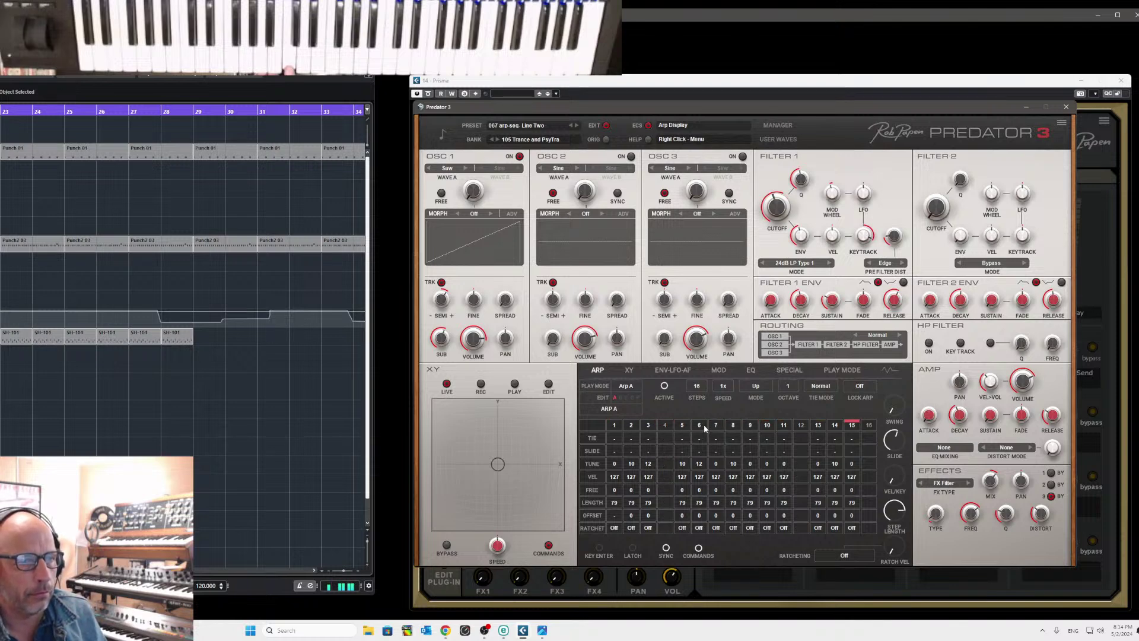
{"action": "left_click", "coordinate": [750, 426]}
{"action": "left_click", "coordinate": [835, 426]}
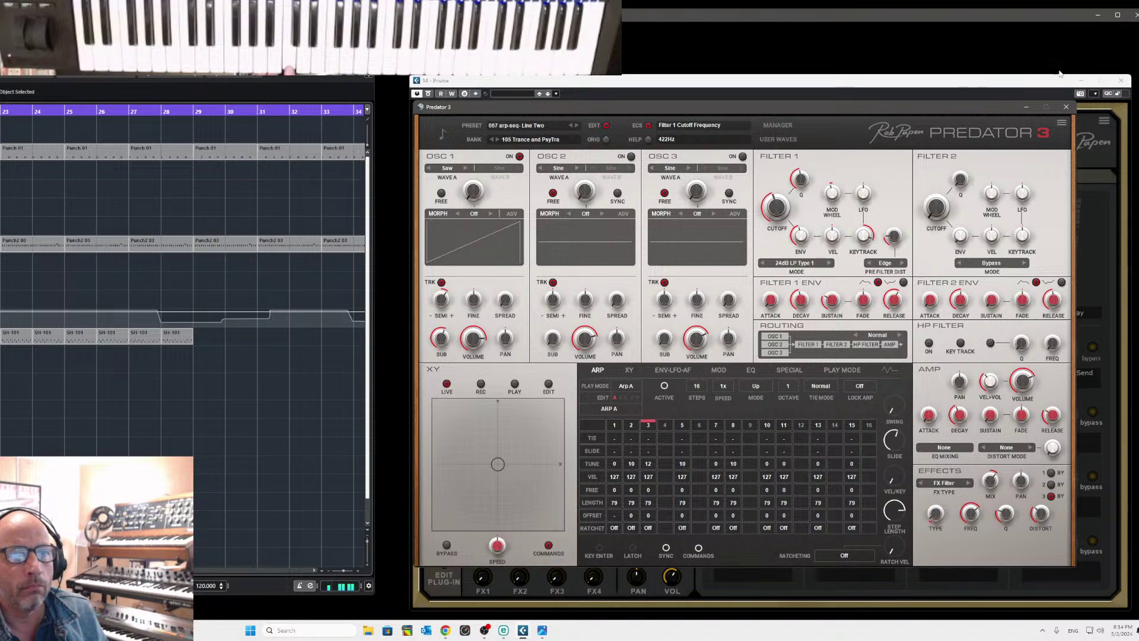
{"action": "left_click", "coordinate": [1066, 107]}
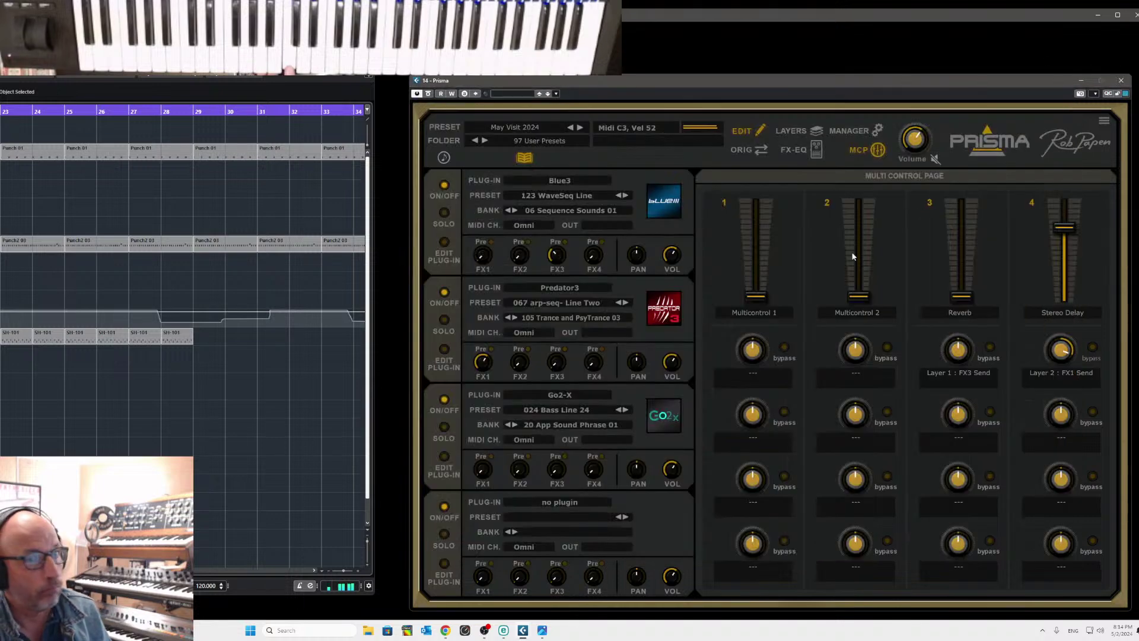
Rename Multicontrol 1 as Filter and assign its first slot to Layer 1 Easy Parameter 9, Global Filter Frequency
{"action": "double_click", "coordinate": [765, 313]}
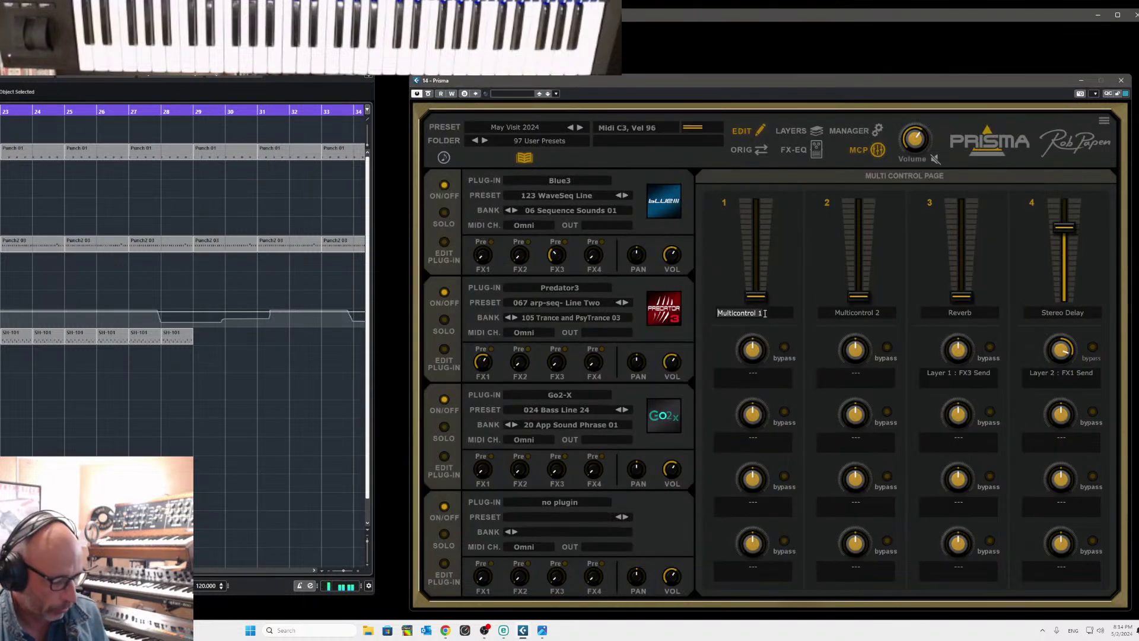
{"action": "type", "text": "Filter"}
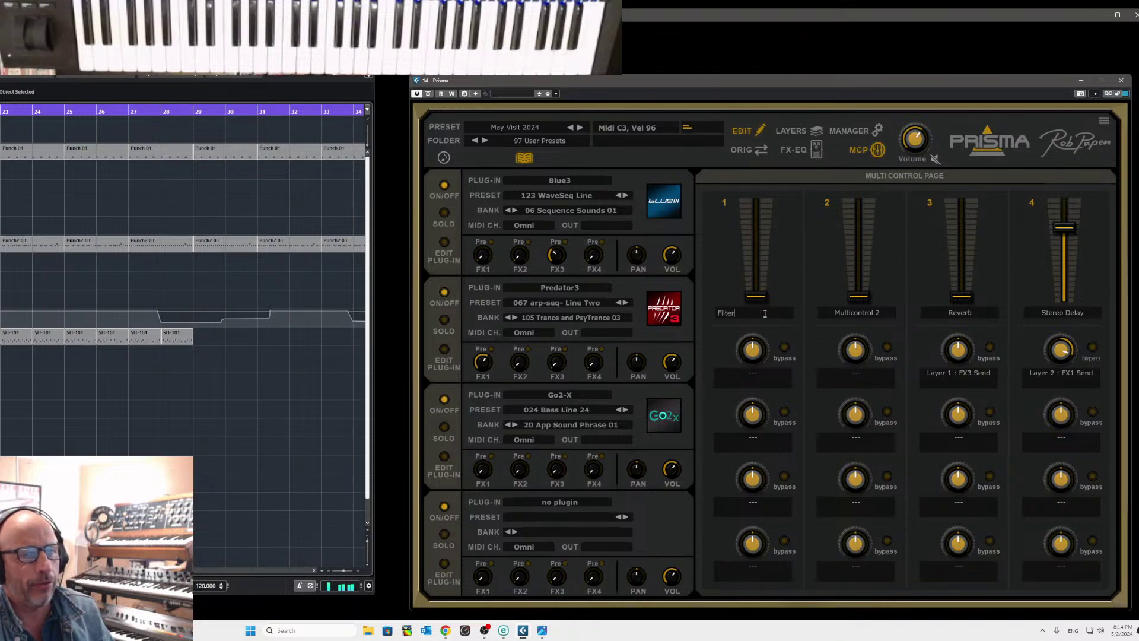
{"action": "left_click", "coordinate": [754, 373]}
{"action": "mouse_move", "coordinate": [743, 406]}
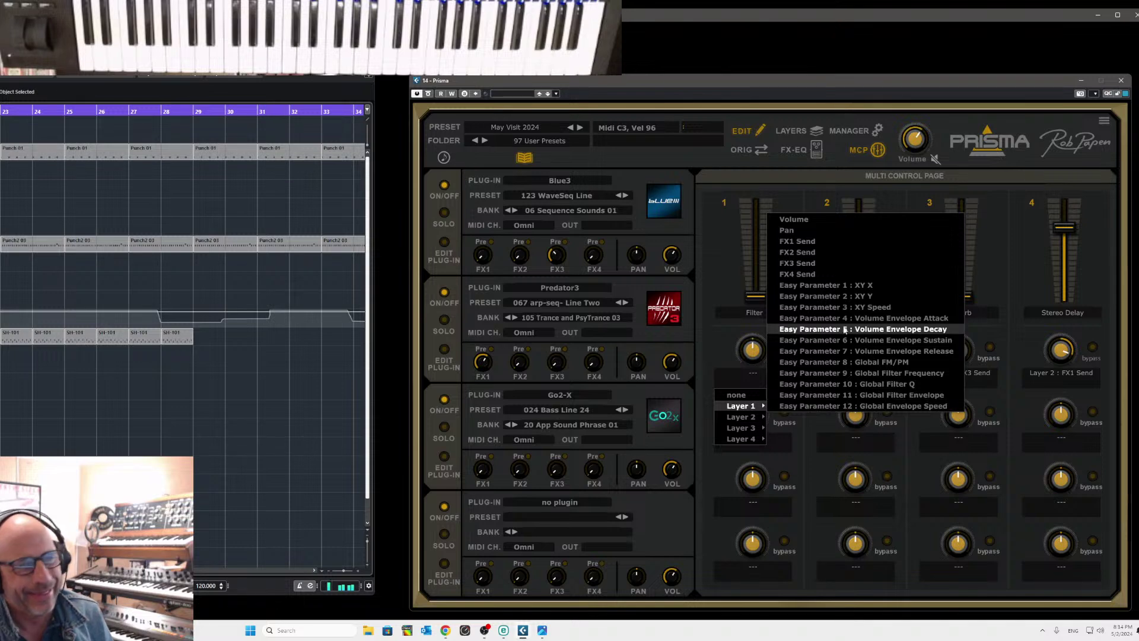
{"action": "left_click", "coordinate": [884, 374]}
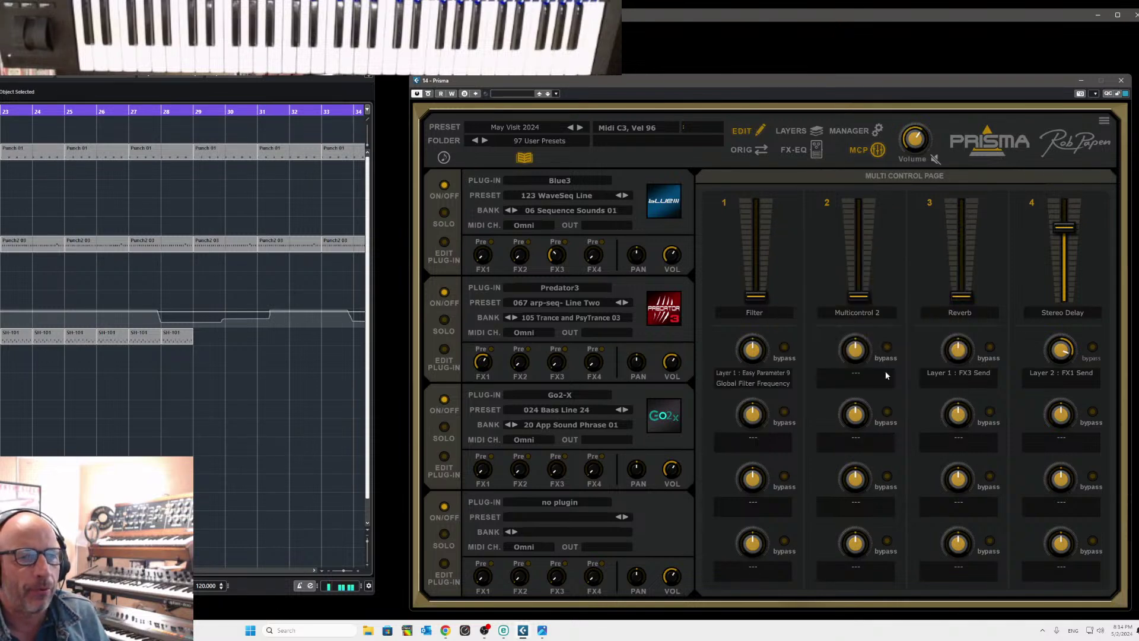
Assign the Filter control's second slot to Layer 2 Filter 1 Cutoff Frequency, and give both slots negative amounts, the first about -51%
{"action": "left_click", "coordinate": [752, 440]}
{"action": "mouse_move", "coordinate": [752, 481]}
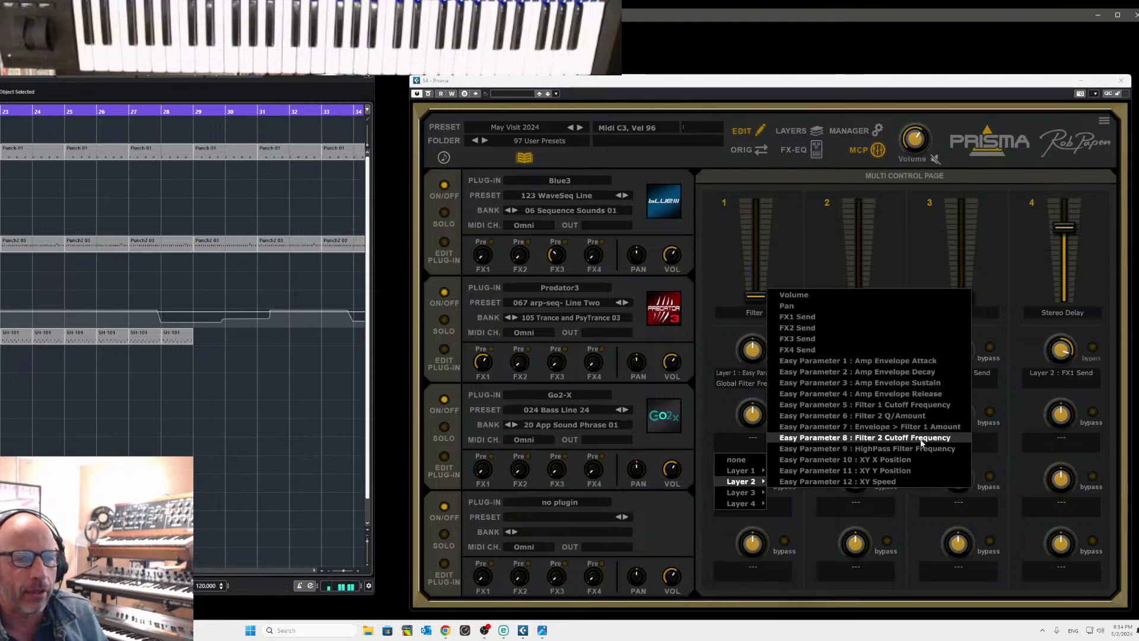
{"action": "left_click", "coordinate": [907, 405]}
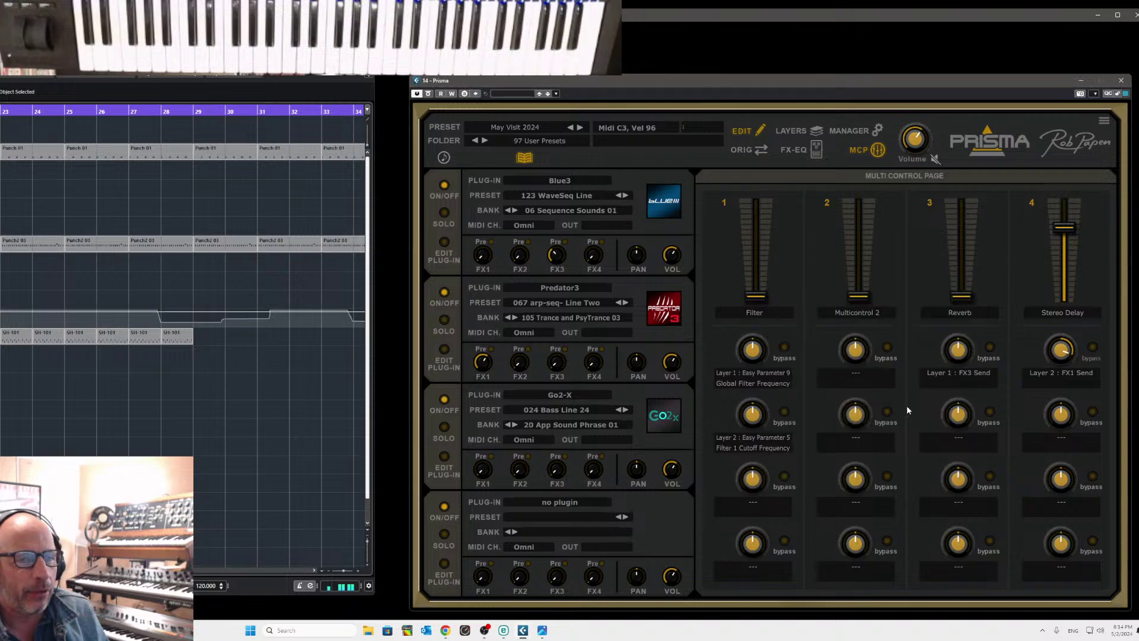
{"action": "mouse_move", "coordinate": [763, 344]}
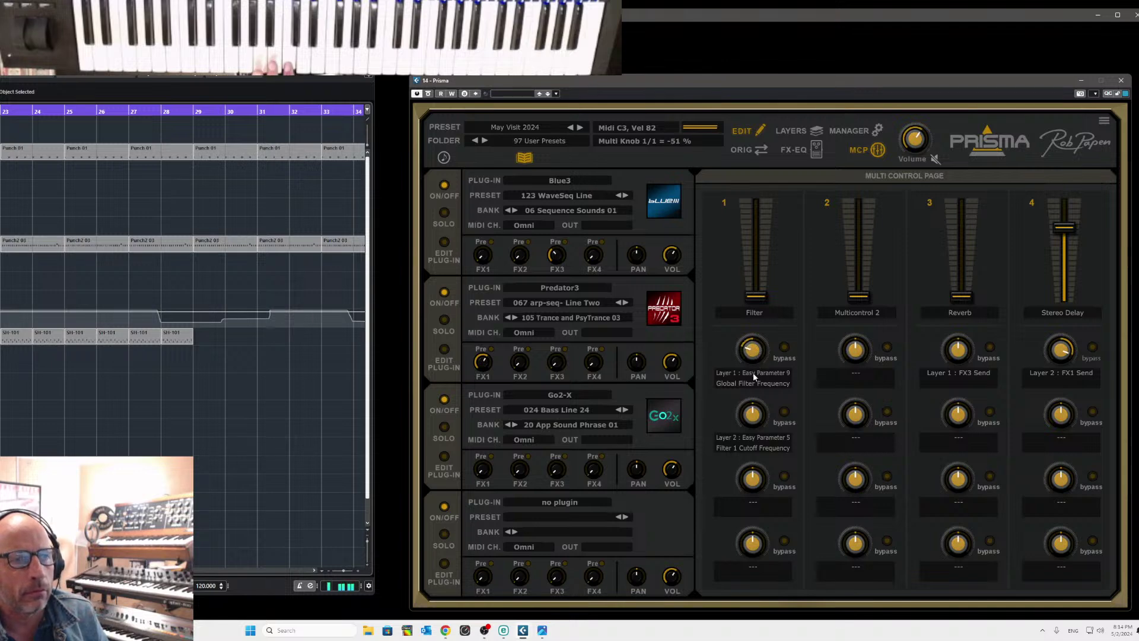
{"action": "mouse_move", "coordinate": [755, 296]}
{"action": "left_mouse_down"}
{"action": "mouse_move", "coordinate": [756, 242]}
{"action": "mouse_move", "coordinate": [756, 296]}
{"action": "left_mouse_up"}
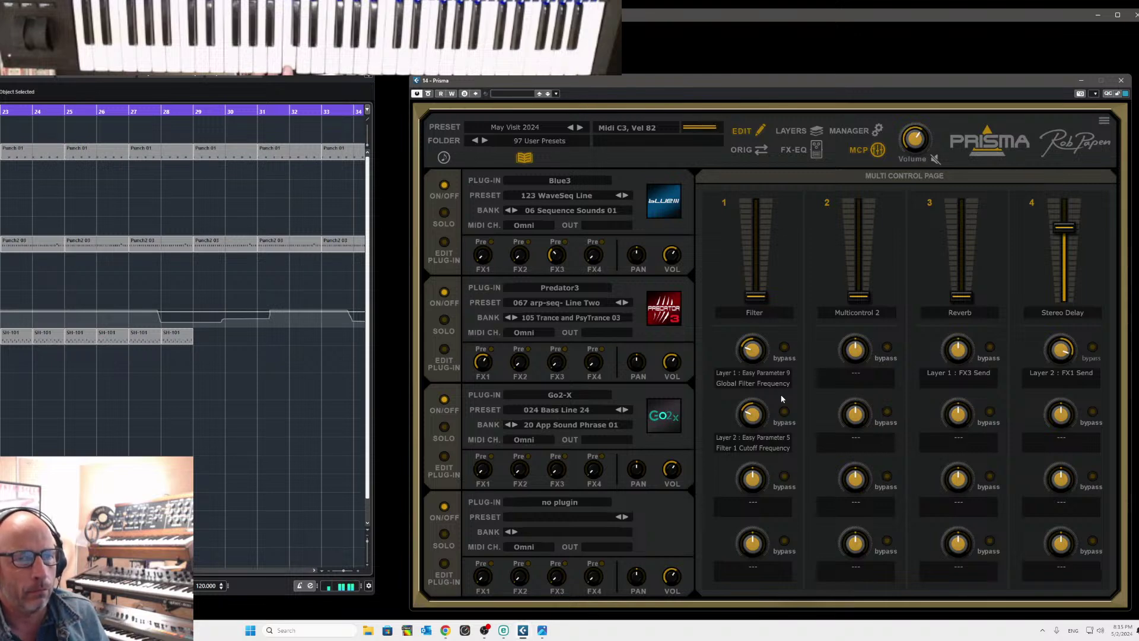
Rename Multicontrol 2 as Less Percussion and assign its first slot to the Layer 1 Volume
{"action": "double_click", "coordinate": [867, 313]}
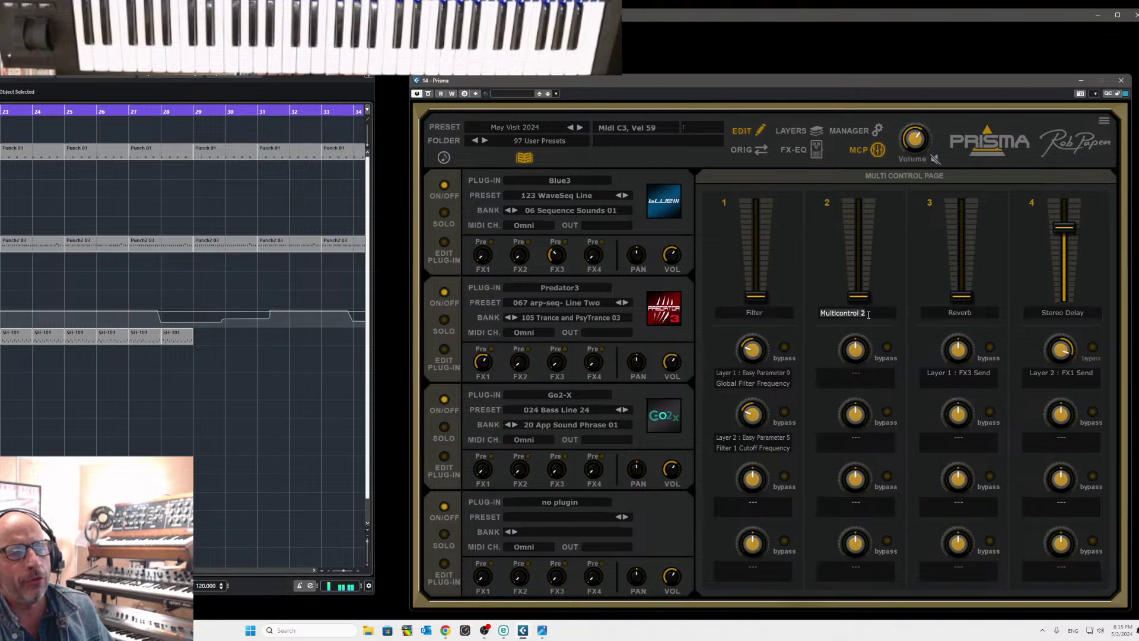
{"action": "type", "text": "Less Percussion"}
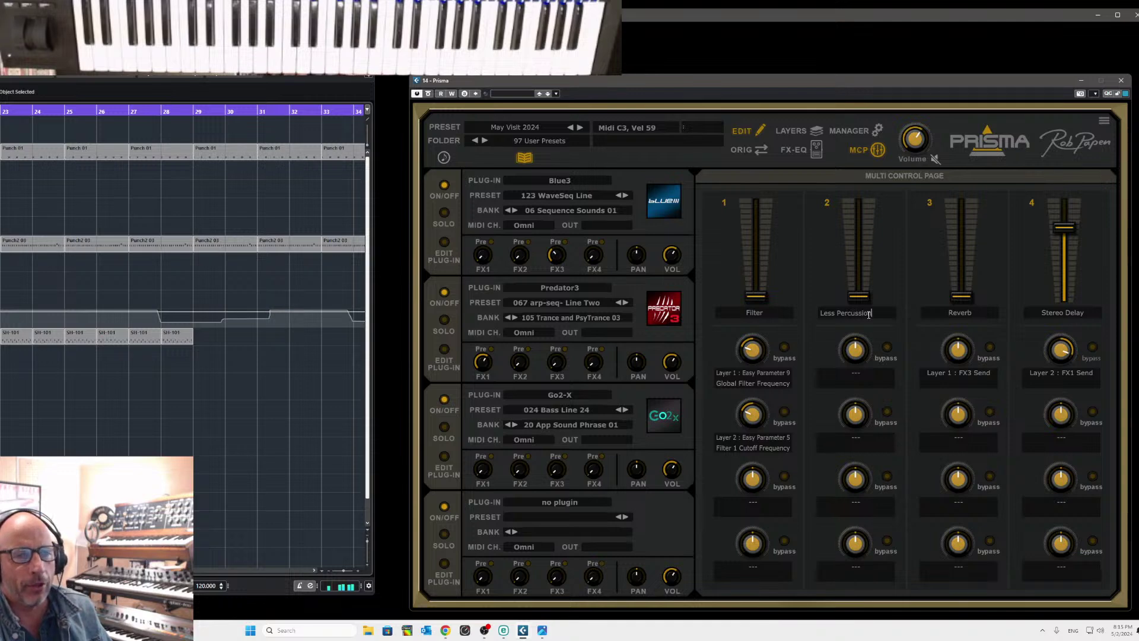
{"action": "key", "text": "Return"}
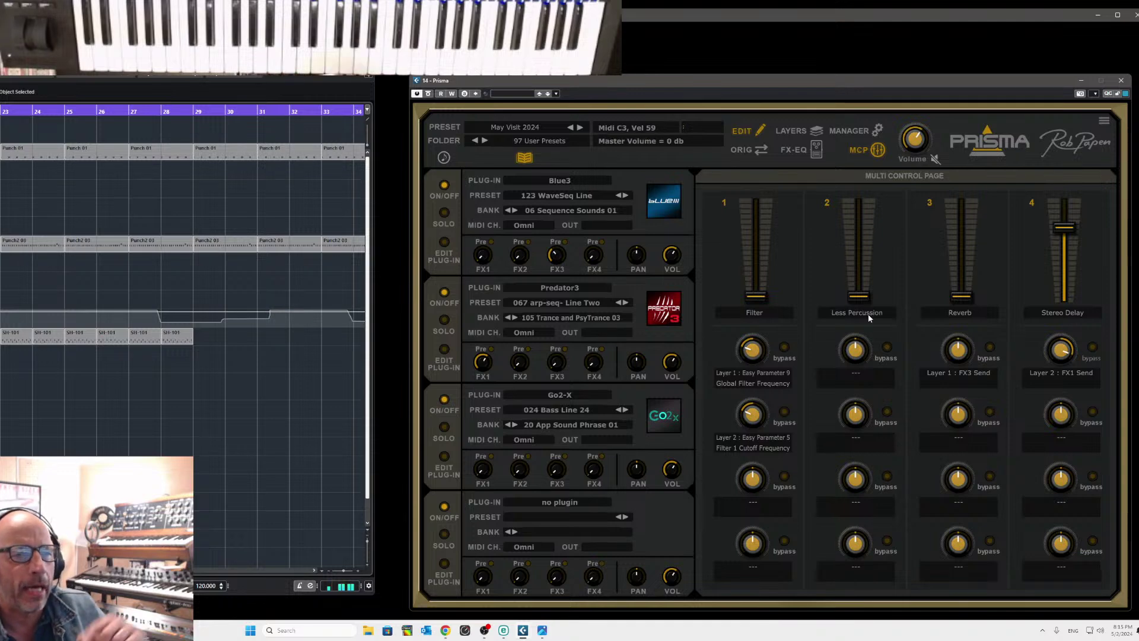
{"action": "left_click", "coordinate": [859, 372]}
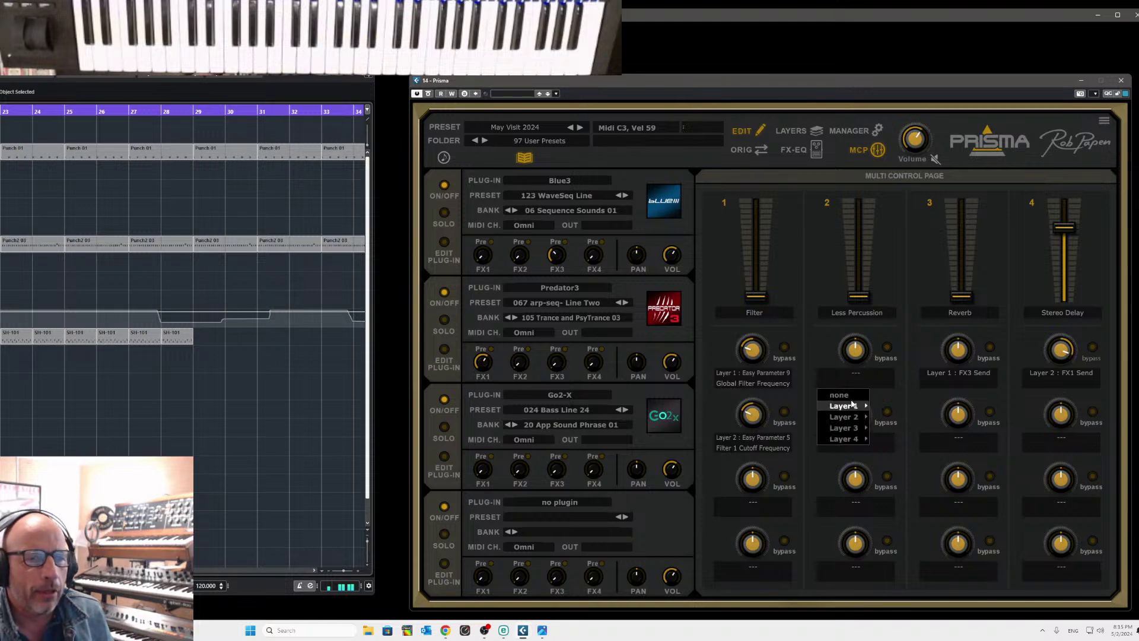
{"action": "mouse_move", "coordinate": [851, 409]}
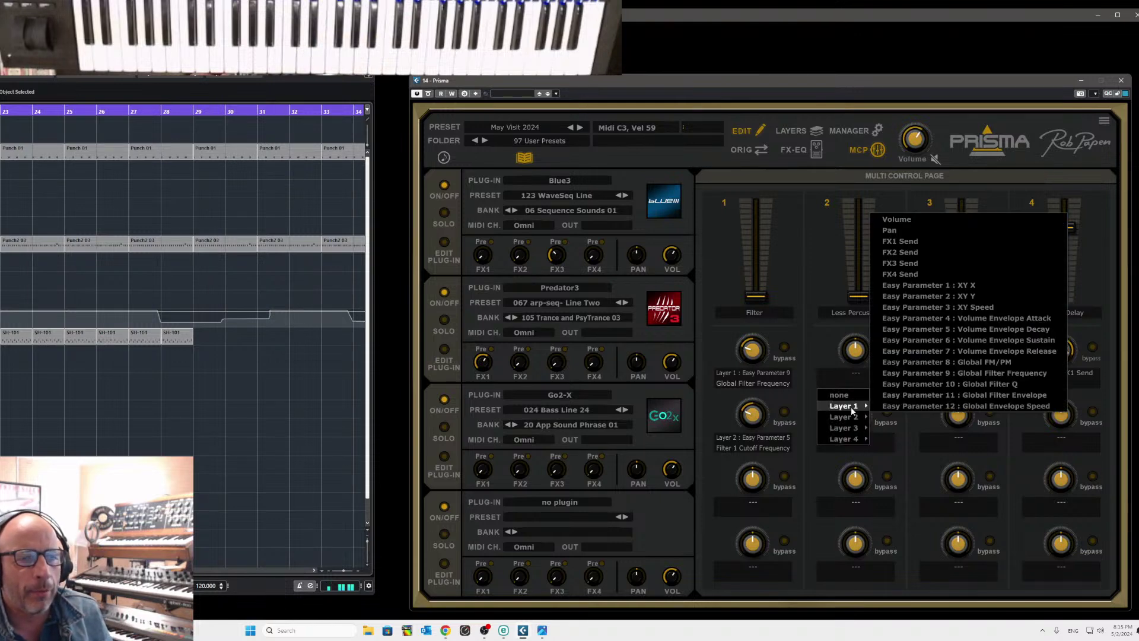
{"action": "left_click", "coordinate": [892, 219]}
Set the Less Percussion slot's amount to -100% and test its fader up and back down to zero
{"action": "left_click_drag", "start_coordinate": [855, 353], "coordinate": [853, 383]}
{"action": "left_click_drag", "start_coordinate": [865, 298], "coordinate": [874, 260]}
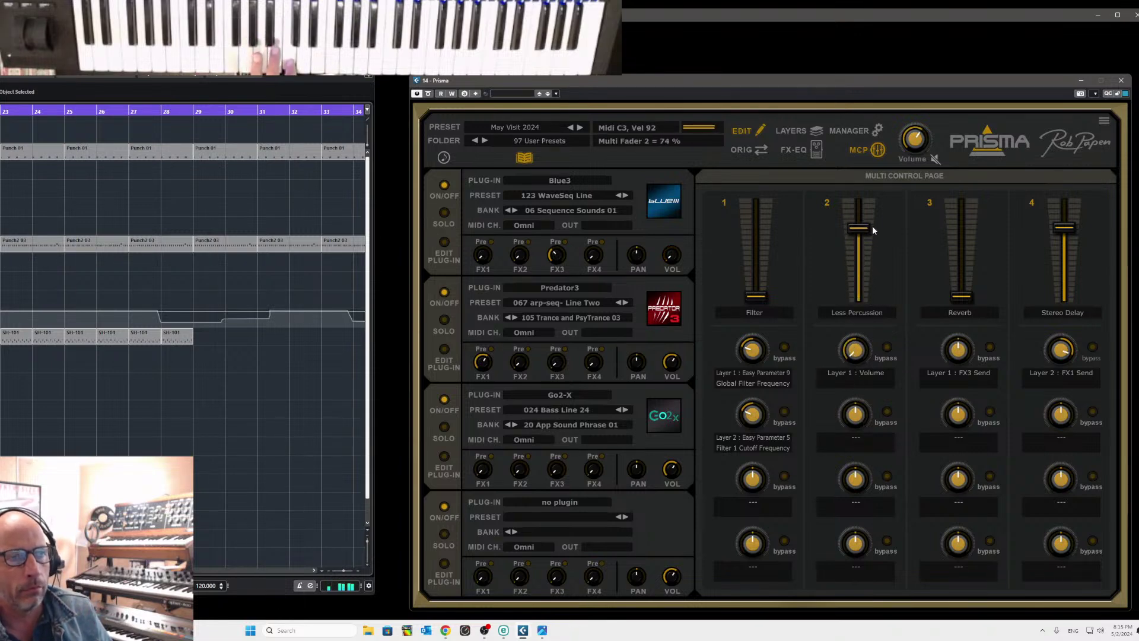
{"action": "left_click_drag", "start_coordinate": [870, 214], "coordinate": [867, 300]}
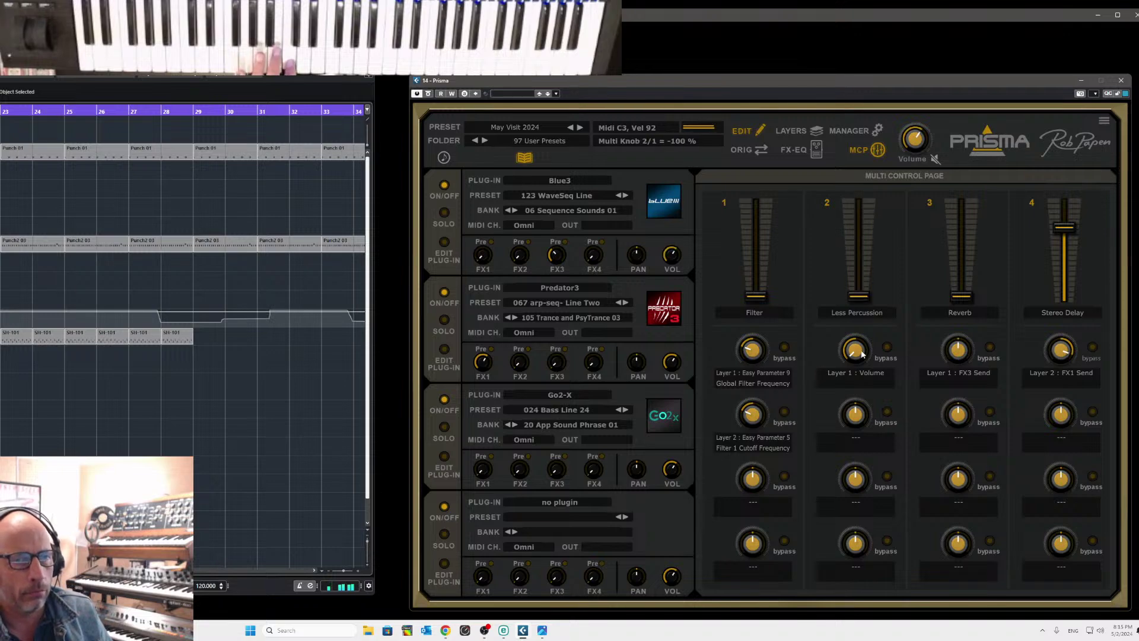
Open the Layer 1 Blue3 editor, inspect its sequencer page, and close the editor
{"action": "left_click", "coordinate": [446, 242]}
{"action": "left_click_drag", "start_coordinate": [1000, 86], "coordinate": [962, 87]}
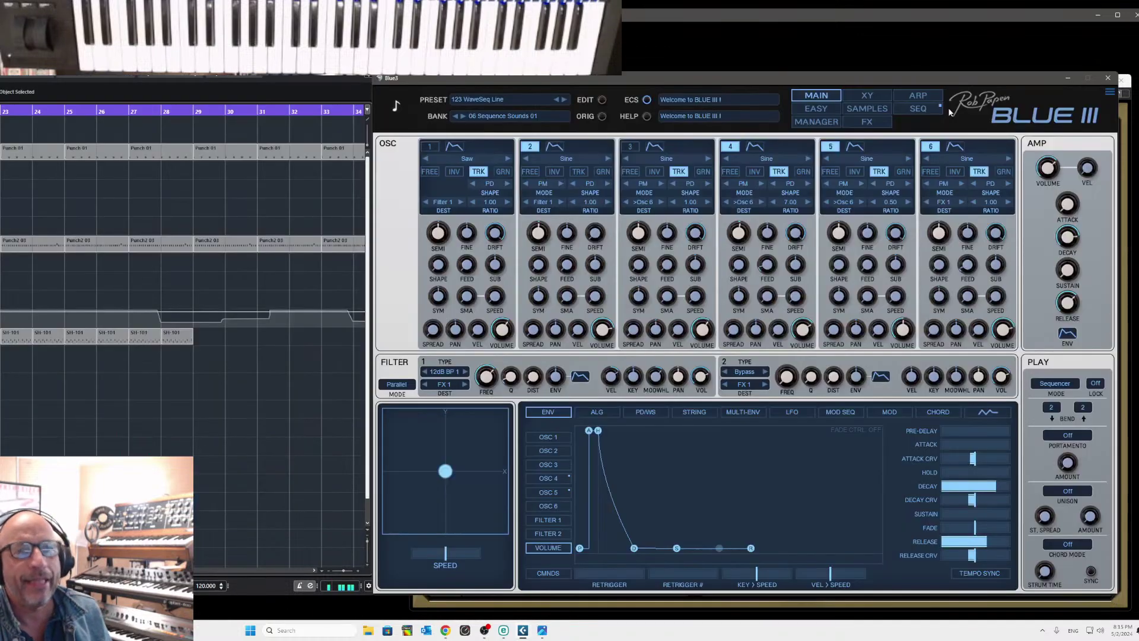
{"action": "left_click", "coordinate": [905, 108]}
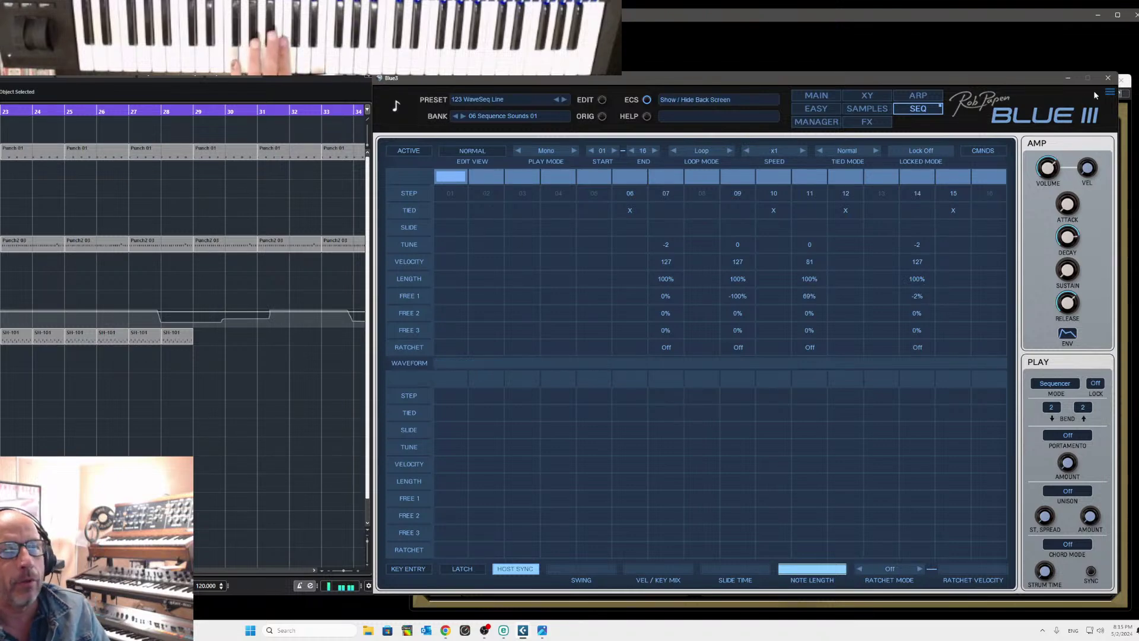
{"action": "left_click", "coordinate": [1107, 79]}
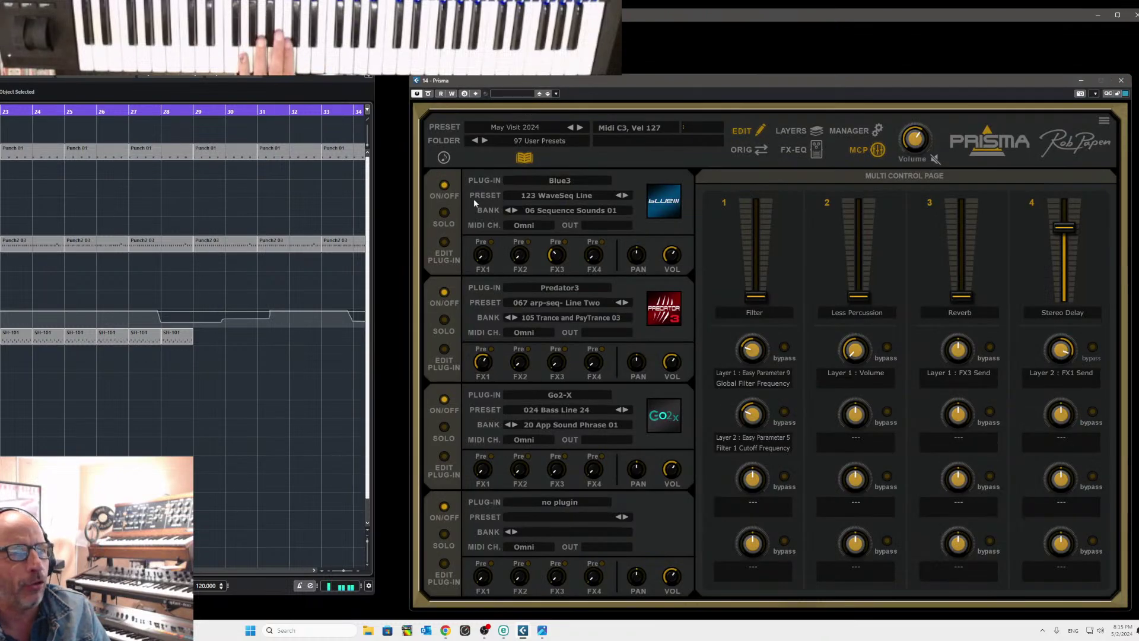
In the Layer 1 Blue3 sequencer, set the loop end to step 32 and copy steps 1-16 to 17-32
{"action": "left_click", "coordinate": [443, 243]}
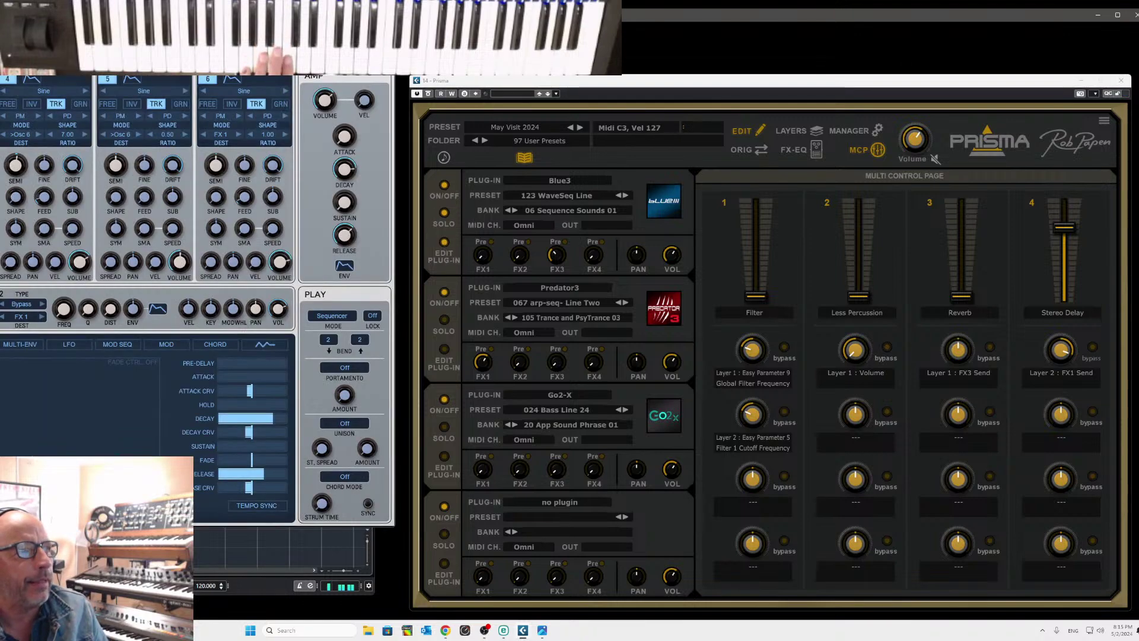
{"action": "left_click_drag", "start_coordinate": [283, 17], "coordinate": [1013, 87]}
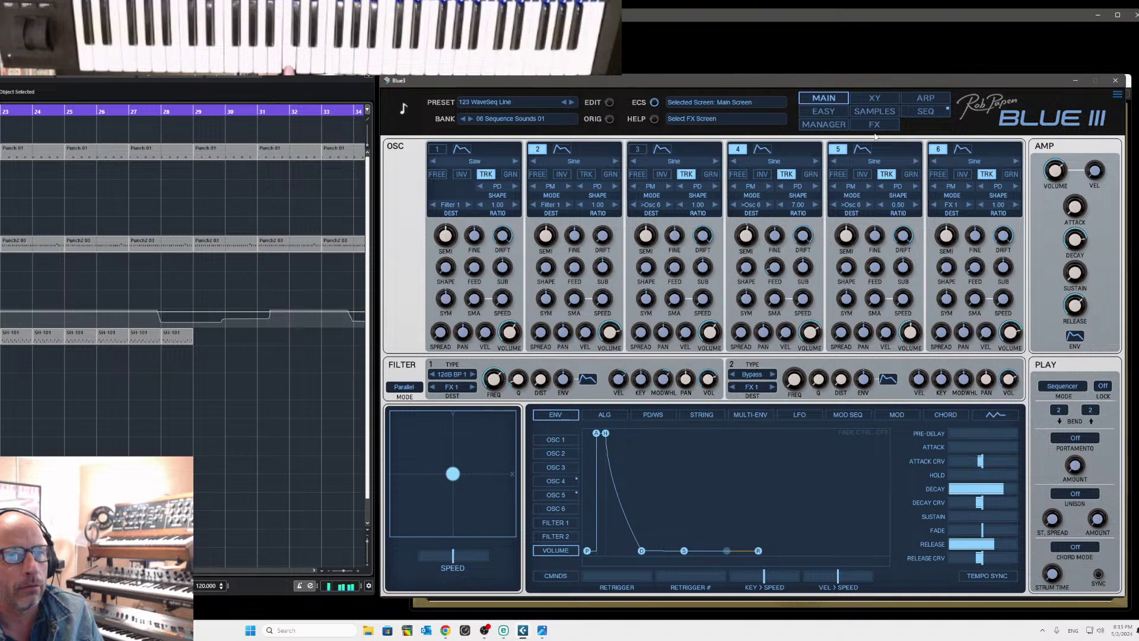
{"action": "left_click", "coordinate": [916, 111]}
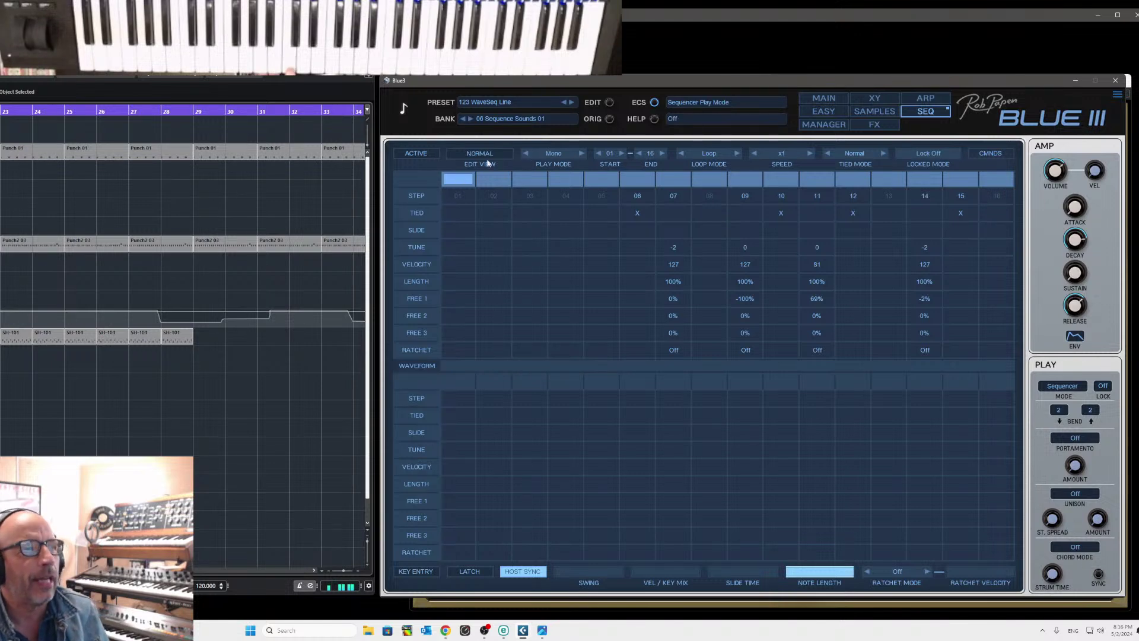
{"action": "left_click", "coordinate": [652, 155]}
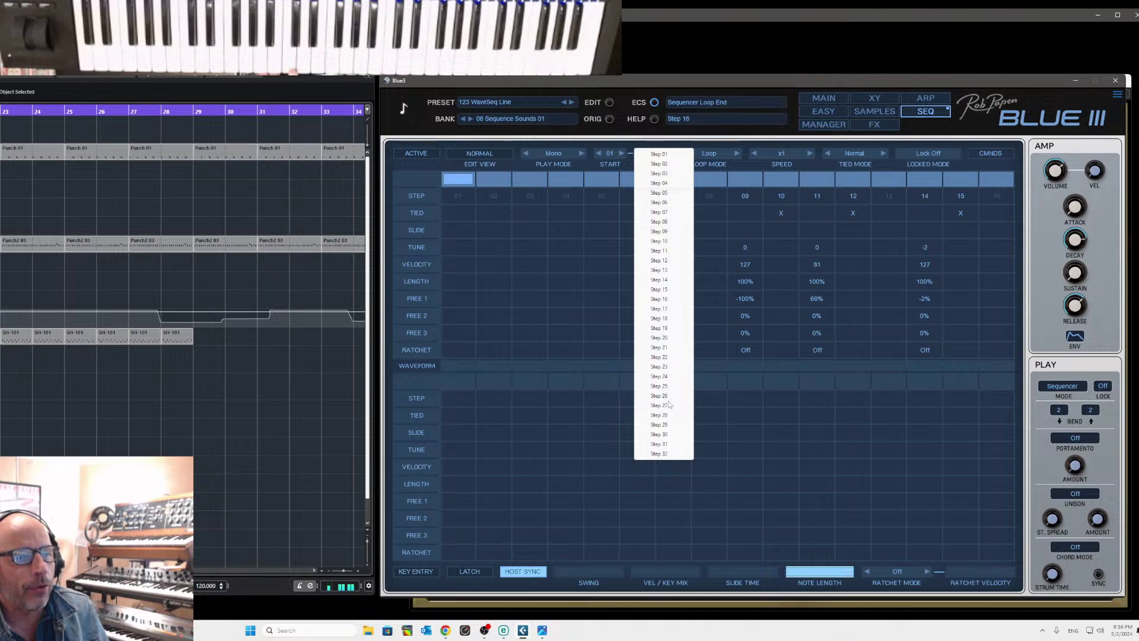
{"action": "left_click", "coordinate": [670, 453]}
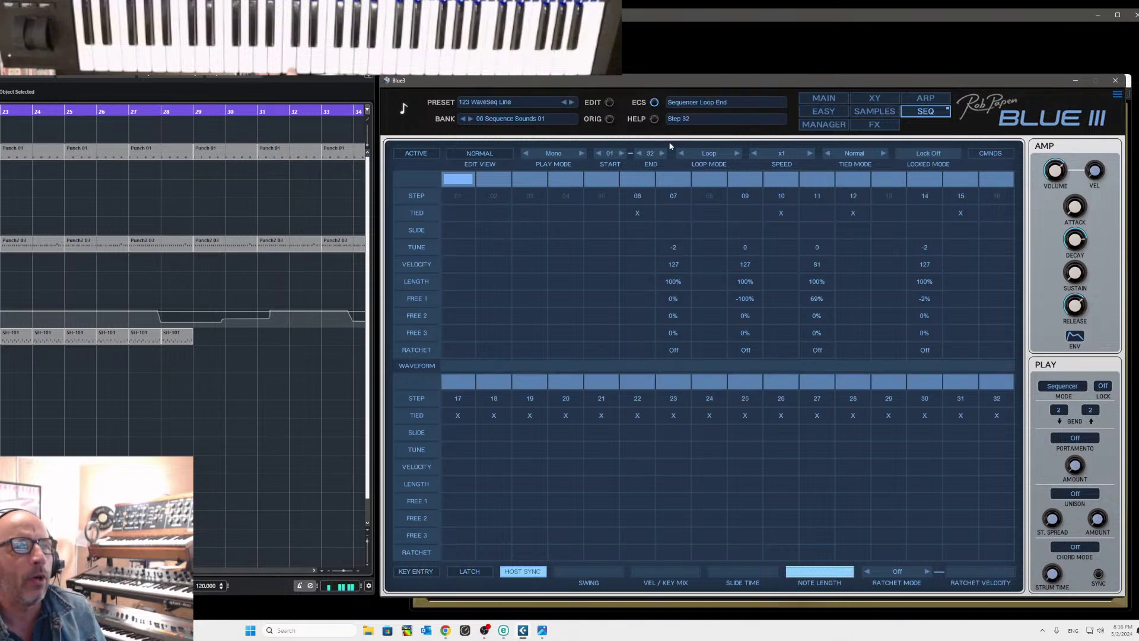
{"action": "left_click", "coordinate": [990, 154]}
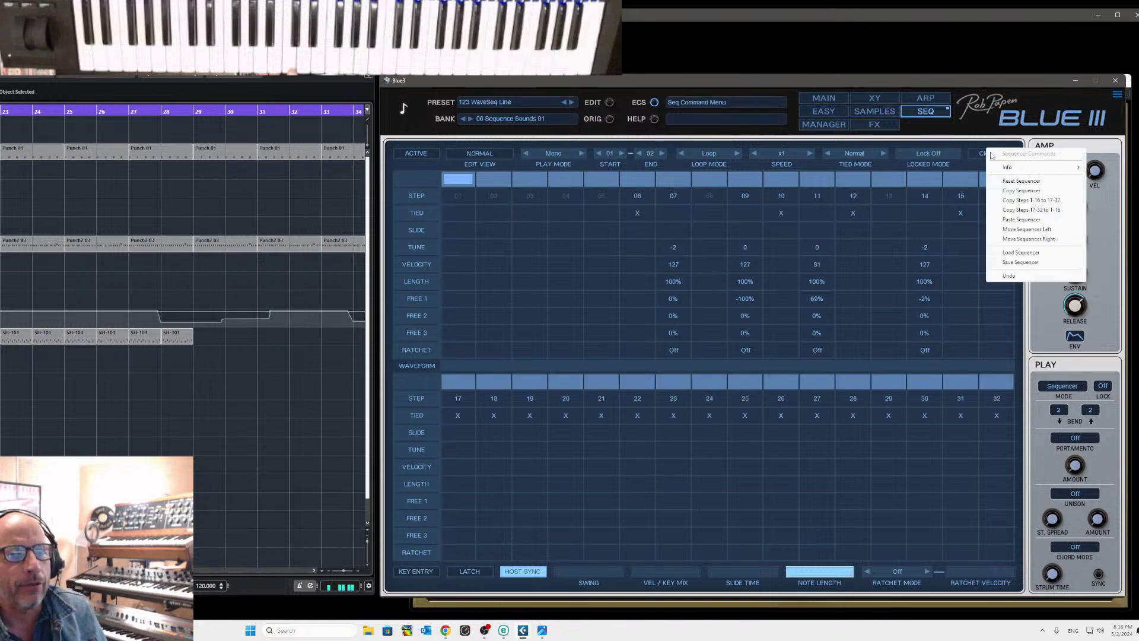
{"action": "left_click", "coordinate": [1037, 201]}
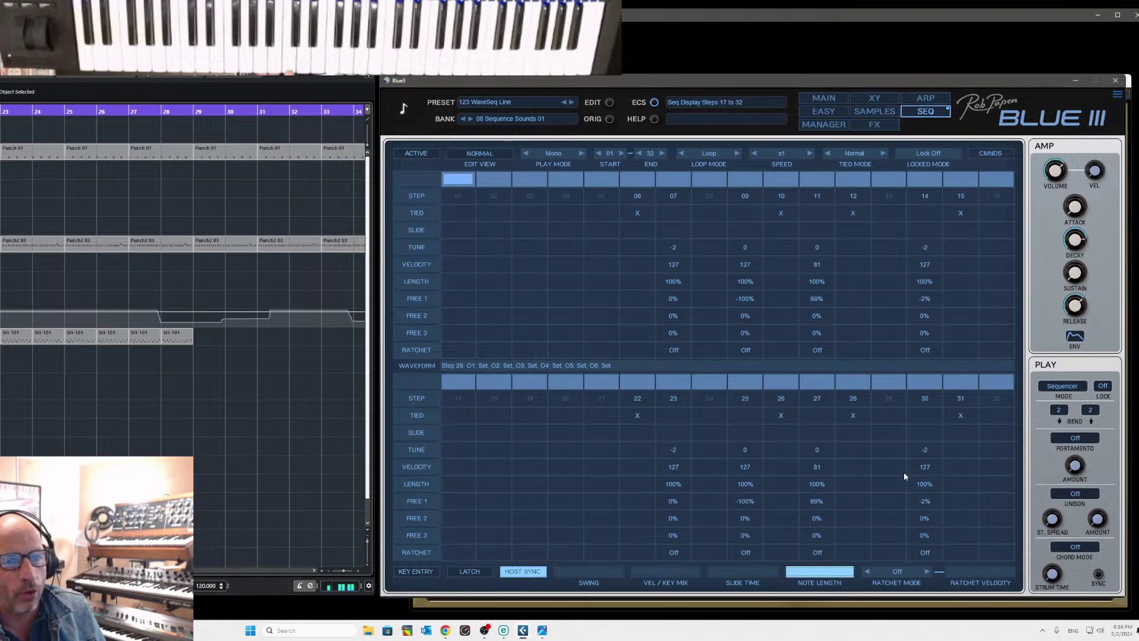
In the sequencer's wave view, try samples 514 and 515 Metal Sleigh on step 30's Osc 2, settling on 513
{"action": "left_click", "coordinate": [495, 156]}
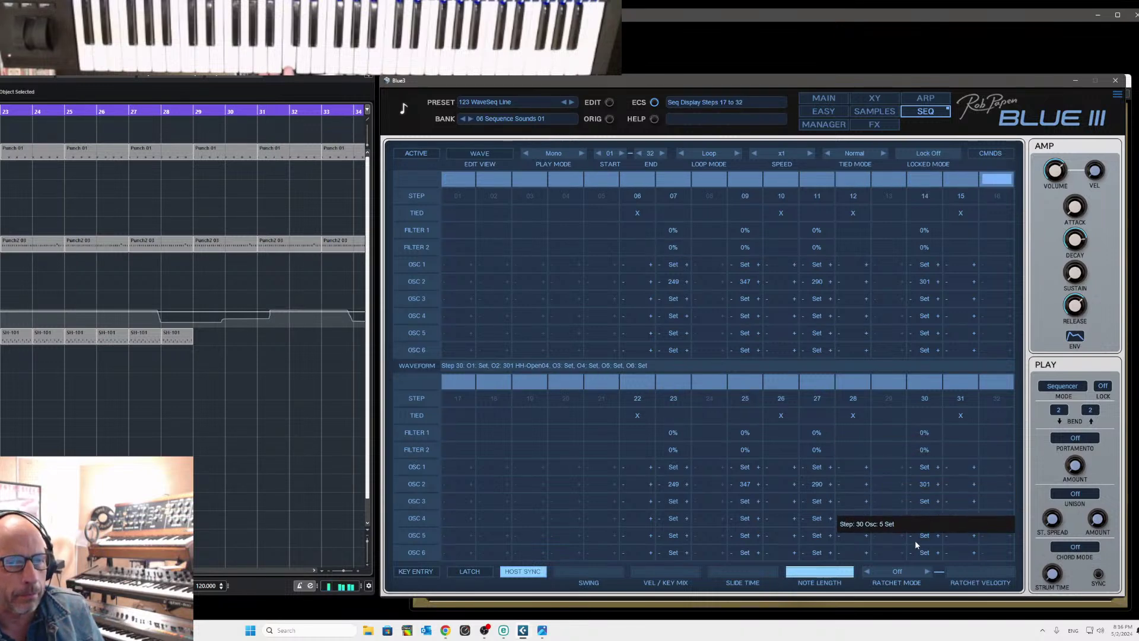
{"action": "left_click", "coordinate": [924, 485]}
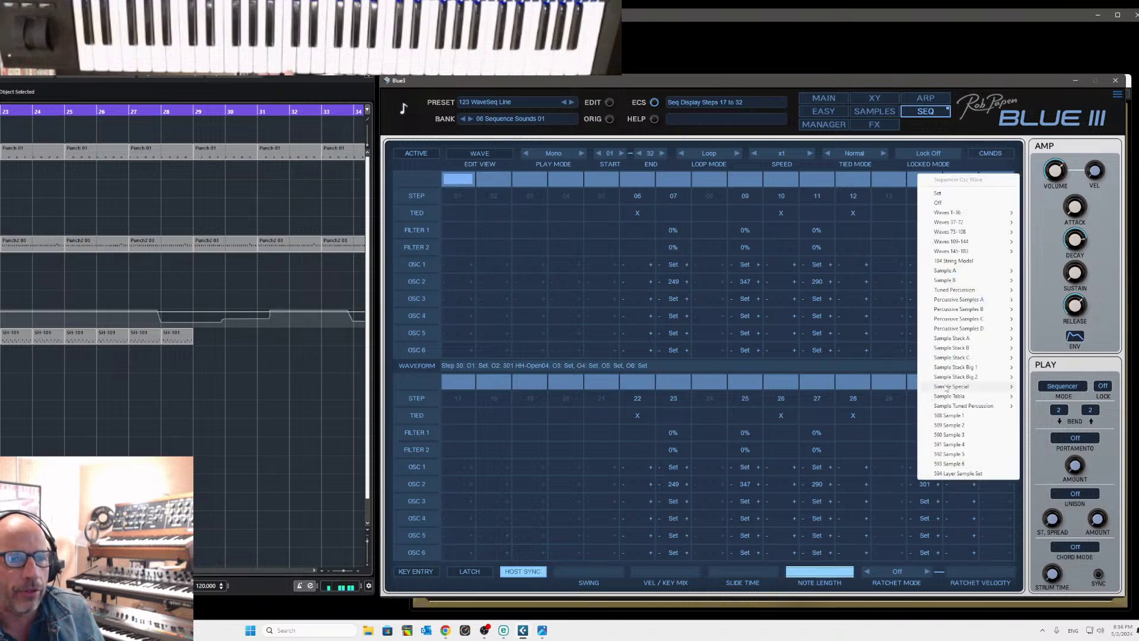
{"action": "mouse_move", "coordinate": [947, 388]}
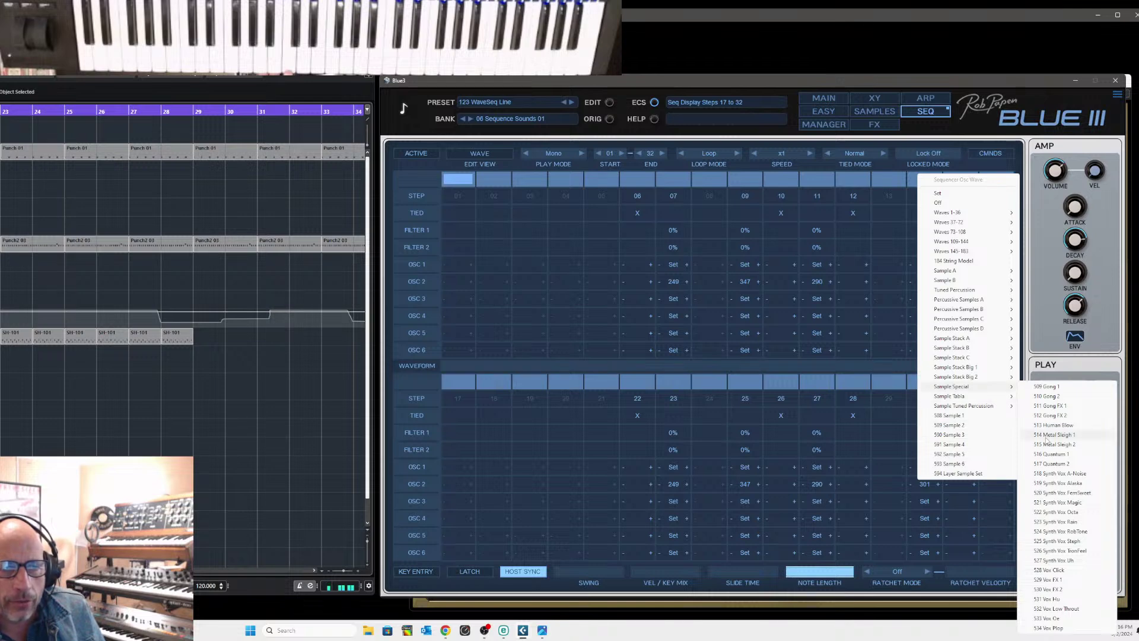
{"action": "left_click", "coordinate": [1046, 435]}
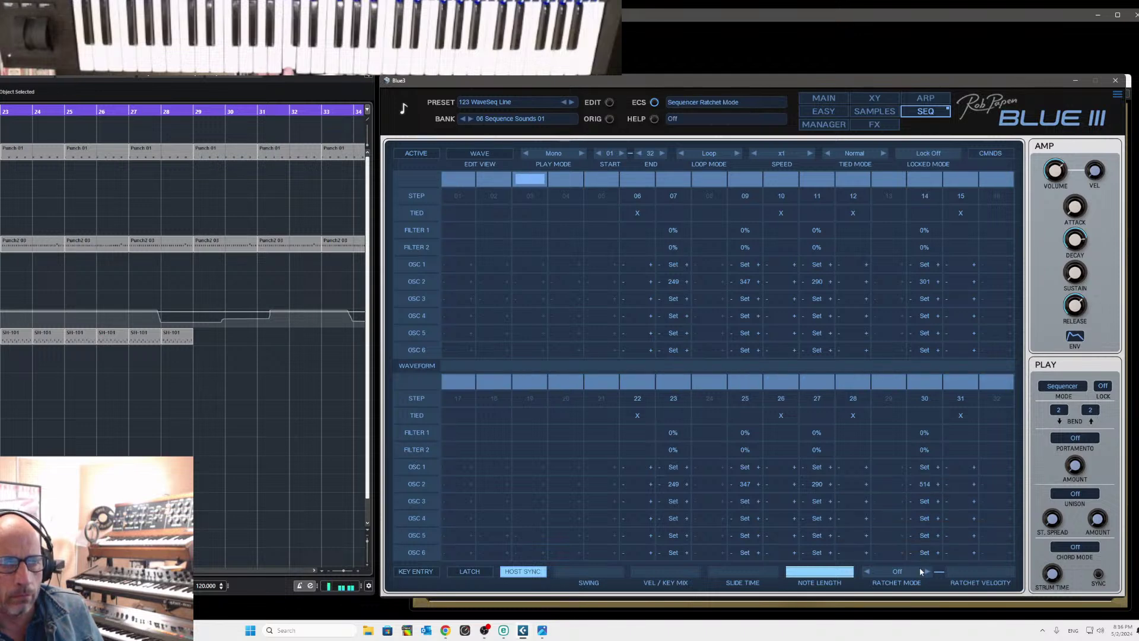
{"action": "left_click", "coordinate": [937, 483]}
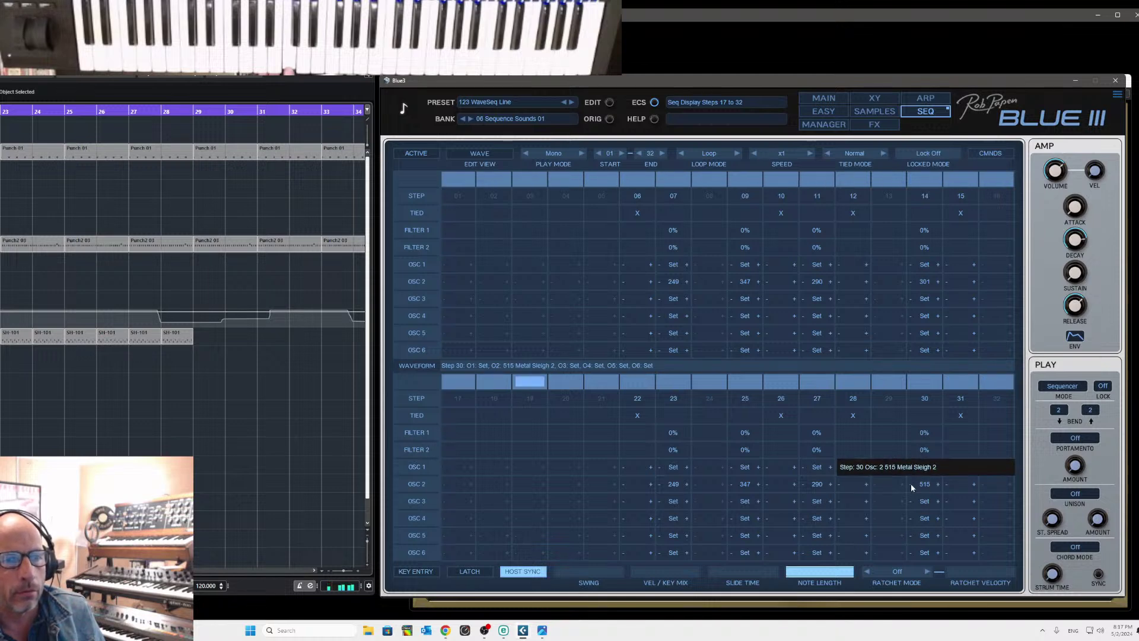
{"action": "double_click", "coordinate": [910, 483]}
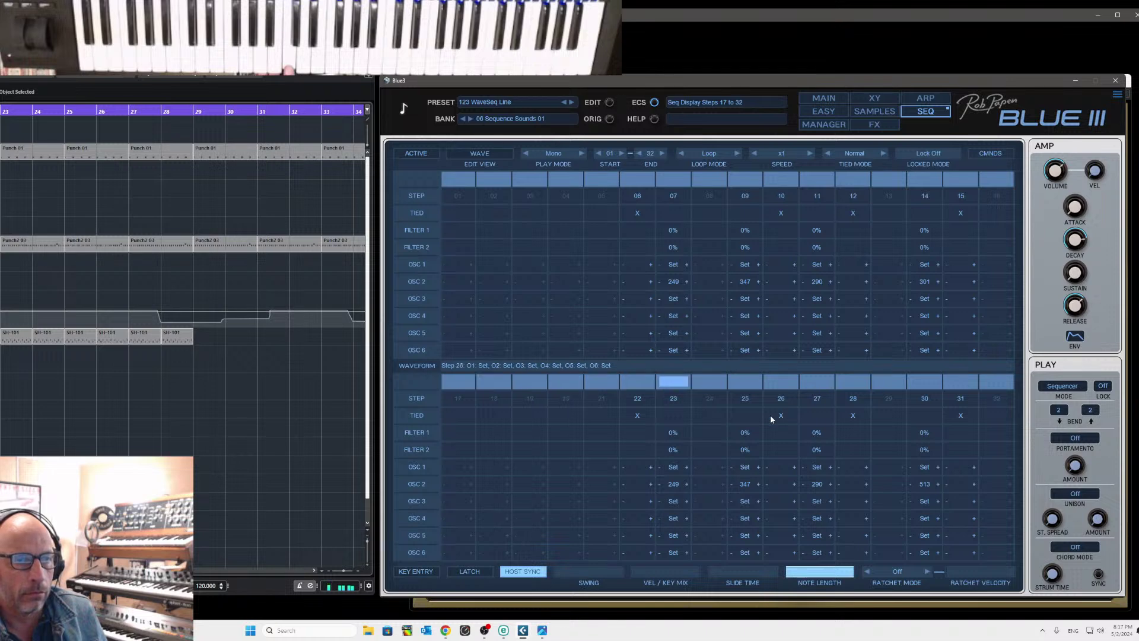
Switch off sequencer steps 25 and 26, return to Blue3's main page and close its editor
{"action": "left_click", "coordinate": [742, 418]}
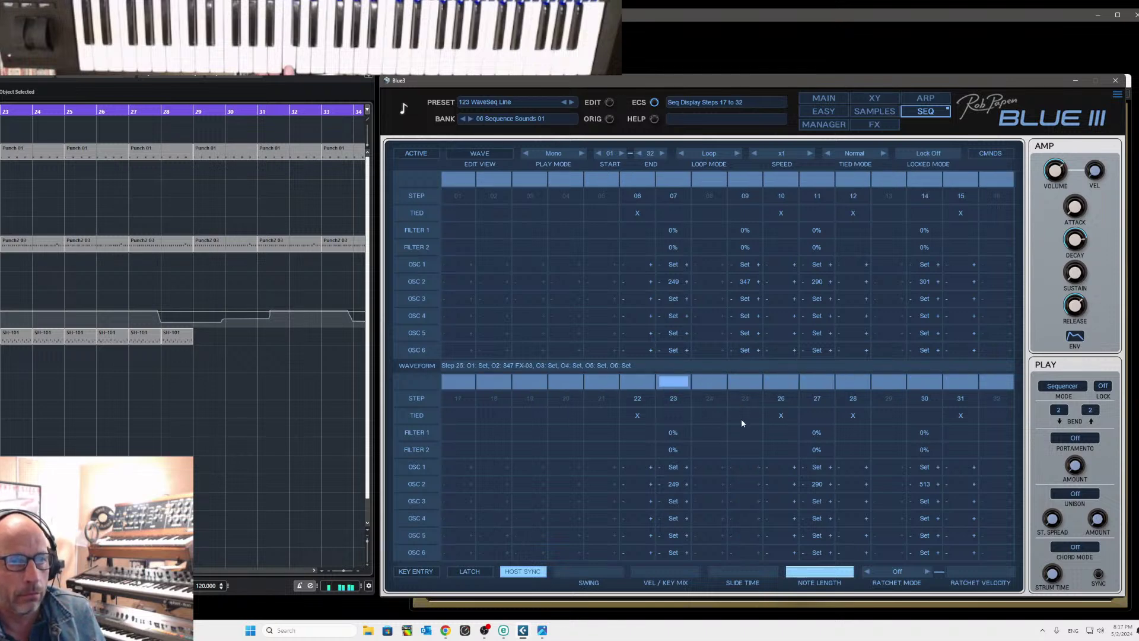
{"action": "left_click", "coordinate": [780, 399]}
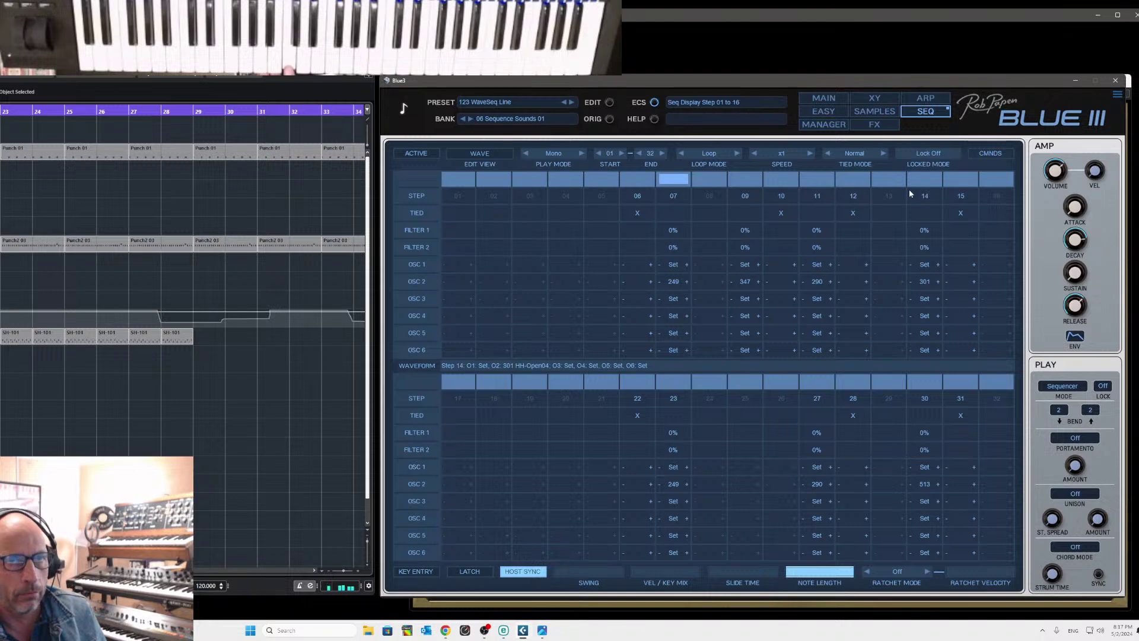
{"action": "left_click", "coordinate": [830, 100]}
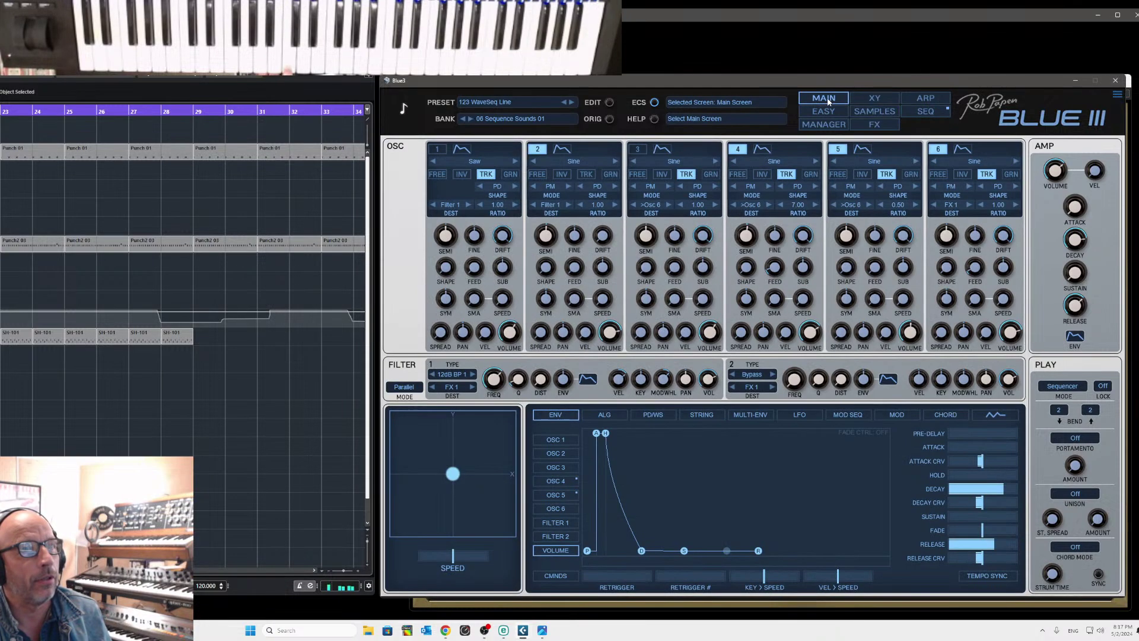
{"action": "left_click", "coordinate": [1116, 81]}
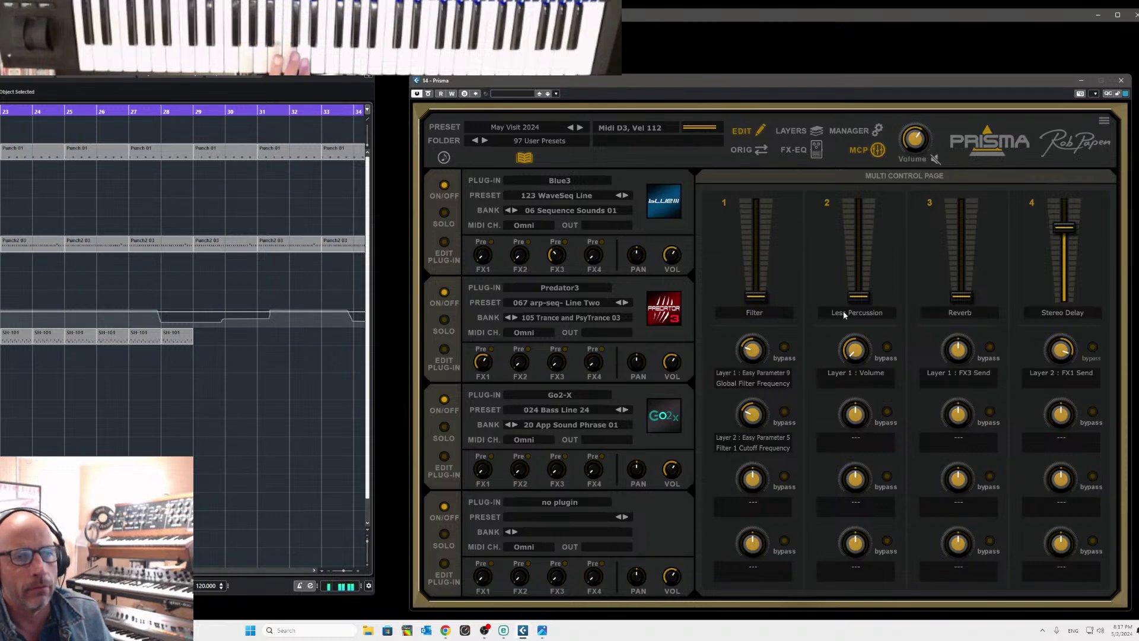
Raise the Reverb fader to about the Stereo Delay fader's level and save the preset, replacing the existing May Visit 2024.prm
{"action": "left_click_drag", "start_coordinate": [961, 300], "coordinate": [961, 296]}
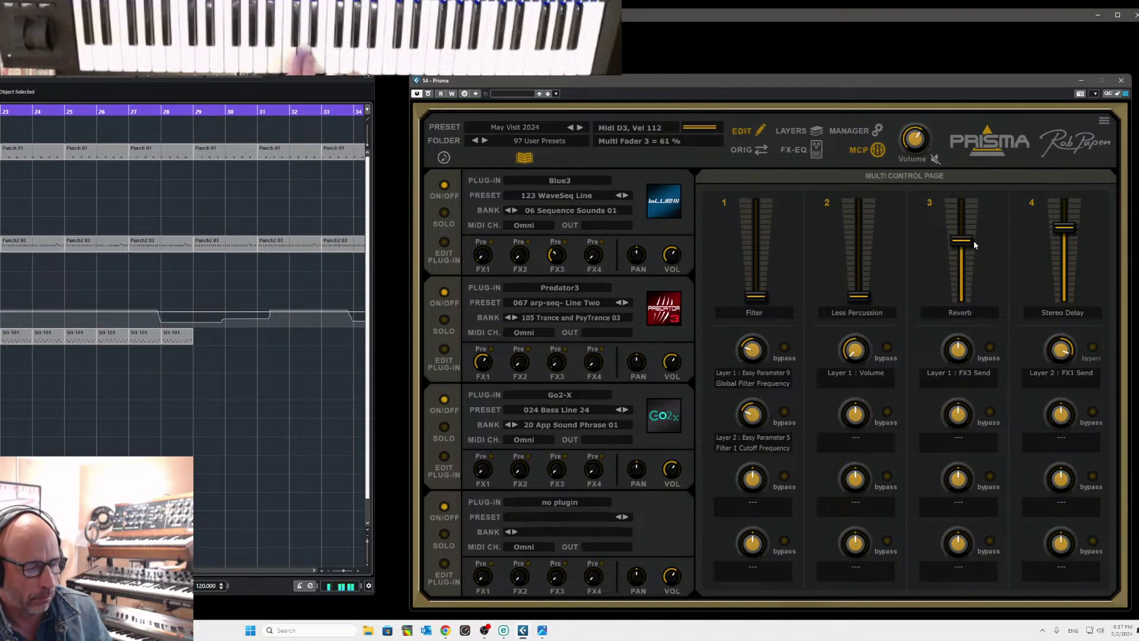
{"action": "left_click_drag", "start_coordinate": [974, 243], "coordinate": [964, 232]}
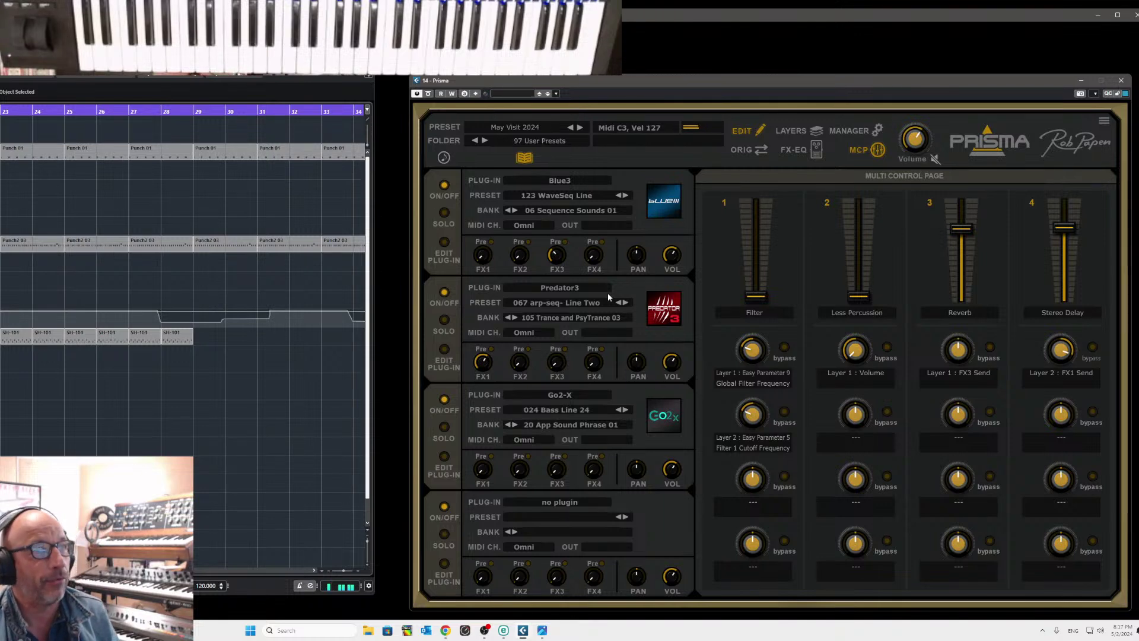
{"action": "left_click", "coordinate": [532, 129]}
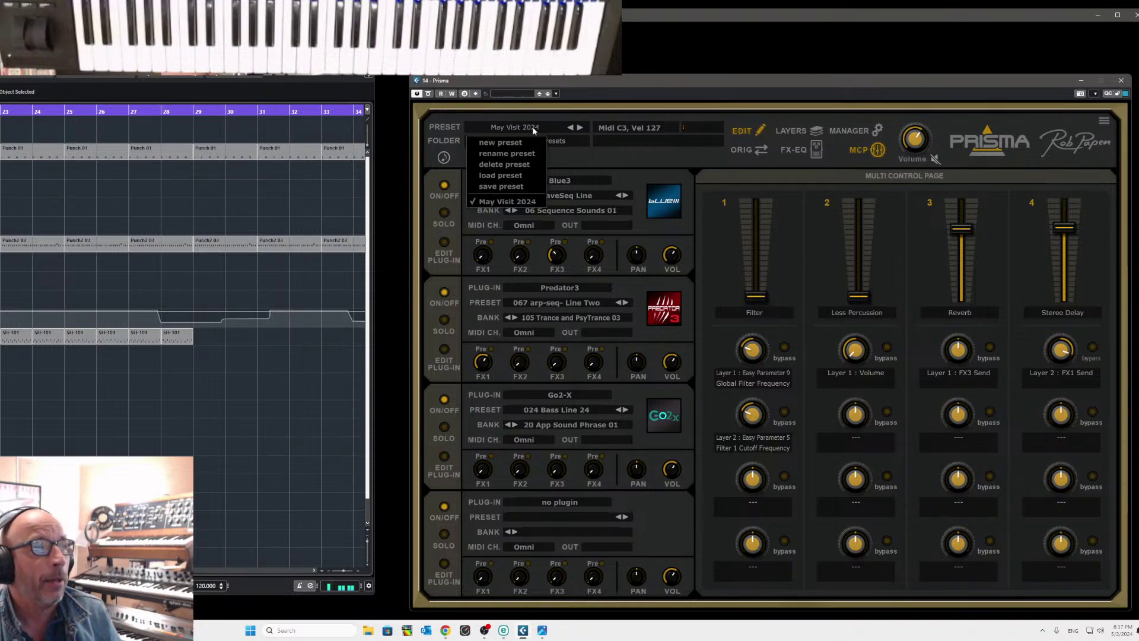
{"action": "left_click", "coordinate": [512, 187]}
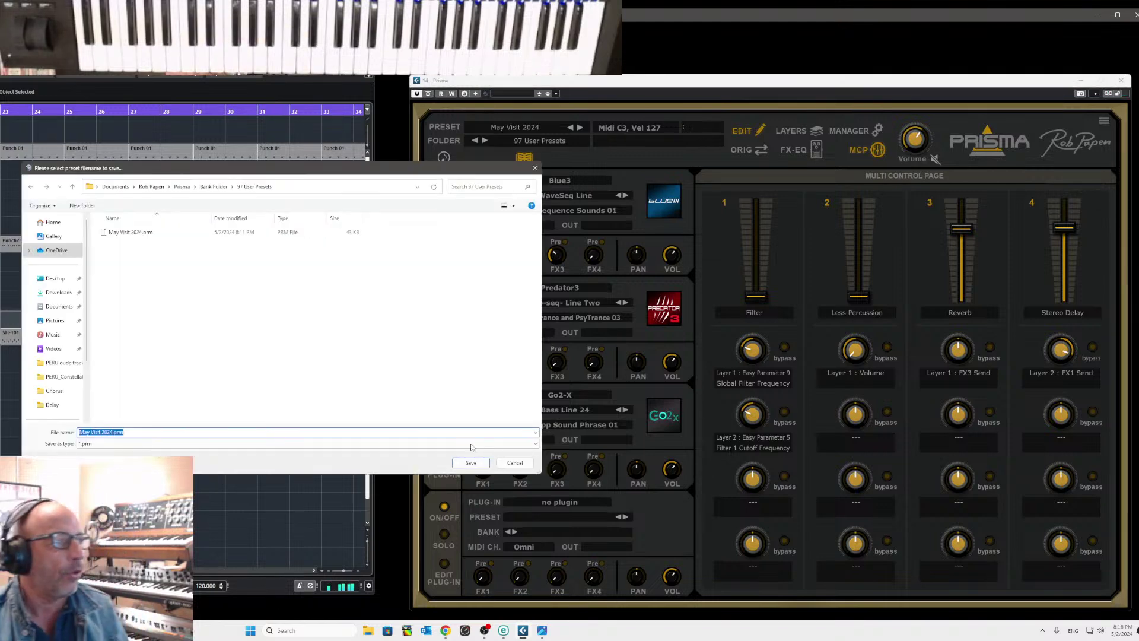
{"action": "left_click", "coordinate": [471, 462]}
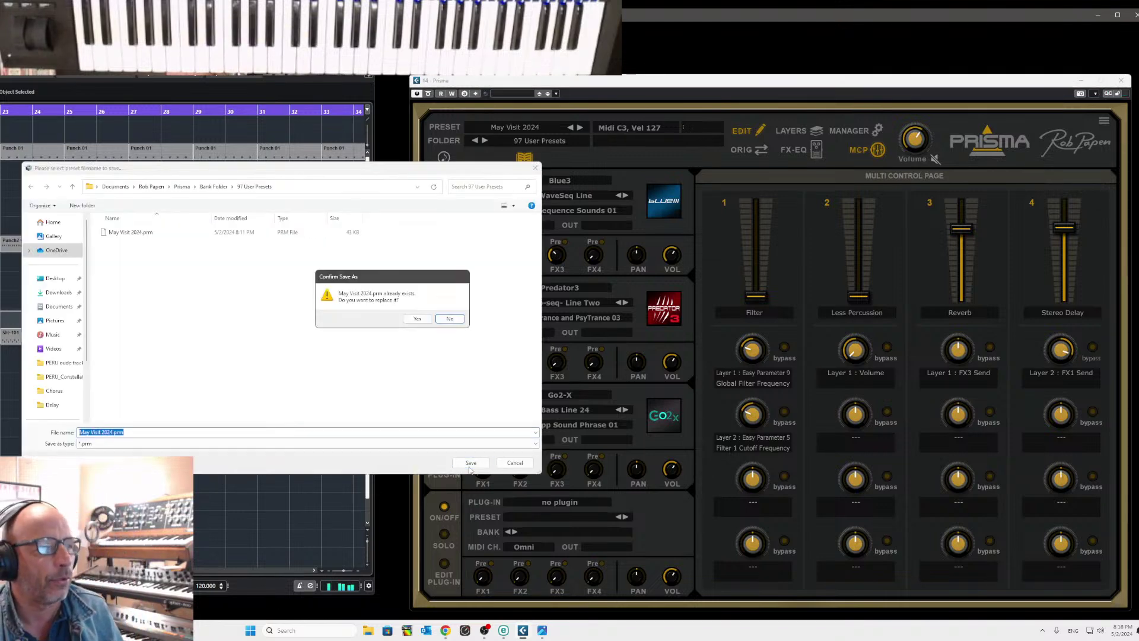
{"action": "left_click", "coordinate": [417, 318]}
In the preset manager, set the May Visit 2024 preset's category types to Perc and Seq instead of Pad
{"action": "left_click", "coordinate": [844, 131]}
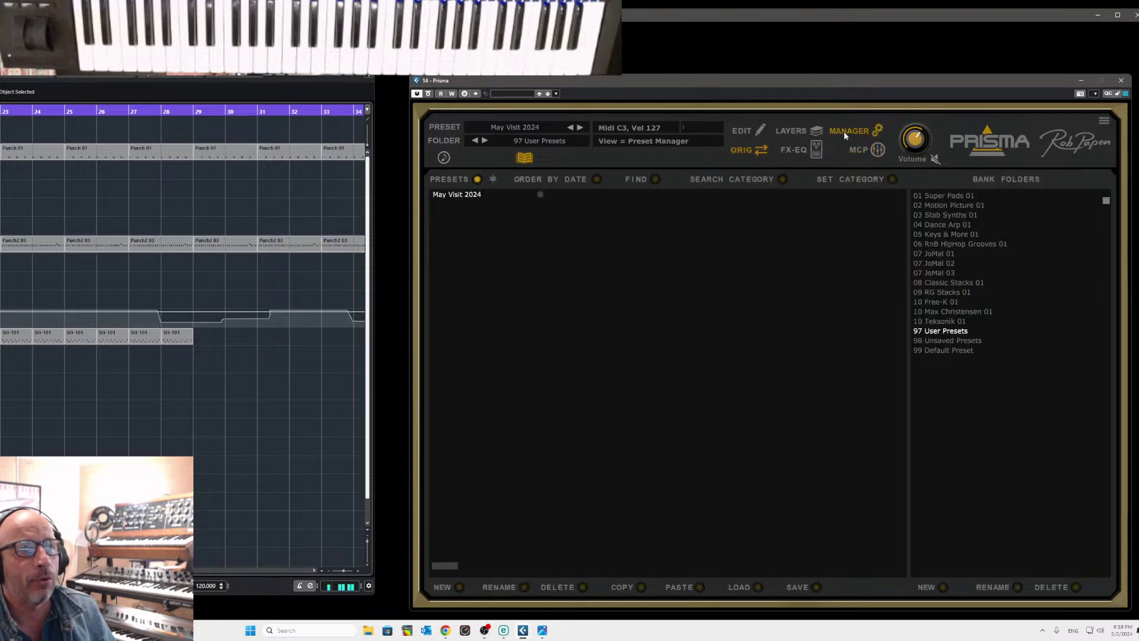
{"action": "left_click", "coordinate": [893, 180]}
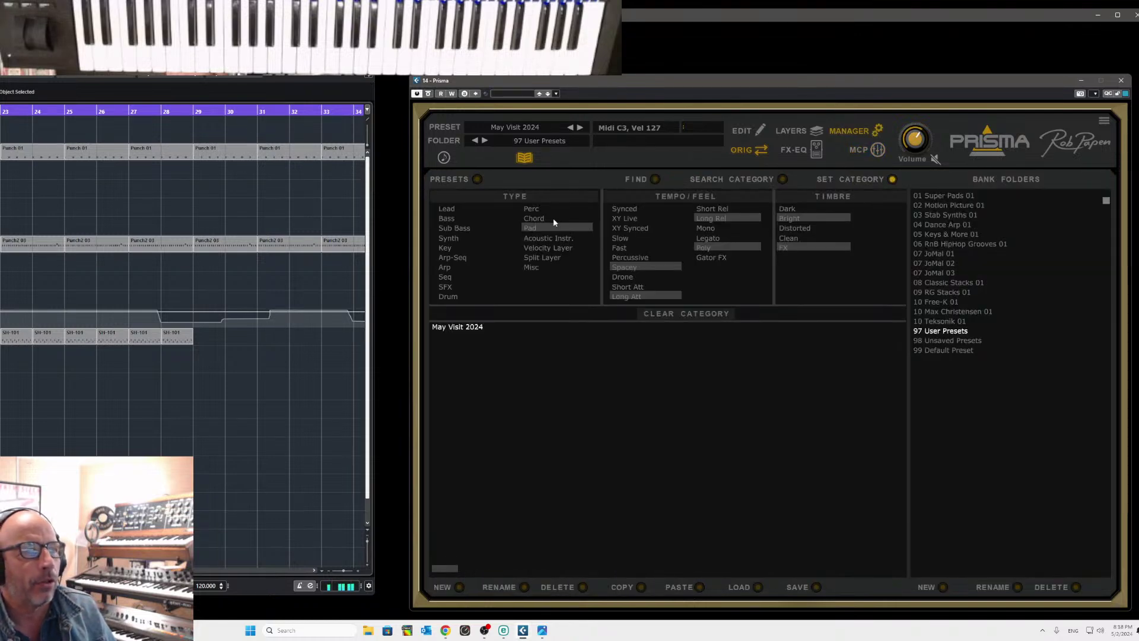
{"action": "left_click", "coordinate": [537, 209]}
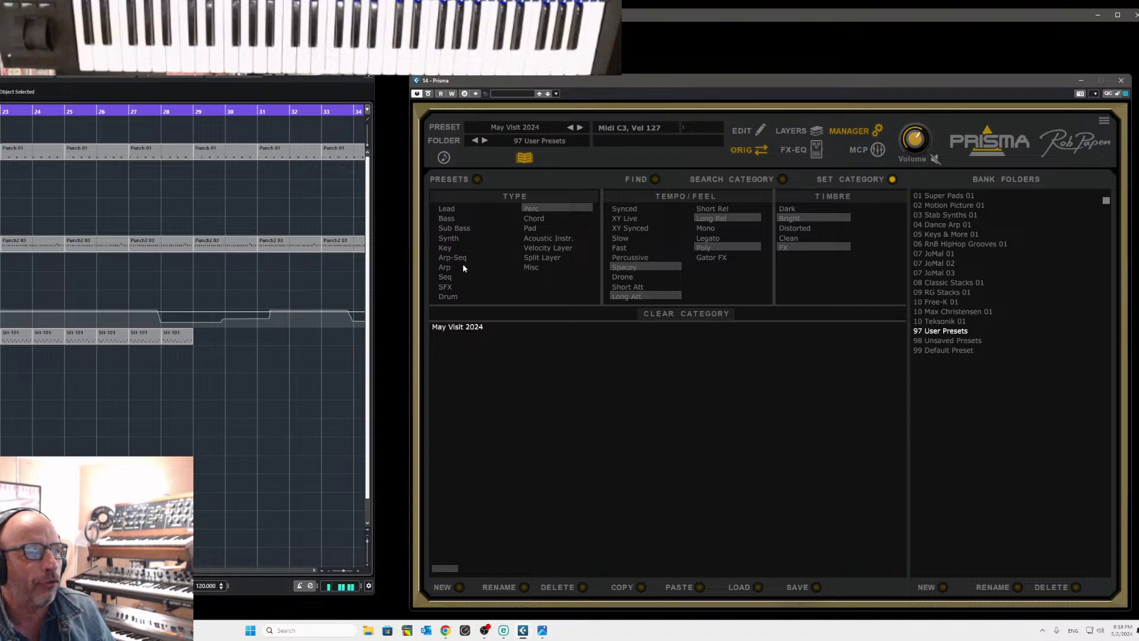
{"action": "left_click", "coordinate": [449, 277]}
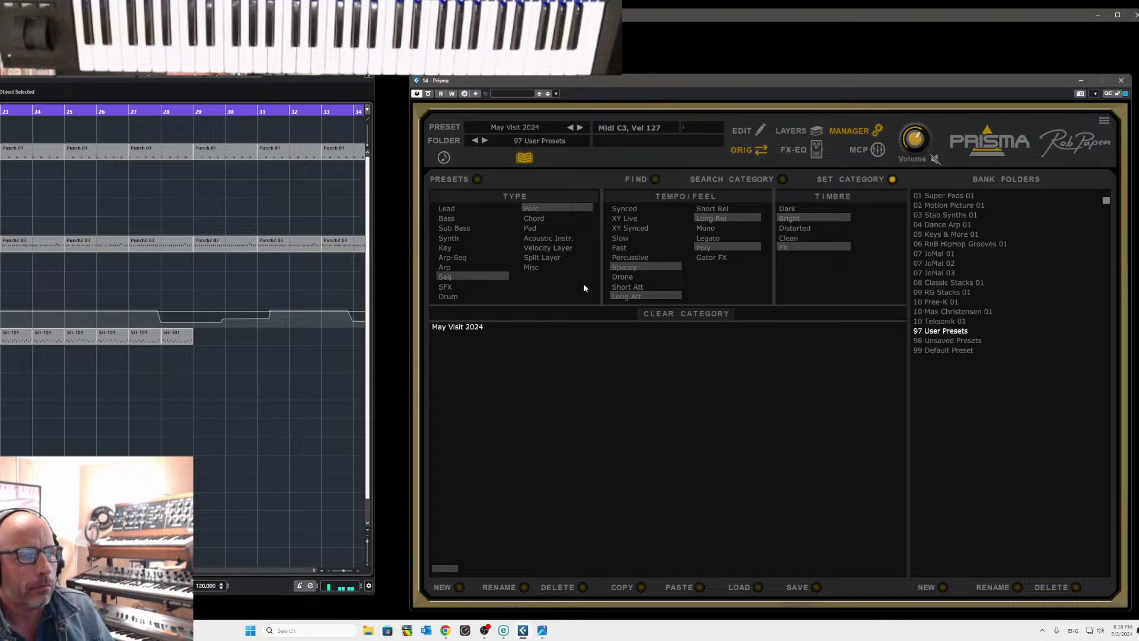
Set Tempo/Feel to Synced, Percussive and Mono, clearing Spacey, Long Att, Long Rel and Poly, and remove the Bright timbre
{"action": "left_click", "coordinate": [632, 267]}
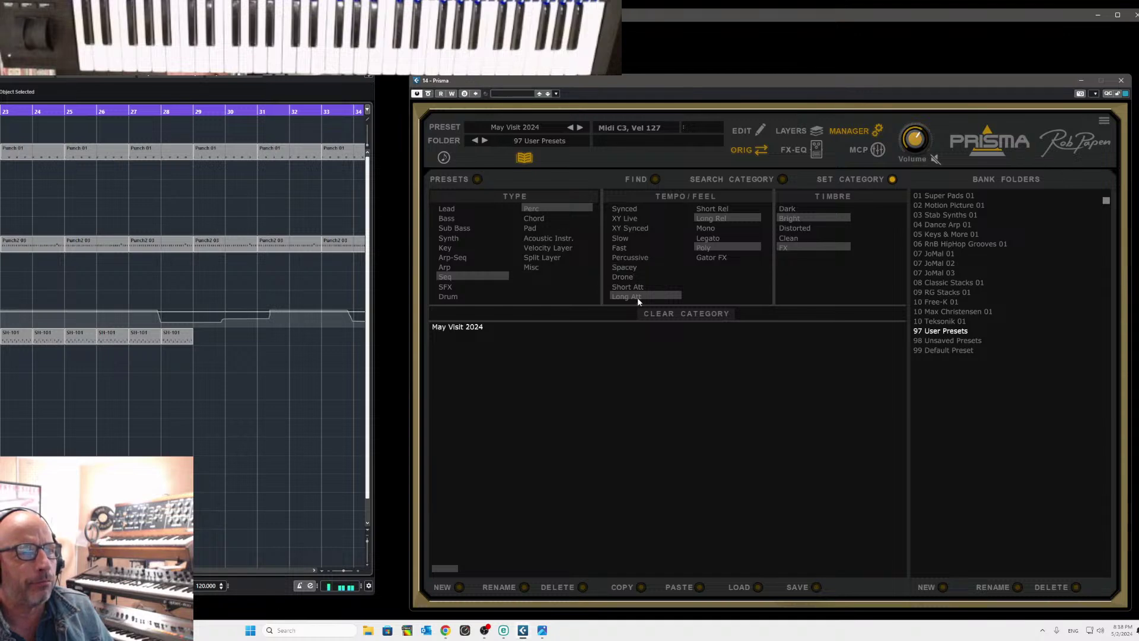
{"action": "left_click", "coordinate": [637, 297]}
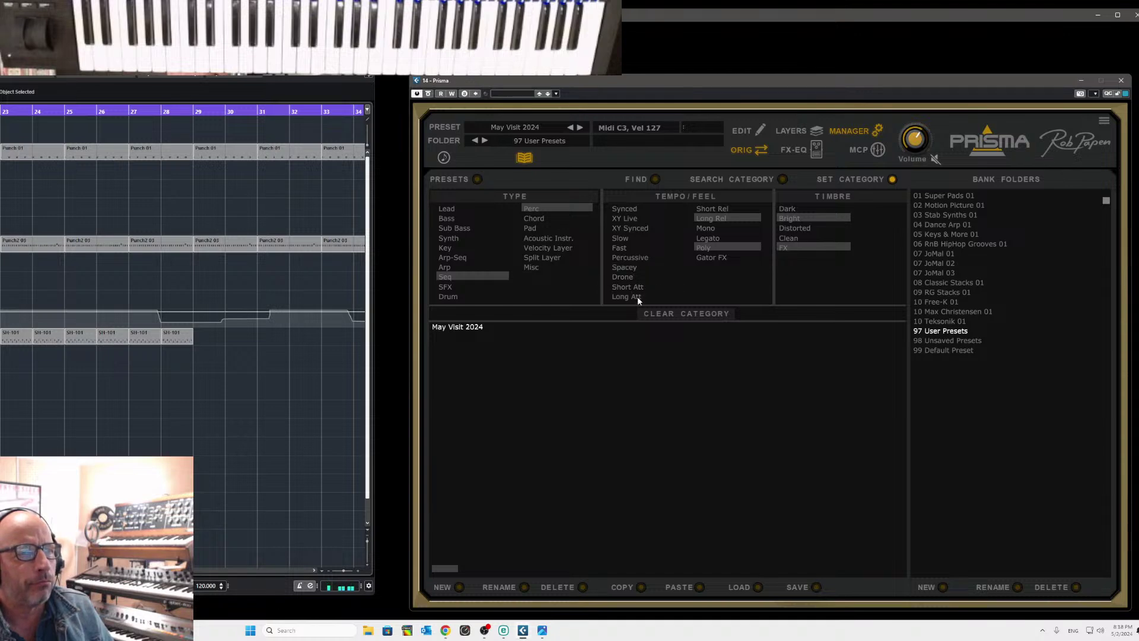
{"action": "left_click", "coordinate": [708, 228]}
{"action": "left_click", "coordinate": [709, 218]}
{"action": "left_click", "coordinate": [702, 249]}
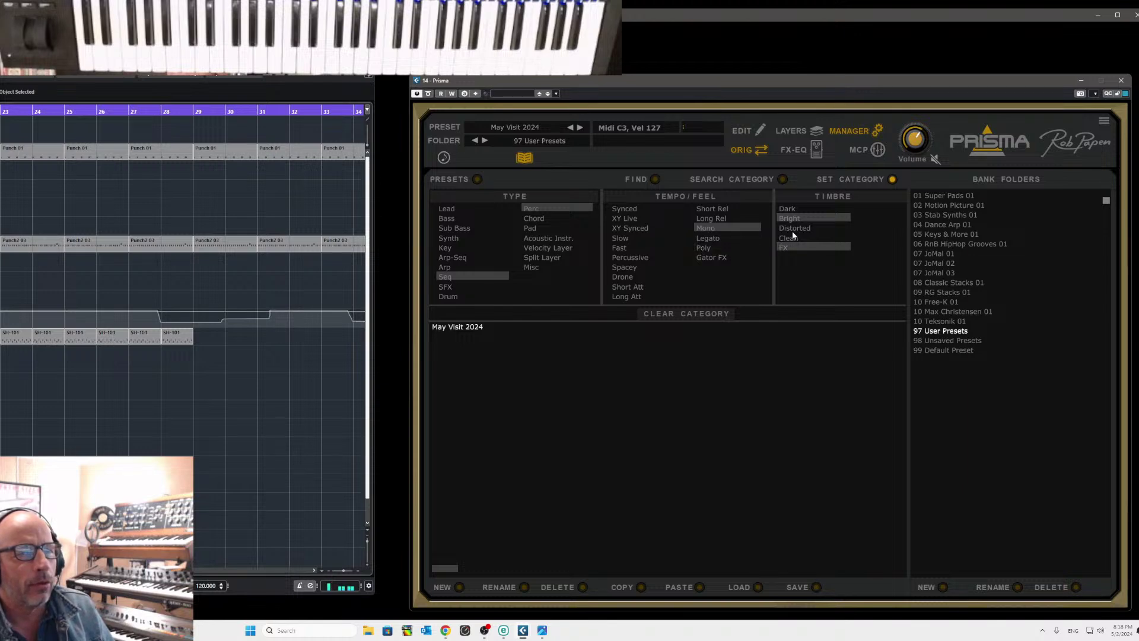
{"action": "left_click", "coordinate": [790, 220]}
{"action": "left_click", "coordinate": [634, 258]}
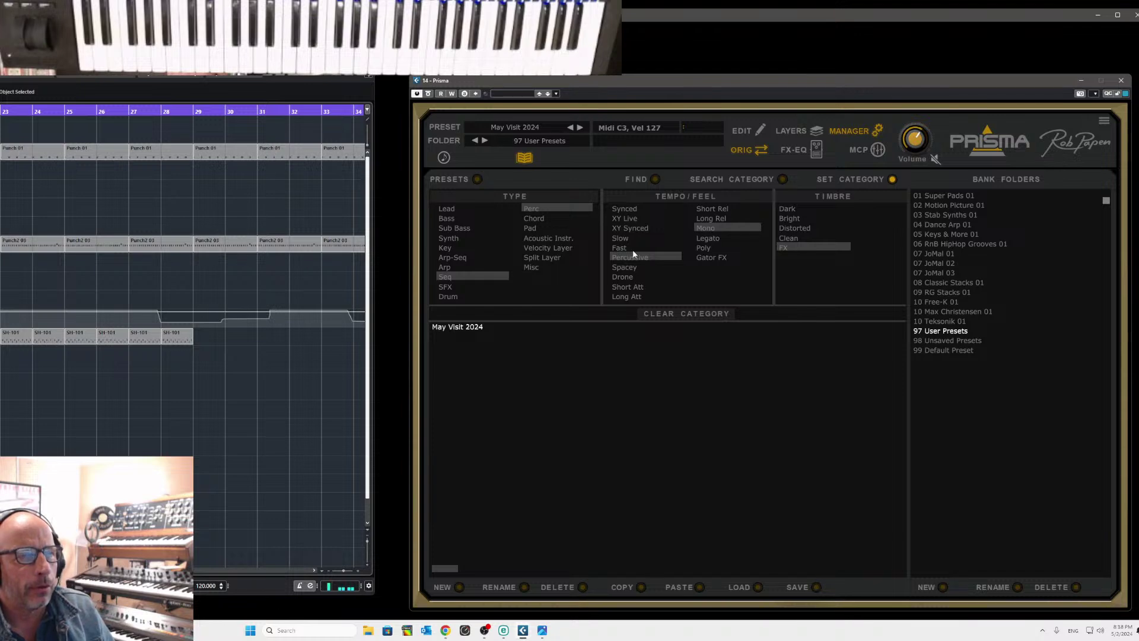
{"action": "left_click", "coordinate": [627, 211]}
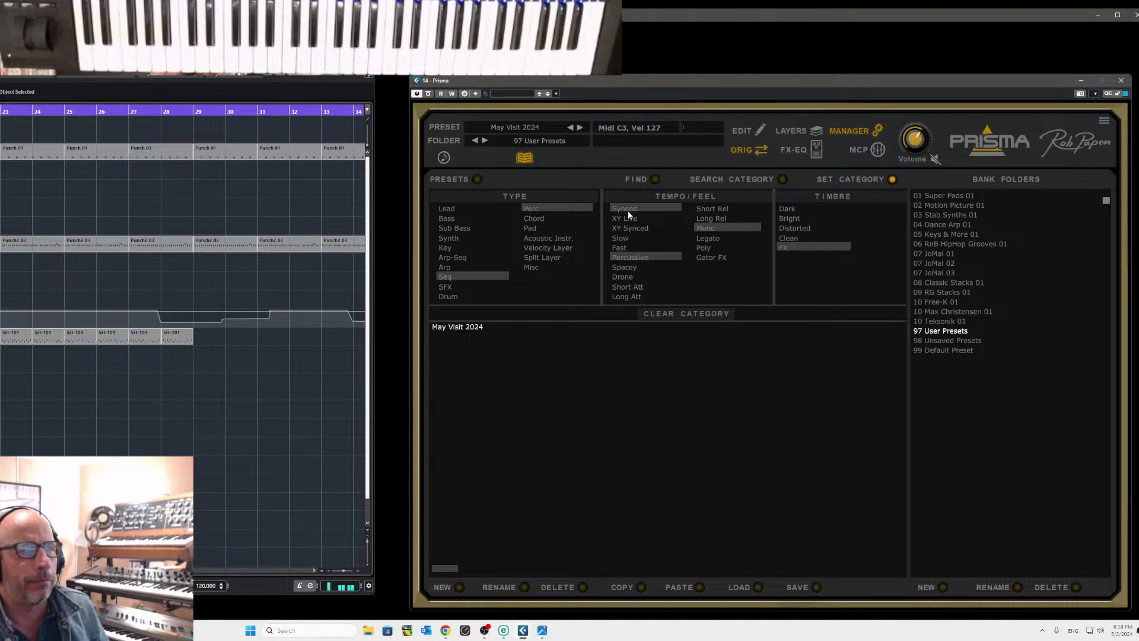
Save the recategorized May Visit 2024 preset, replacing the existing May Visit 2024.prm
{"action": "left_click", "coordinate": [509, 129]}
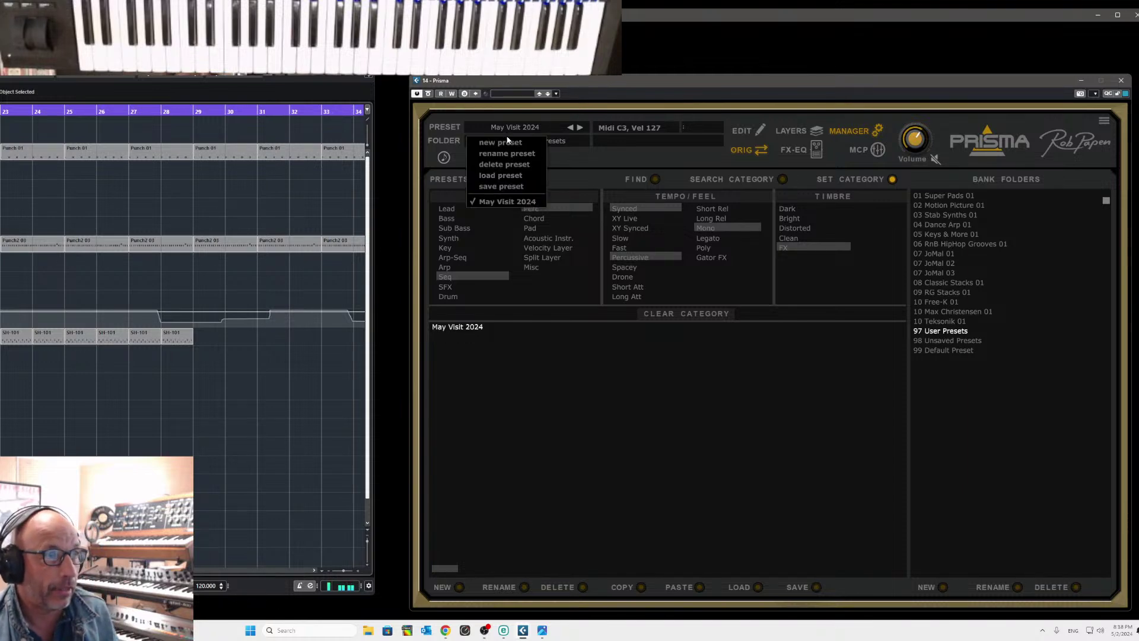
{"action": "left_click", "coordinate": [504, 186]}
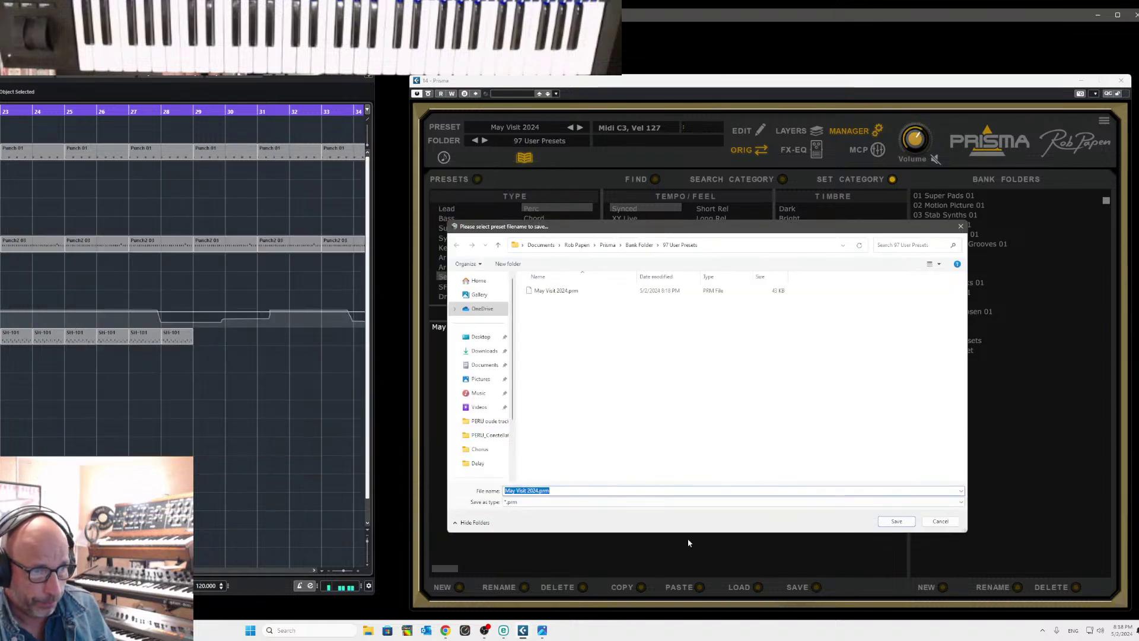
{"action": "left_click", "coordinate": [896, 520]}
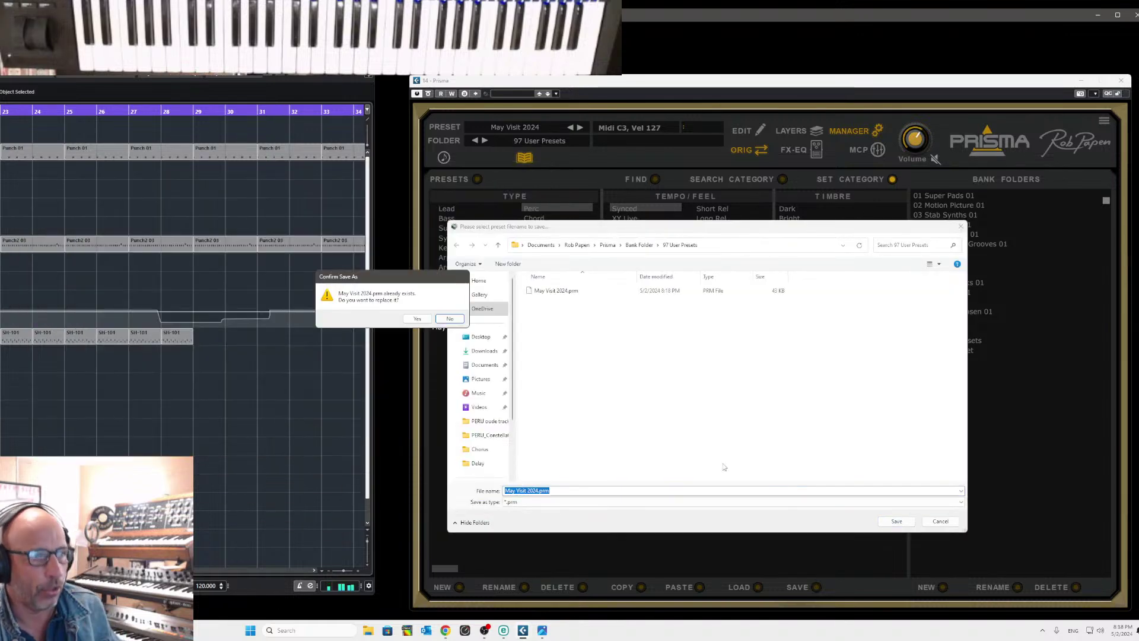
{"action": "left_click", "coordinate": [418, 318]}
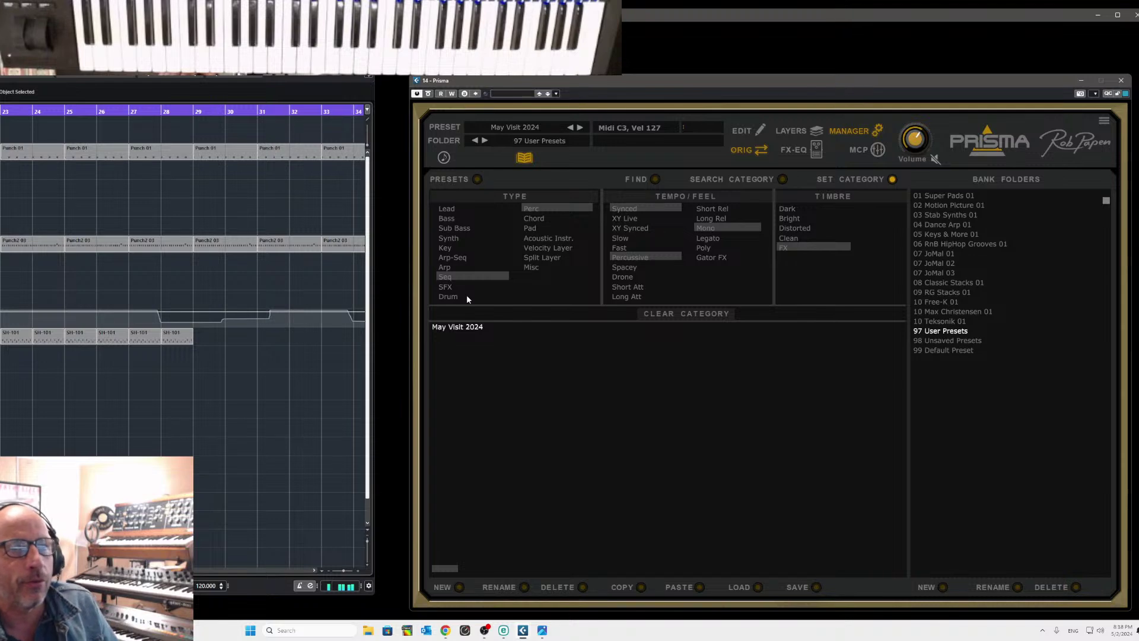
Return to the multi control page, show the host's mixer and set Prisma's master volume to -3 dB
{"action": "left_click", "coordinate": [876, 152]}
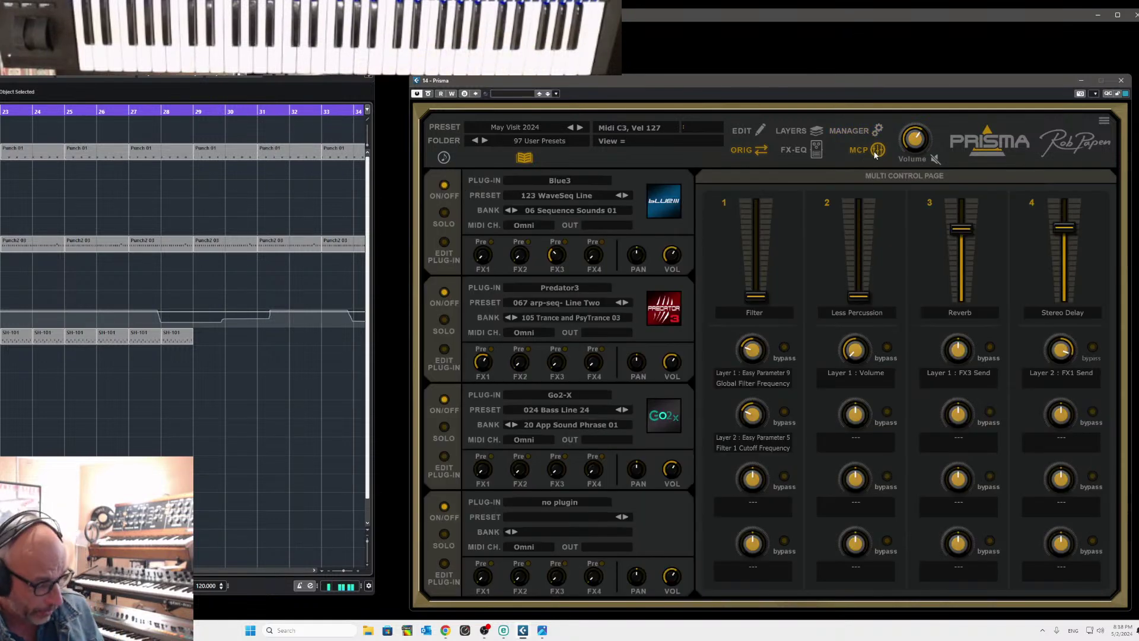
{"action": "key", "text": "F3"}
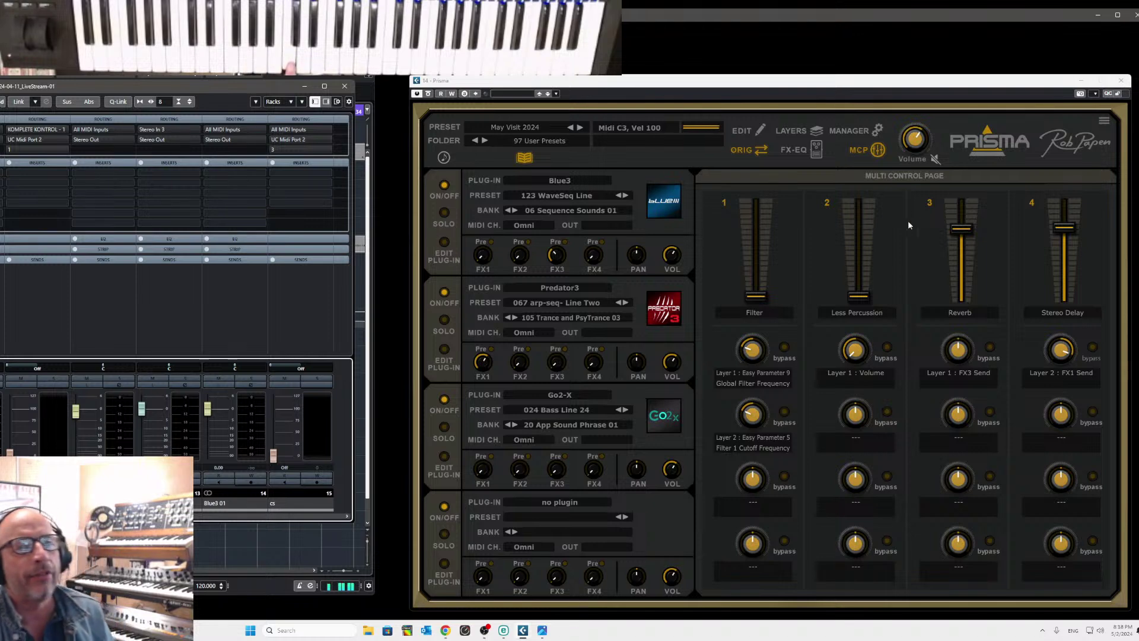
{"action": "left_click", "coordinate": [920, 154]}
{"action": "scroll", "coordinate": [920, 151], "scroll_direction": "down", "scroll_amount": 2}
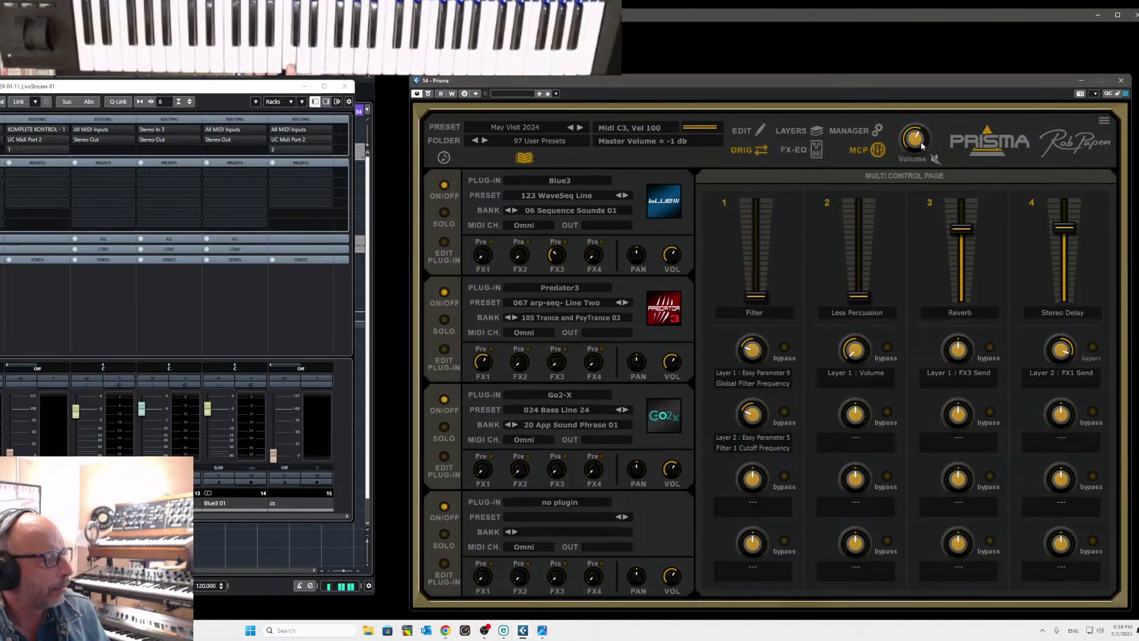
{"action": "scroll", "coordinate": [923, 149], "scroll_direction": "down", "scroll_amount": 2}
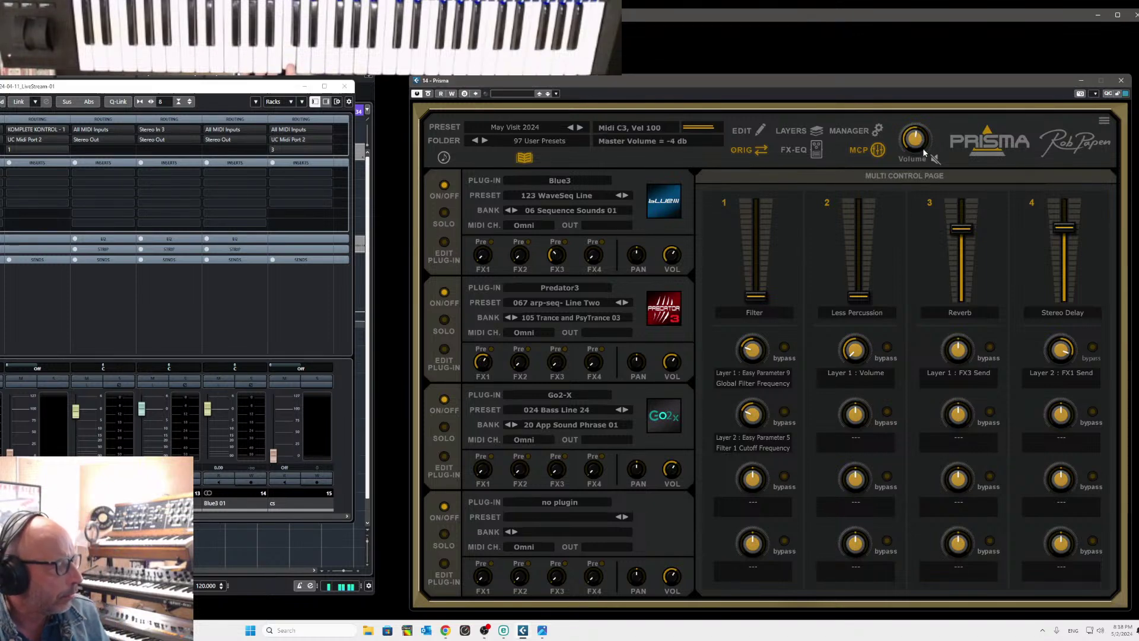
{"action": "scroll", "coordinate": [922, 150], "scroll_direction": "up", "scroll_amount": 1}
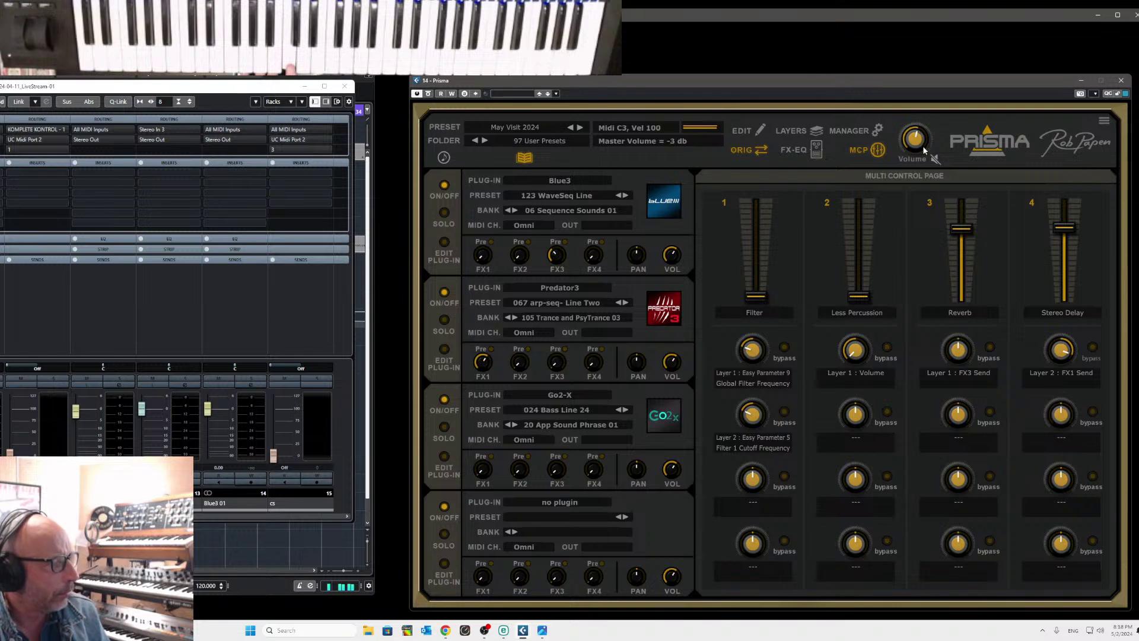
Save May Visit 2024 with the adjusted master volume, overwriting May Visit 2024.prm in 97 User Presets
{"action": "left_click", "coordinate": [514, 126]}
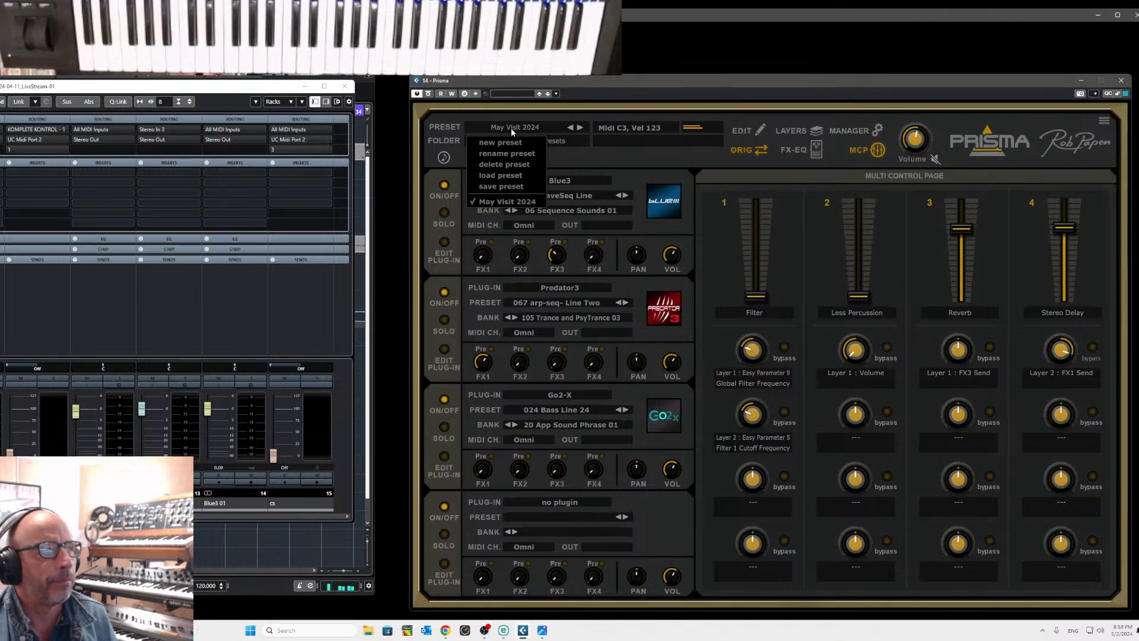
{"action": "left_click", "coordinate": [509, 187]}
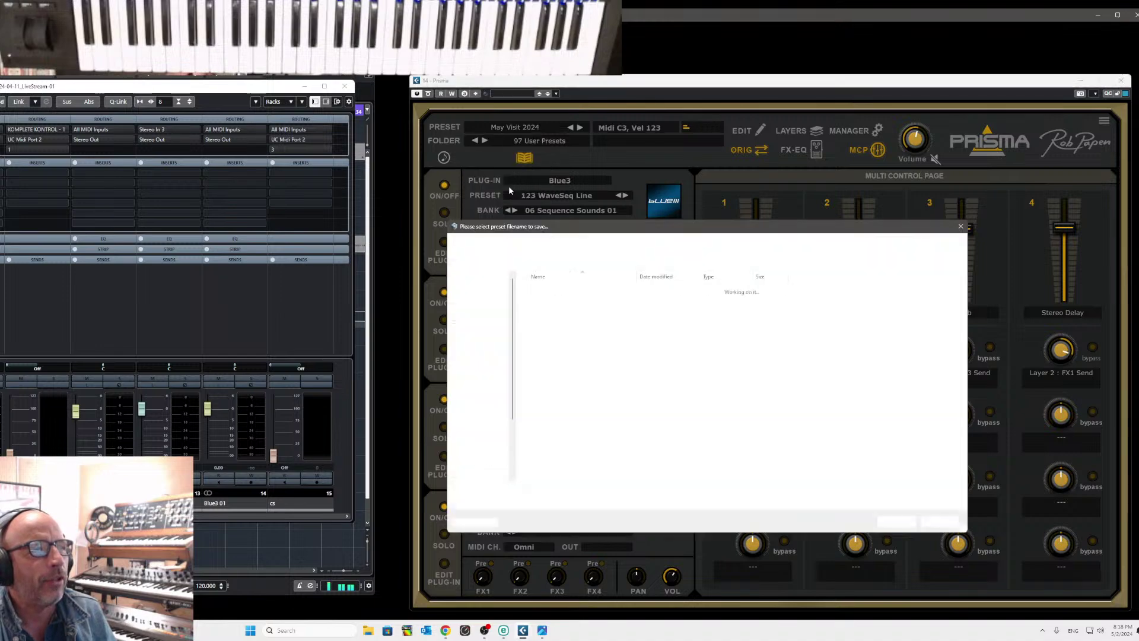
{"action": "left_click", "coordinate": [897, 521]}
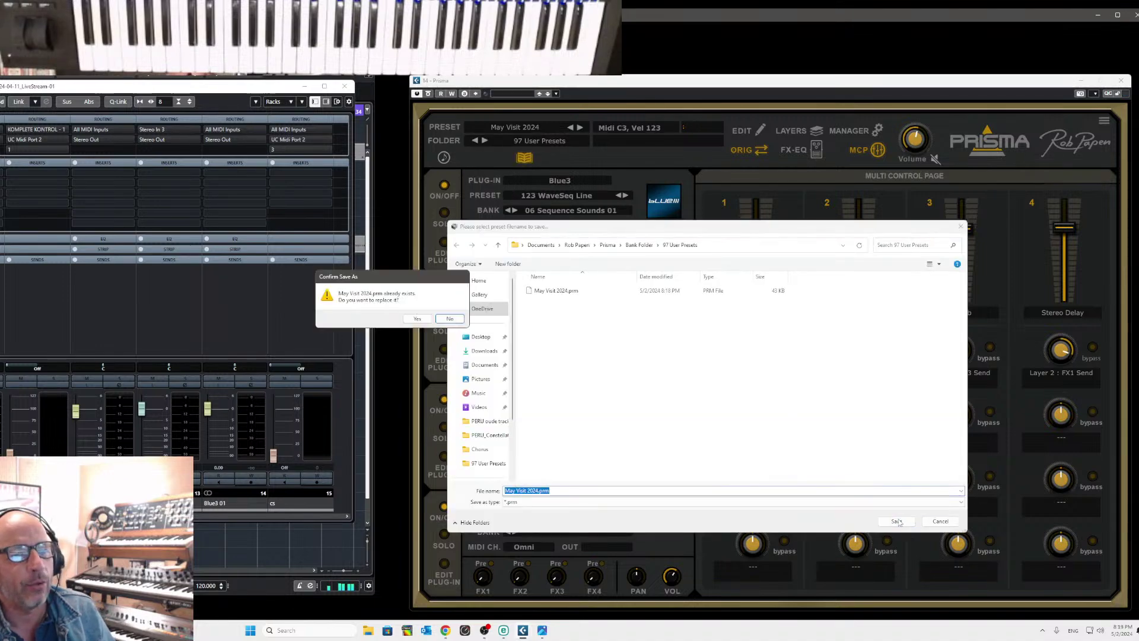
{"action": "left_click", "coordinate": [417, 318]}
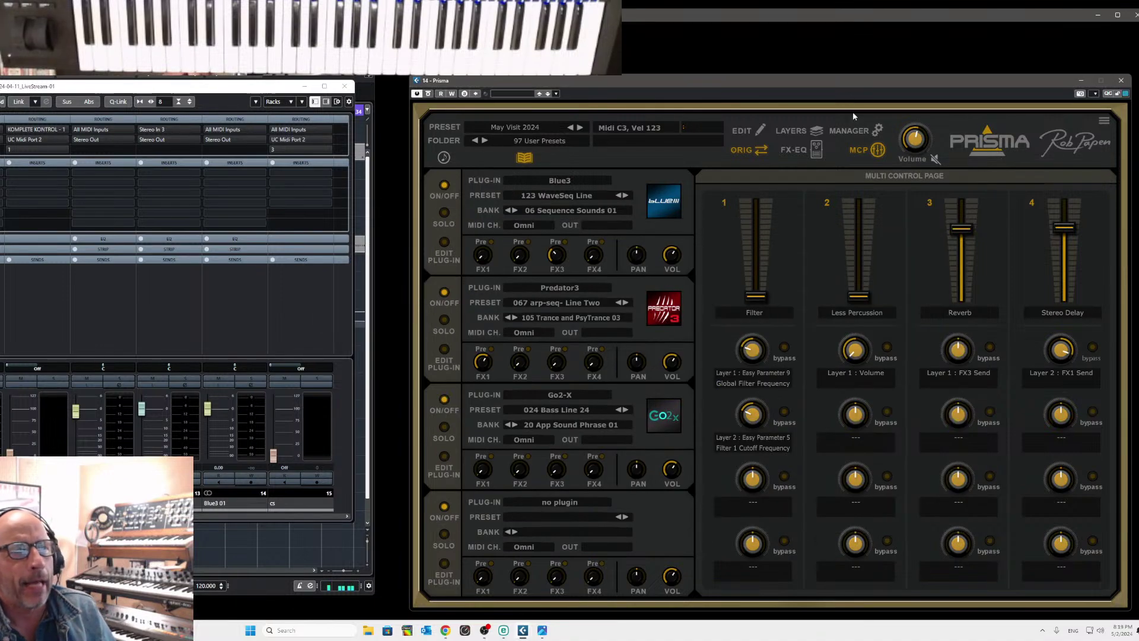
Examine the effect types available for FX4 on the FX-EQ page, leaving the slot on None
{"action": "left_click", "coordinate": [815, 147]}
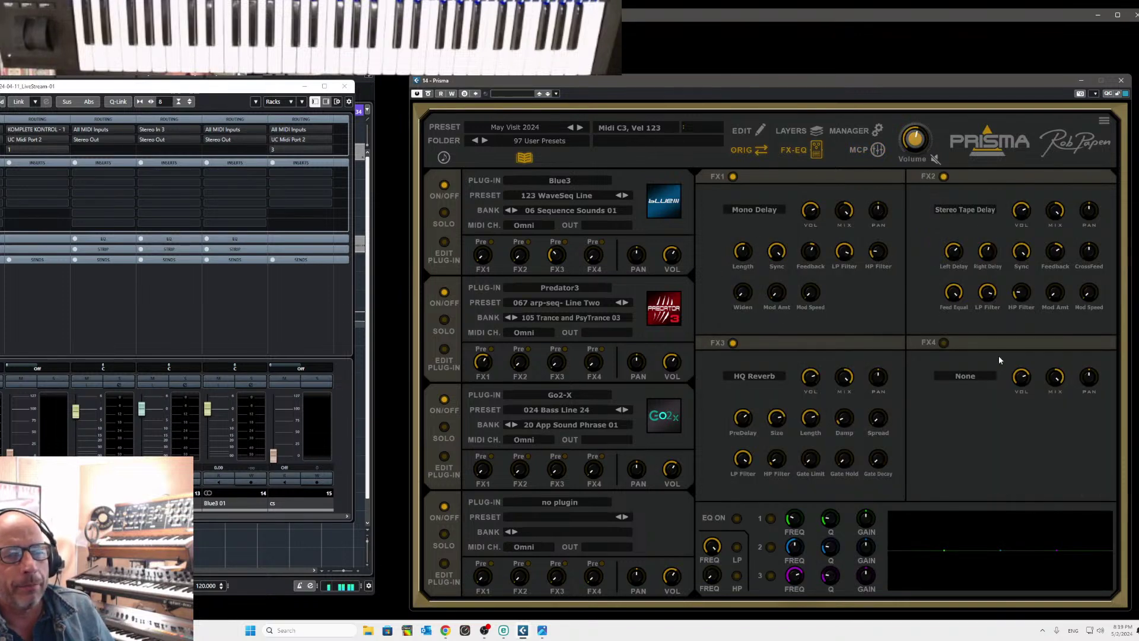
{"action": "left_click", "coordinate": [963, 379]}
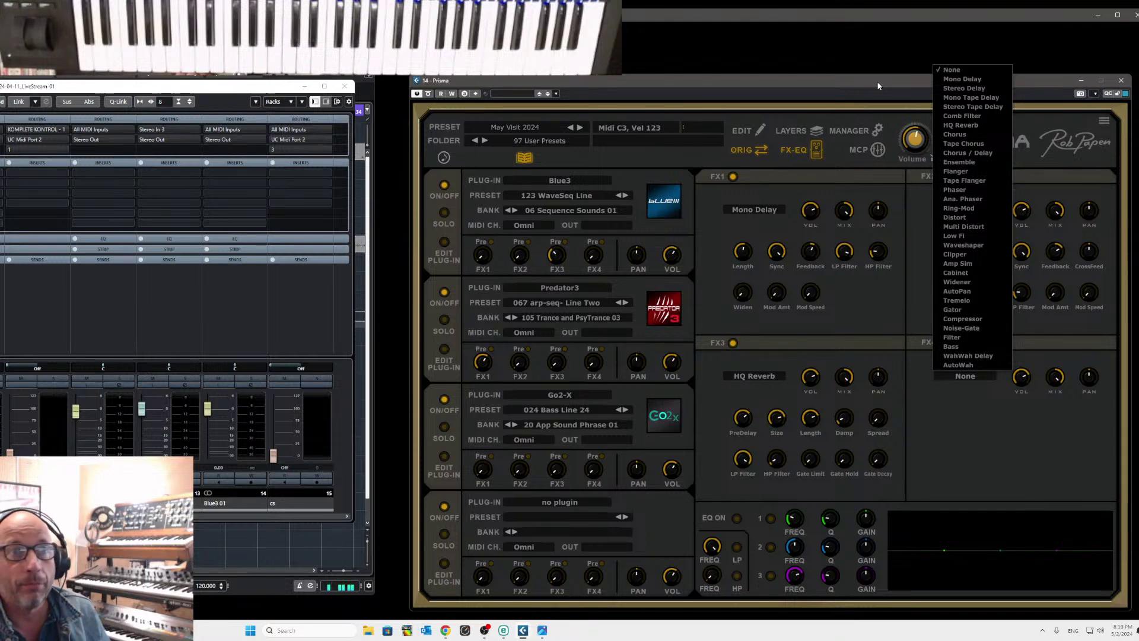
{"action": "left_click", "coordinate": [986, 440]}
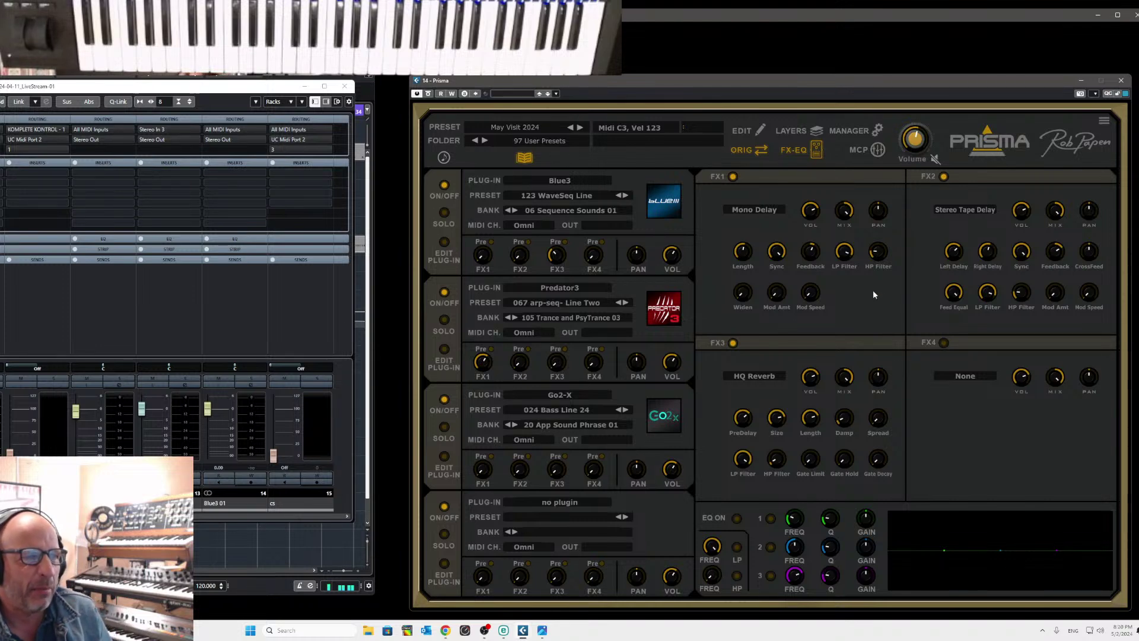
Check the preset manager and Prisma's credits and settings page, returning to the multi control page
{"action": "left_click", "coordinate": [835, 132]}
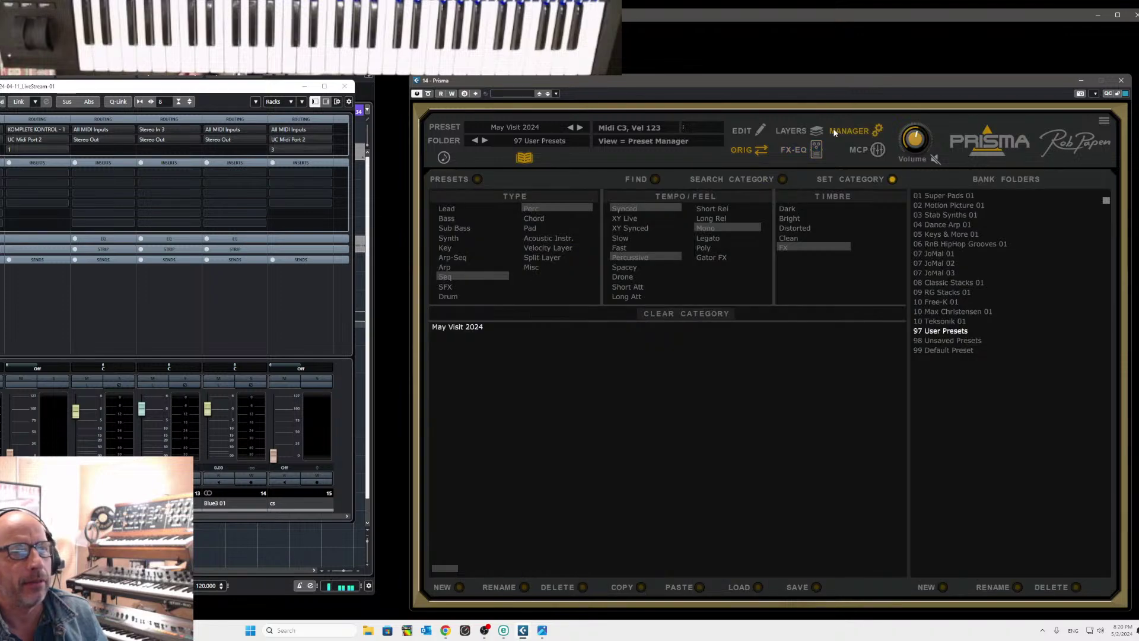
{"action": "left_click", "coordinate": [877, 151]}
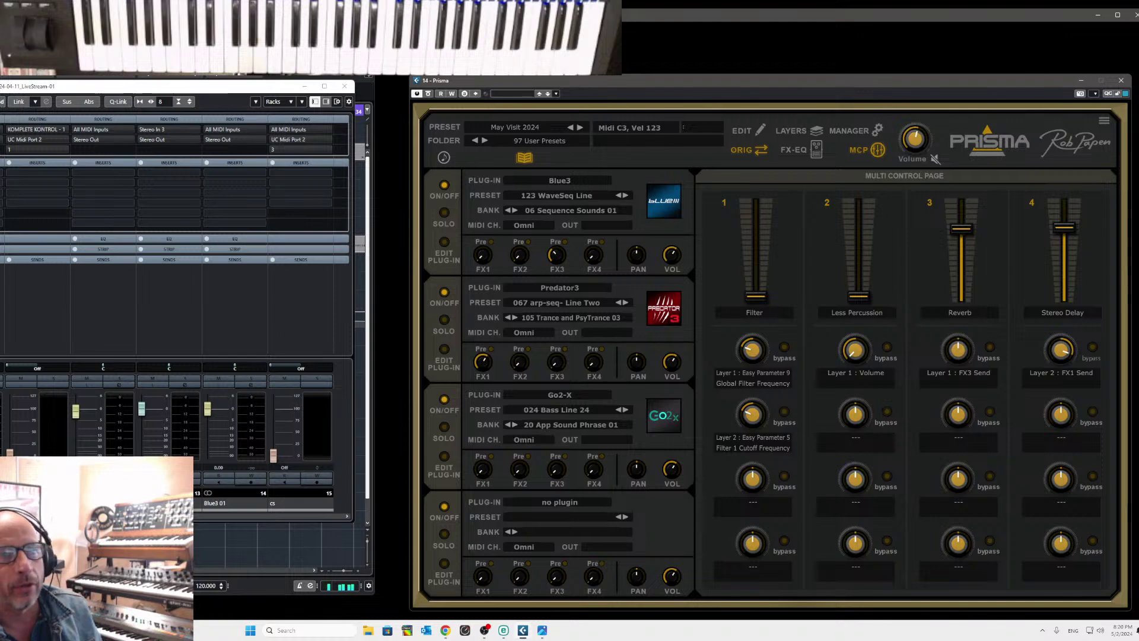
{"action": "left_click", "coordinate": [998, 152]}
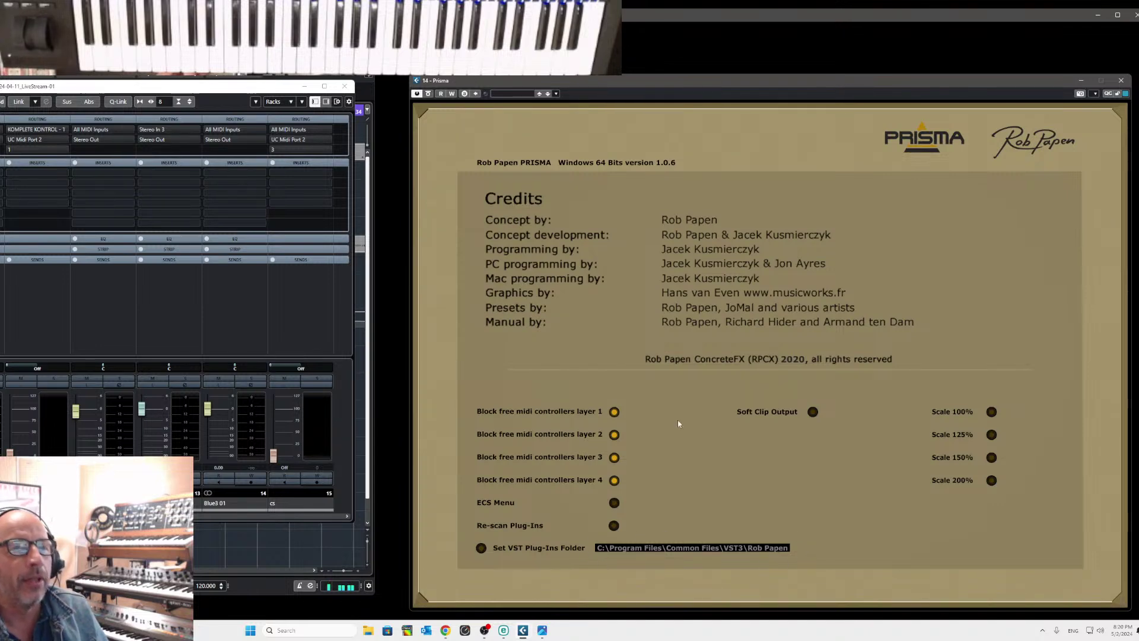
{"action": "left_click", "coordinate": [919, 142]}
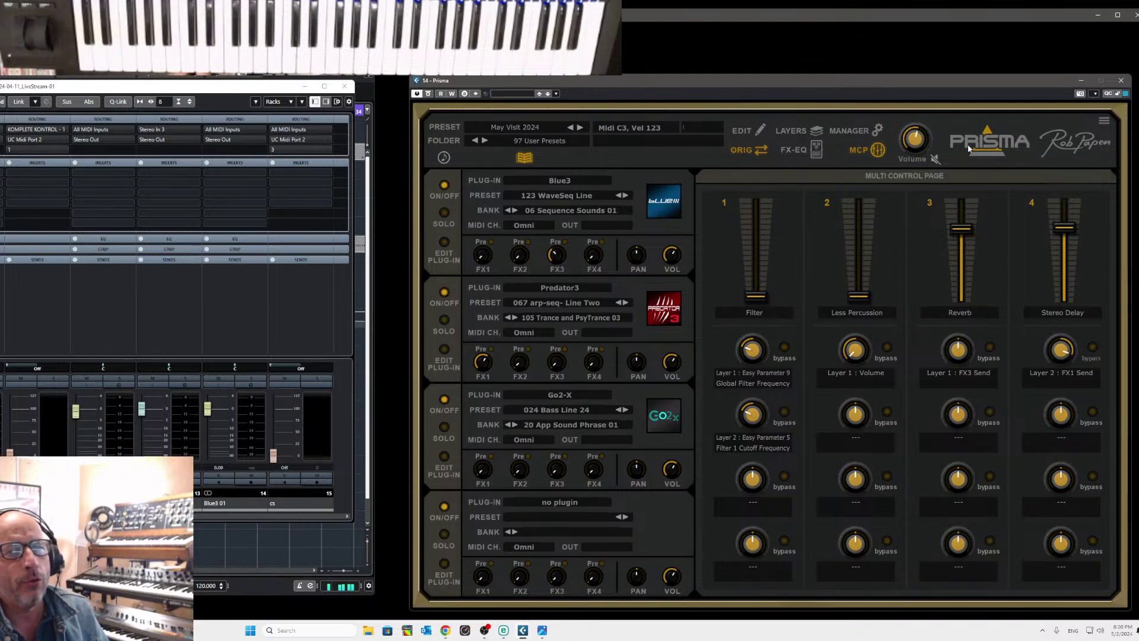
Load A Stab from 03 Stab Synths 01 and inspect its preset list, multi controls and Predator layer editor
{"action": "left_click", "coordinate": [855, 131]}
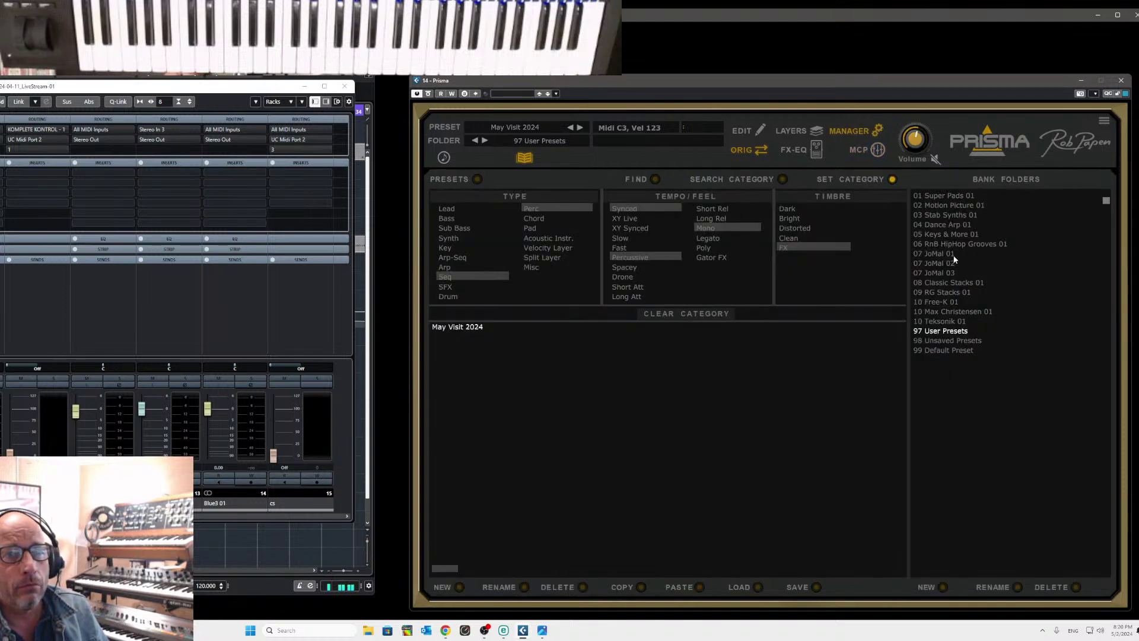
{"action": "left_click", "coordinate": [942, 215]}
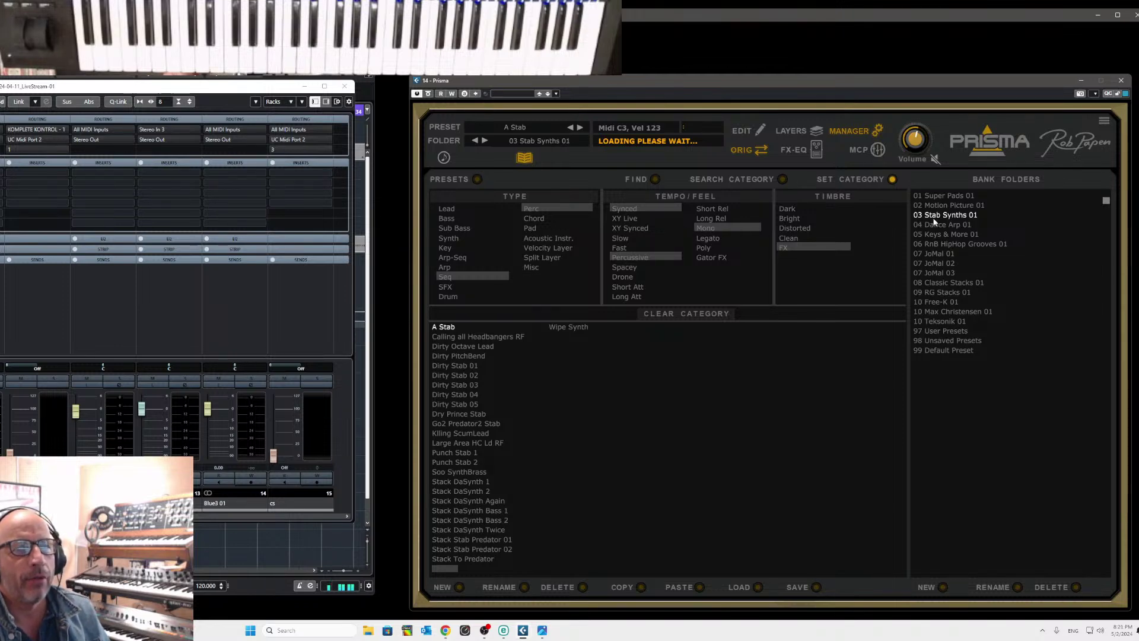
{"action": "left_click", "coordinate": [477, 180]}
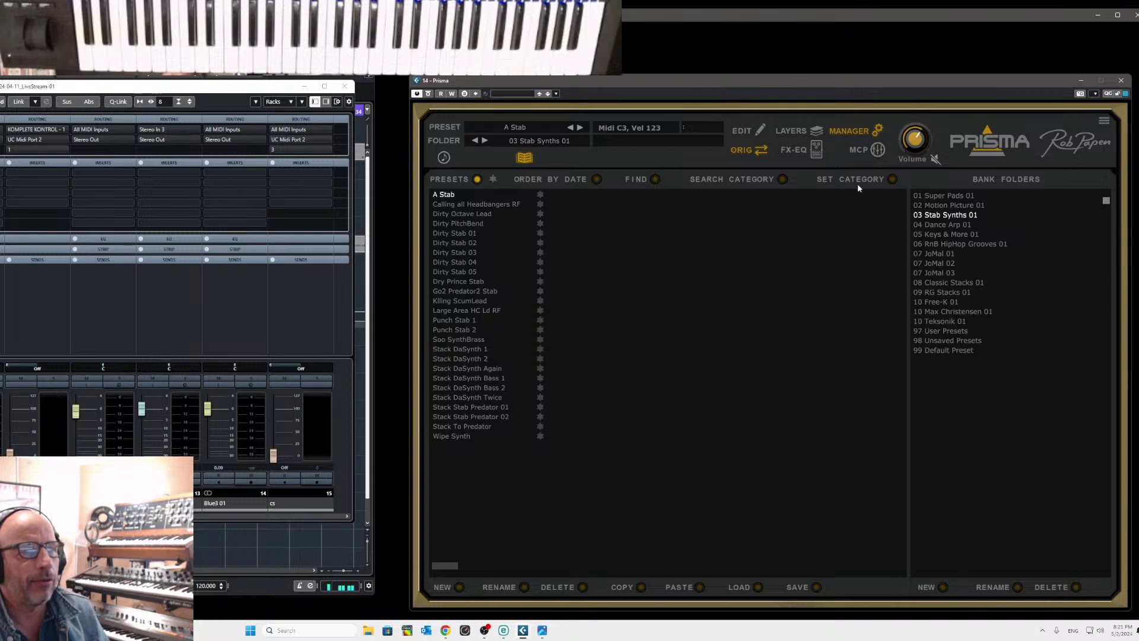
{"action": "left_click", "coordinate": [875, 152]}
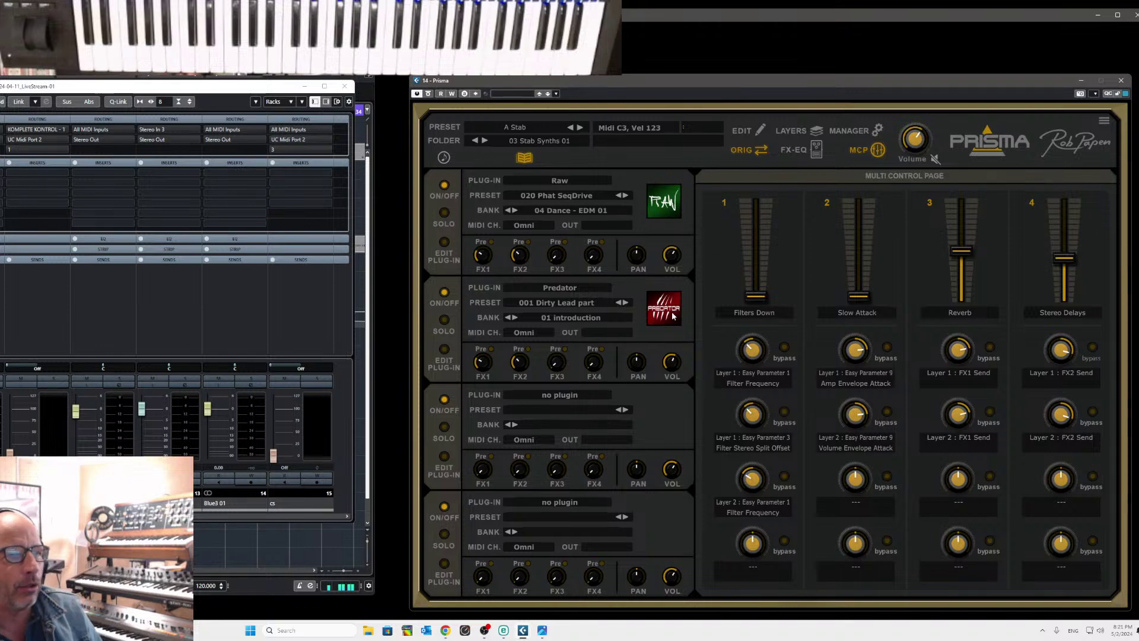
{"action": "left_click", "coordinate": [448, 359]}
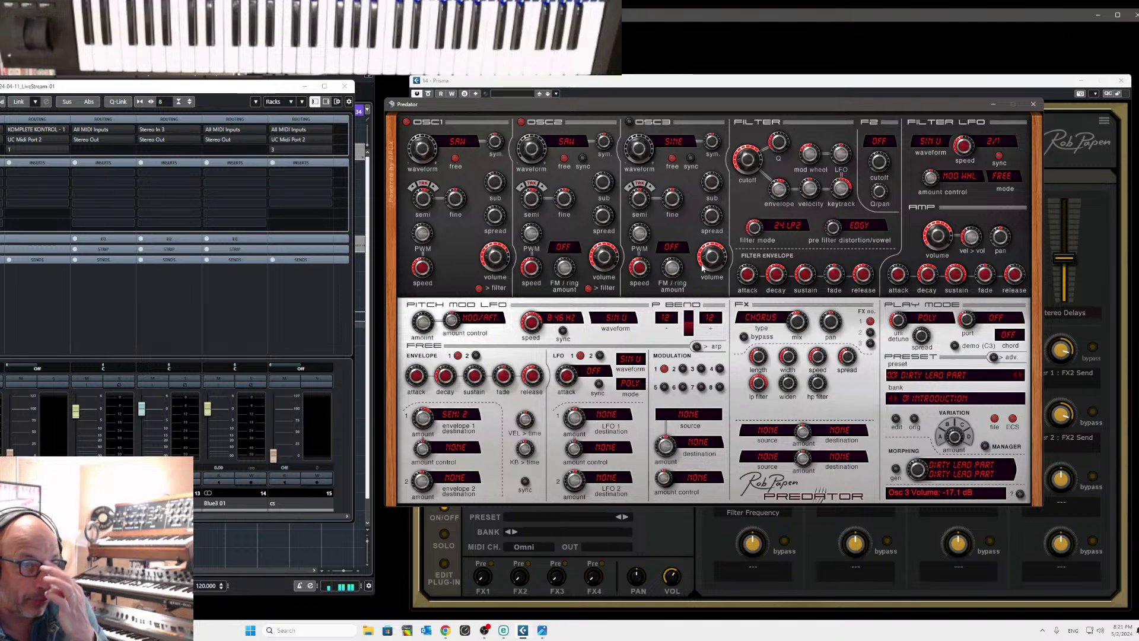
{"action": "left_click", "coordinate": [1034, 105]}
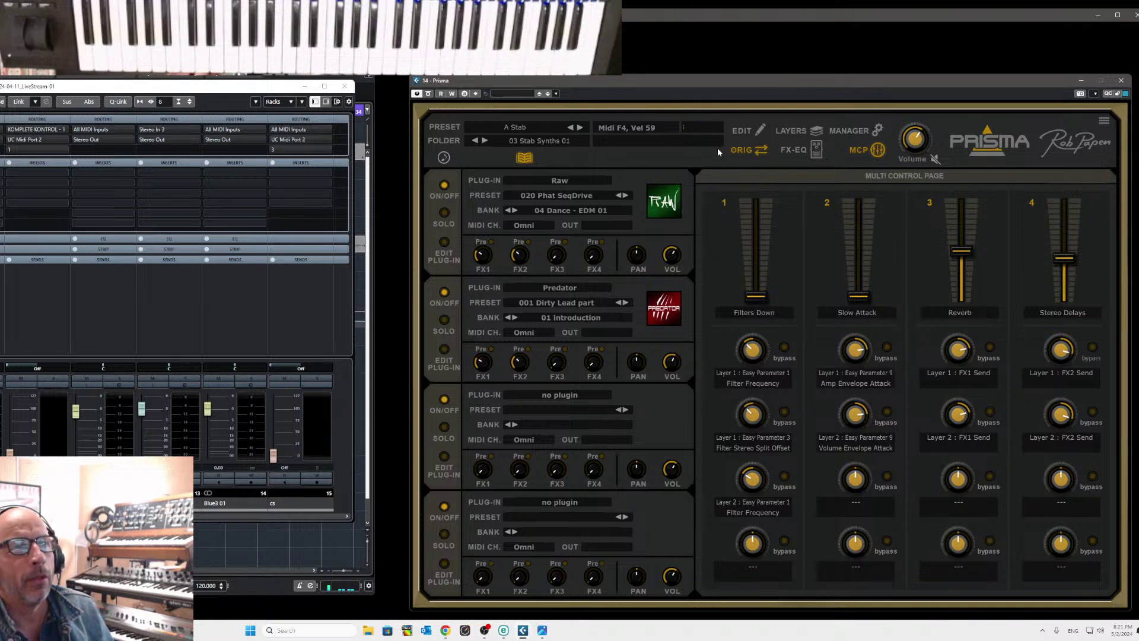
Audition the following stab presets, Calling all Headbangers RF and Dirty Octave Lead
{"action": "left_click", "coordinate": [580, 127]}
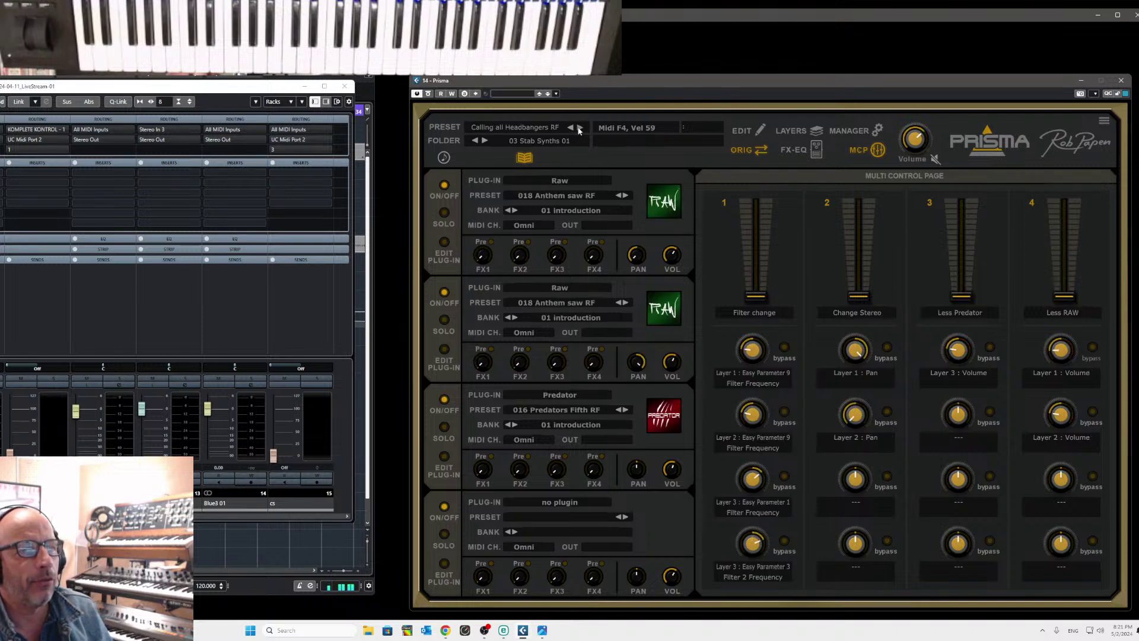
{"action": "left_click", "coordinate": [579, 127]}
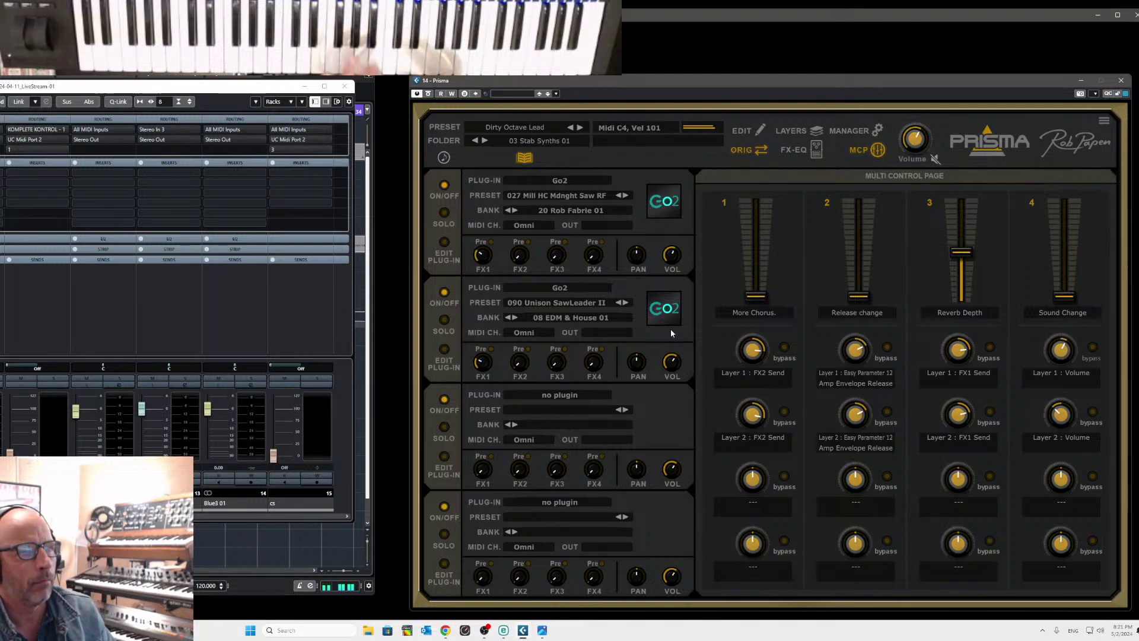
Load the A Ride preset from the 02 Motion Picture 01 folder and show its multi controls
{"action": "left_click", "coordinate": [854, 130]}
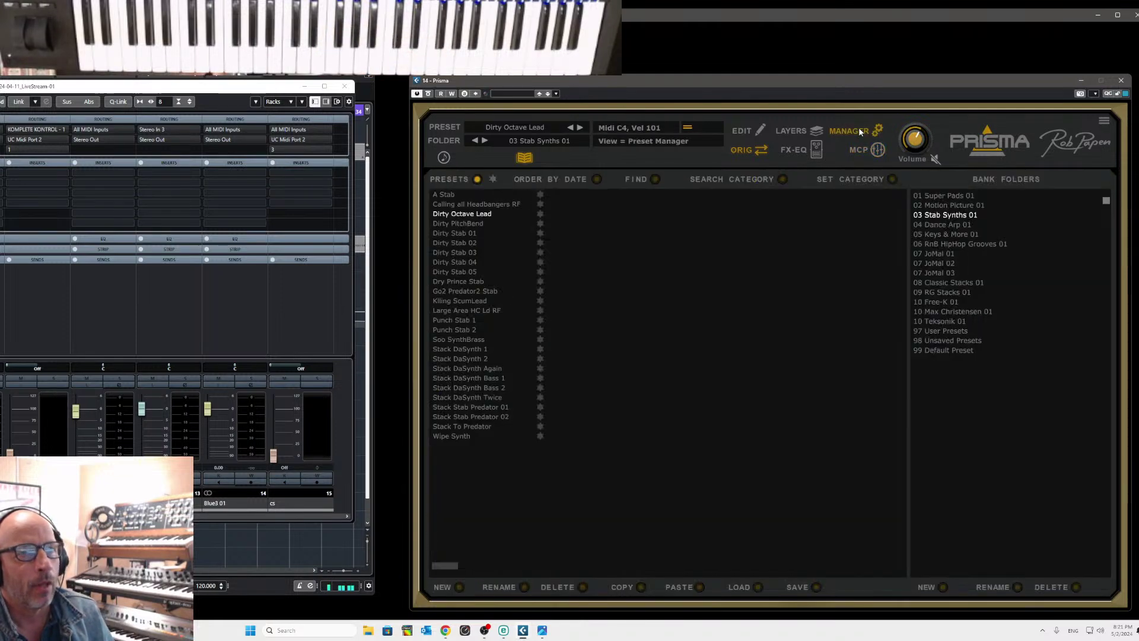
{"action": "left_click", "coordinate": [951, 206]}
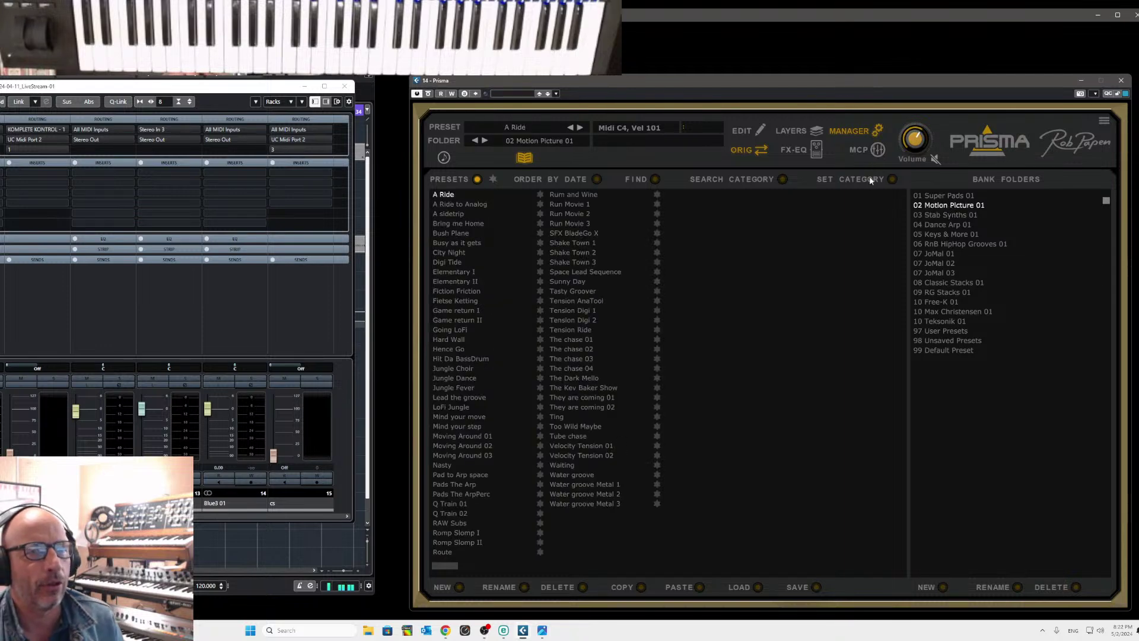
{"action": "left_click", "coordinate": [877, 151]}
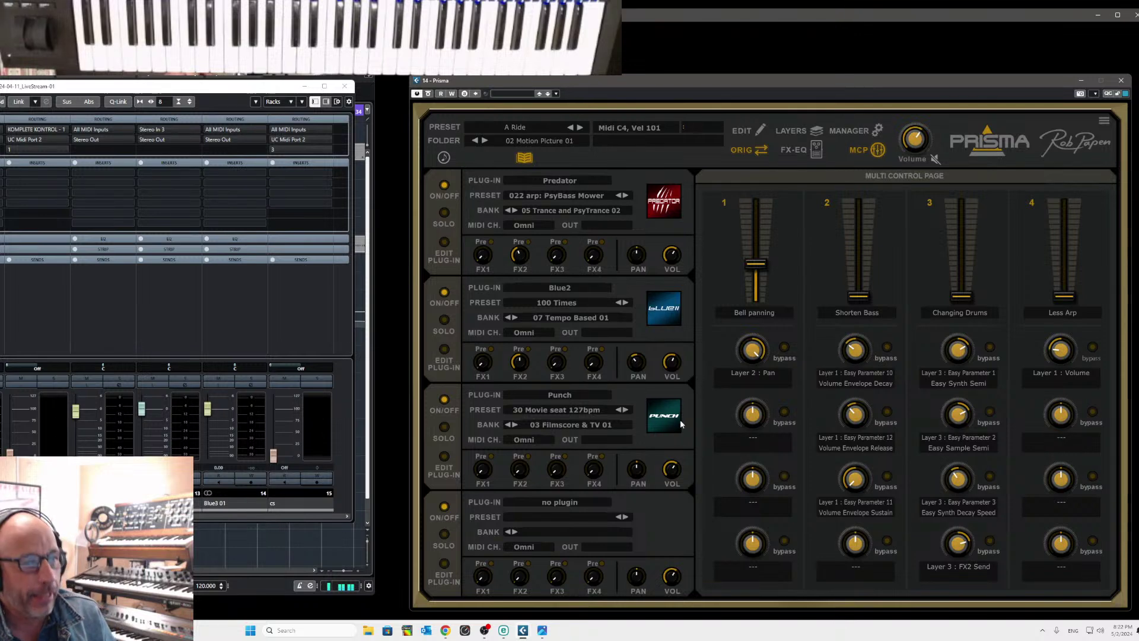
Inspect the Punch layer's editor in A Ride, moving its window into view before closing it
{"action": "left_click", "coordinate": [443, 458]}
{"action": "left_click_drag", "start_coordinate": [0, 11], "coordinate": [787, 140]}
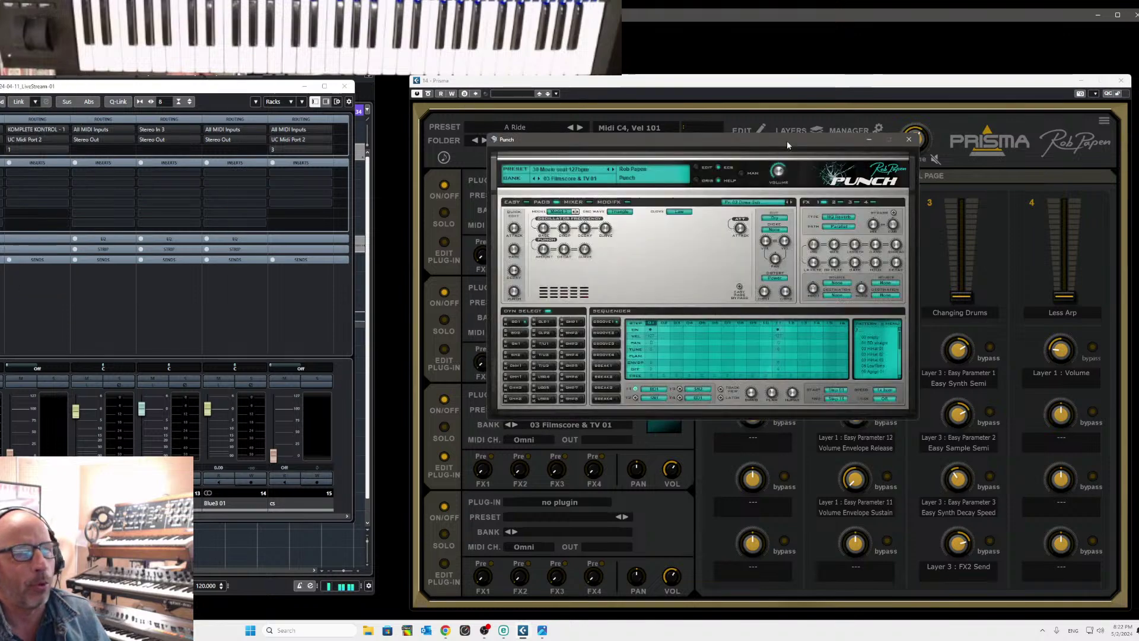
{"action": "left_click", "coordinate": [910, 140]}
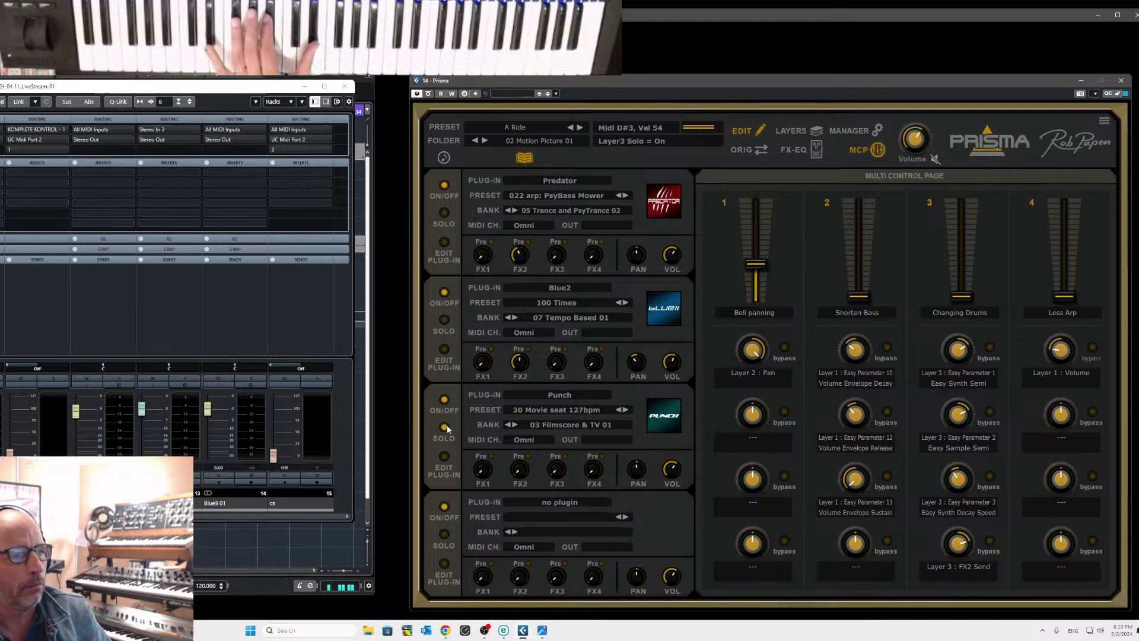
Audition A Ride's Blue2 layer in solo and switch its solo off again
{"action": "left_click", "coordinate": [443, 321]}
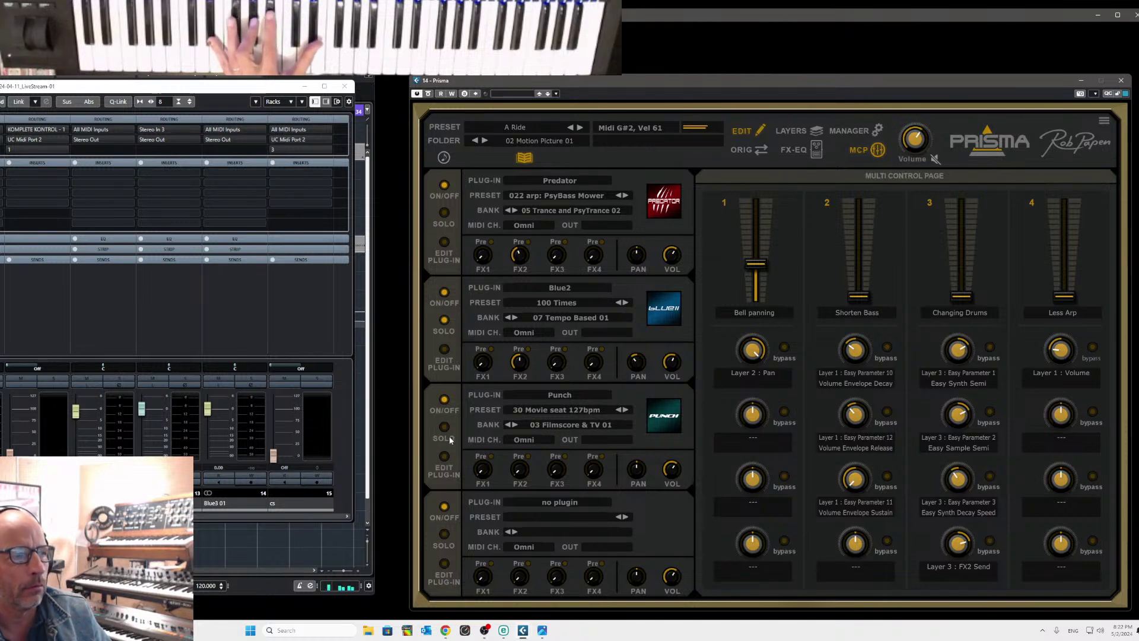
{"action": "left_click", "coordinate": [442, 318]}
{"action": "left_click", "coordinate": [446, 321]}
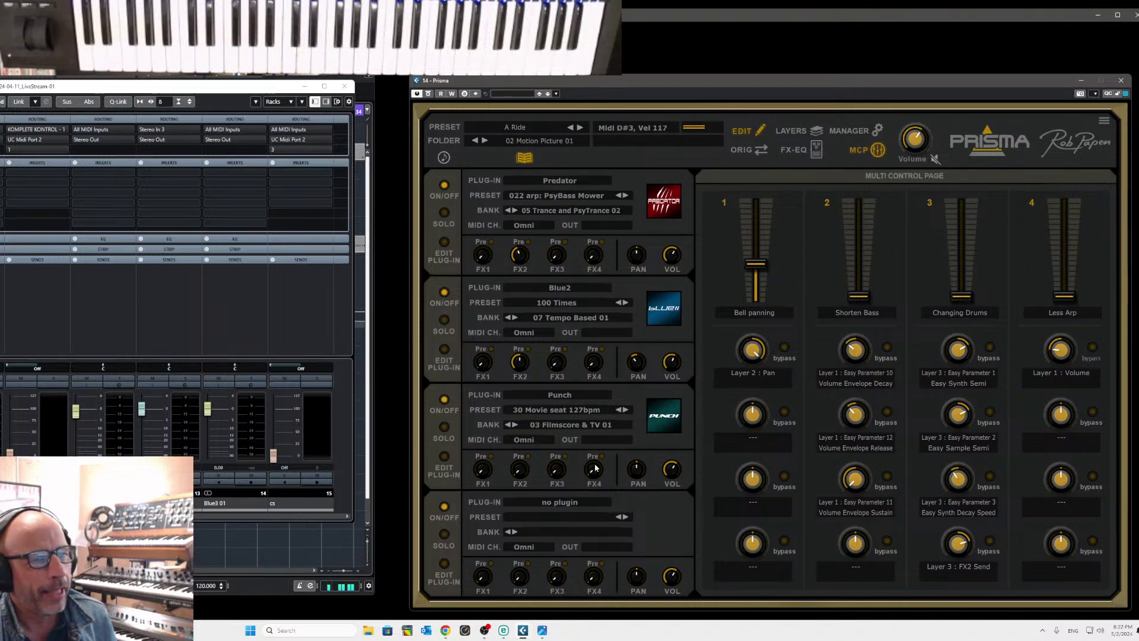
Show A Ride's layers and compare the Blue2 layer's Easy Edit controls with its Keyboard Layout, ending on the Keyboard Layout
{"action": "left_click", "coordinate": [816, 132]}
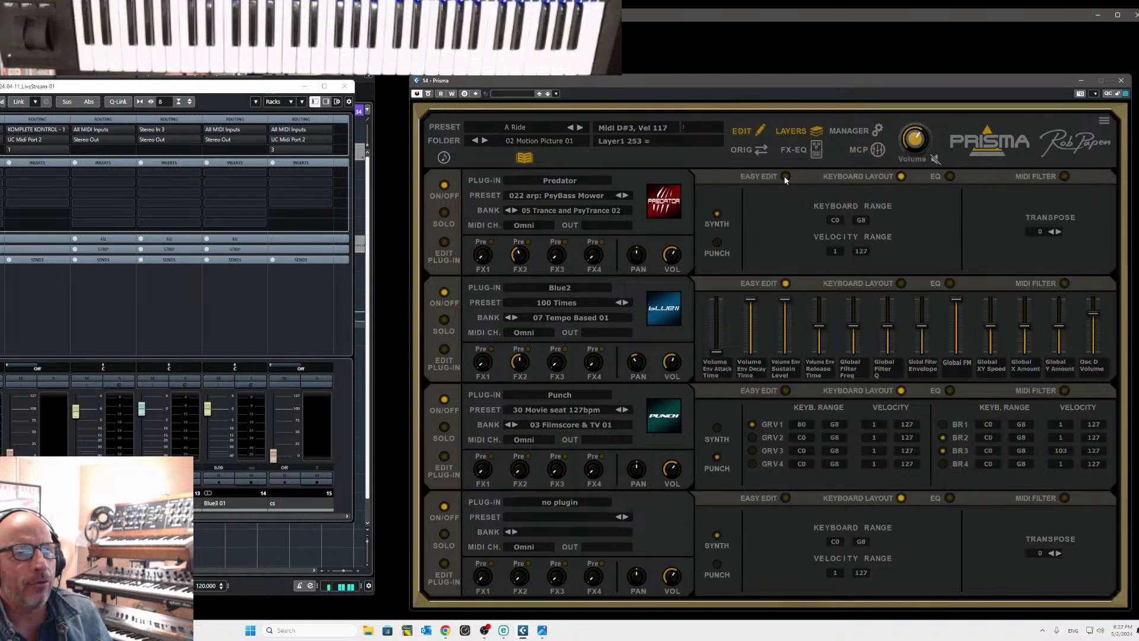
{"action": "left_click", "coordinate": [901, 284]}
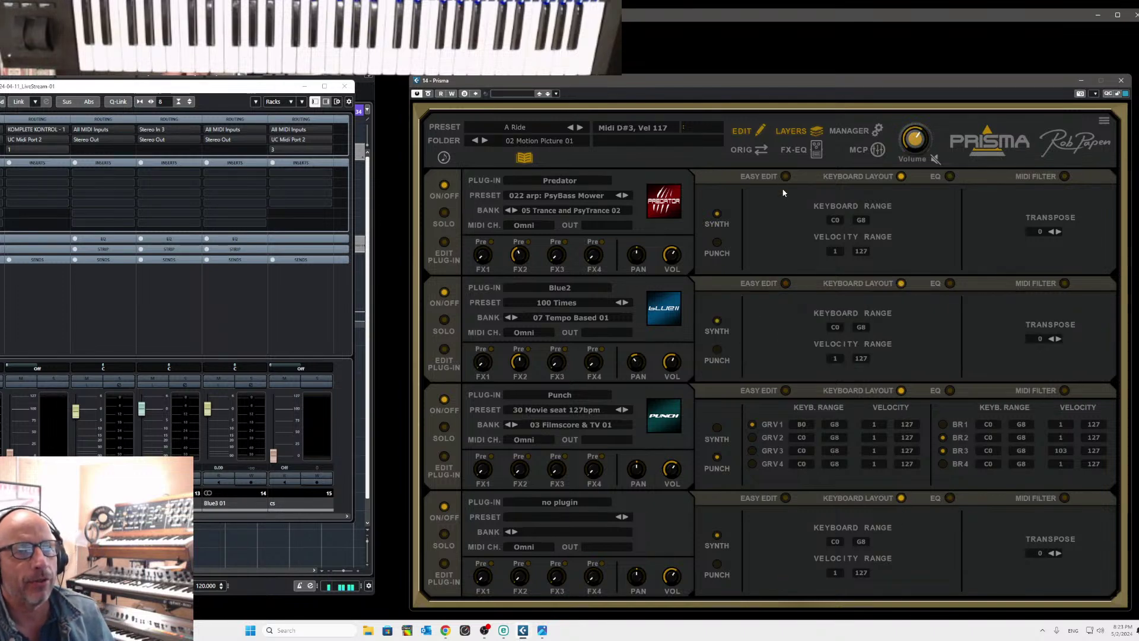
{"action": "left_click", "coordinate": [785, 283]}
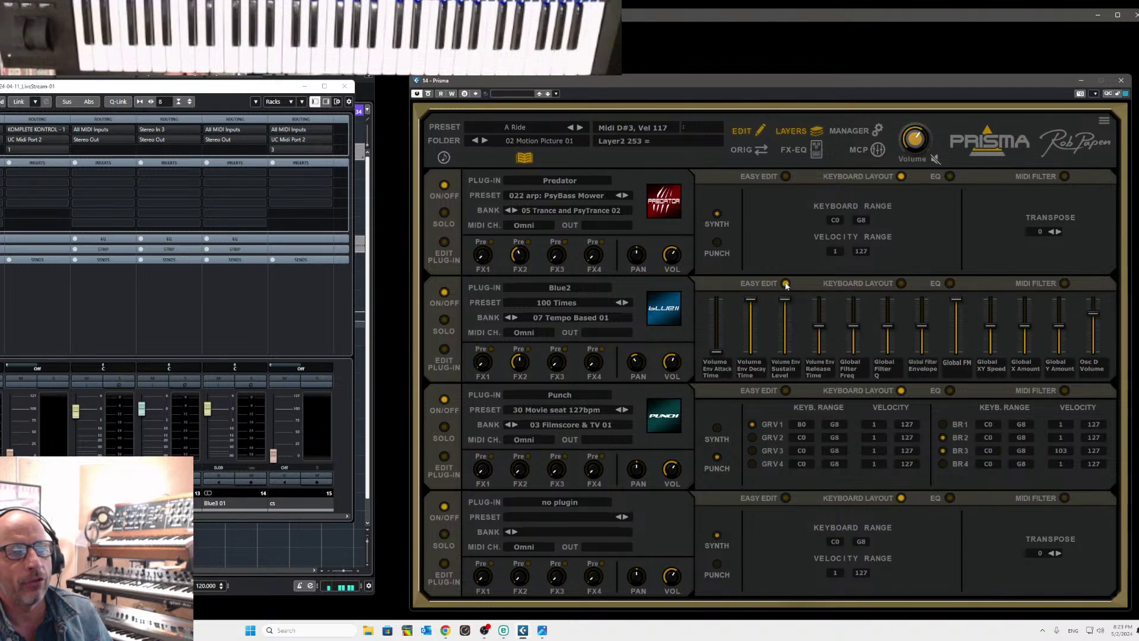
{"action": "left_click", "coordinate": [901, 282]}
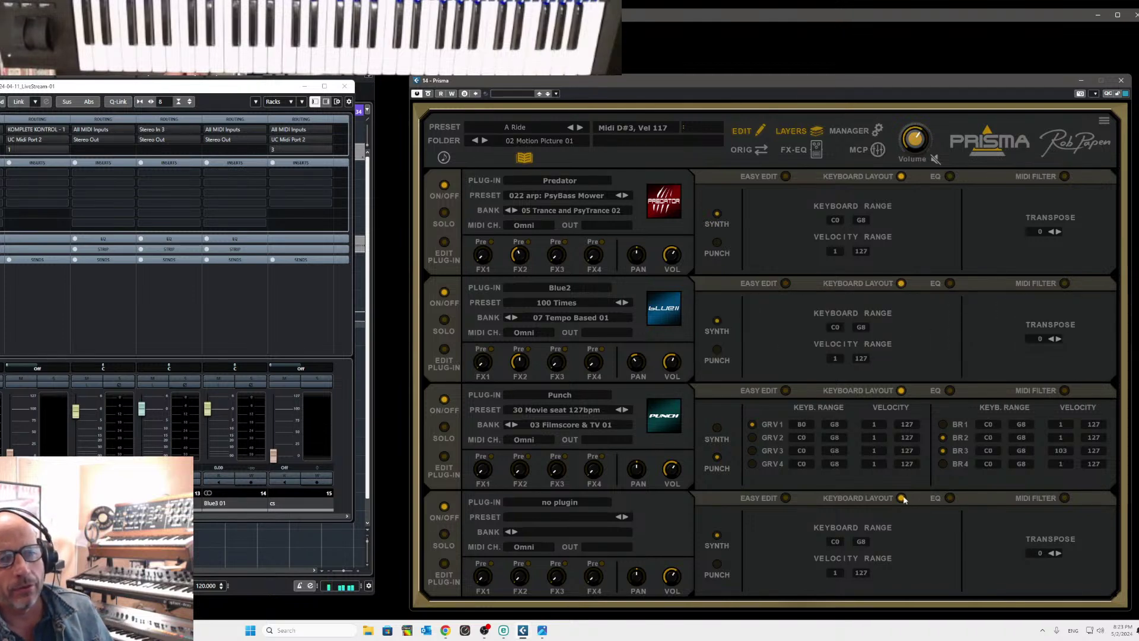
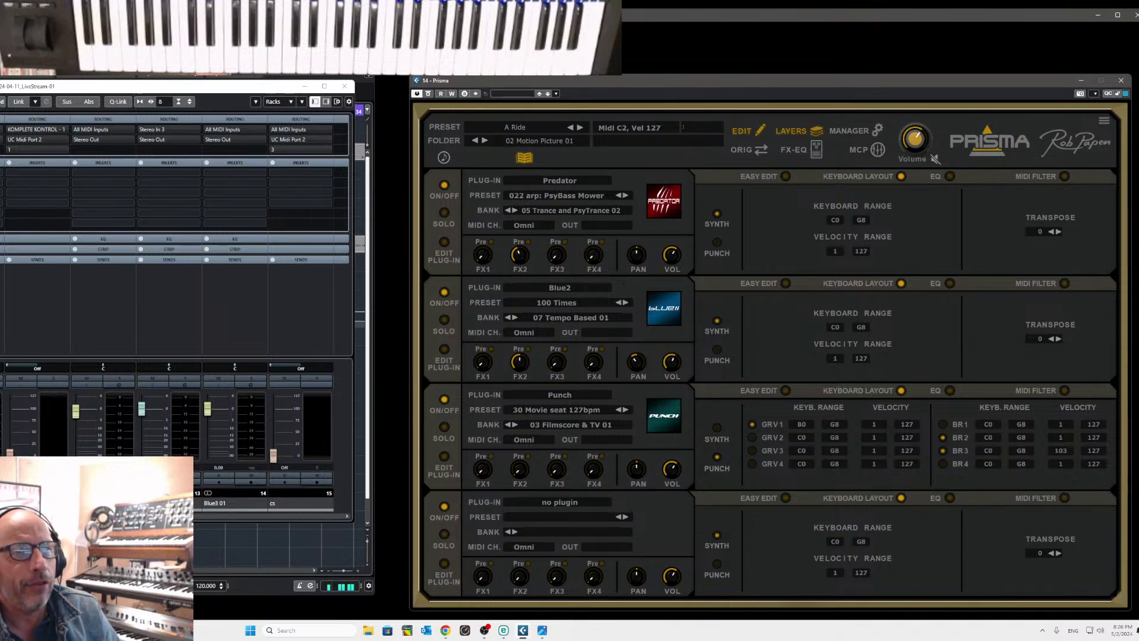
View the preset manager for the 02 Motion Picture 01 folder and check Prisma's credits and settings page before closing it
{"action": "left_click", "coordinate": [852, 134]}
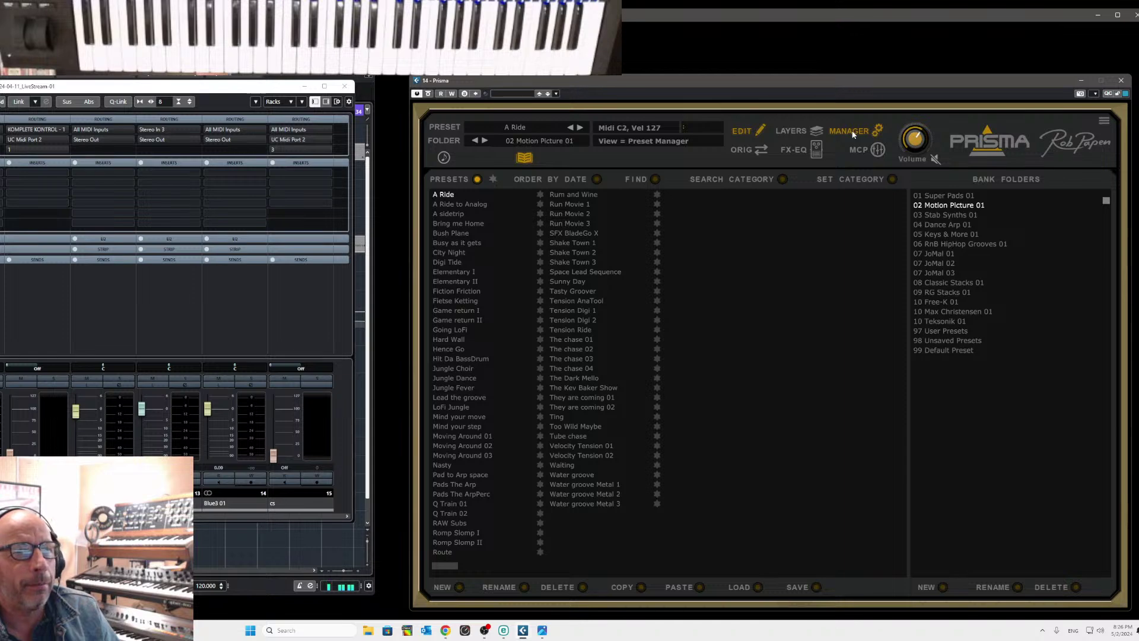
{"action": "left_click", "coordinate": [988, 141]}
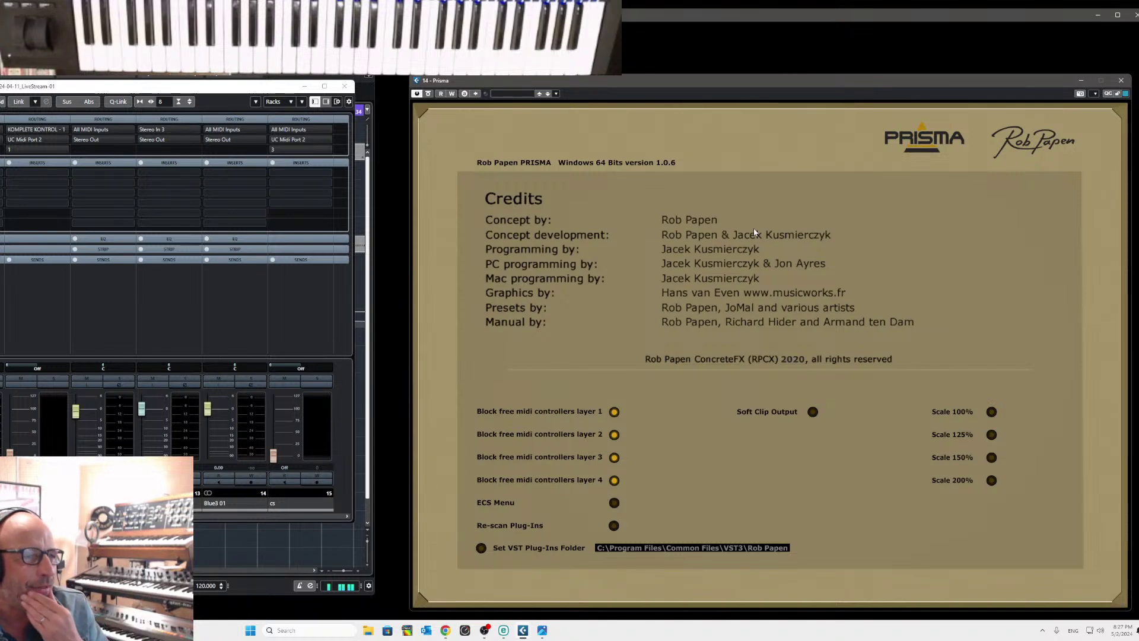
{"action": "left_click", "coordinate": [923, 139]}
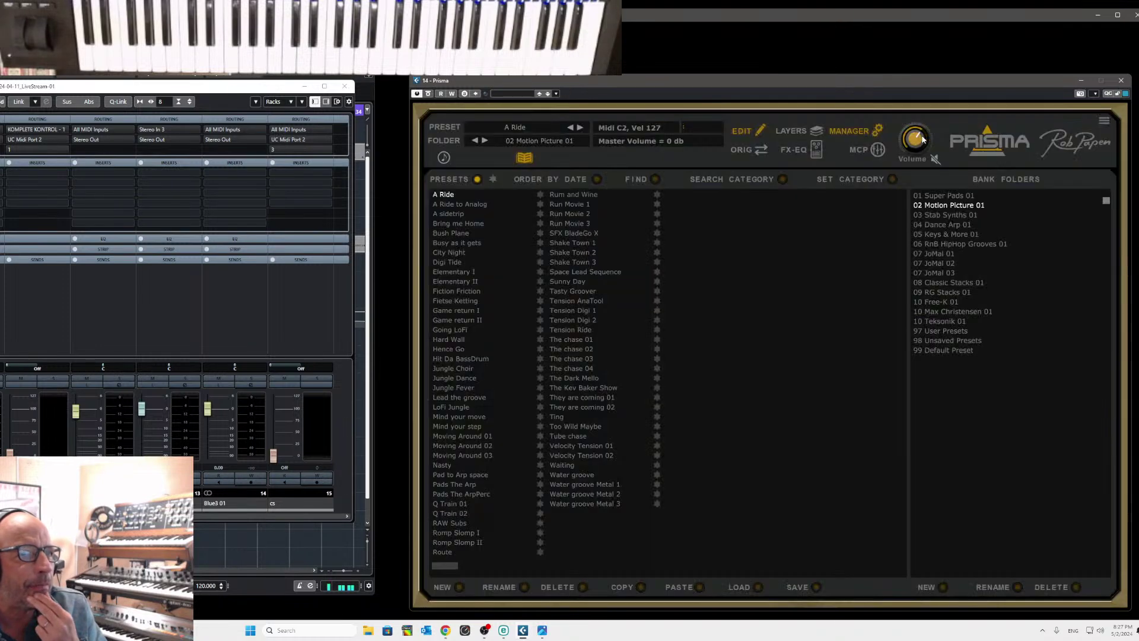
Return to the layers view, show the Predator layer's Easy Edit controls and open its plug-in editor
{"action": "left_click", "coordinate": [813, 133]}
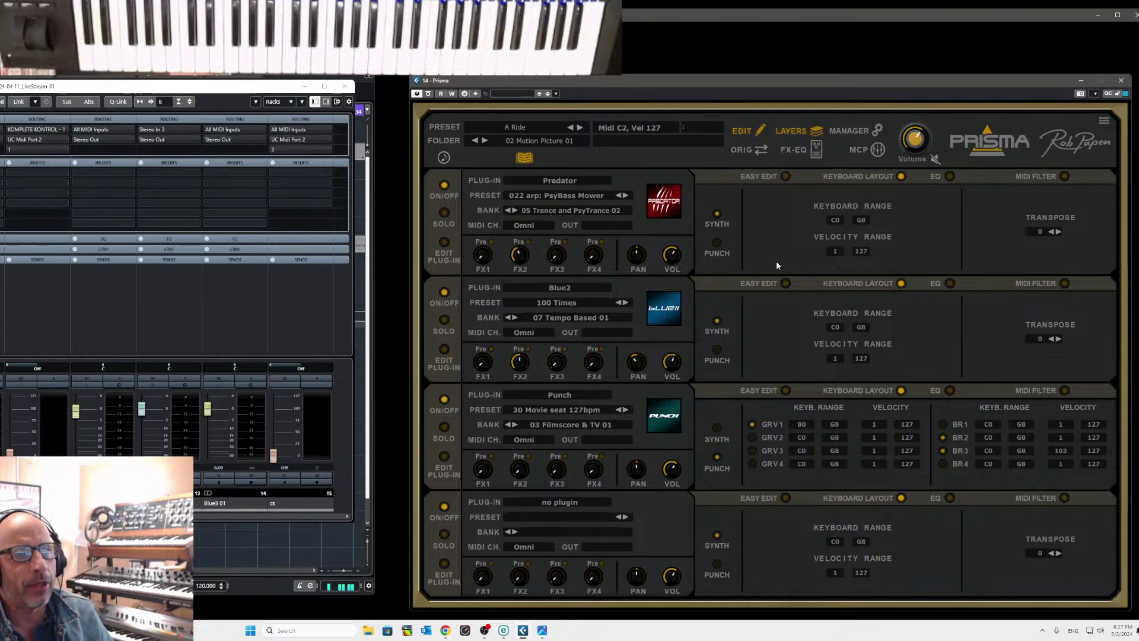
{"action": "left_click", "coordinate": [786, 176]}
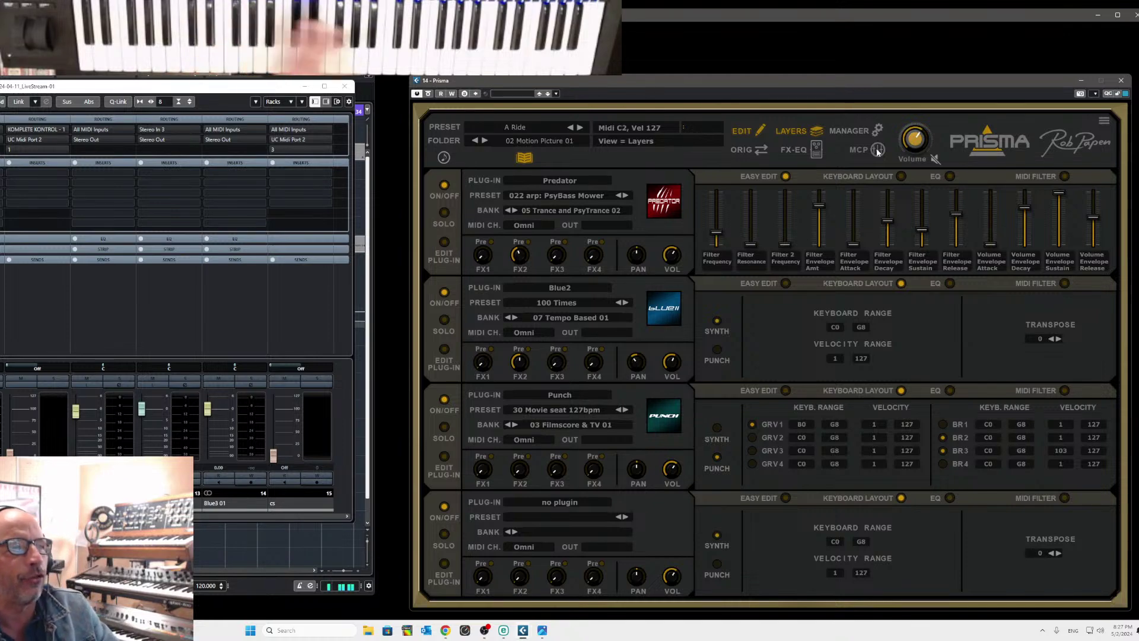
{"action": "left_click", "coordinate": [443, 240]}
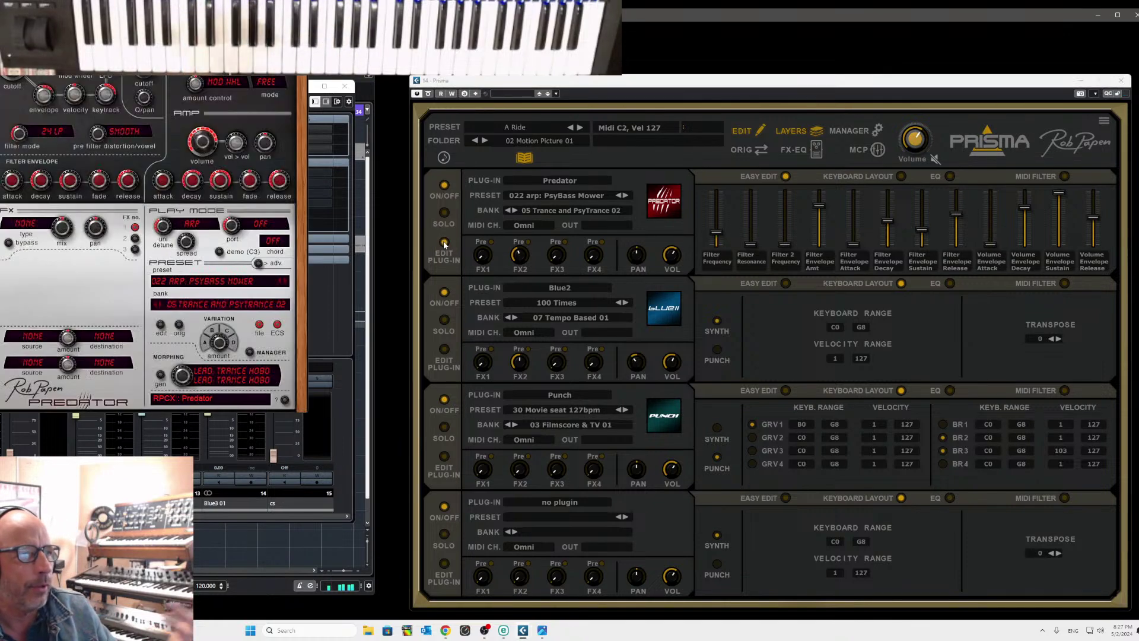
Place the Predator editor over the Prisma window and latch its oscillator 1 volume to MIDI
{"action": "left_click_drag", "start_coordinate": [148, 12], "coordinate": [921, 120]}
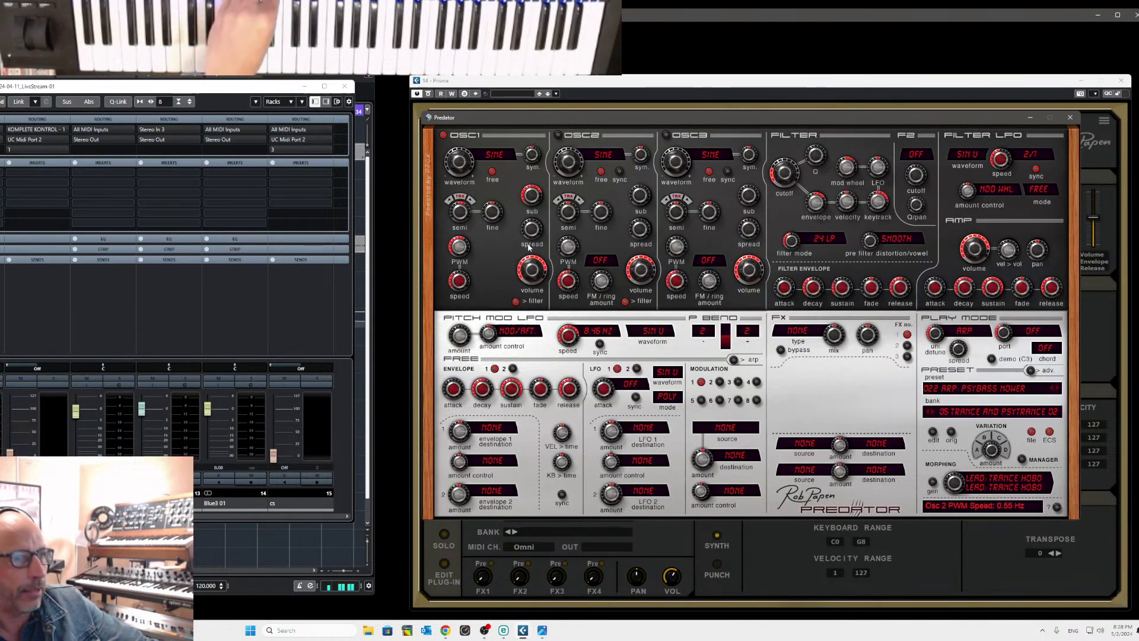
{"action": "right_click", "coordinate": [536, 272]}
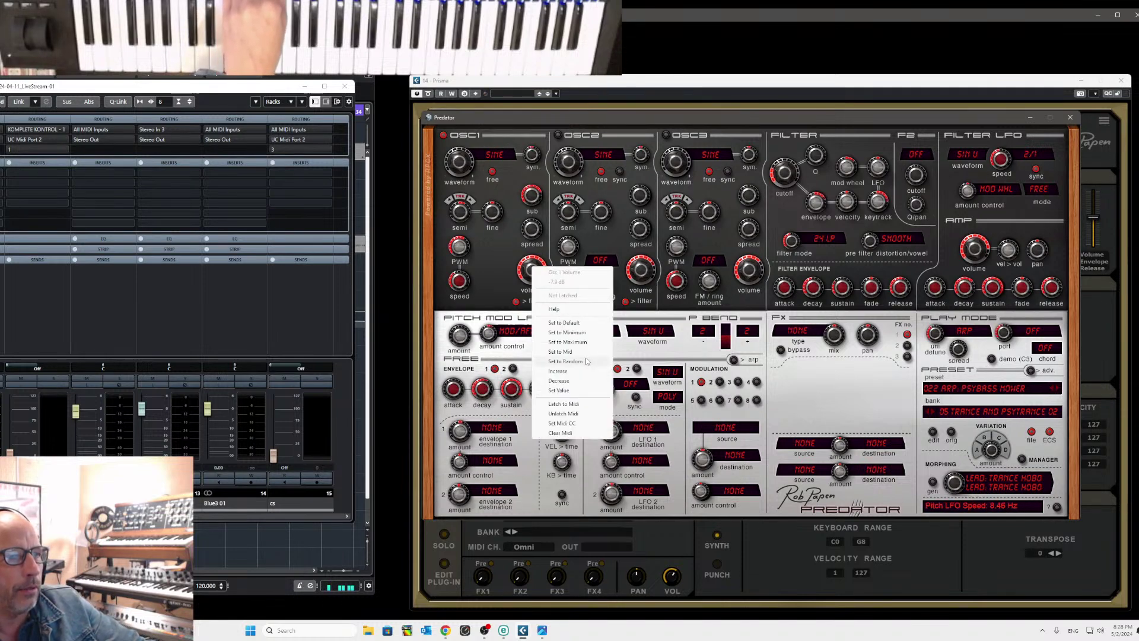
{"action": "left_click", "coordinate": [573, 383]}
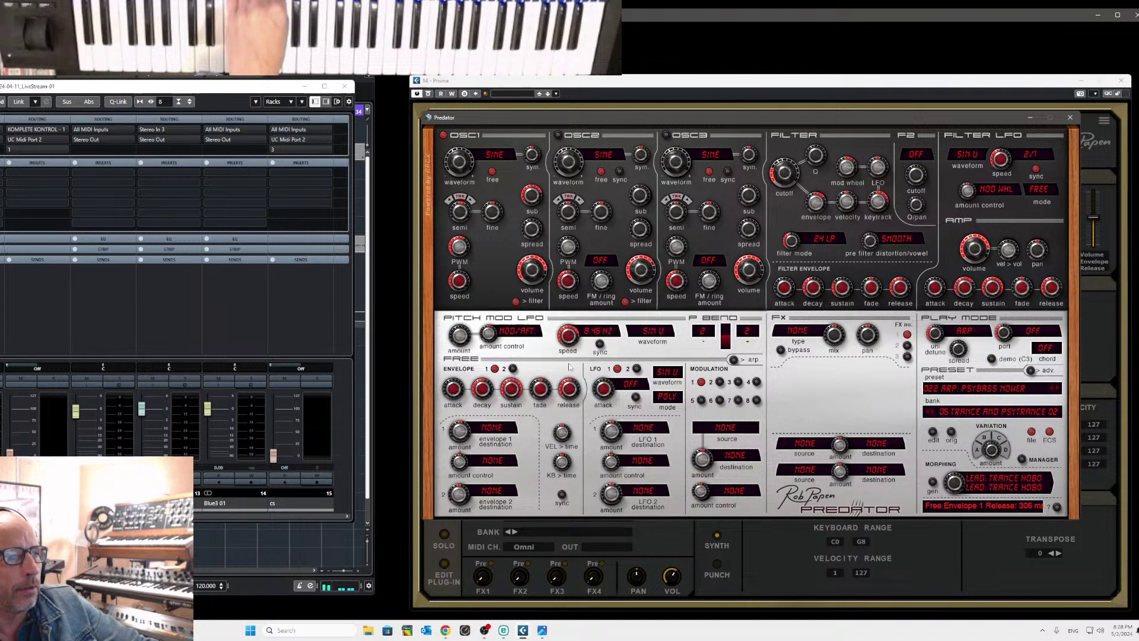
{"action": "right_click", "coordinate": [529, 270]}
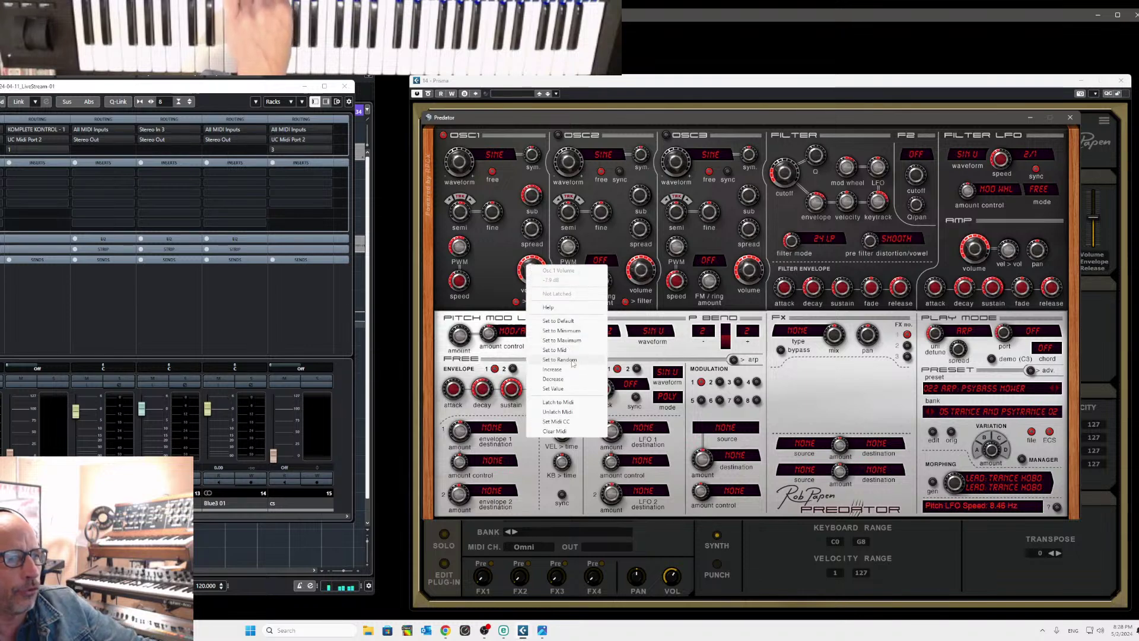
{"action": "left_click", "coordinate": [571, 404]}
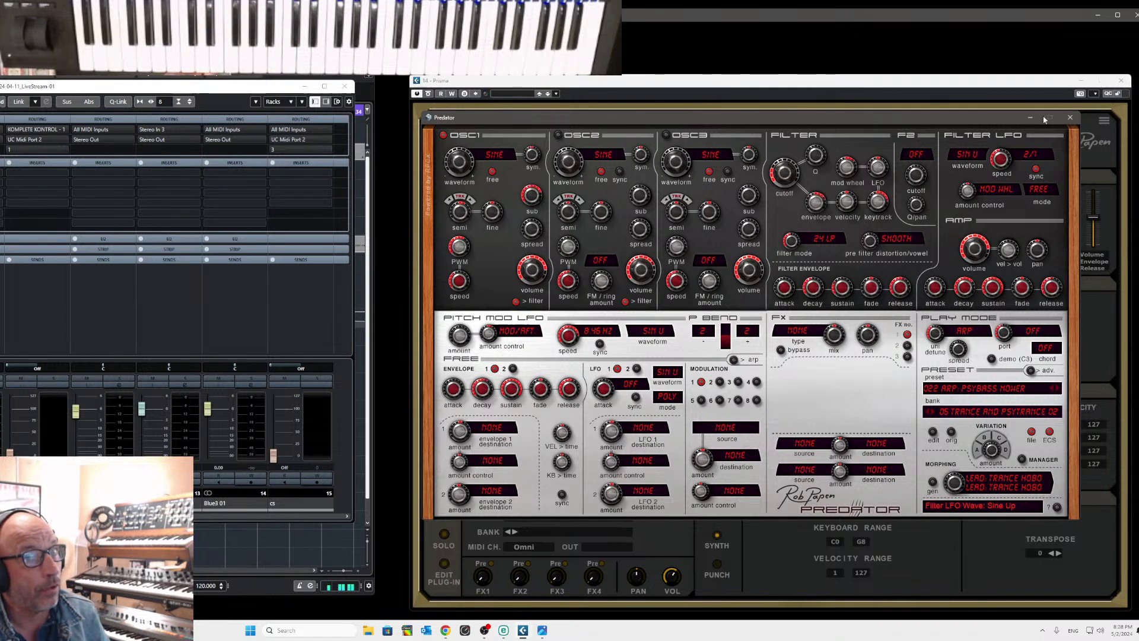
Close the Predator editor and latch layer 1's Filter Frequency easy-edit slider to MIDI
{"action": "left_click", "coordinate": [1071, 120]}
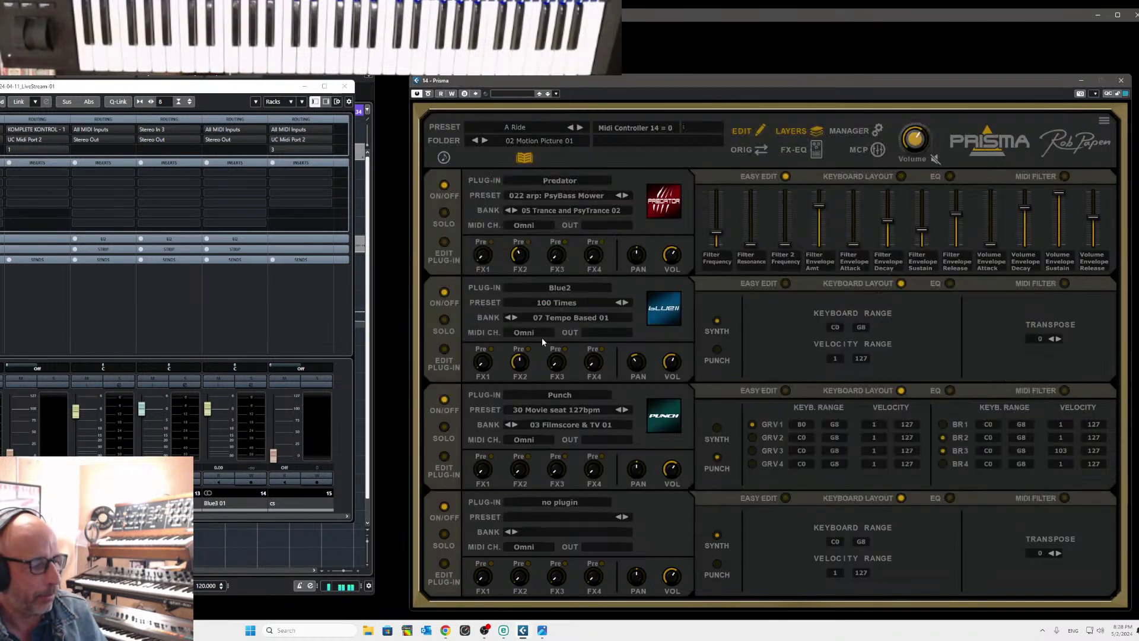
{"action": "right_click", "coordinate": [718, 236]}
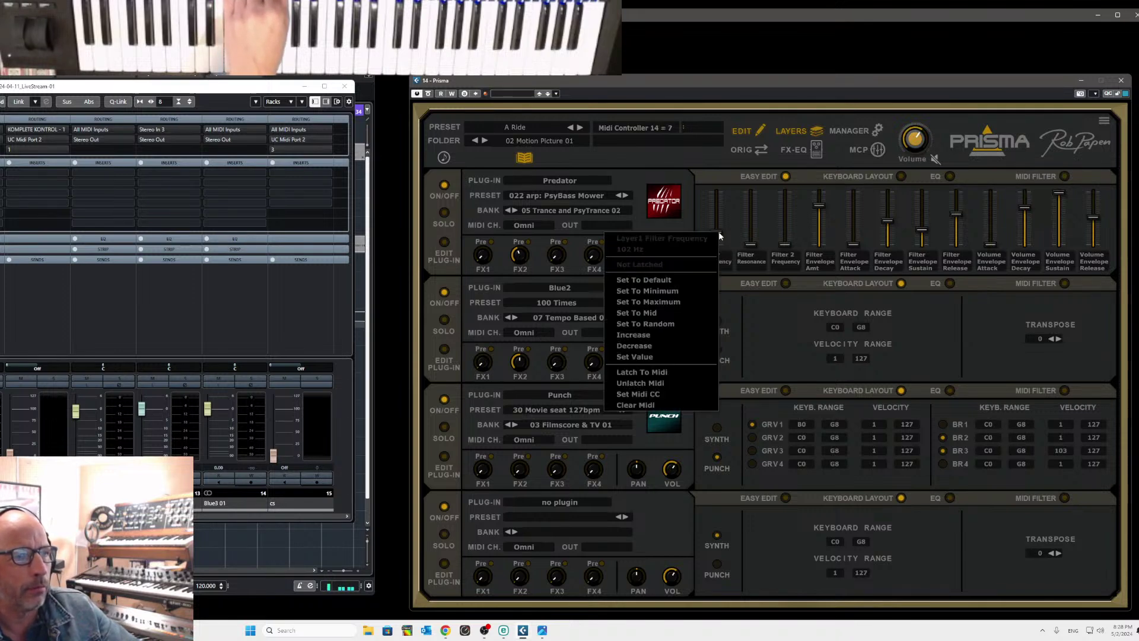
{"action": "left_click", "coordinate": [682, 372]}
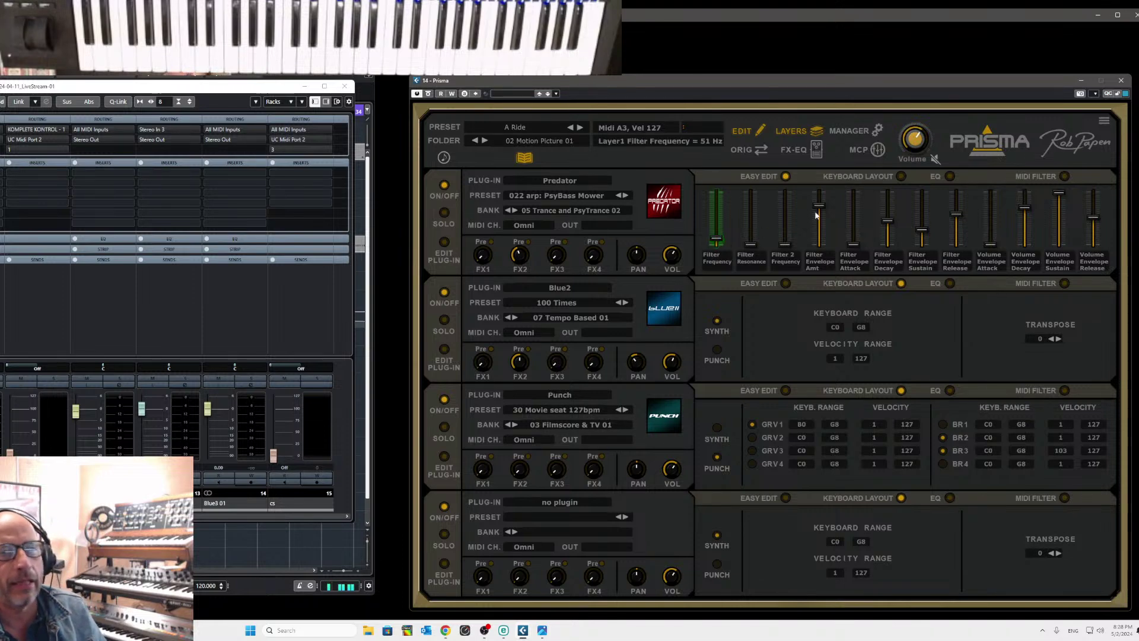
Turn the block on free MIDI controllers for layer 1 off and back on, returning to the layers view each time
{"action": "left_click", "coordinate": [989, 147]}
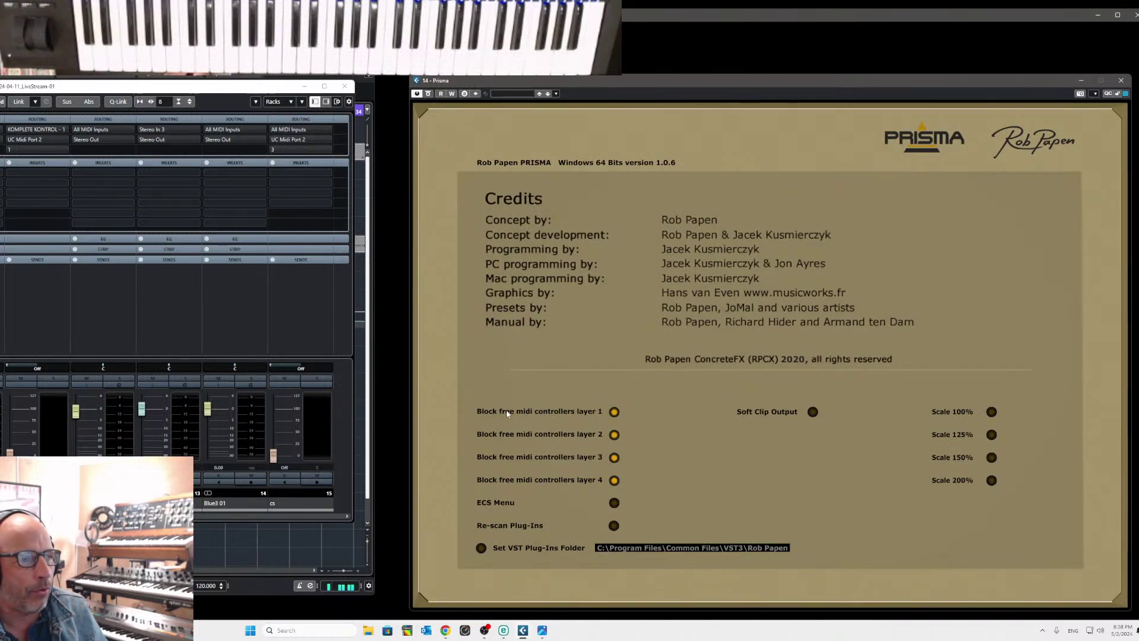
{"action": "left_click", "coordinate": [614, 411]}
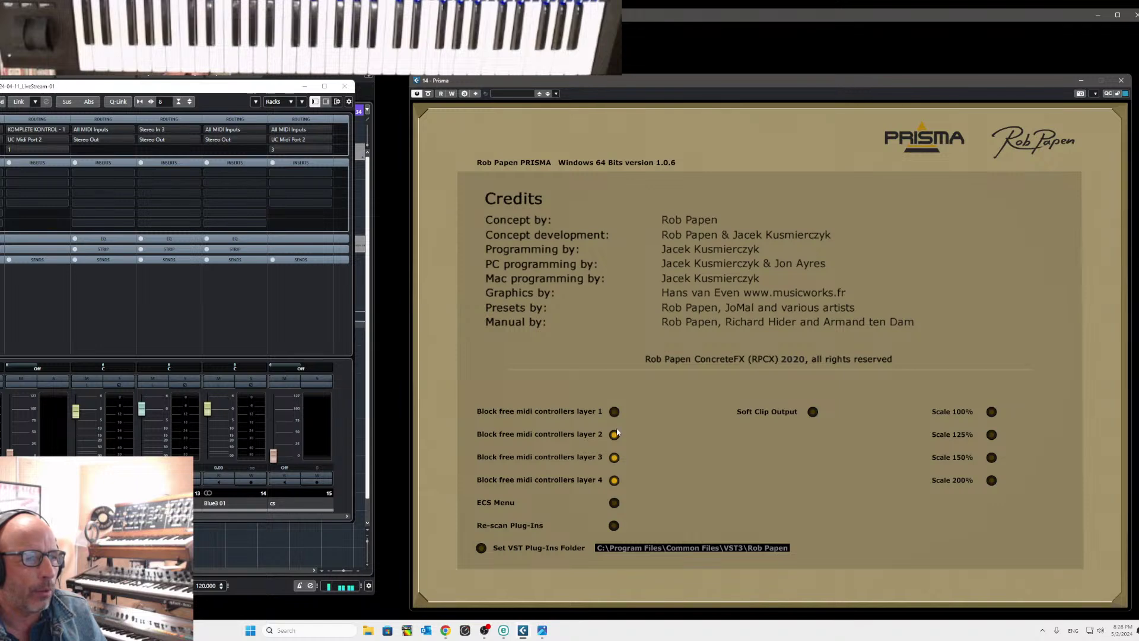
{"action": "left_click", "coordinate": [929, 136]}
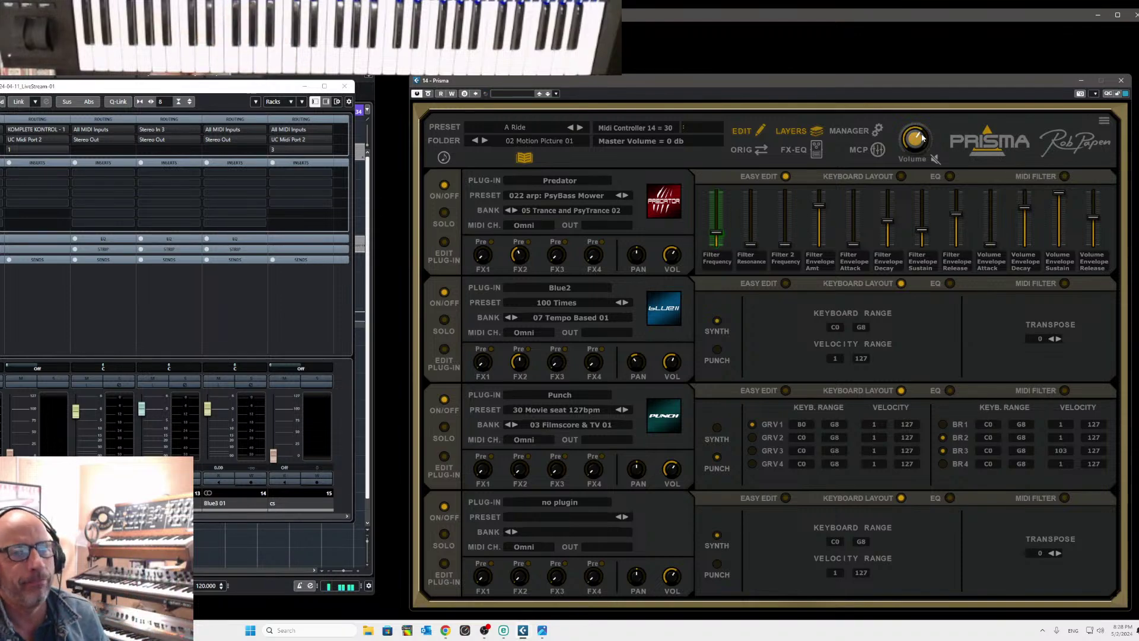
{"action": "left_click", "coordinate": [980, 143]}
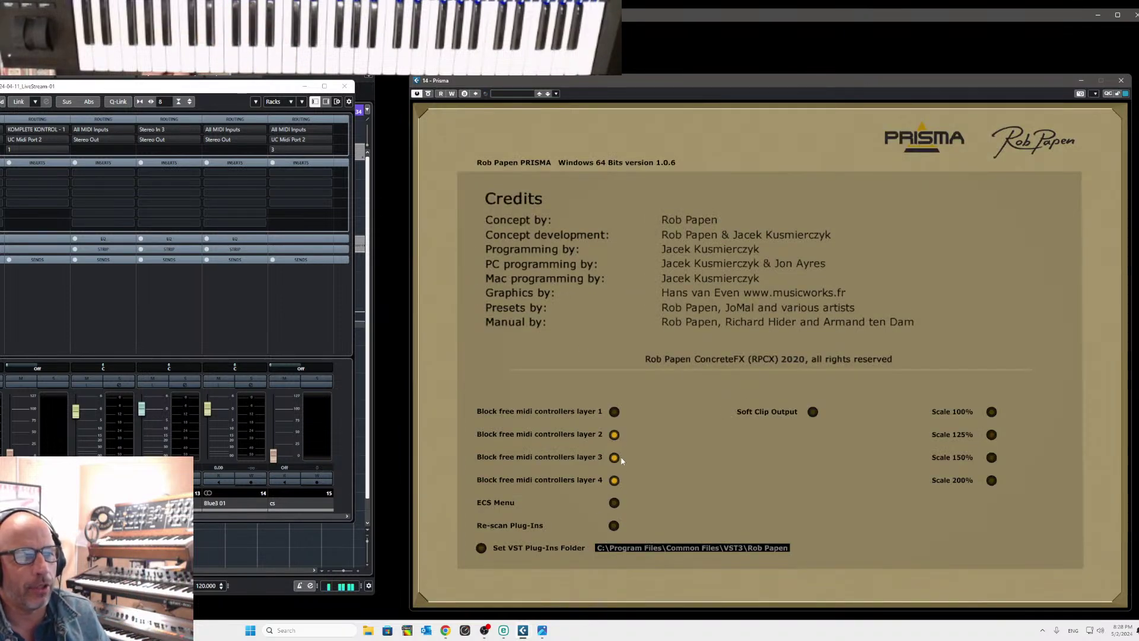
{"action": "left_click", "coordinate": [614, 412]}
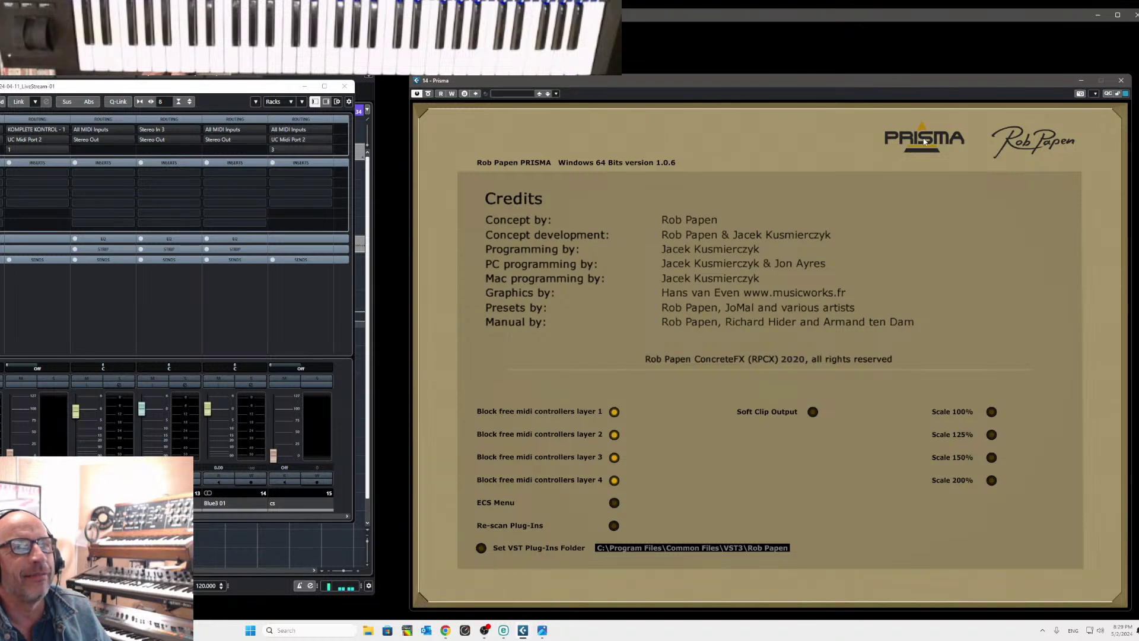
{"action": "left_click", "coordinate": [925, 143]}
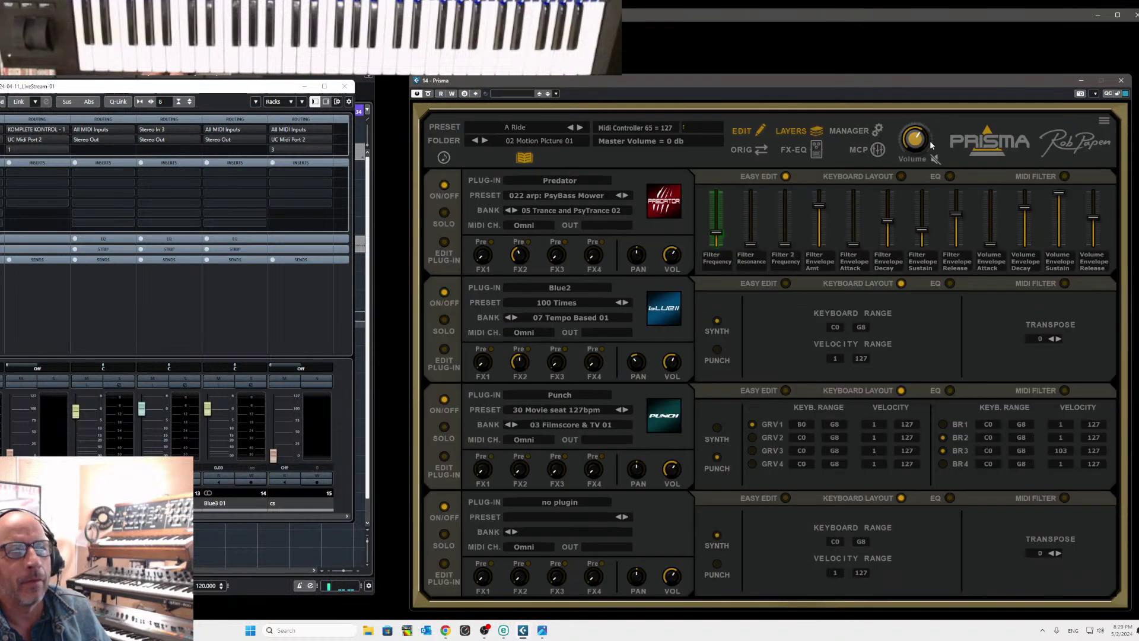
Latch layer 1's Filter Resonance slider to MIDI and unlatch it again
{"action": "right_click", "coordinate": [751, 249]}
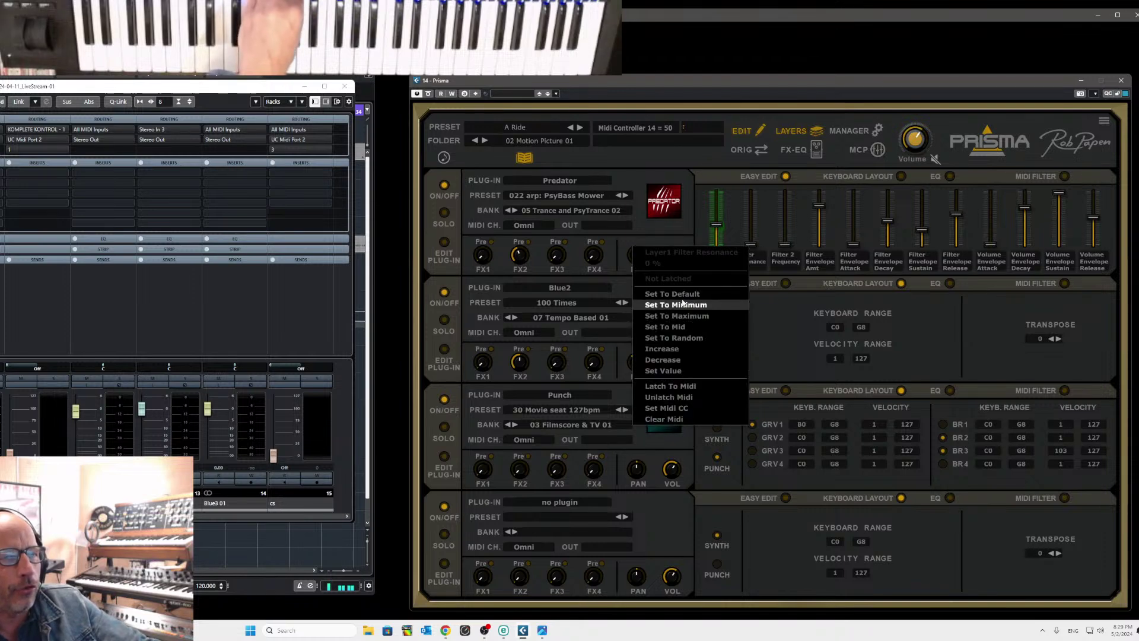
{"action": "left_click", "coordinate": [685, 386]}
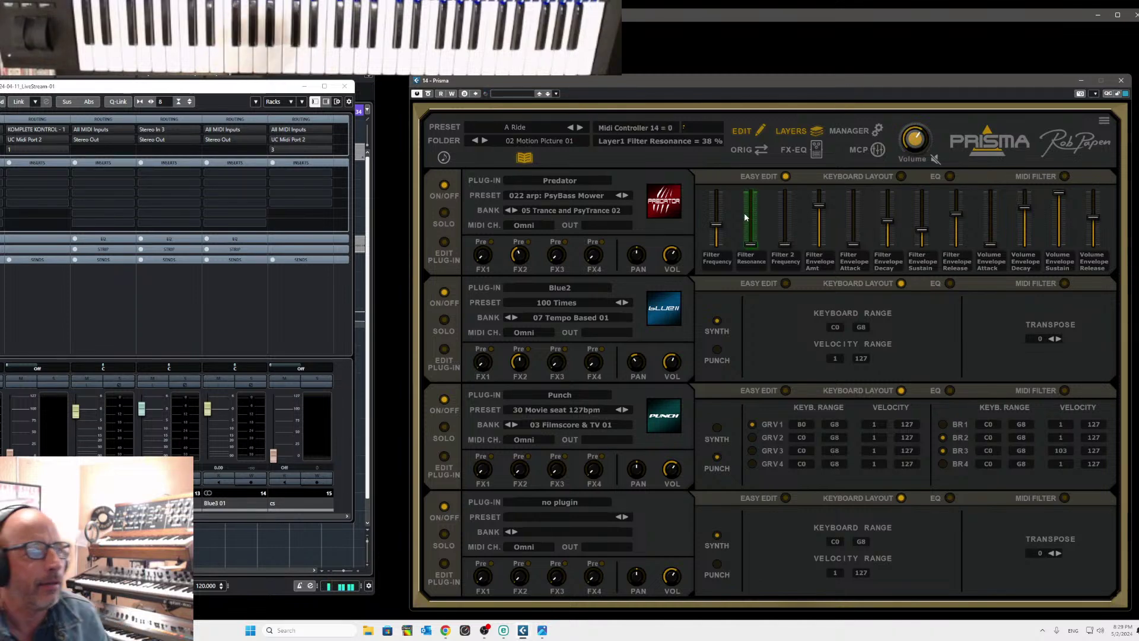
{"action": "right_click", "coordinate": [749, 219]}
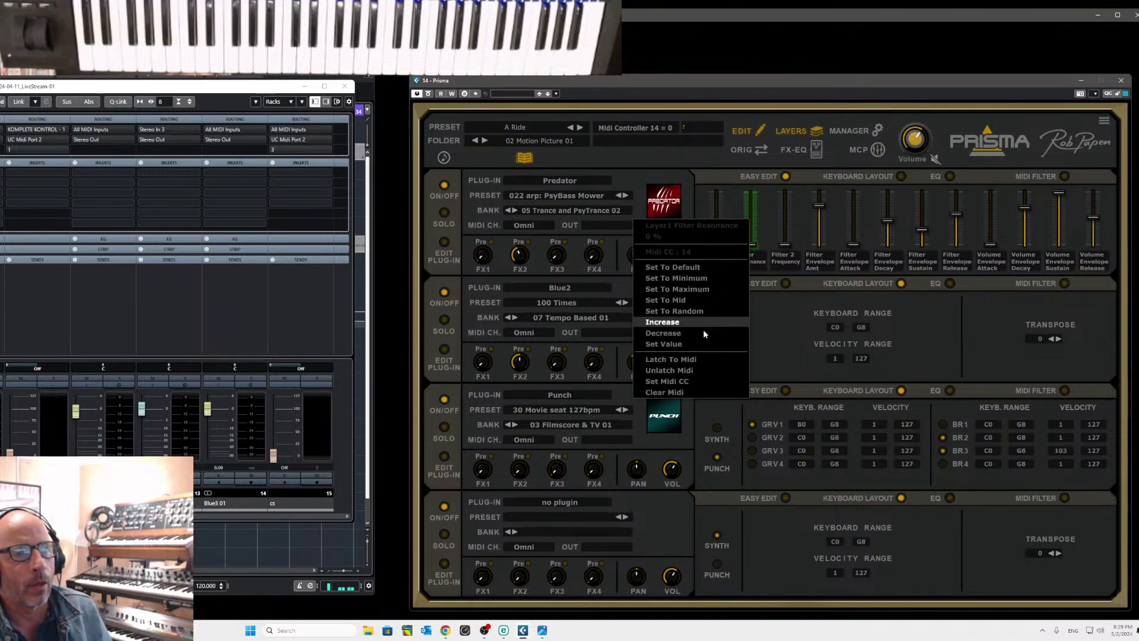
{"action": "left_click", "coordinate": [683, 371]}
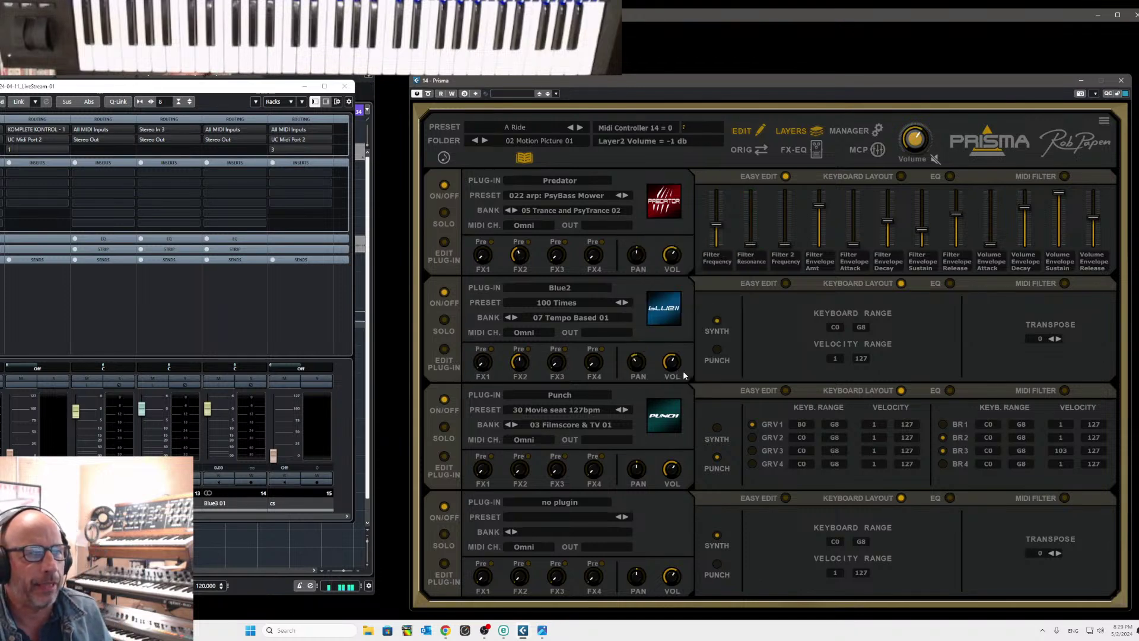
Open the preset manager and load the May Visit 2024 preset by selecting the 97 User Presets bank folder
{"action": "left_click", "coordinate": [878, 150]}
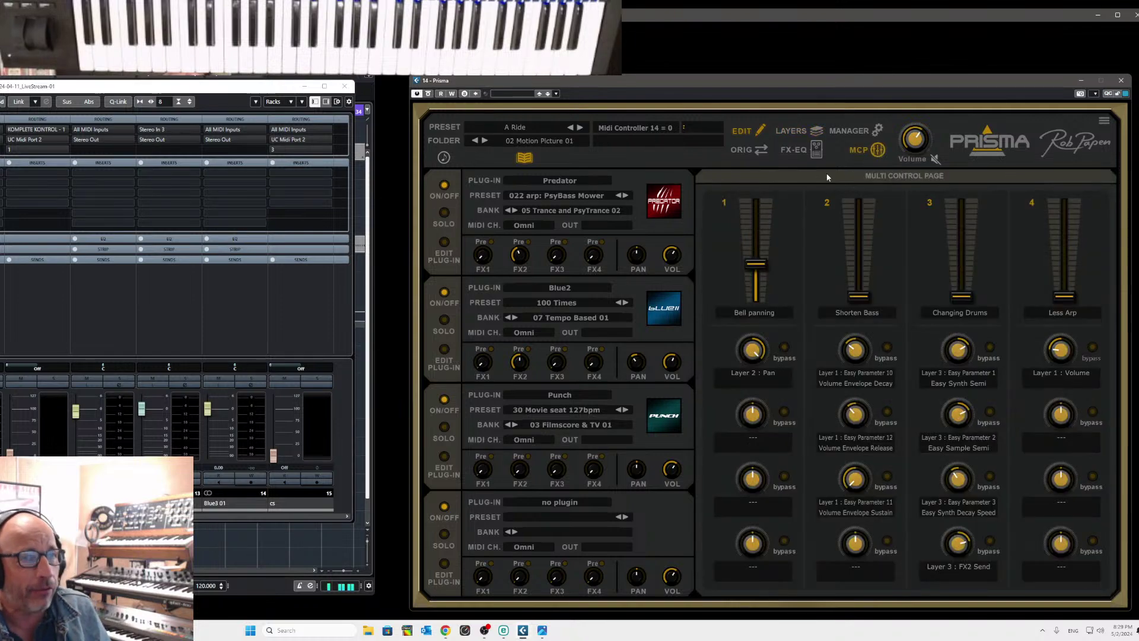
{"action": "left_click", "coordinate": [848, 131]}
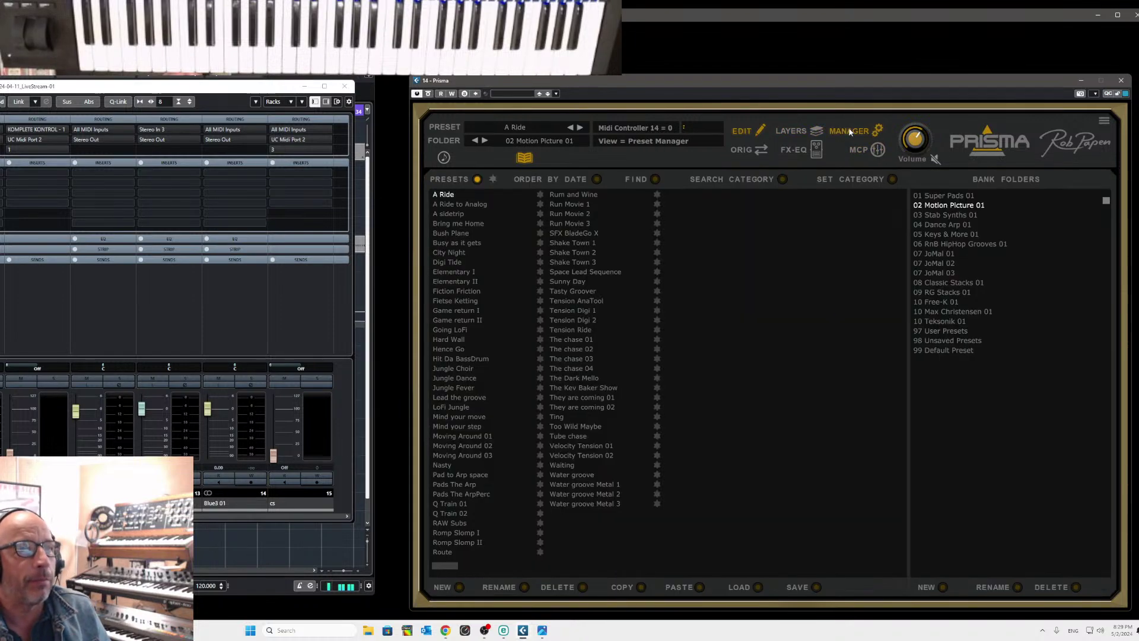
{"action": "left_click", "coordinate": [937, 330]}
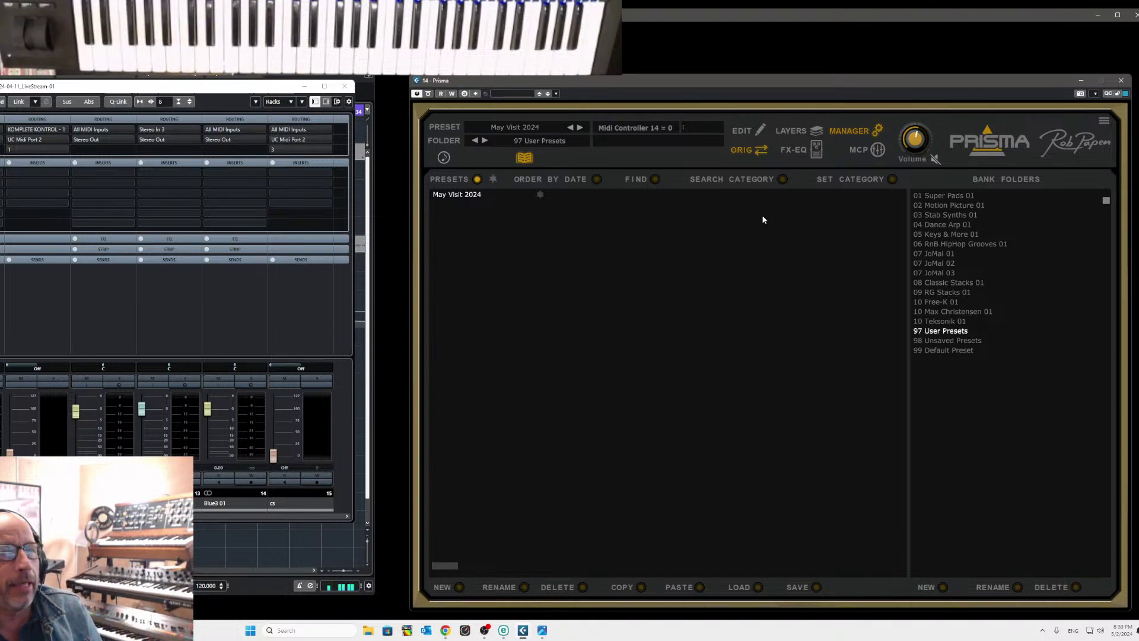
Examine the May Visit 2024 preset's multi control page and its entry in the preset manager
{"action": "left_click", "coordinate": [876, 151]}
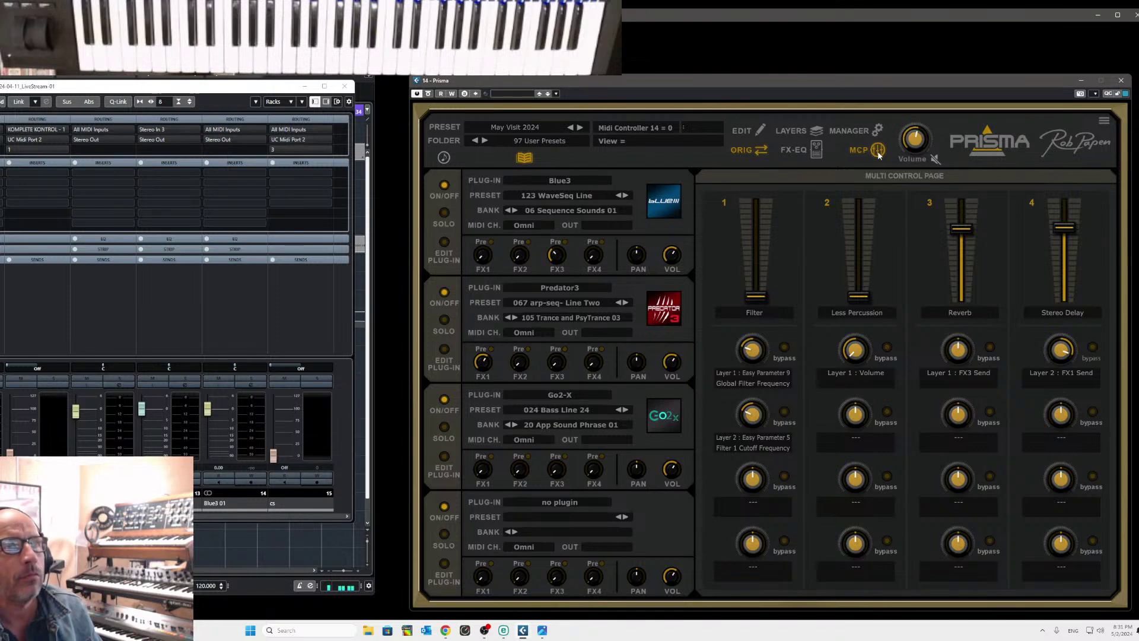
{"action": "left_click", "coordinate": [850, 131]}
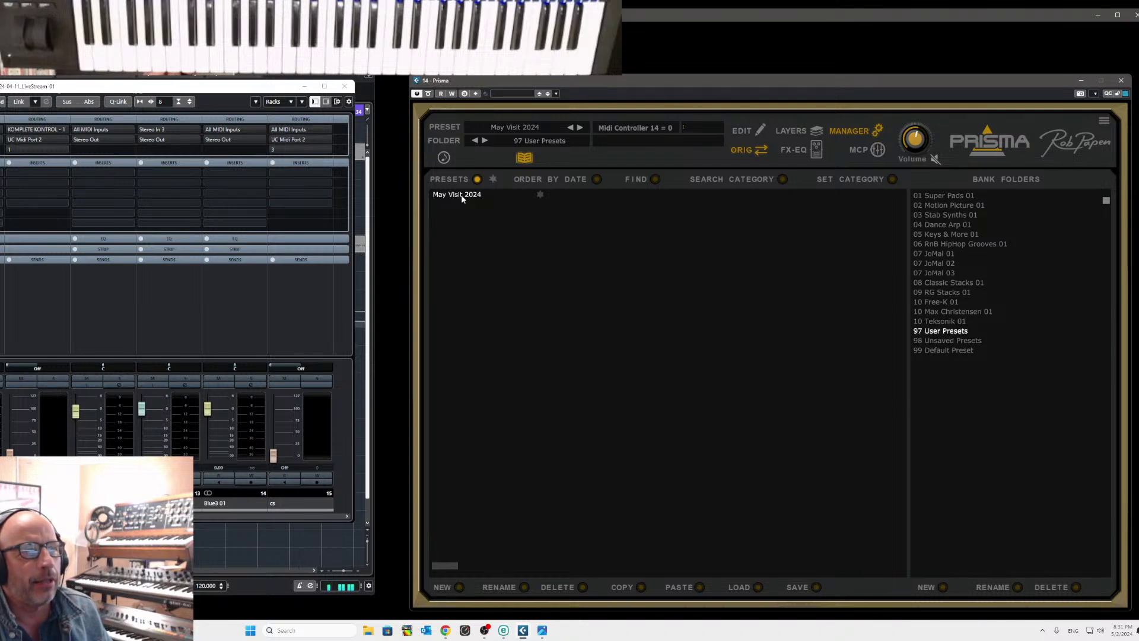
{"action": "left_click", "coordinate": [880, 152]}
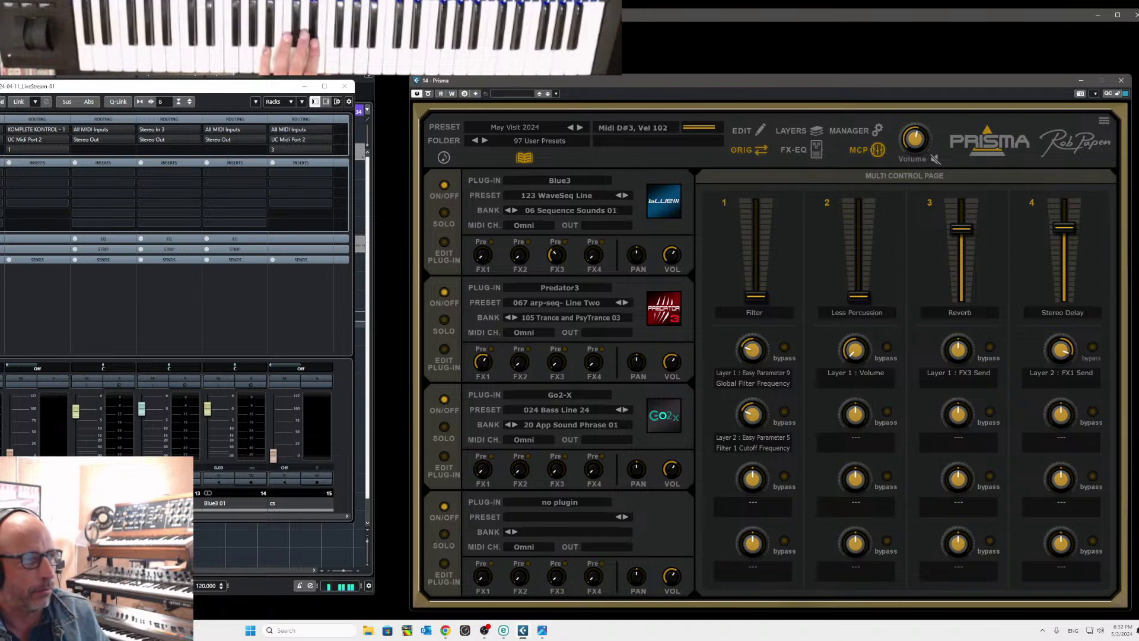
Minimise the mixer window and try out the Less Percussion, Filter and Stereo Delay multi control sliders
{"action": "left_click", "coordinate": [304, 86]}
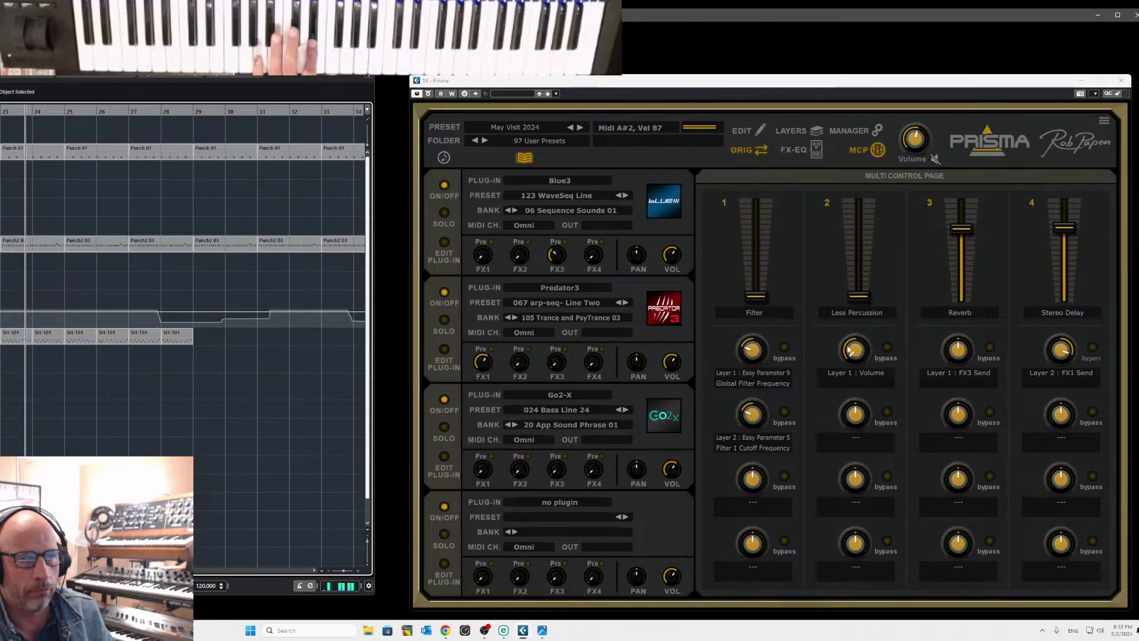
{"action": "left_click_drag", "start_coordinate": [868, 296], "coordinate": [870, 333]}
{"action": "left_click_drag", "start_coordinate": [756, 296], "coordinate": [798, 350]}
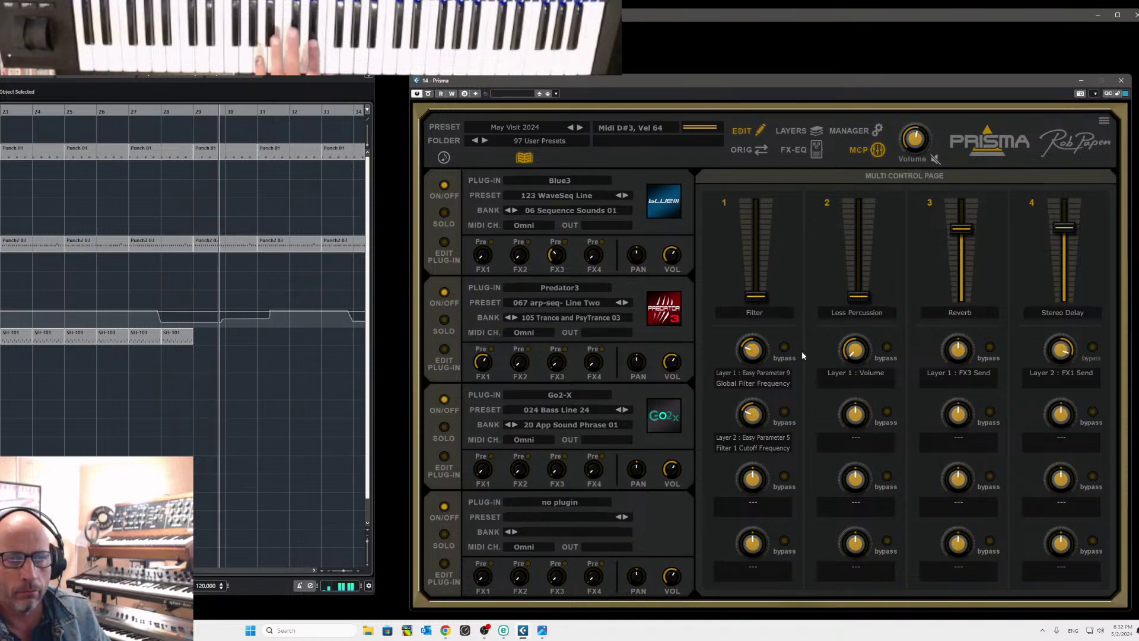
{"action": "left_click", "coordinate": [1074, 226]}
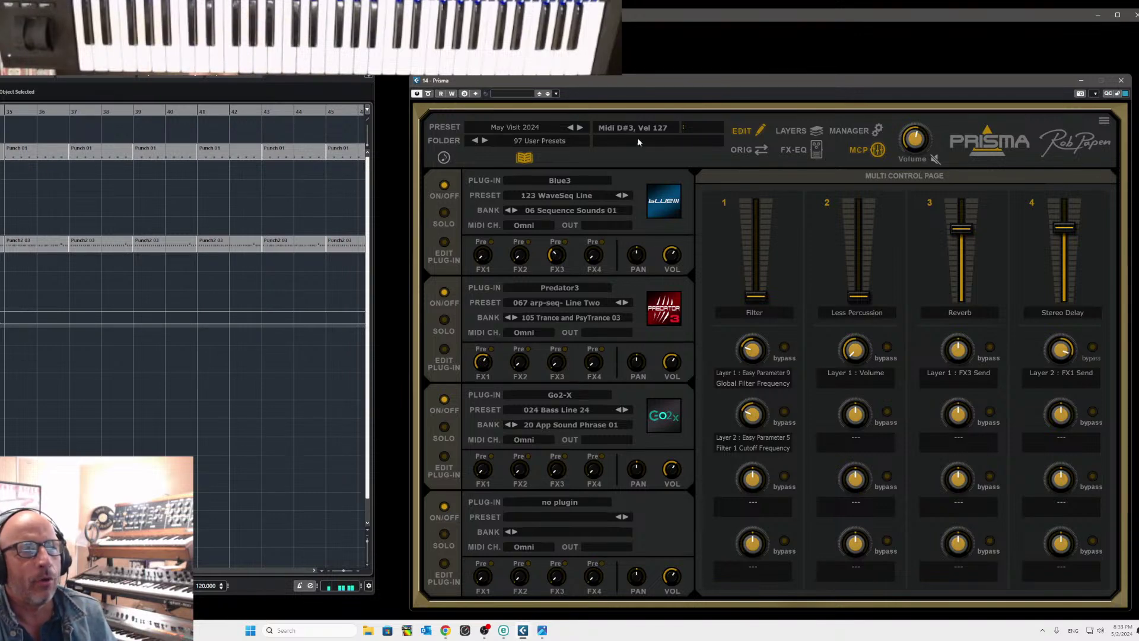
Create a new empty preset named "Chat Arround" in the 97 User Presets folder
{"action": "left_click", "coordinate": [538, 129]}
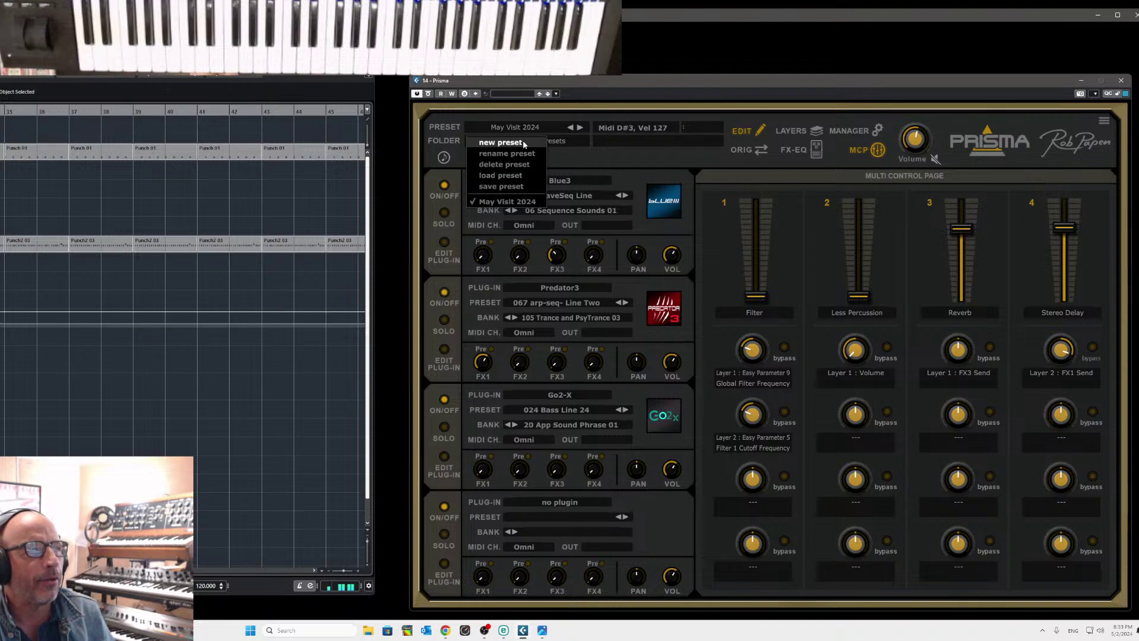
{"action": "left_click", "coordinate": [521, 140]}
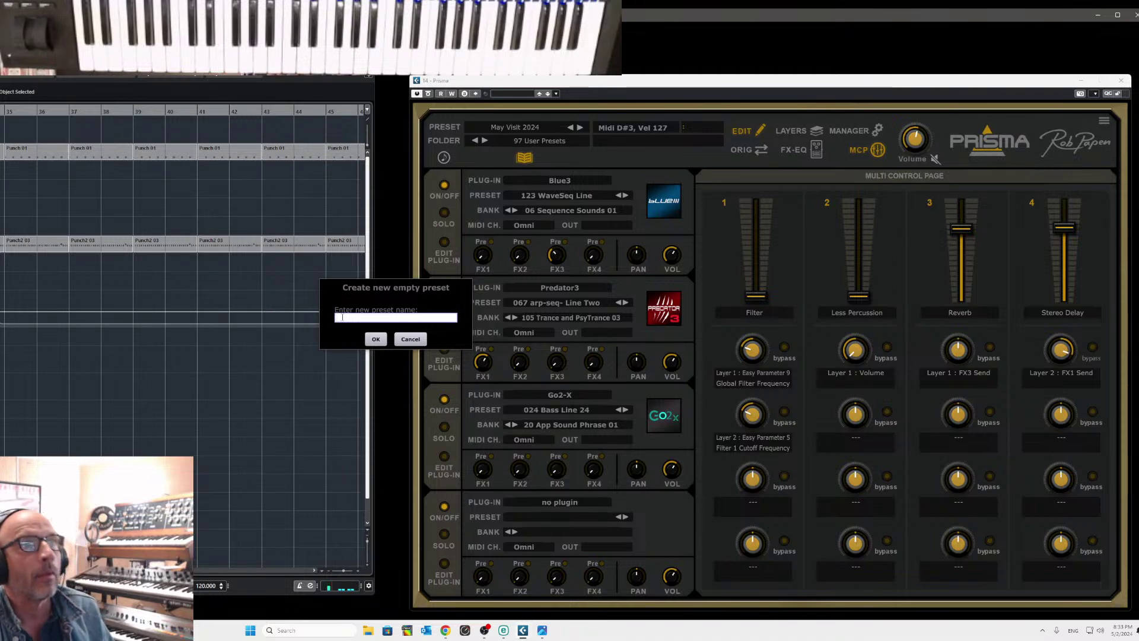
{"action": "type", "text": "Cha"}
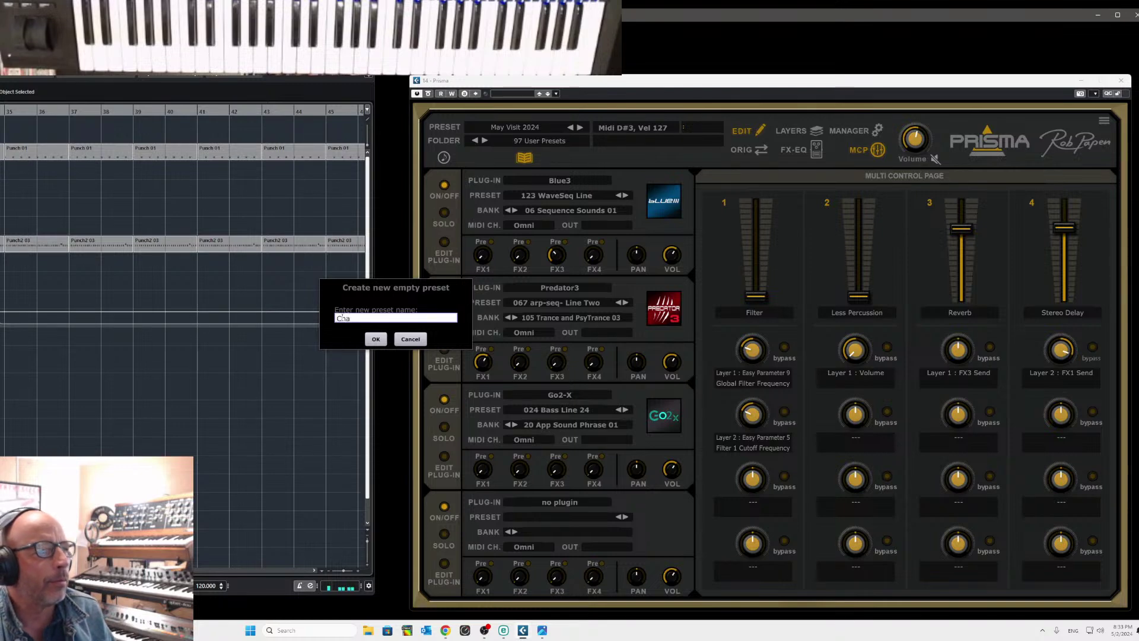
{"action": "type", "text": "t Arround"}
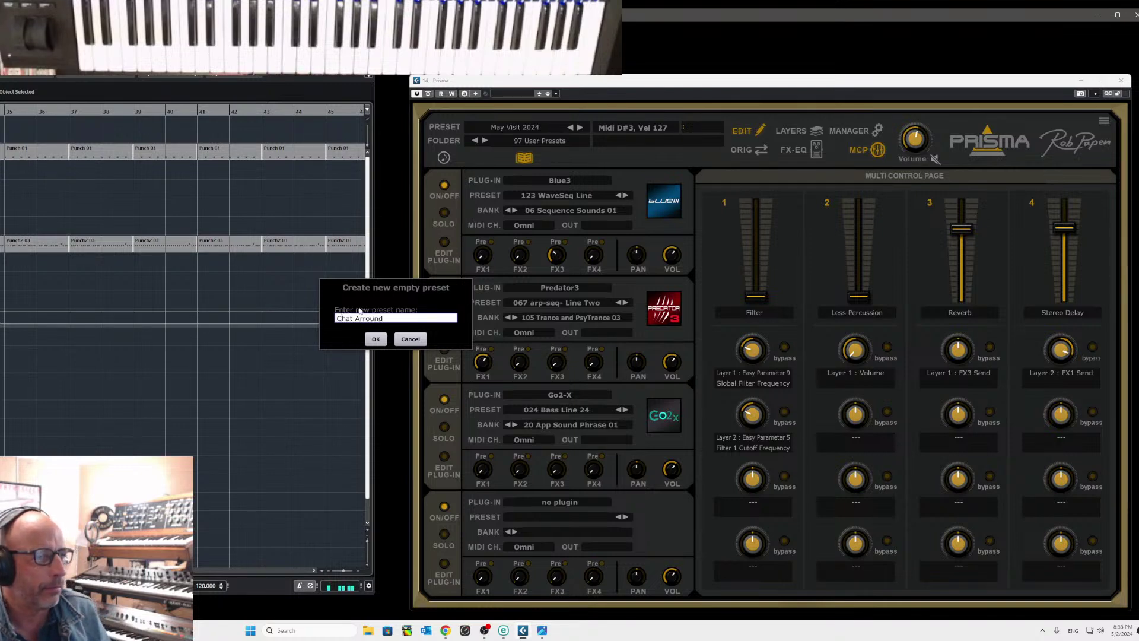
{"action": "left_click", "coordinate": [377, 340]}
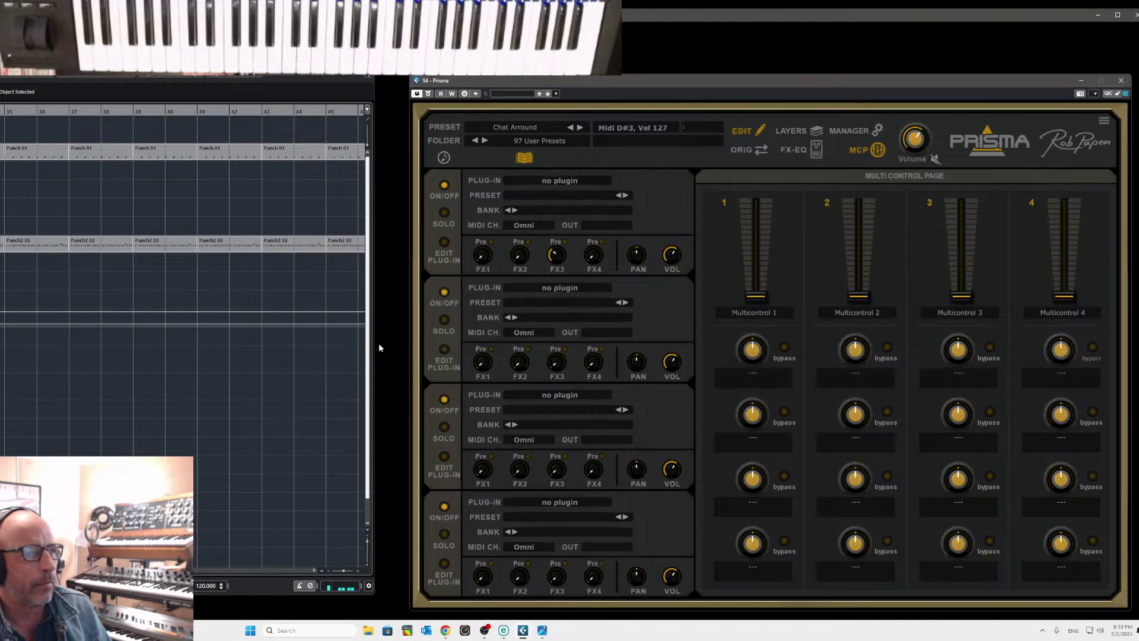
Load the Albino 3 plug-in into the first layer, open its editor and place it over the Prisma window
{"action": "left_click", "coordinate": [560, 181]}
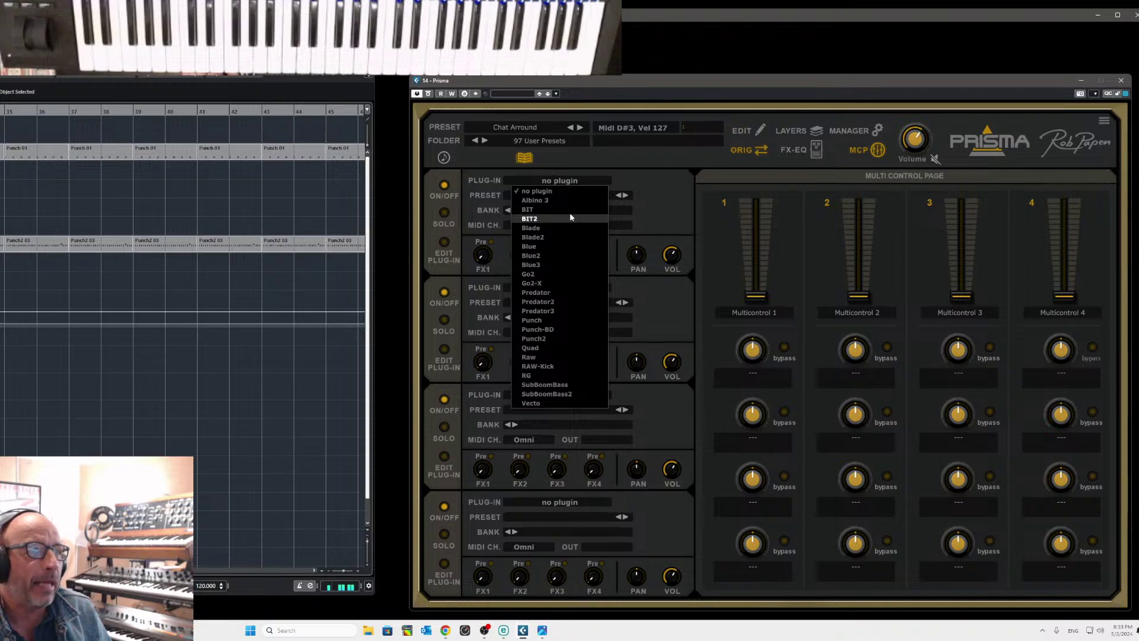
{"action": "left_click", "coordinate": [551, 201]}
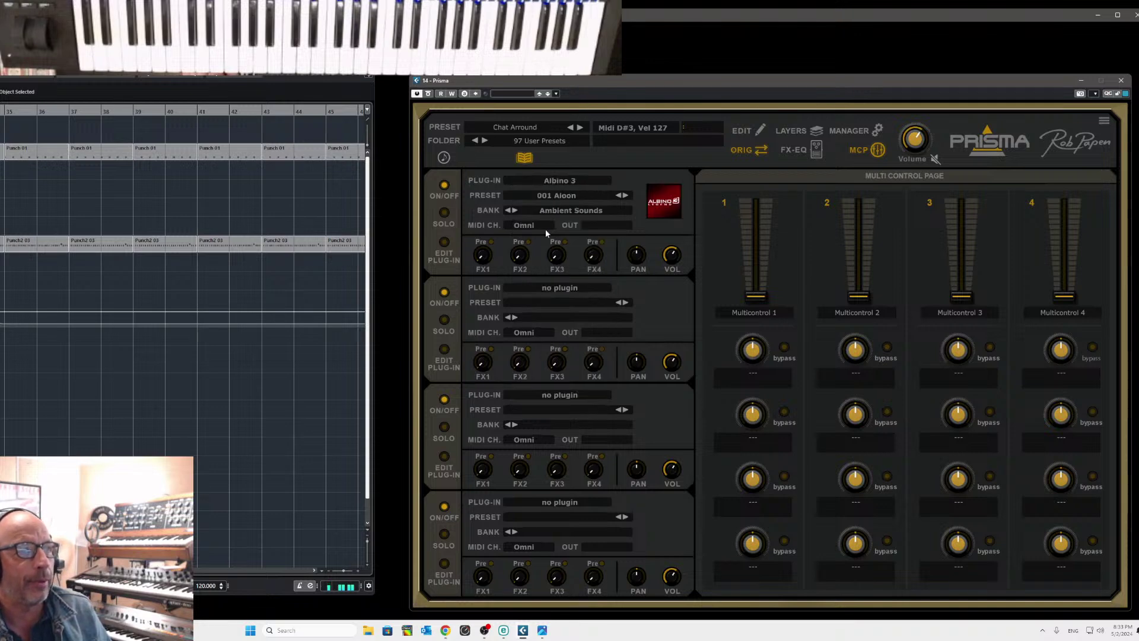
{"action": "left_click", "coordinate": [451, 261]}
{"action": "left_click_drag", "start_coordinate": [178, 89], "coordinate": [902, 121]}
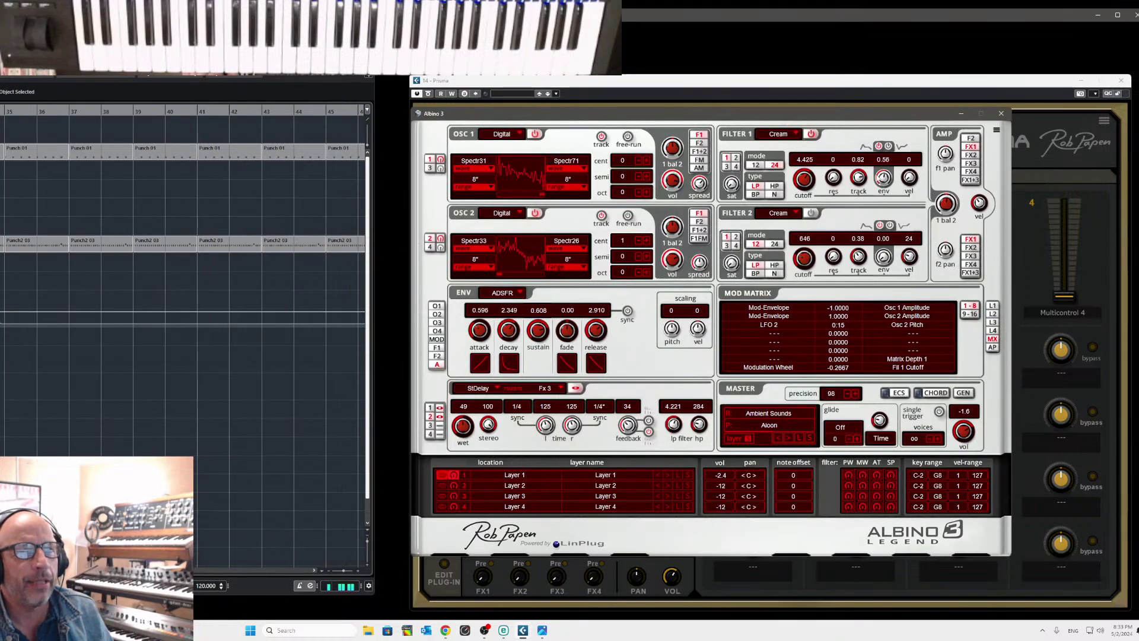
Load the EmEs-10 ArpPatch1 preset from Albino 3's Sequence Sounds bank
{"action": "left_click", "coordinate": [768, 414]}
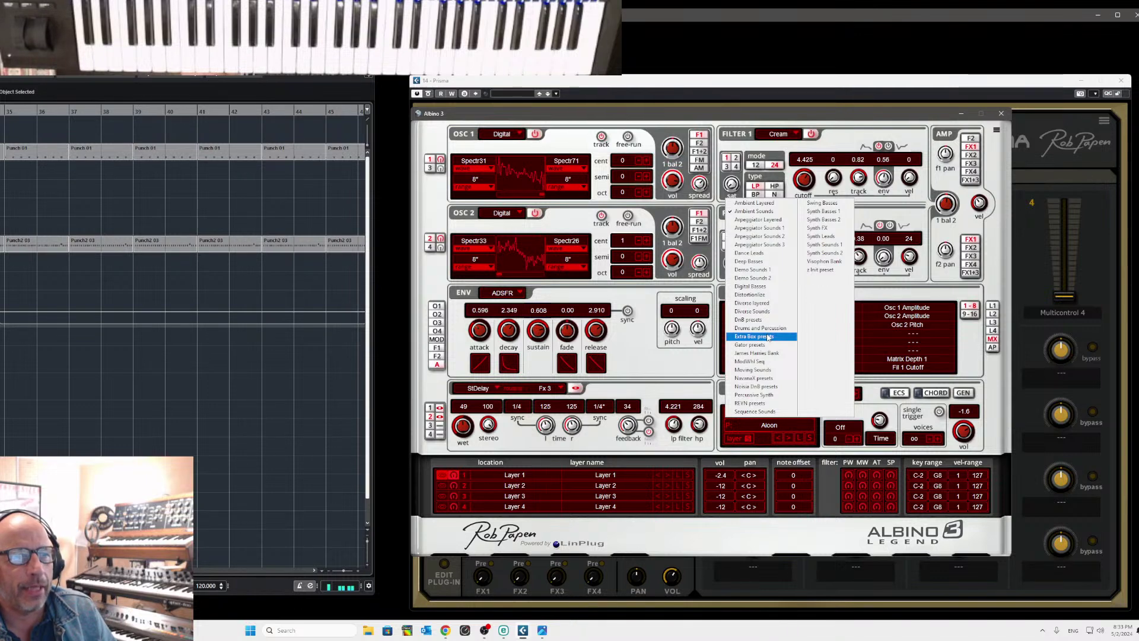
{"action": "left_click", "coordinate": [777, 413]}
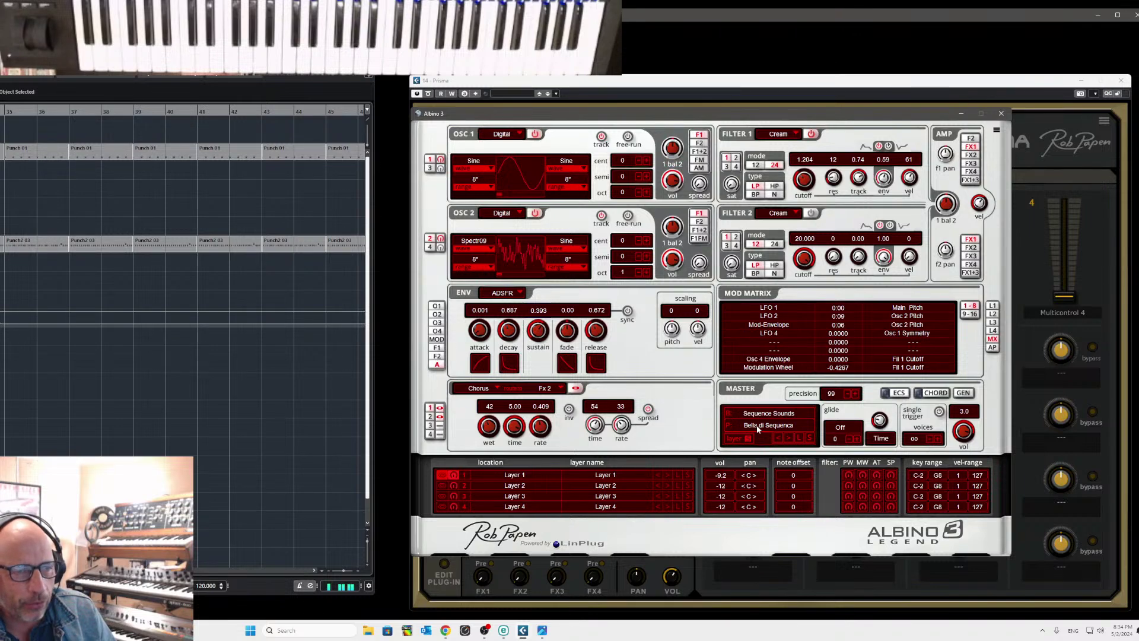
{"action": "left_click", "coordinate": [759, 427]}
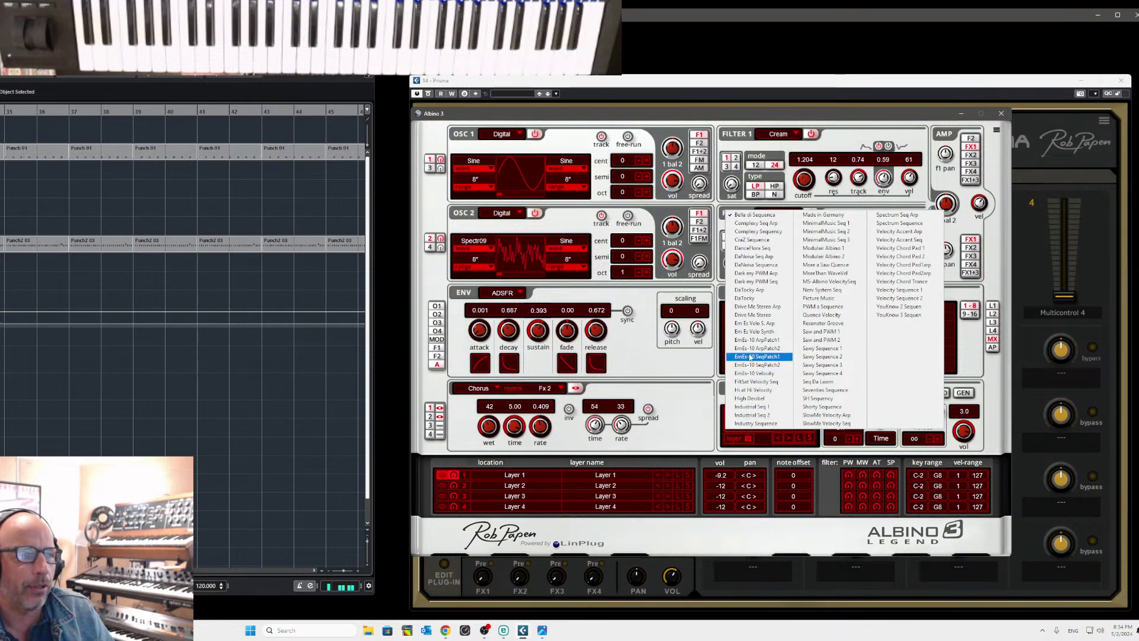
{"action": "left_click", "coordinate": [753, 339]}
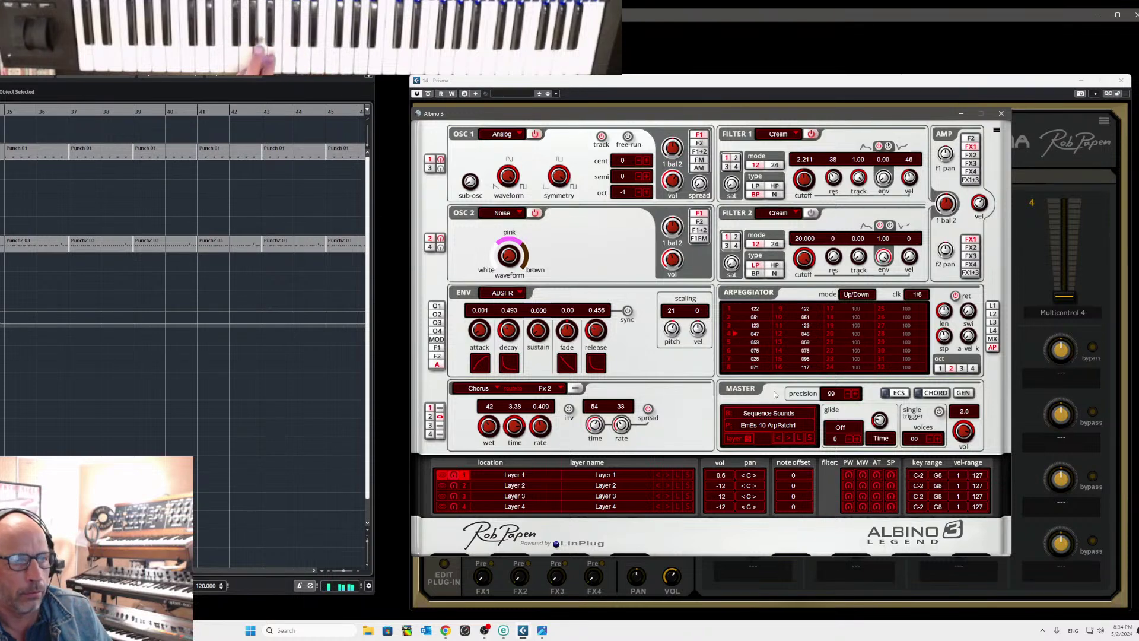
Audition the presets following EmEs-10 ArpPatch1 up to Hi at Hi Velocity, stepping back to EmEs-10 ArpPatch1
{"action": "left_click", "coordinate": [788, 436]}
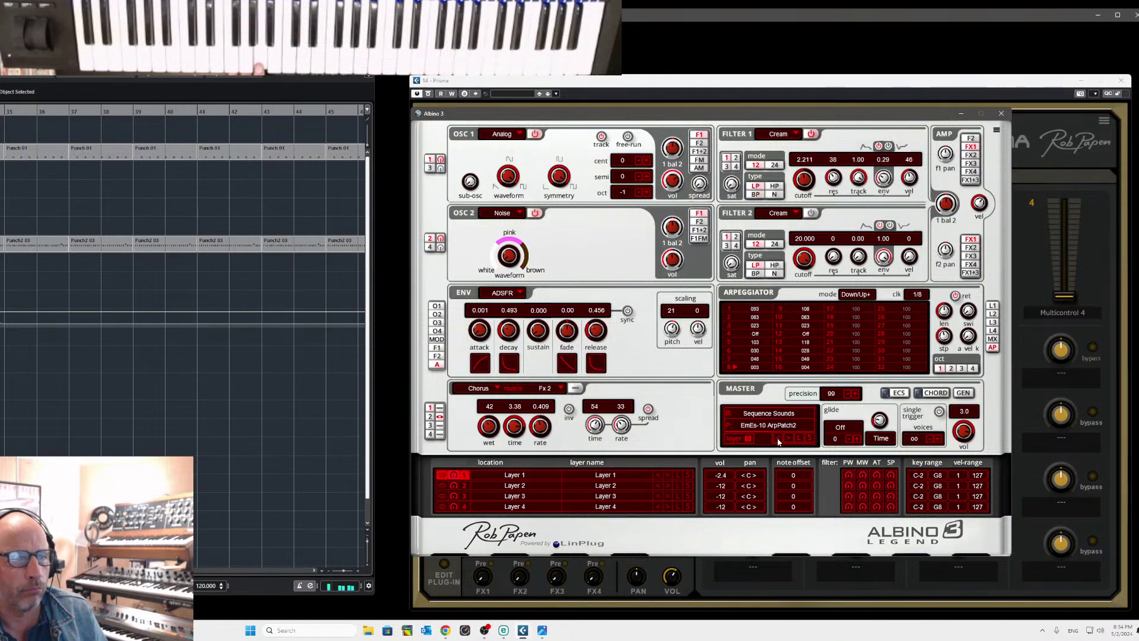
{"action": "left_click", "coordinate": [786, 437]}
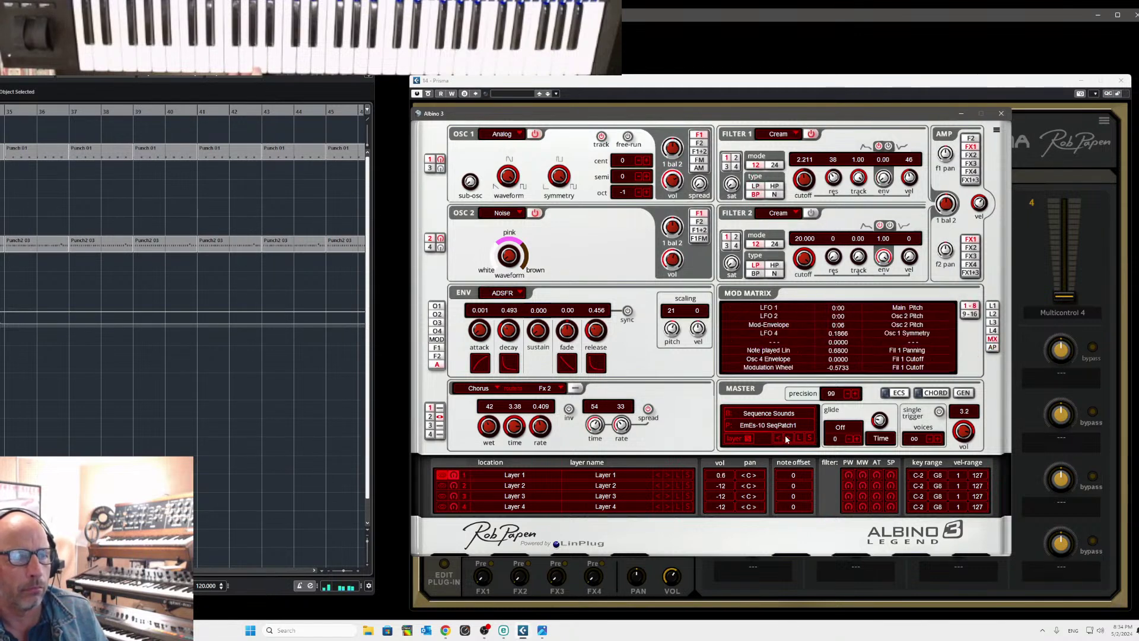
{"action": "left_click", "coordinate": [788, 438]}
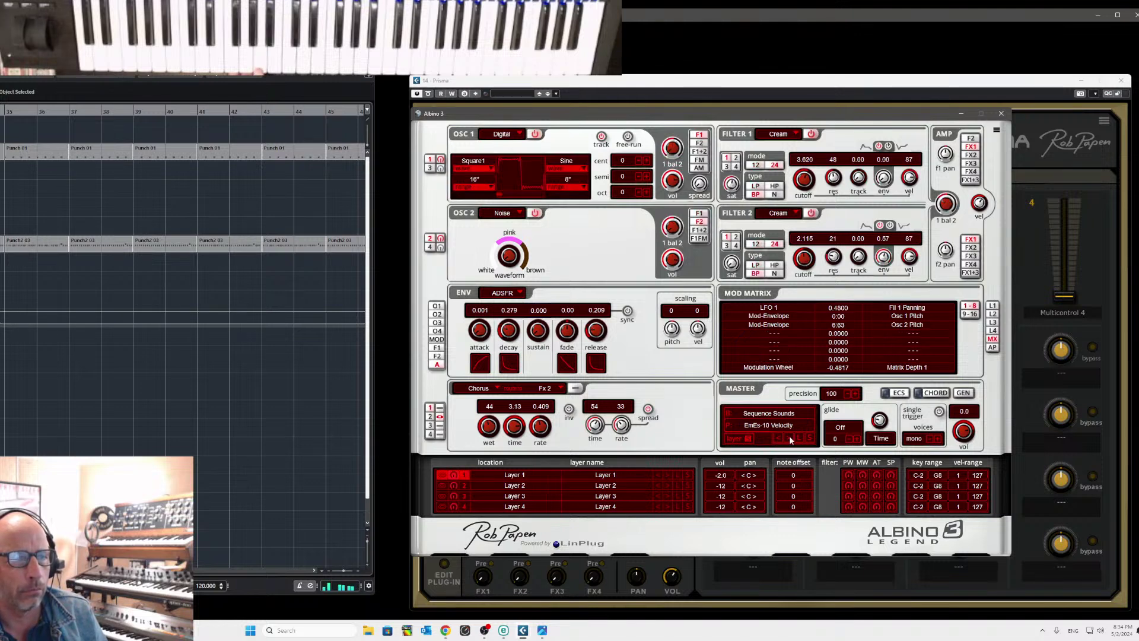
{"action": "left_click", "coordinate": [789, 438]}
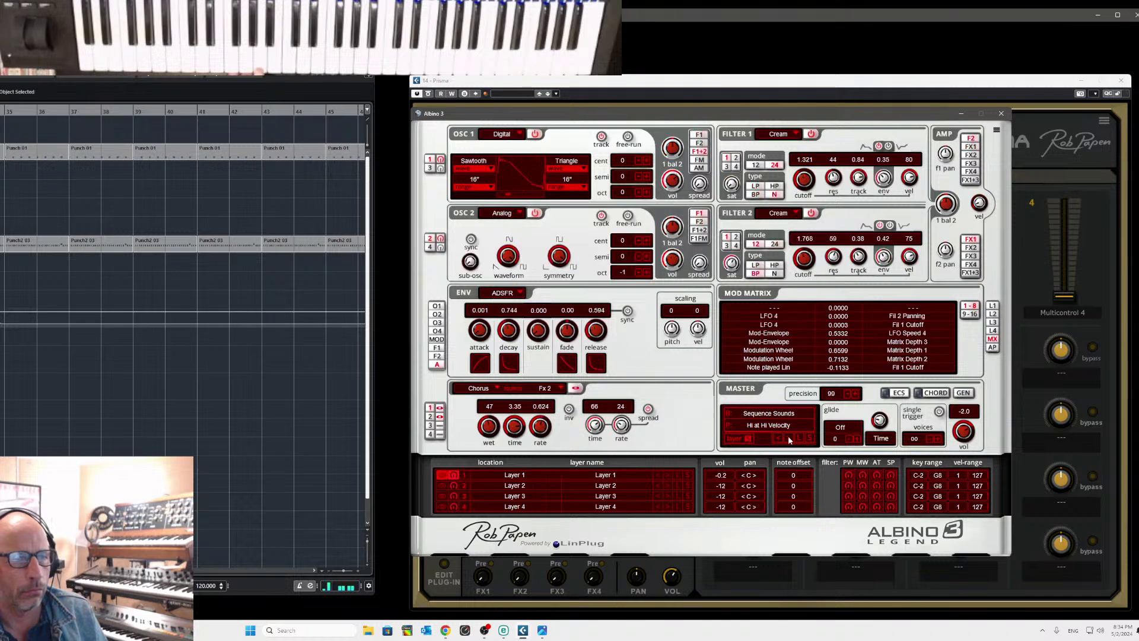
{"action": "left_click", "coordinate": [778, 437]}
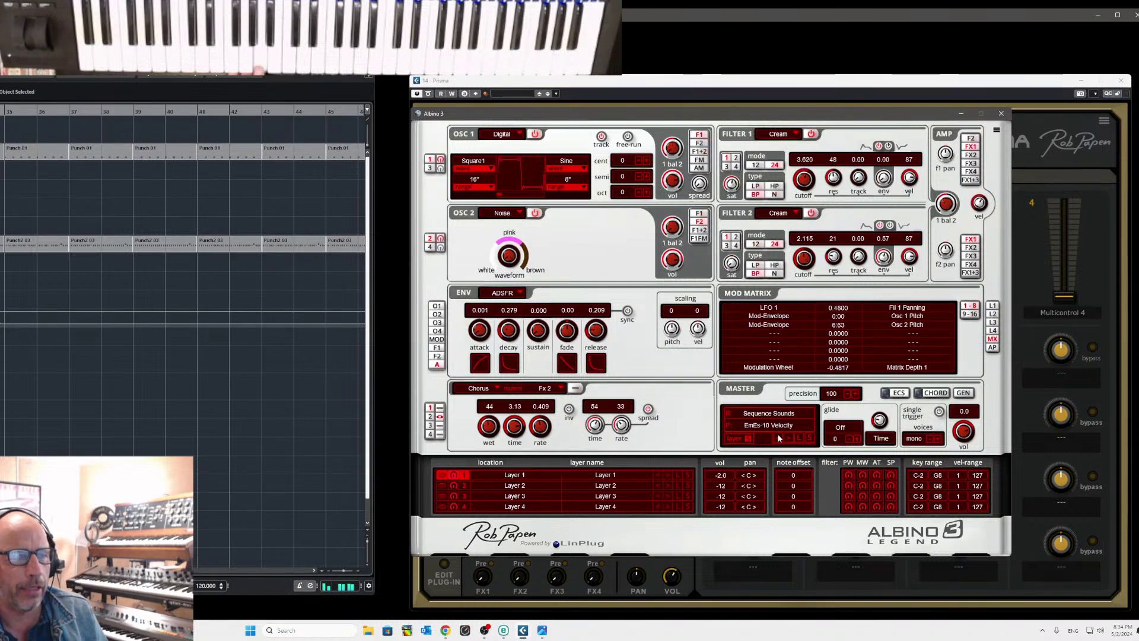
{"action": "left_click", "coordinate": [778, 437]}
{"action": "left_click", "coordinate": [779, 438]}
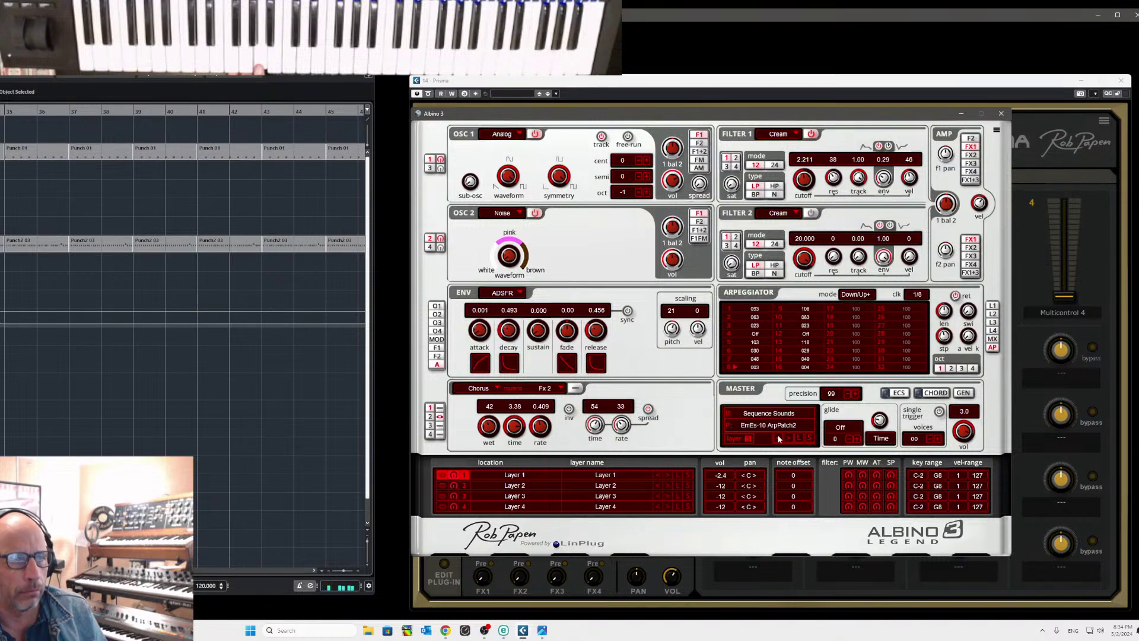
{"action": "left_click", "coordinate": [779, 438]}
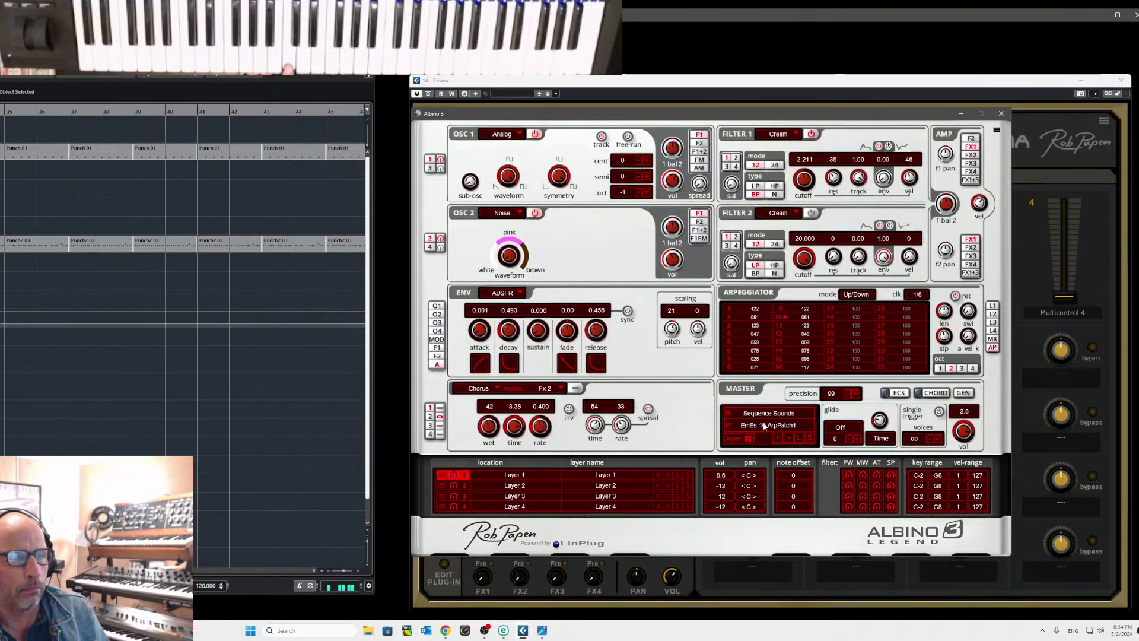
Try the Velocity Chord Pad 2 preset, then step back through the bank to Velocity Accent Arp
{"action": "left_click", "coordinate": [765, 424]}
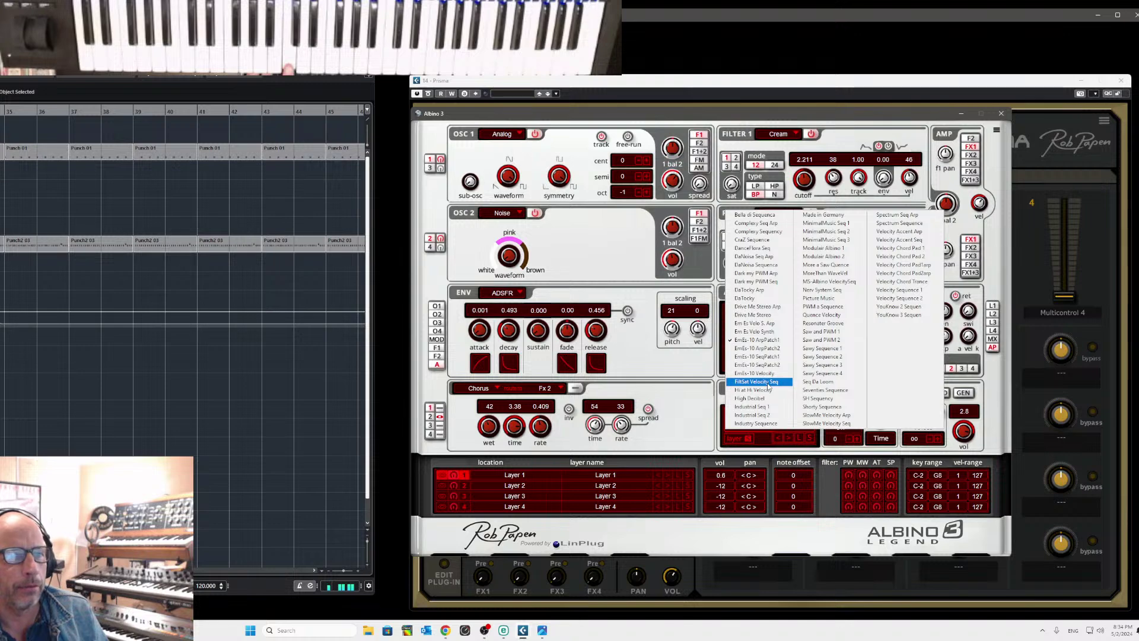
{"action": "left_click", "coordinate": [894, 256]}
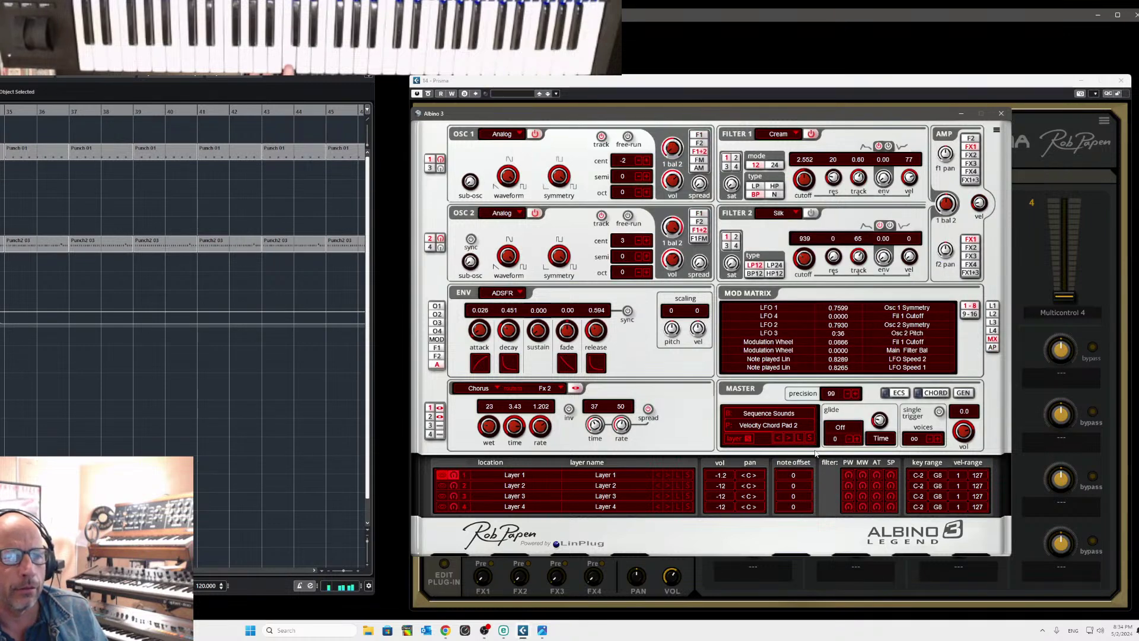
{"action": "left_click", "coordinate": [778, 438]}
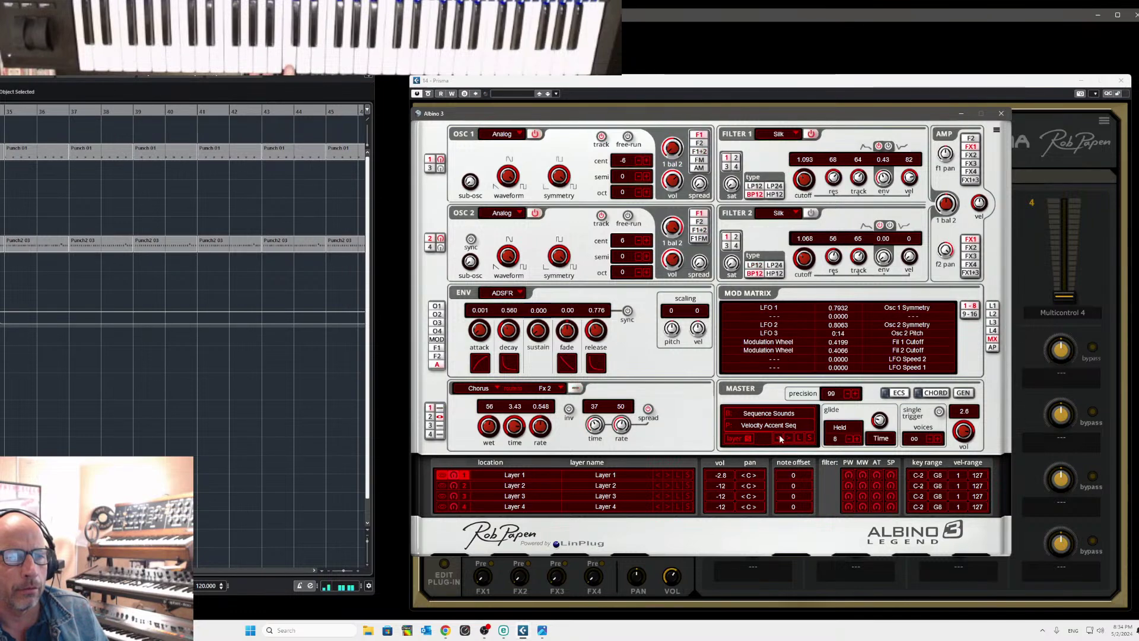
{"action": "left_click", "coordinate": [779, 439]}
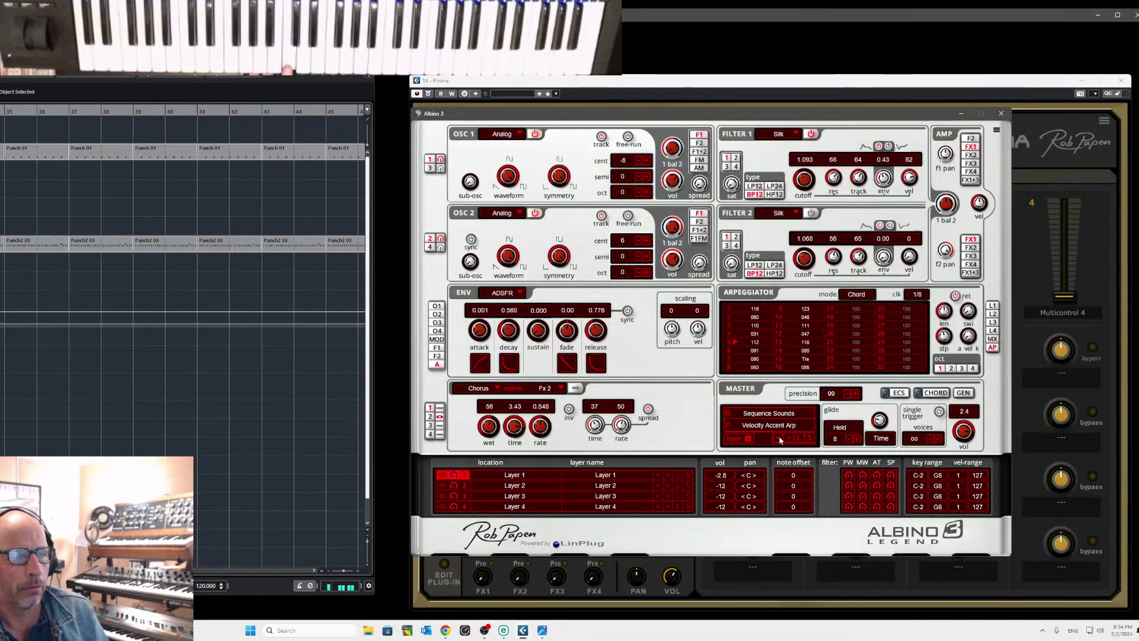
Bypass Albino 3's Fx 3 stereo delay, switch arpeggiator steps 2 and 11 off, and close the editor
{"action": "left_click", "coordinate": [430, 424]}
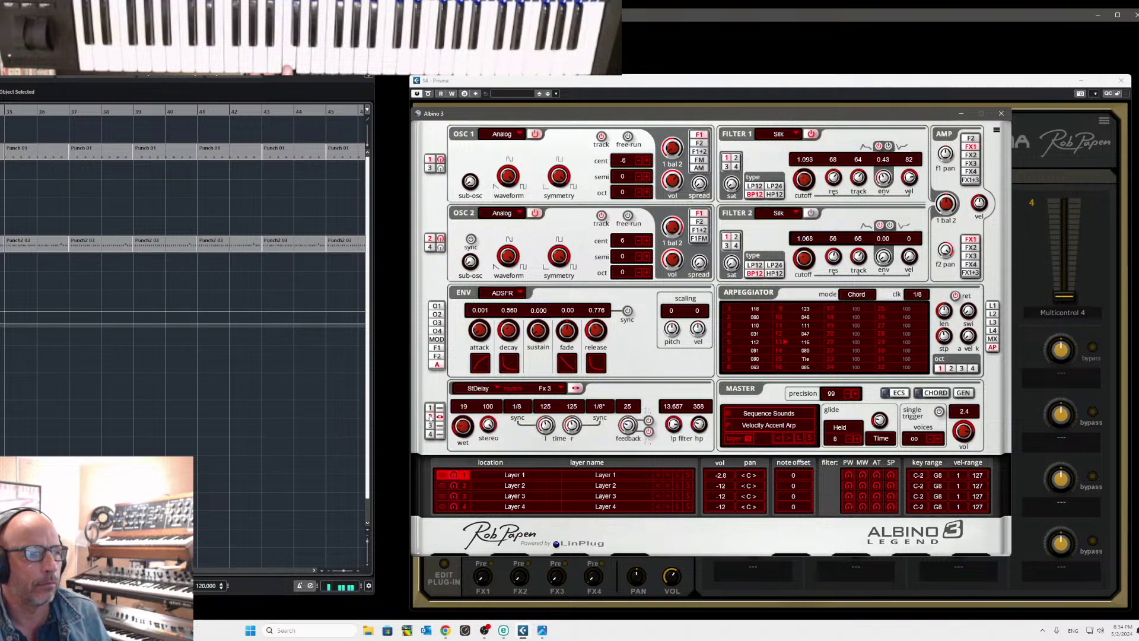
{"action": "left_click", "coordinate": [439, 417]}
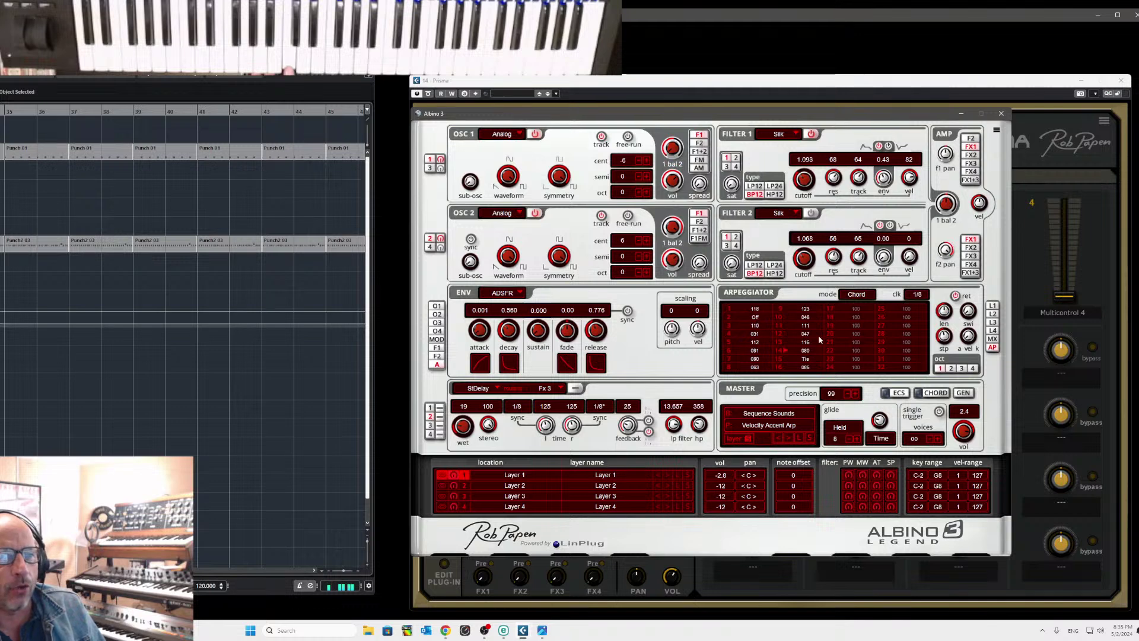
{"action": "left_click", "coordinate": [805, 325]}
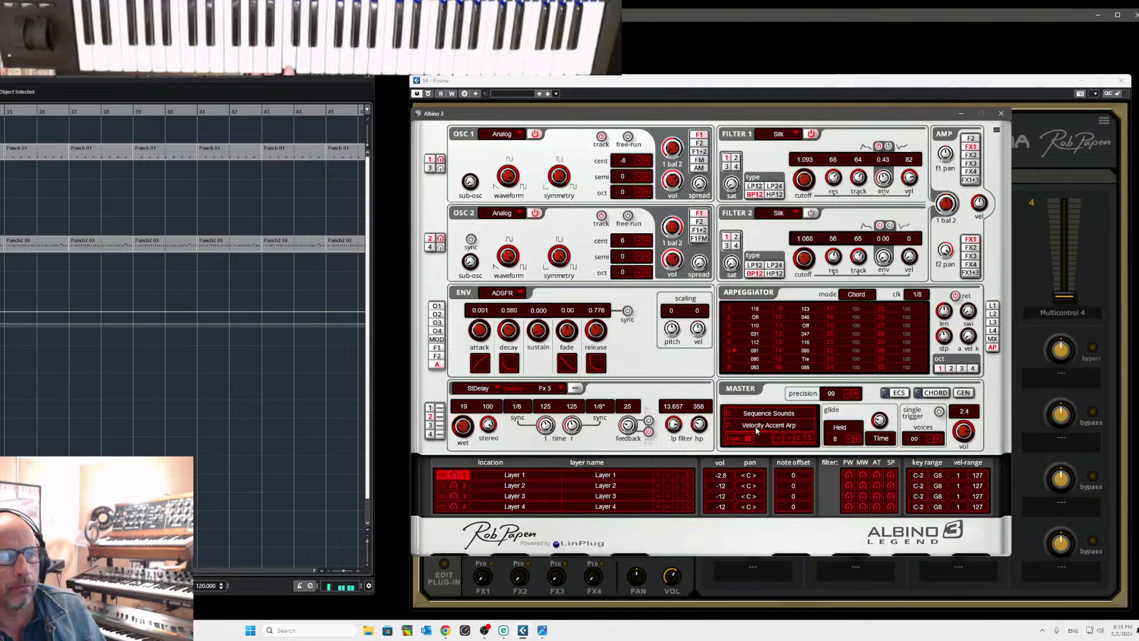
{"action": "left_click", "coordinate": [1001, 114]}
Load the Go2-X plug-in into the second layer and place its editor over the Prisma window
{"action": "left_click", "coordinate": [562, 288]}
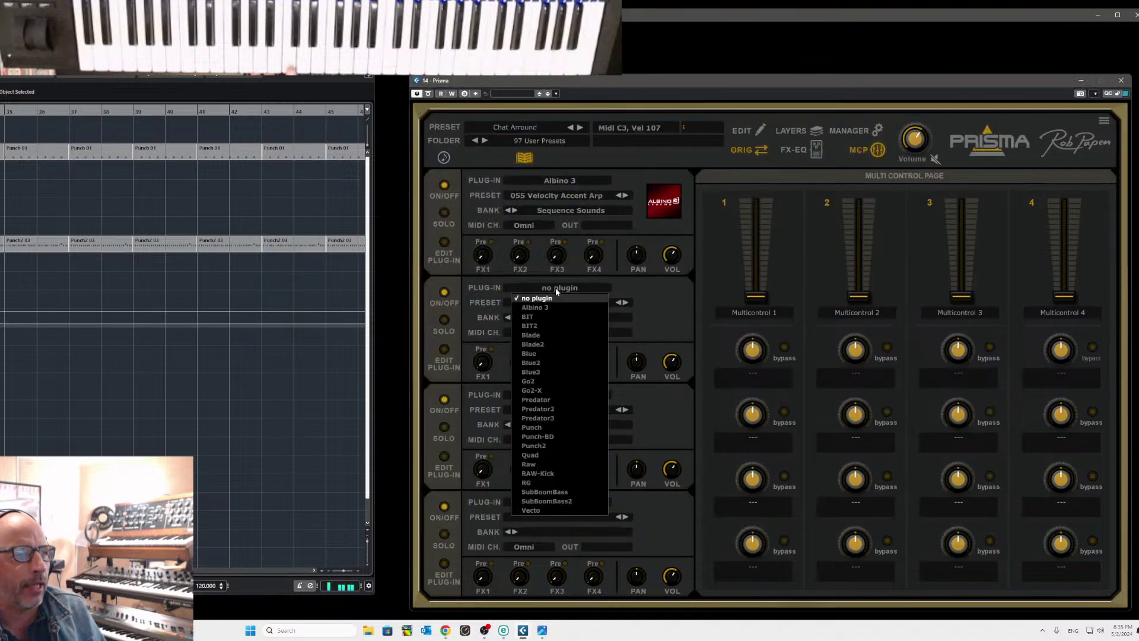
{"action": "left_click", "coordinate": [532, 391]}
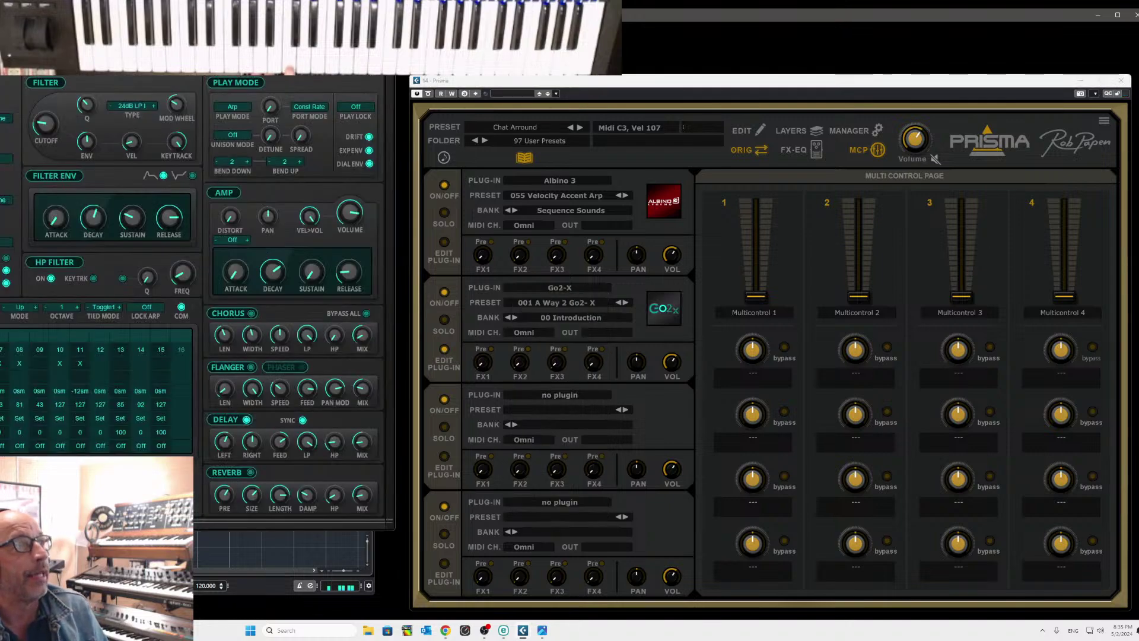
{"action": "left_click_drag", "start_coordinate": [217, 10], "coordinate": [957, 92]}
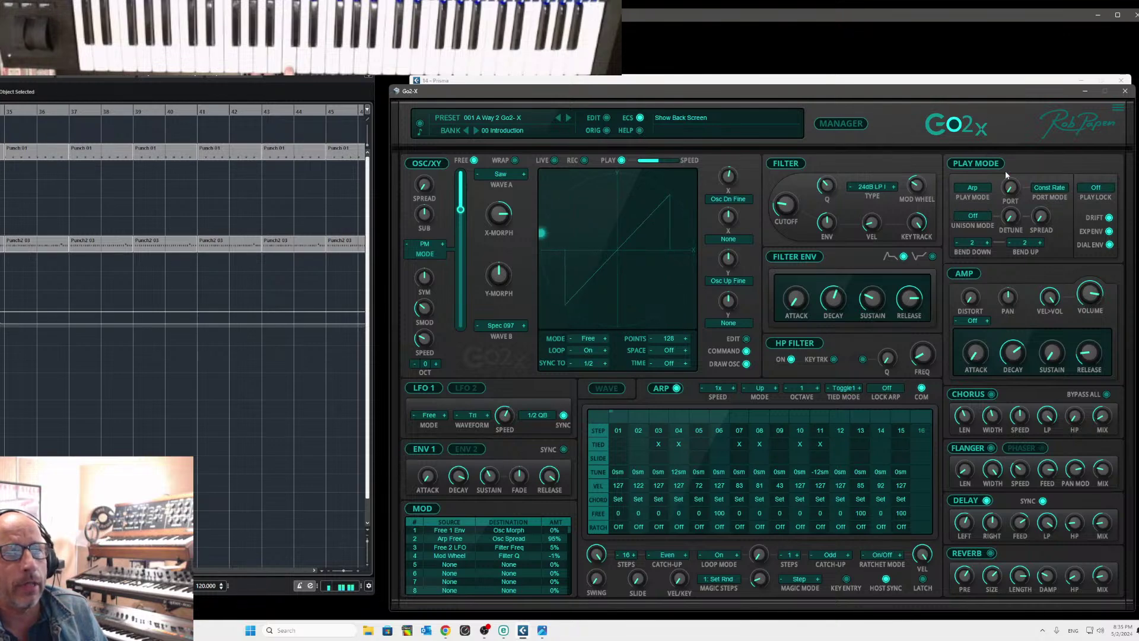
Select the 20 Klangwelt 01 bank in Go2-X's manager and load the Landscape2 GA preset
{"action": "left_click", "coordinate": [837, 124]}
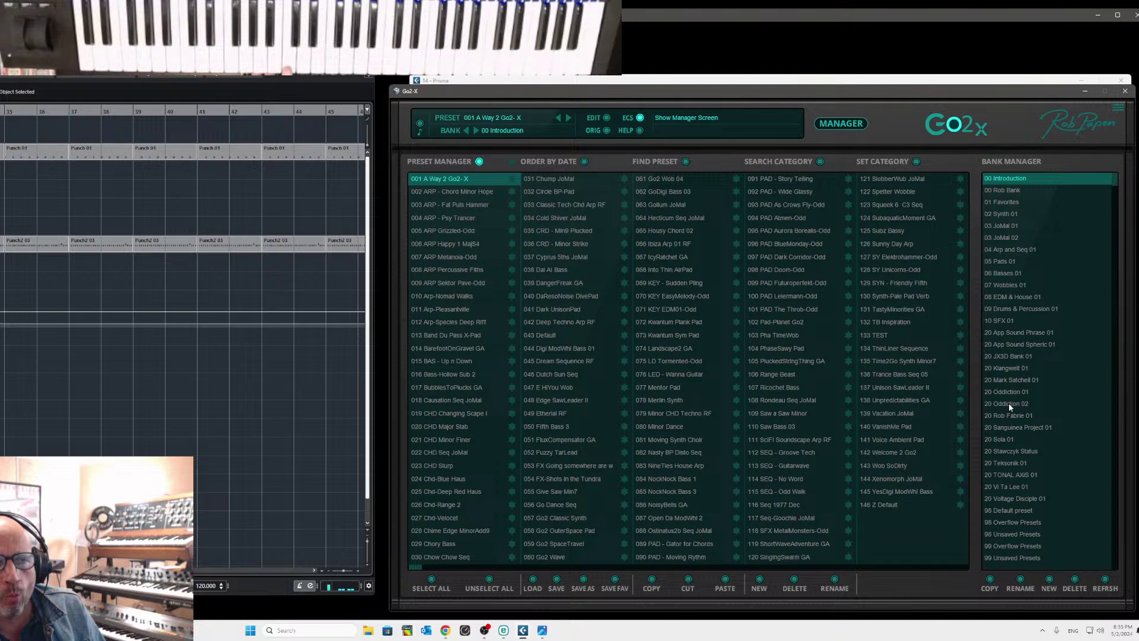
{"action": "left_click", "coordinate": [1006, 369]}
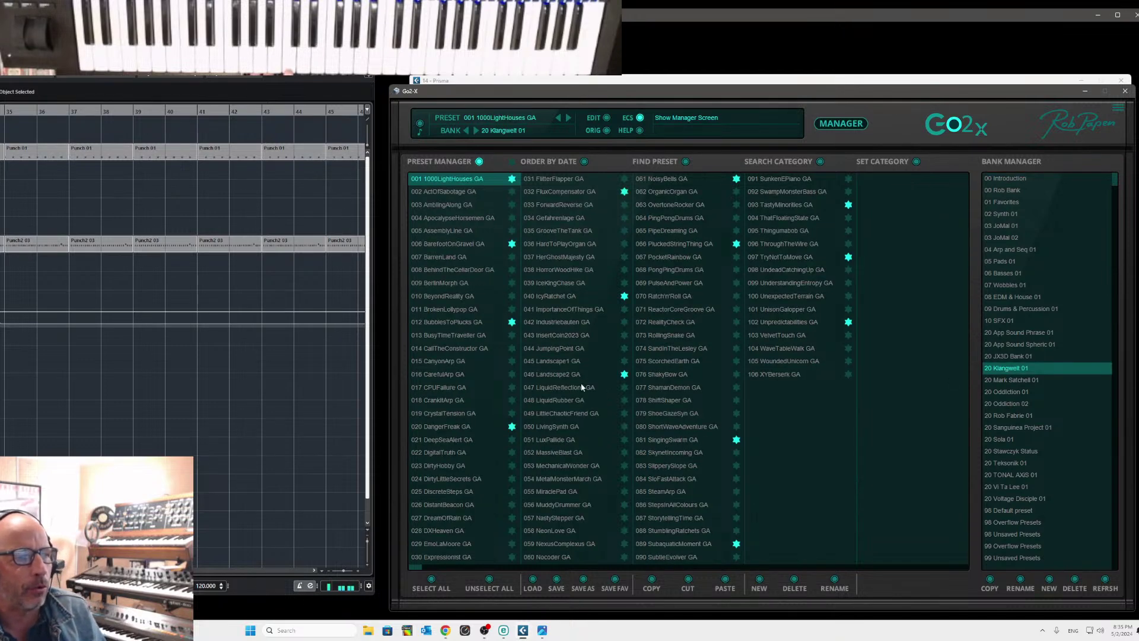
{"action": "left_click", "coordinate": [557, 374]}
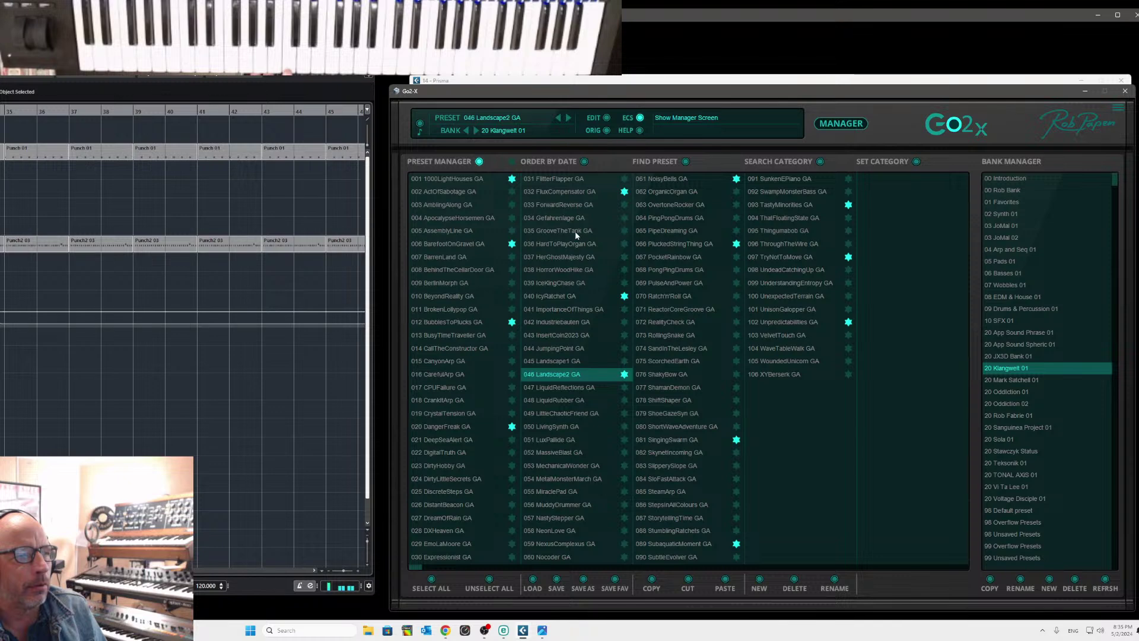
Filter the Go2-X presets by the Arp-Seq category, try NastyStepper GA and load OvertoneRocker GA
{"action": "left_click", "coordinate": [818, 163]}
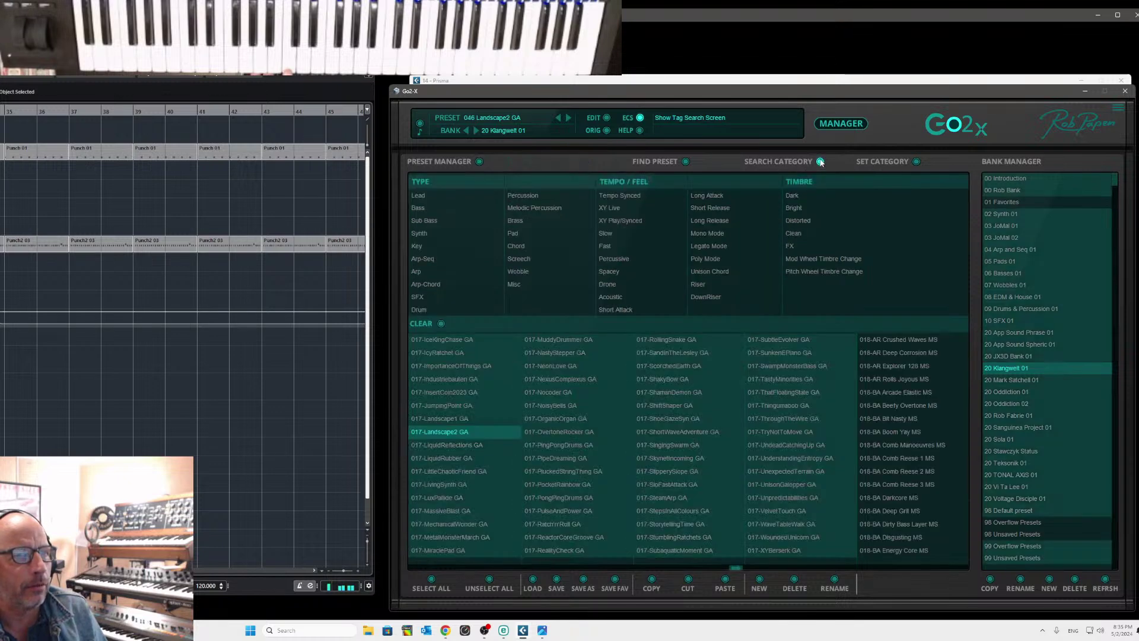
{"action": "left_click", "coordinate": [425, 260]}
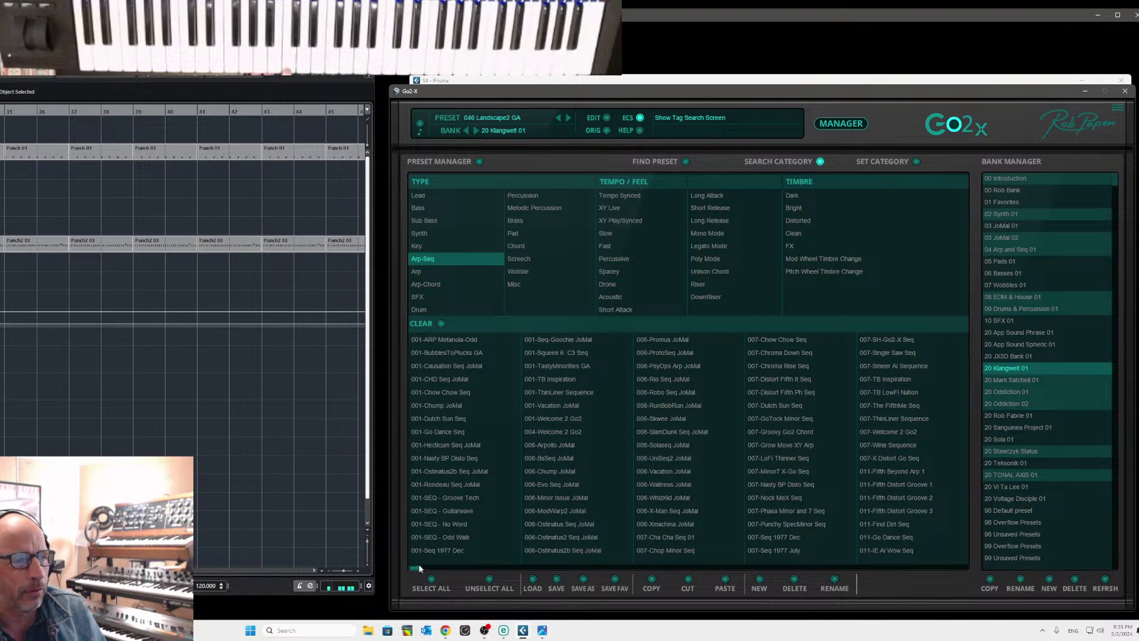
{"action": "left_click_drag", "start_coordinate": [419, 567], "coordinate": [744, 567]}
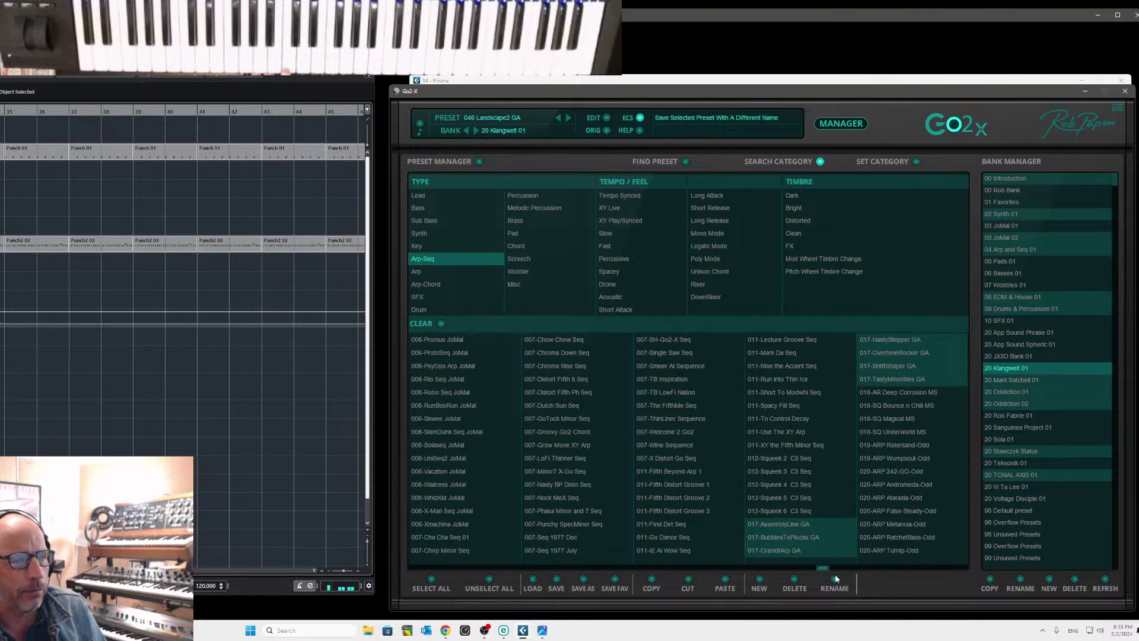
{"action": "left_click_drag", "start_coordinate": [825, 577], "coordinate": [881, 578]}
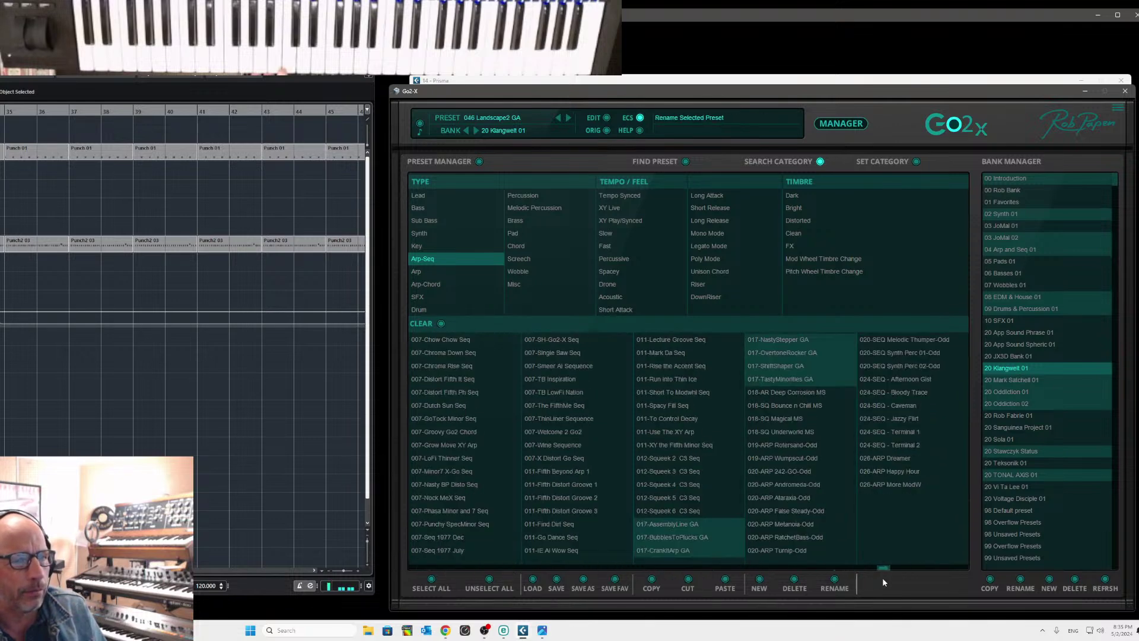
{"action": "left_click", "coordinate": [771, 340]}
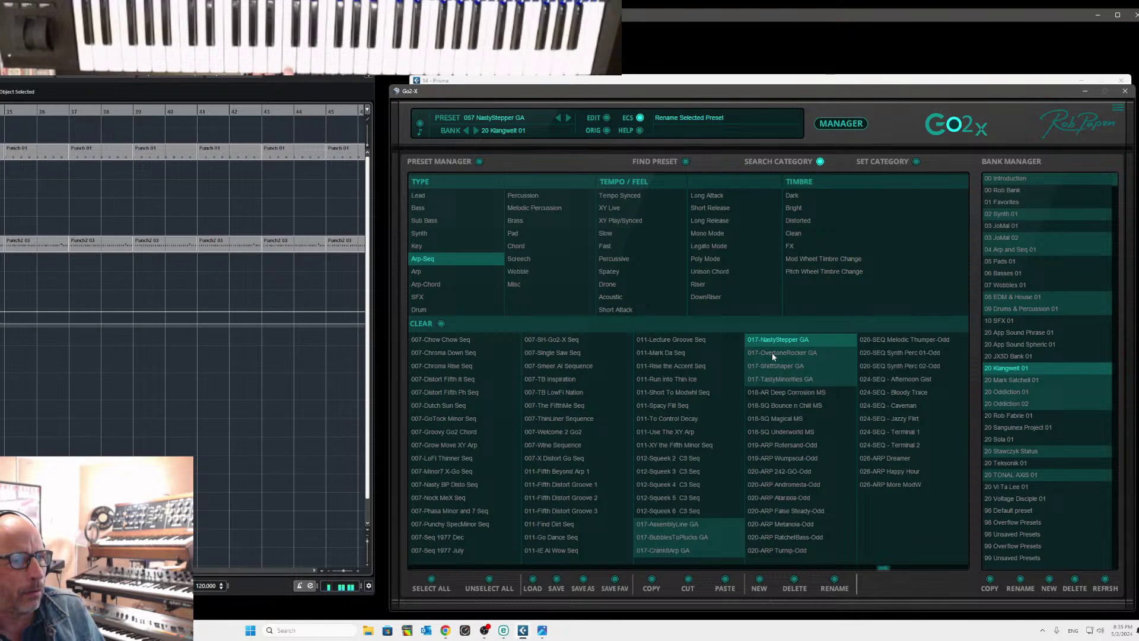
{"action": "left_click", "coordinate": [772, 353]}
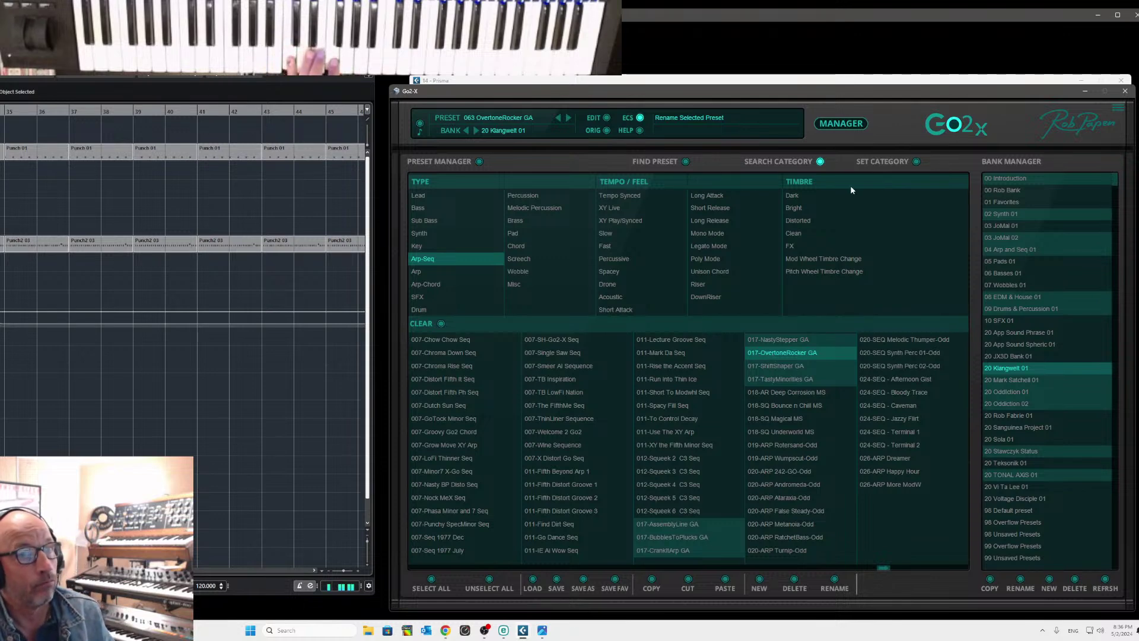
Return from the Go2-X preset manager to the synth page, switch off the delay and close the editor
{"action": "left_click", "coordinate": [833, 123]}
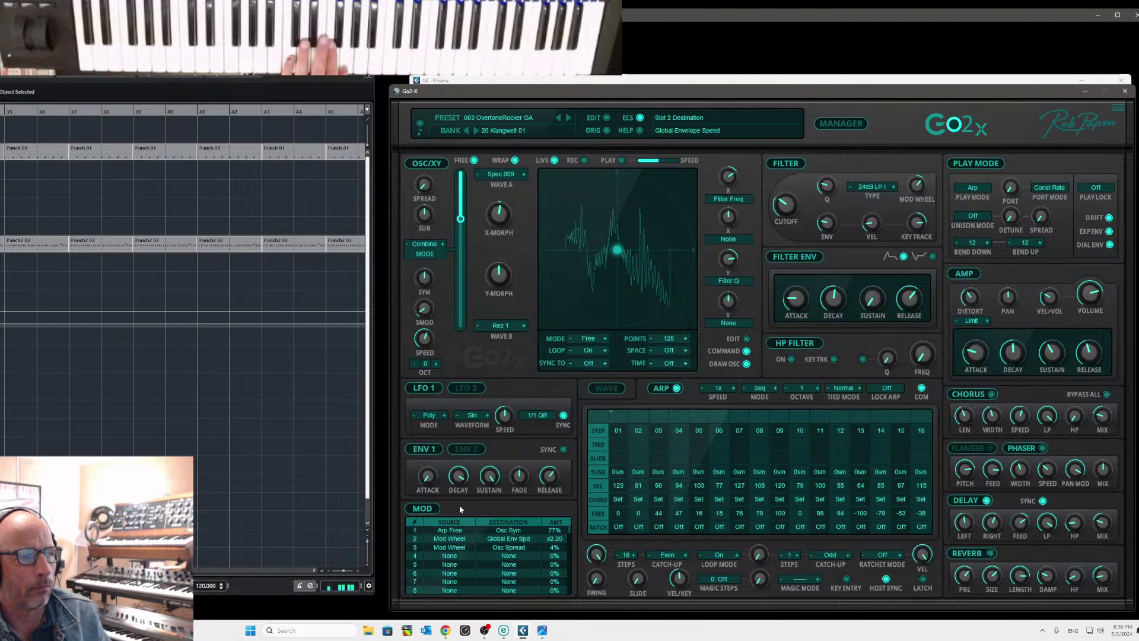
{"action": "left_click", "coordinate": [986, 501]}
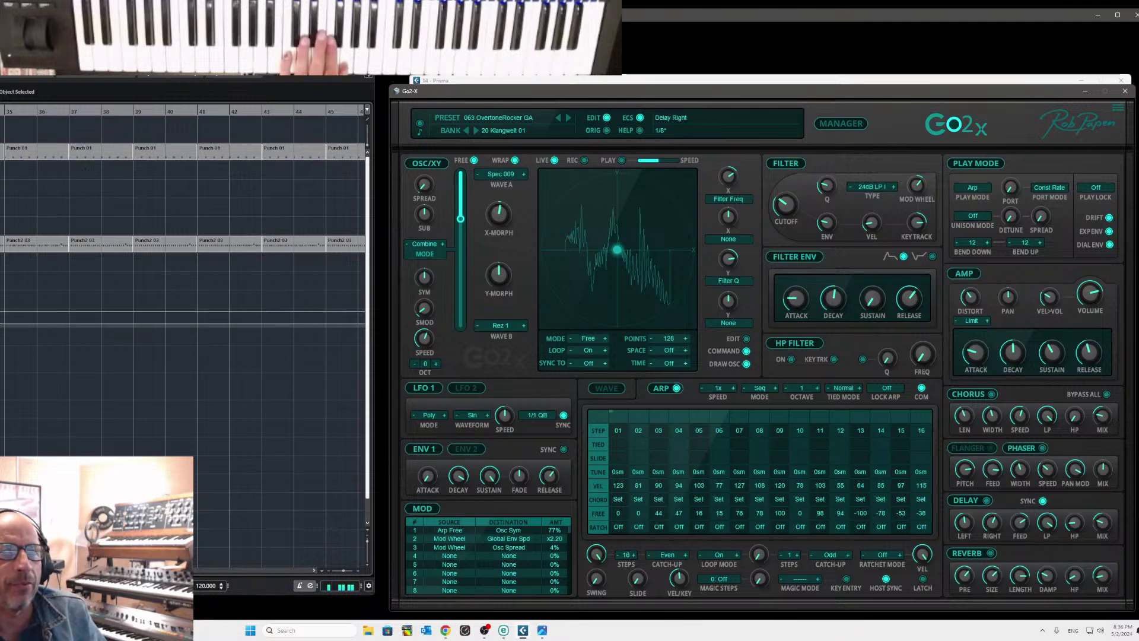
{"action": "left_click", "coordinate": [1125, 92]}
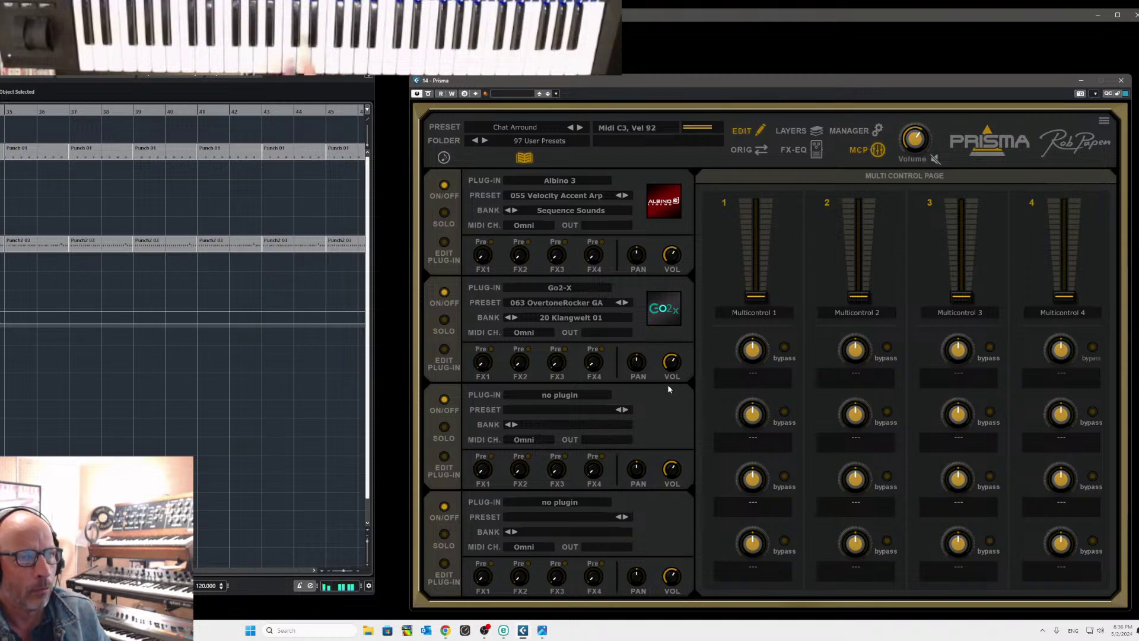
Rename the first multi control as Filters
{"action": "double_click", "coordinate": [763, 317]}
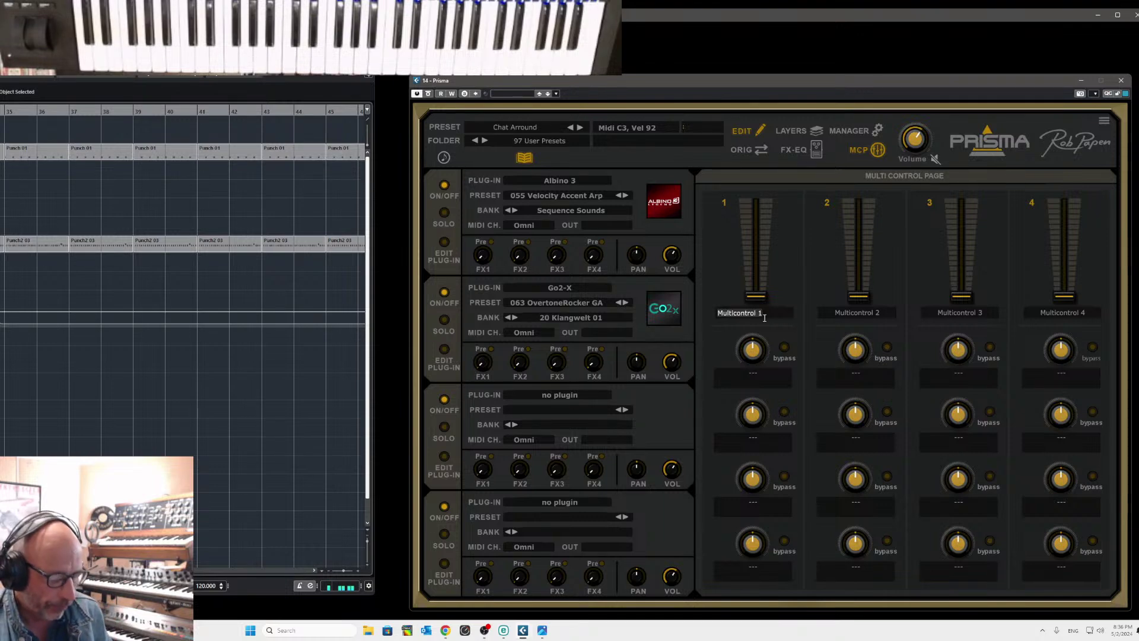
{"action": "type", "text": "Filter"}
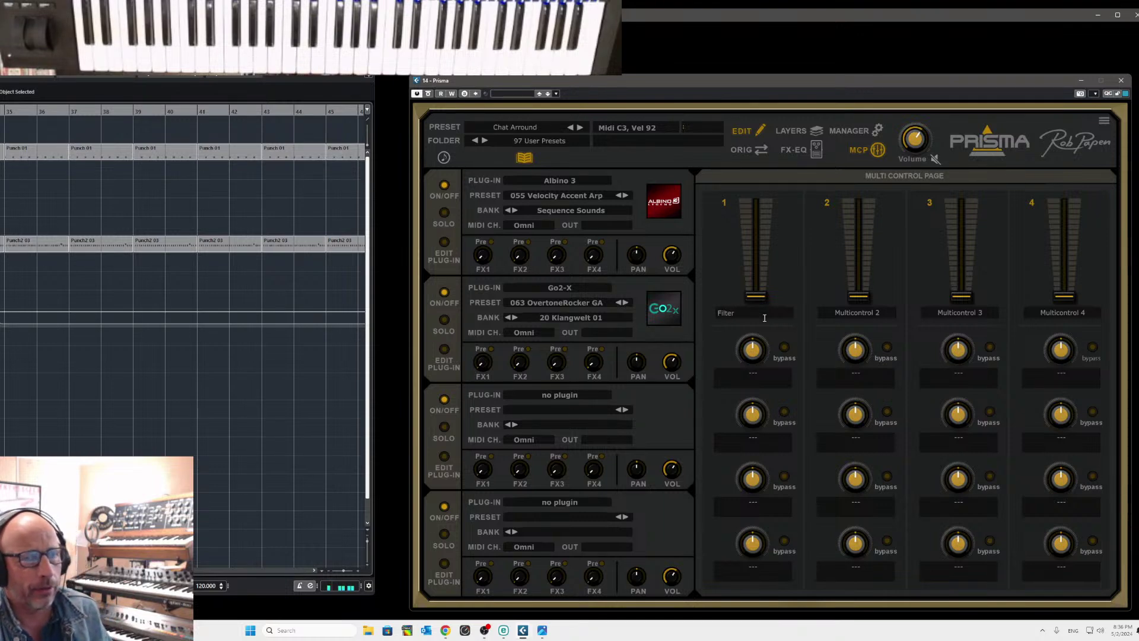
{"action": "type", "text": "s"}
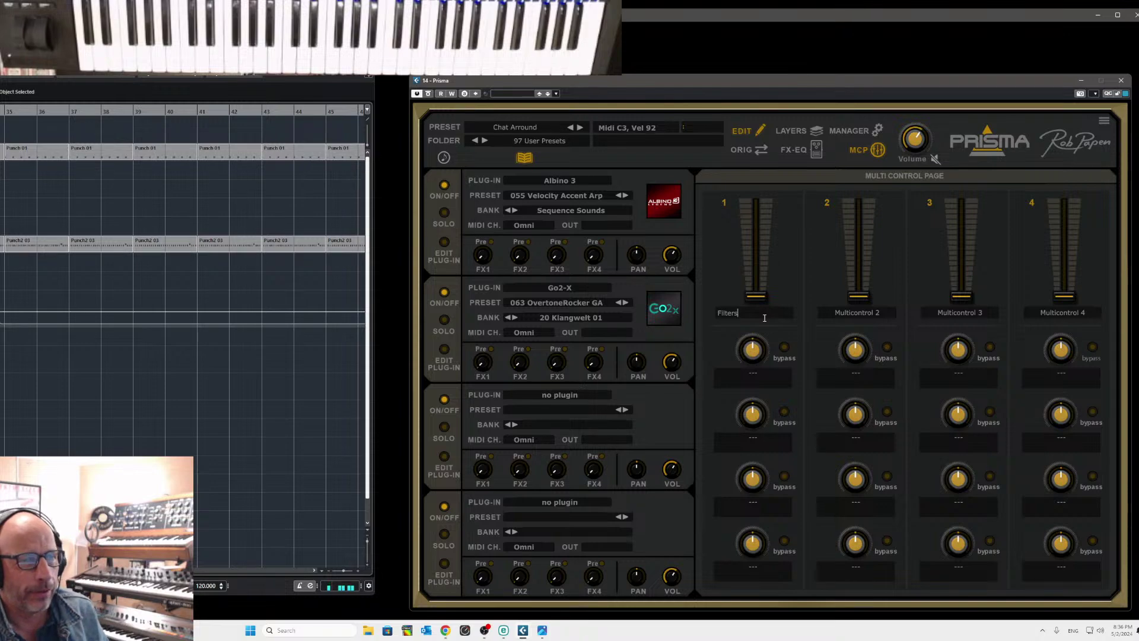
Check the filter settings in layer 1's Albino 3 editor, placing it in view, and close the editor
{"action": "left_click", "coordinate": [752, 374]}
{"action": "mouse_move", "coordinate": [749, 405]}
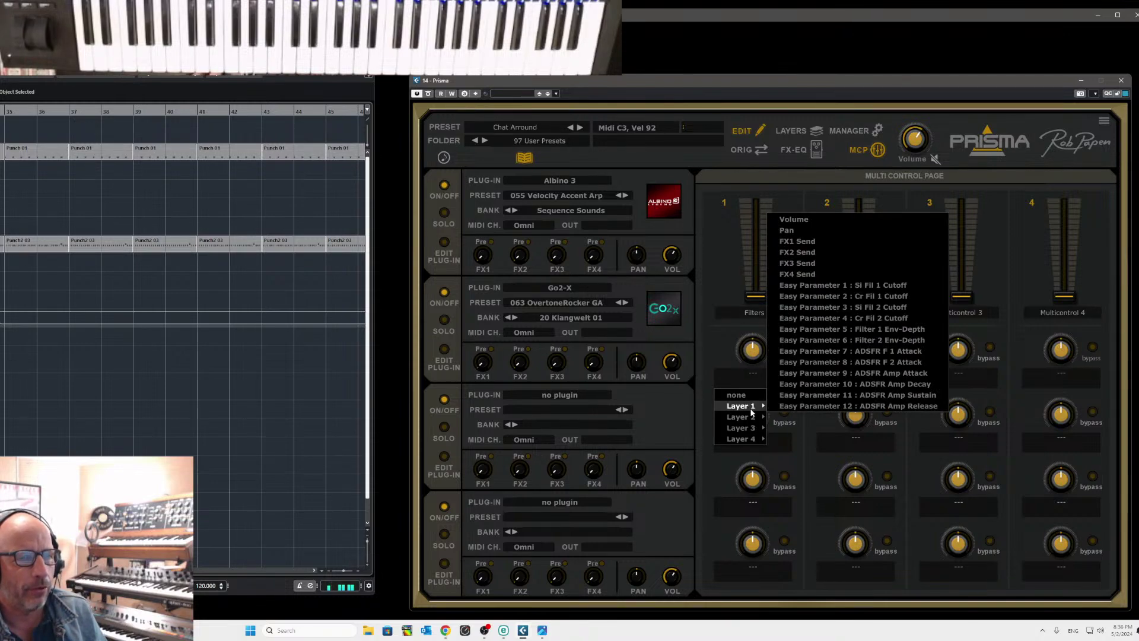
{"action": "left_click", "coordinate": [444, 243]}
{"action": "left_click_drag", "start_coordinate": [183, 18], "coordinate": [566, 138]}
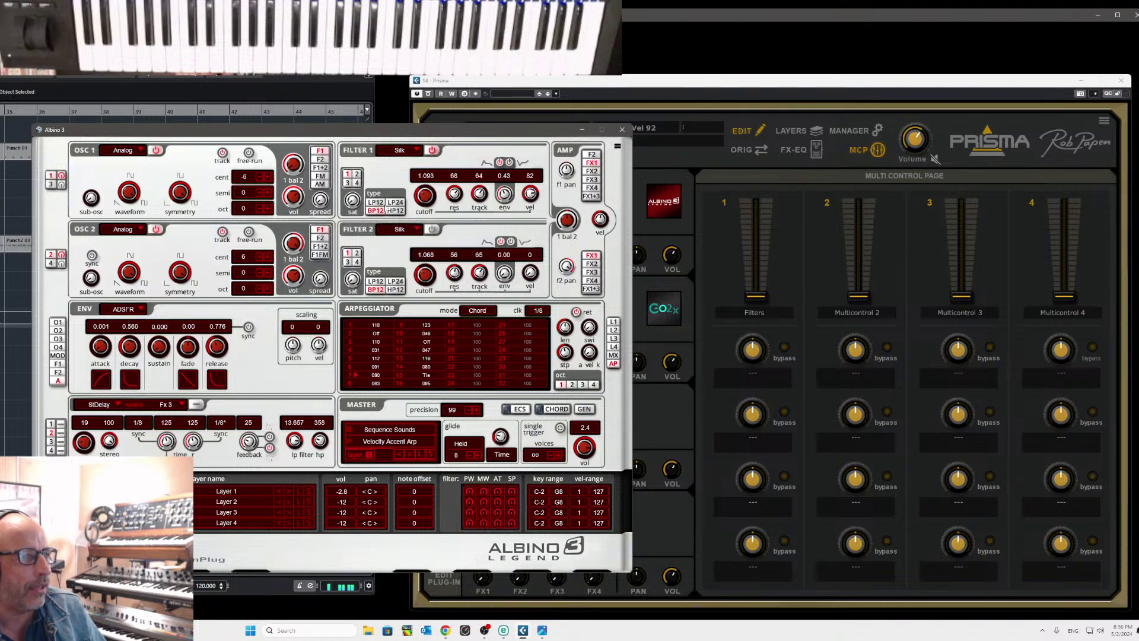
{"action": "left_click", "coordinate": [621, 130]}
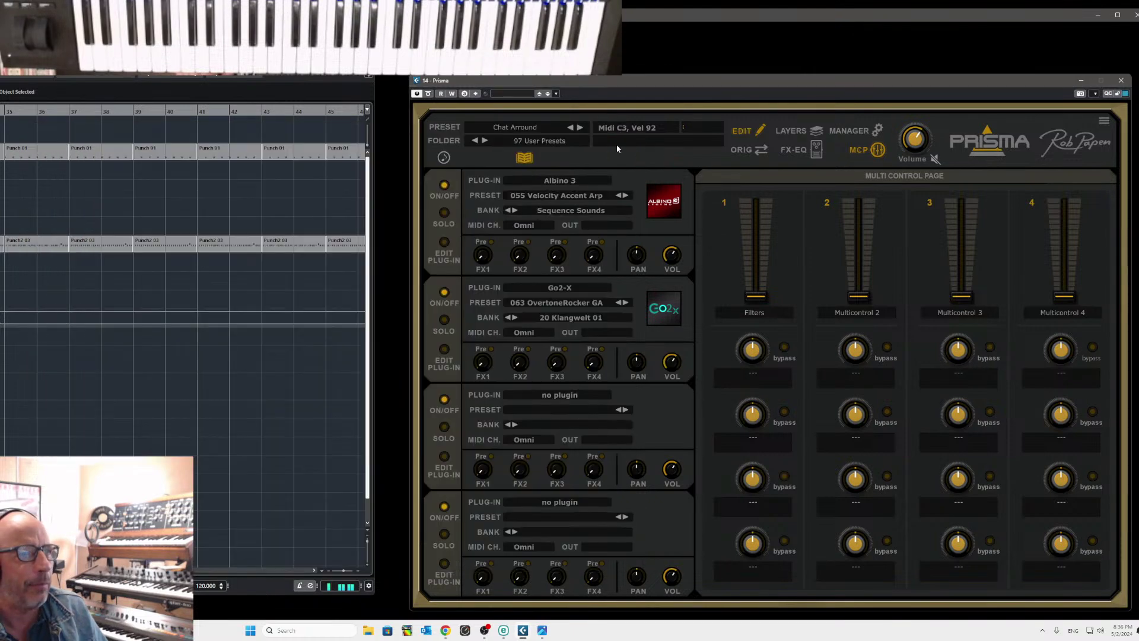
Assign layer 1's Si Fil 1 Cutoff and Si Fil 2 Cutoff to the first two slots of the Filters control
{"action": "left_click", "coordinate": [753, 374]}
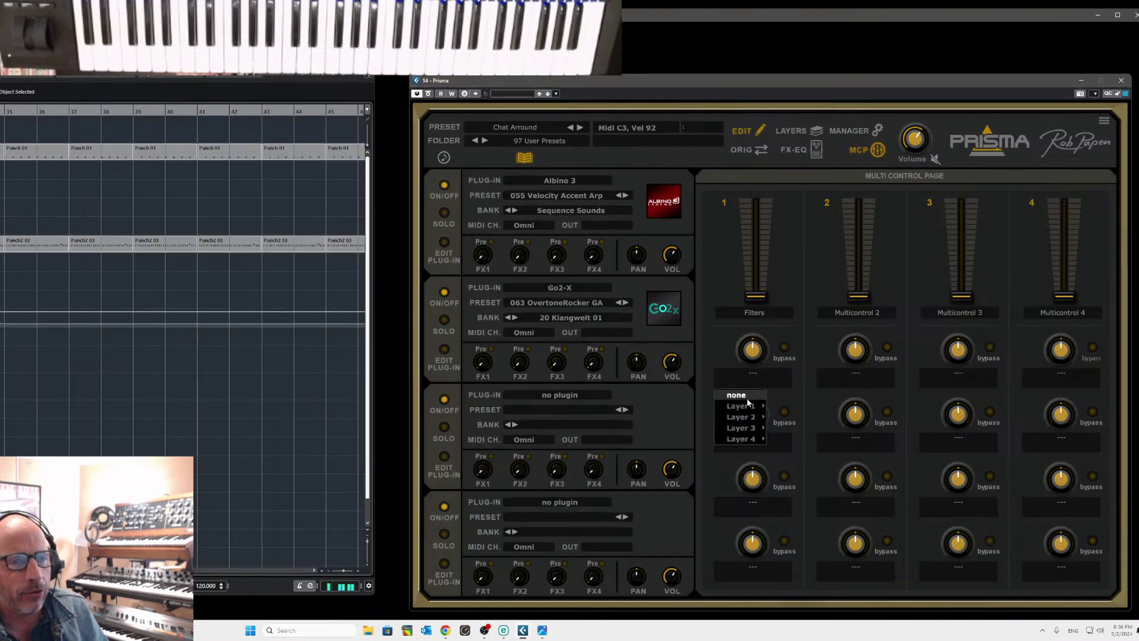
{"action": "mouse_move", "coordinate": [742, 405]}
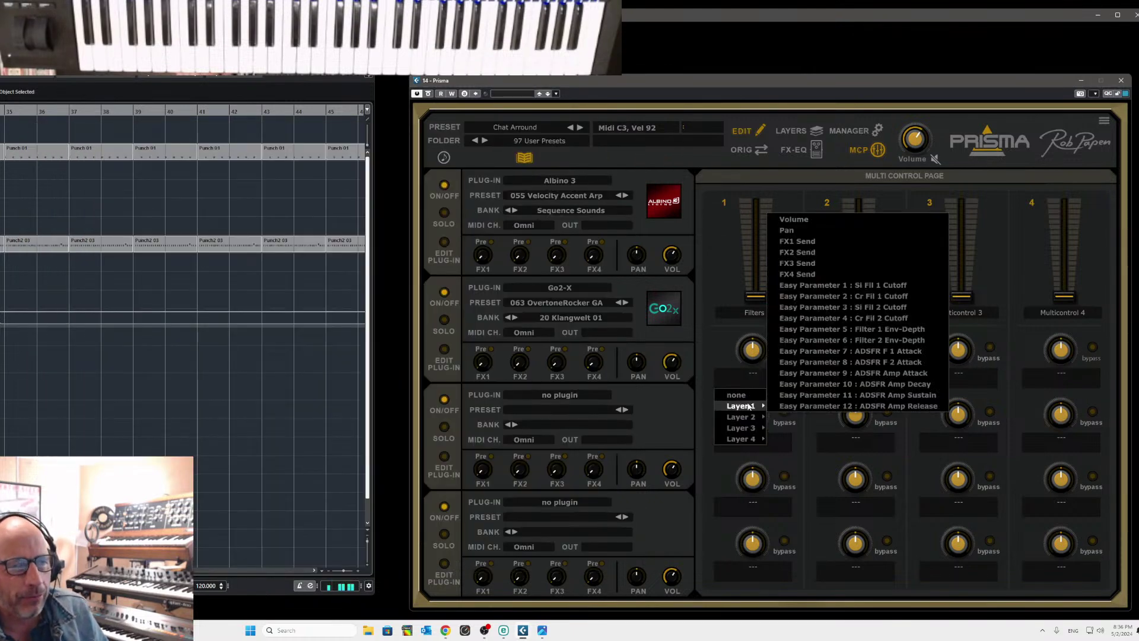
{"action": "left_click", "coordinate": [898, 285]}
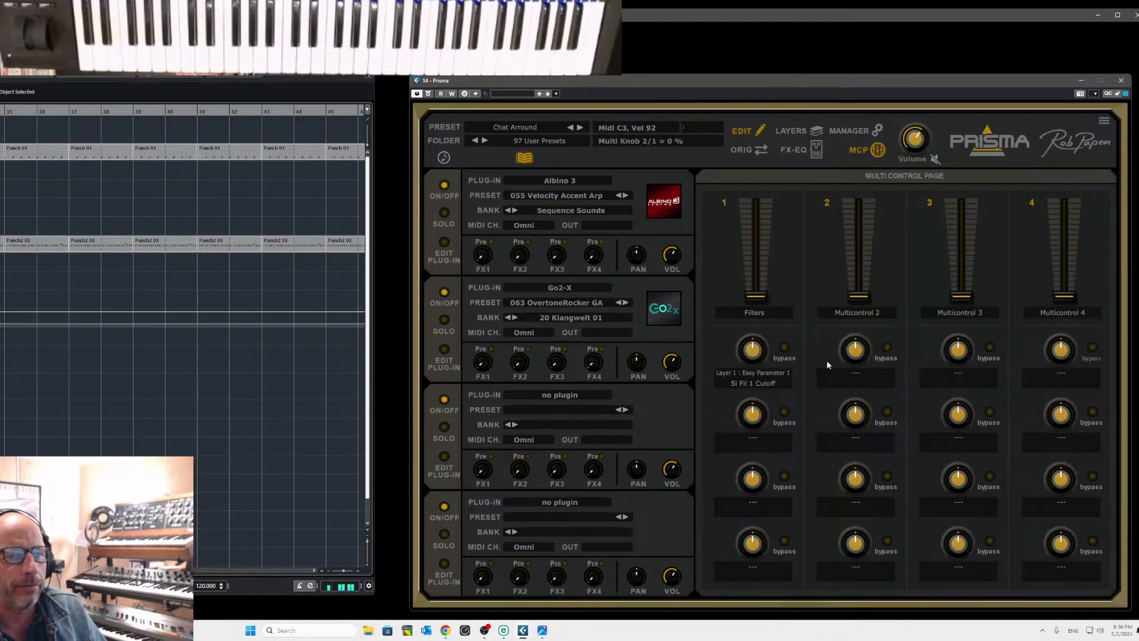
{"action": "left_click", "coordinate": [753, 439]}
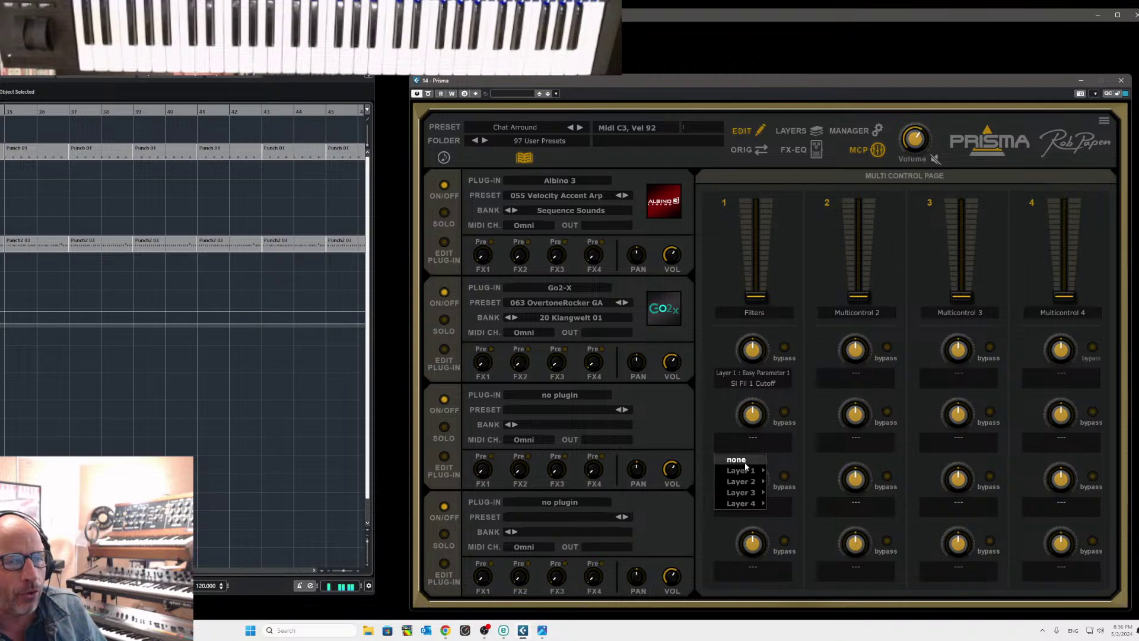
{"action": "mouse_move", "coordinate": [749, 470]}
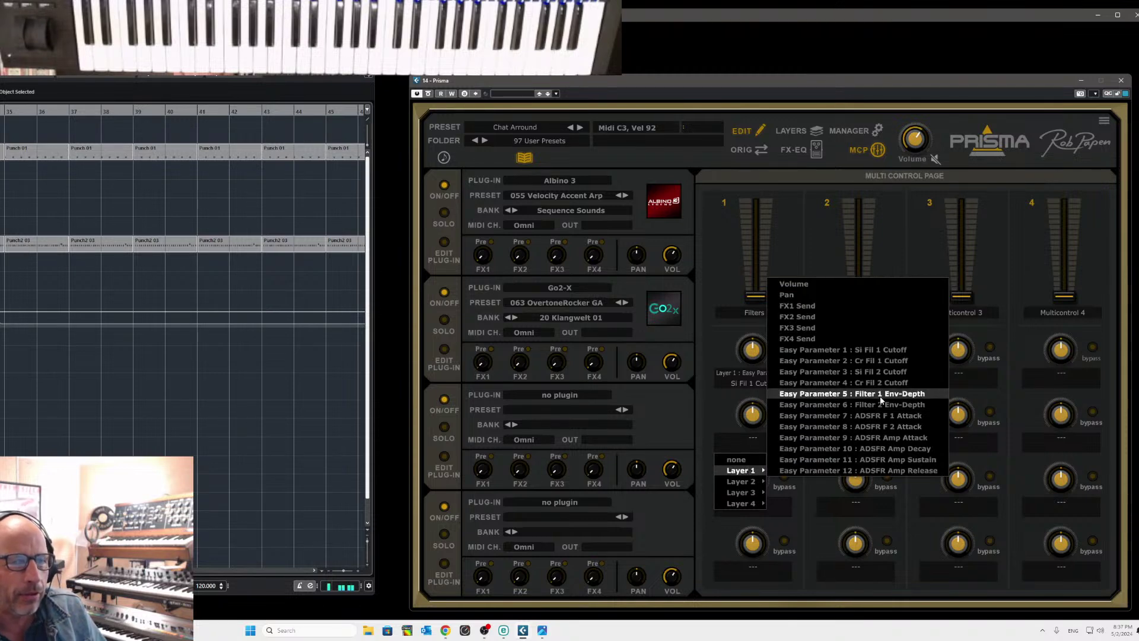
{"action": "left_click", "coordinate": [886, 374]}
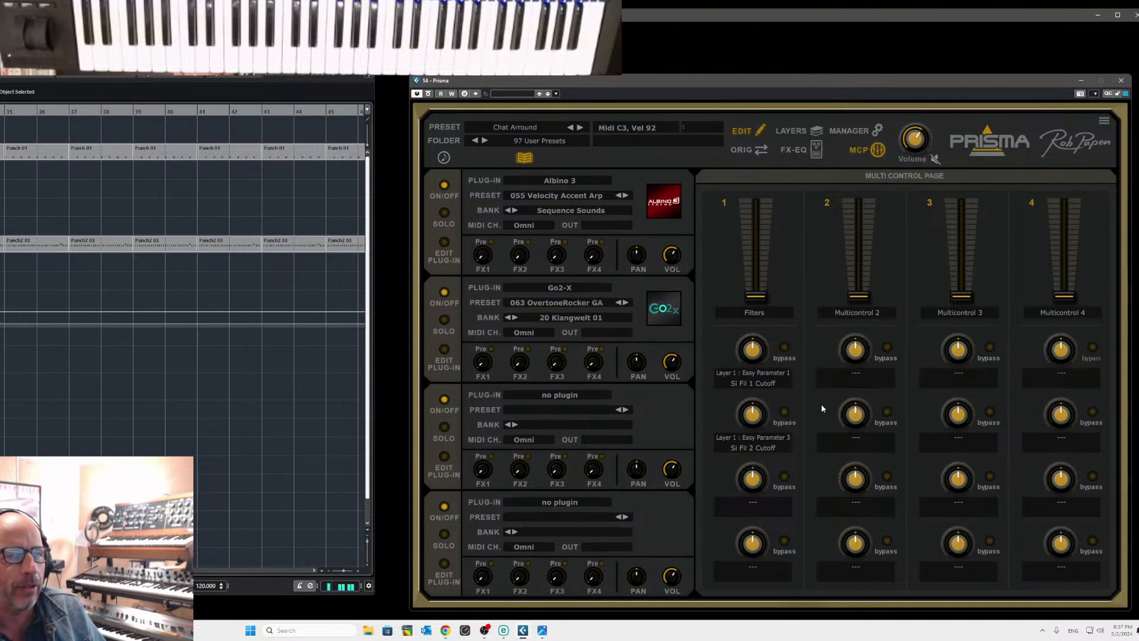
Set negative amounts for both Albino filter cutoff slots and try them with the Filters fader
{"action": "left_click_drag", "start_coordinate": [752, 349], "coordinate": [761, 371]}
{"action": "left_click_drag", "start_coordinate": [752, 413], "coordinate": [752, 426]}
{"action": "left_click_drag", "start_coordinate": [755, 295], "coordinate": [753, 332]}
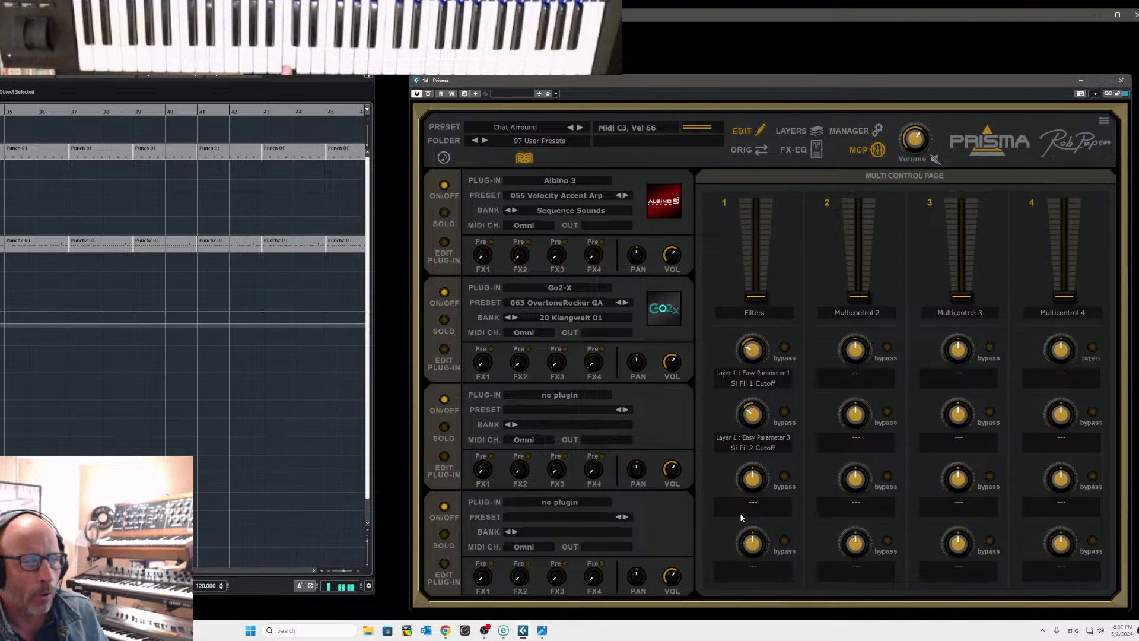
Assign layer 2's Filter Frequency to the third Filters slot with a negative amount and try it with the fader
{"action": "left_click", "coordinate": [754, 503]}
{"action": "mouse_move", "coordinate": [749, 537]}
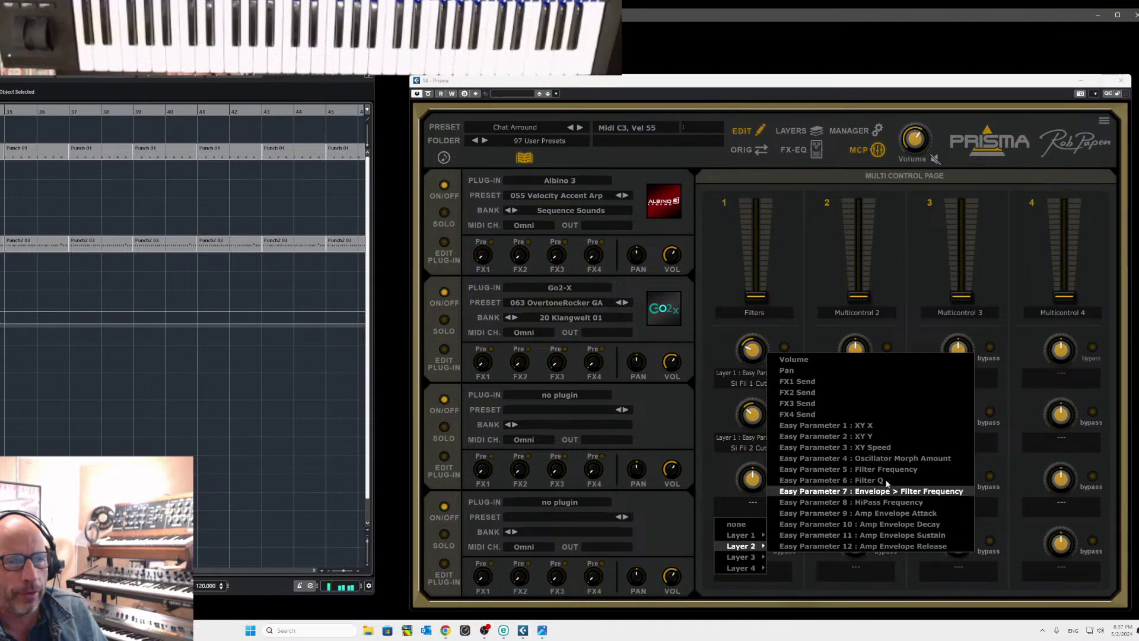
{"action": "left_click", "coordinate": [878, 469]}
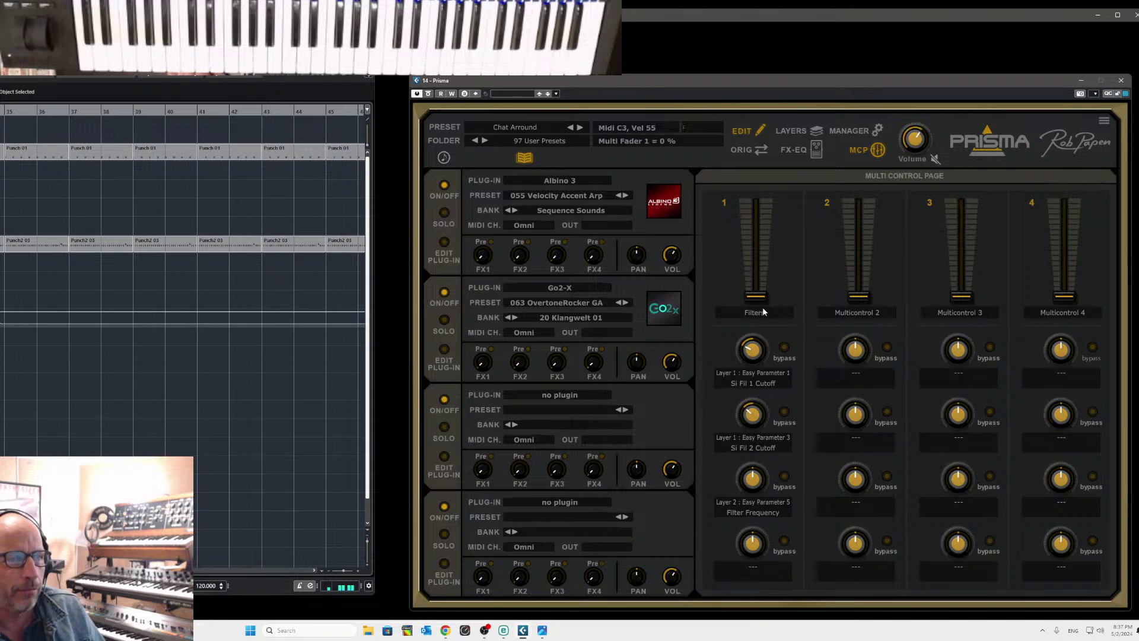
{"action": "left_click_drag", "start_coordinate": [753, 468], "coordinate": [753, 467]}
{"action": "mouse_move", "coordinate": [757, 296]}
{"action": "left_mouse_down"}
{"action": "mouse_move", "coordinate": [762, 225]}
{"action": "mouse_move", "coordinate": [762, 296]}
{"action": "left_mouse_up"}
{"action": "left_click_drag", "start_coordinate": [752, 478], "coordinate": [754, 488]}
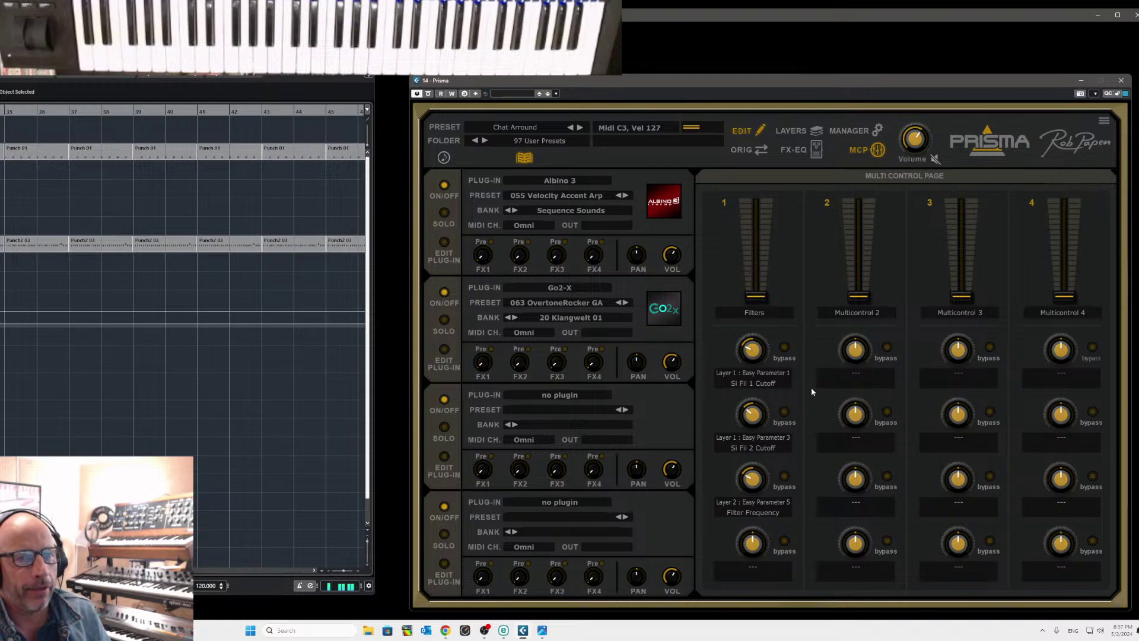
Rename the second multi control as Decay and Release
{"action": "double_click", "coordinate": [850, 313]}
{"action": "type", "text": "Decay"}
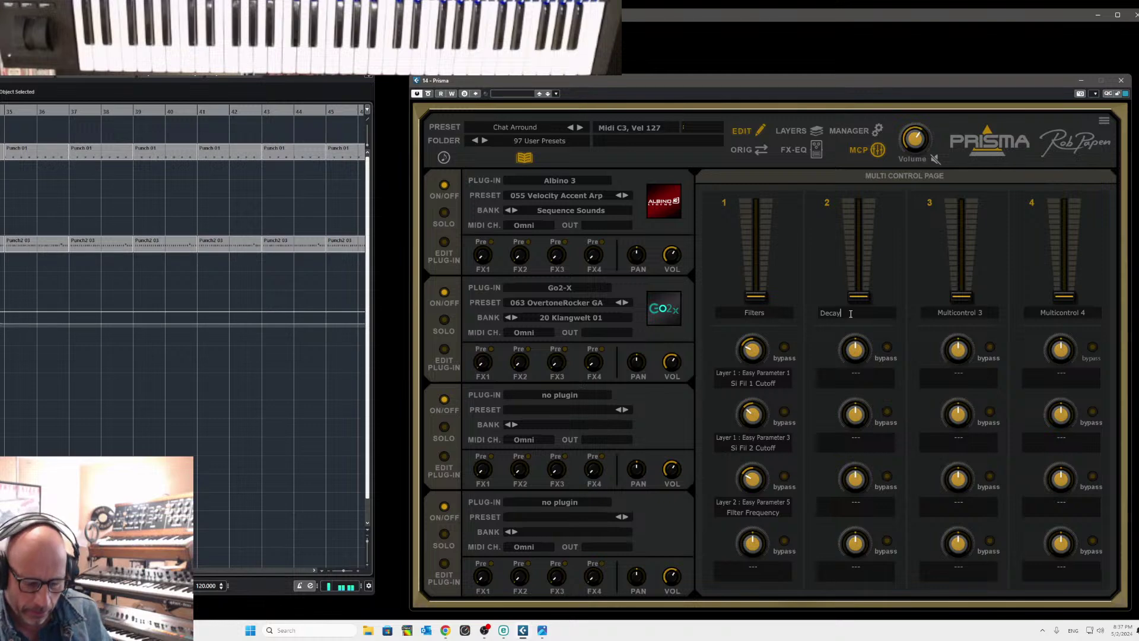
{"action": "type", "text": " and"}
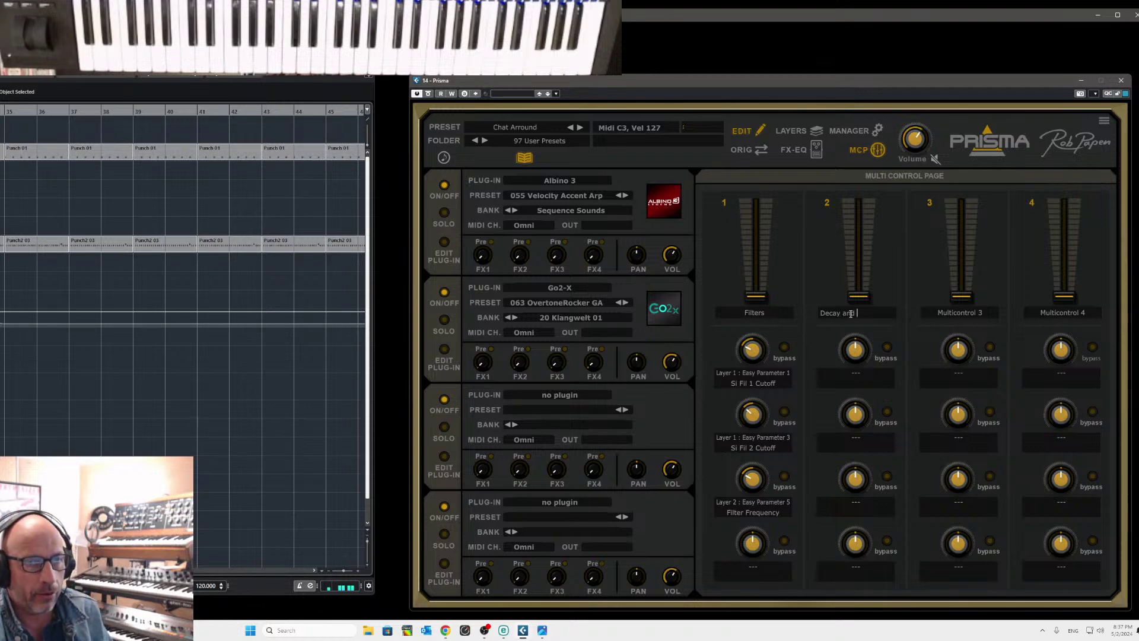
{"action": "type", "text": " Release"}
{"action": "key", "text": "Return"}
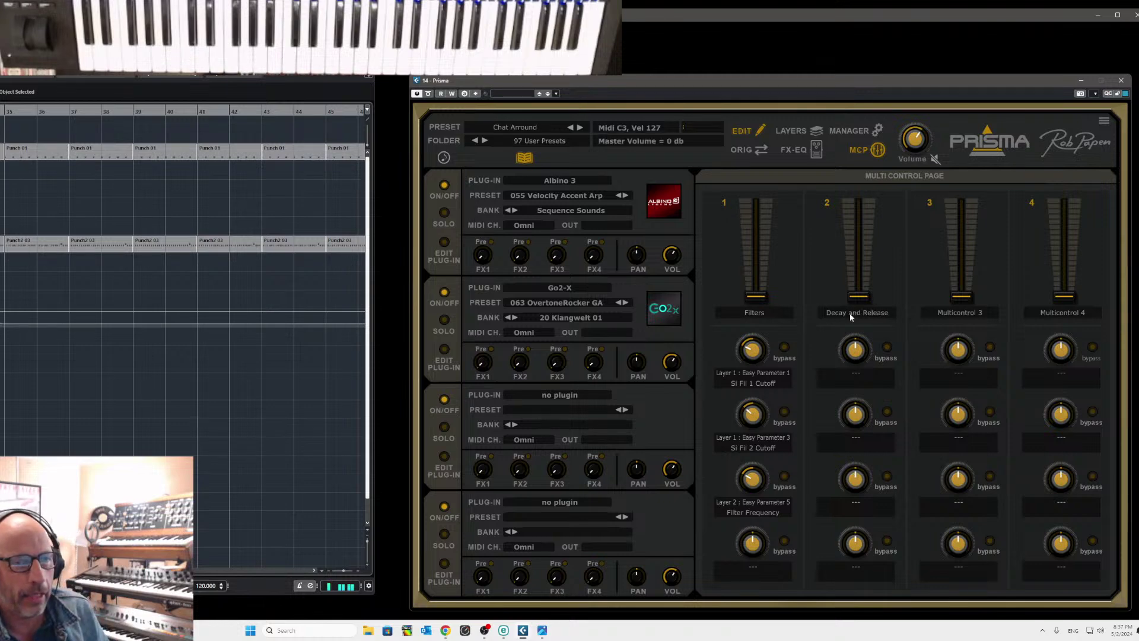
Assign layer 1's ADSFR Amp Decay and ADSFR Amp Release to the first two slots of the Decay and Release control
{"action": "left_click", "coordinate": [854, 387]}
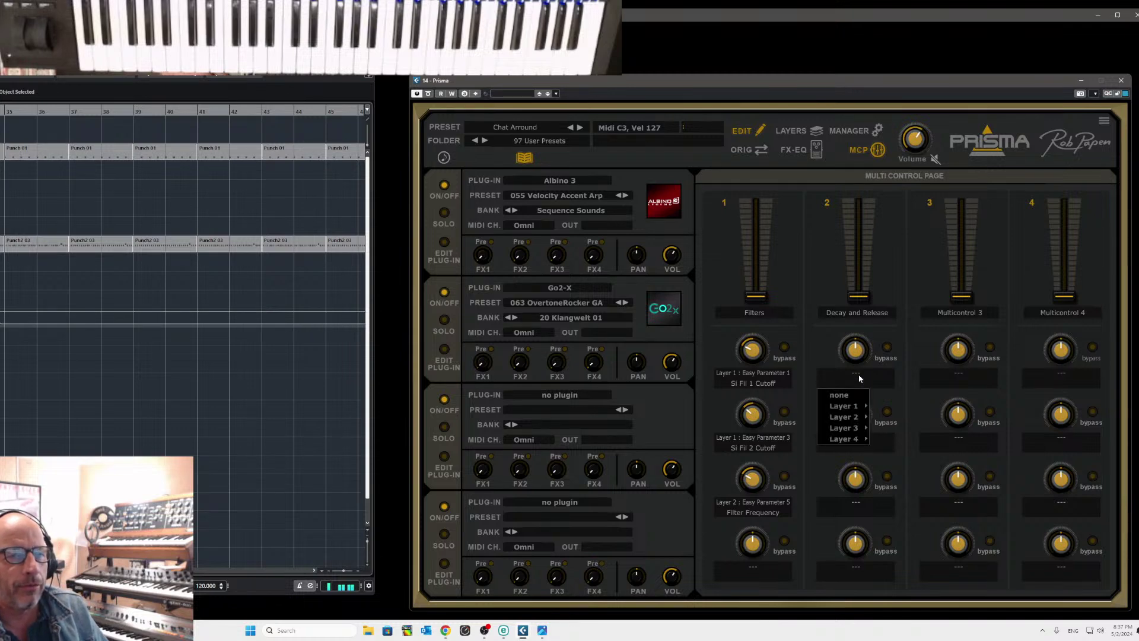
{"action": "mouse_move", "coordinate": [854, 405]}
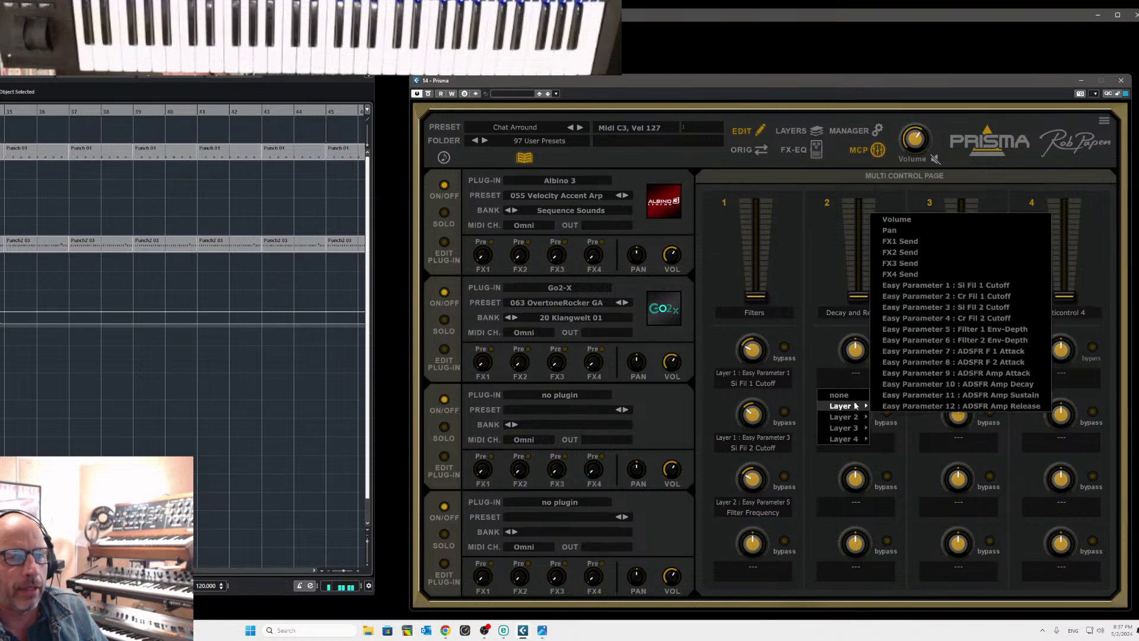
{"action": "left_click", "coordinate": [1000, 388]}
{"action": "left_click", "coordinate": [852, 438]}
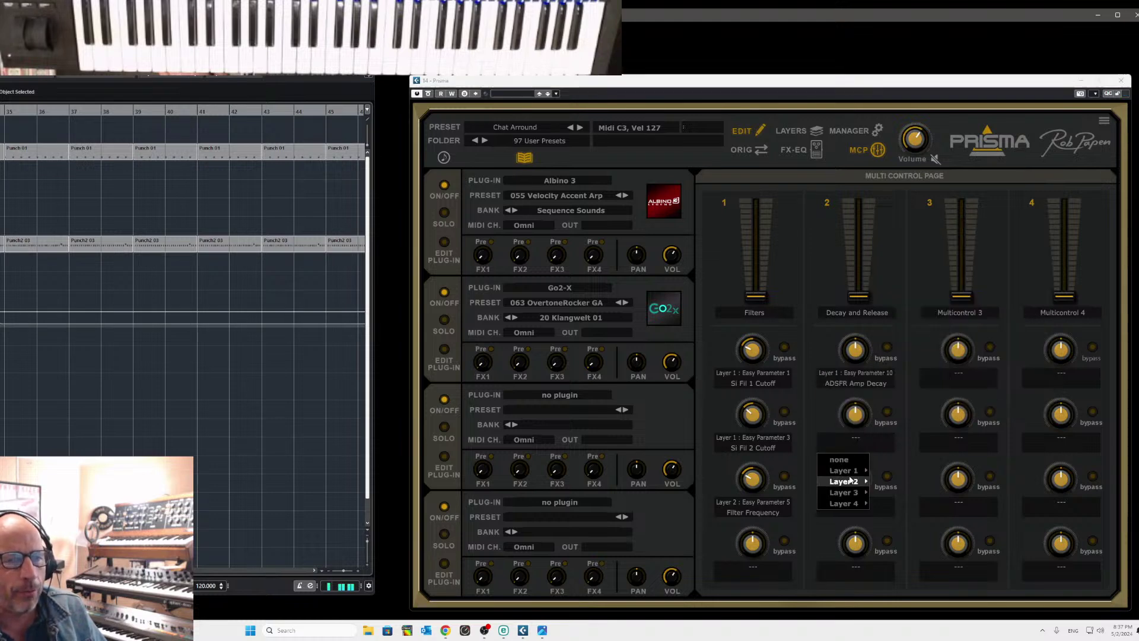
{"action": "mouse_move", "coordinate": [852, 473]}
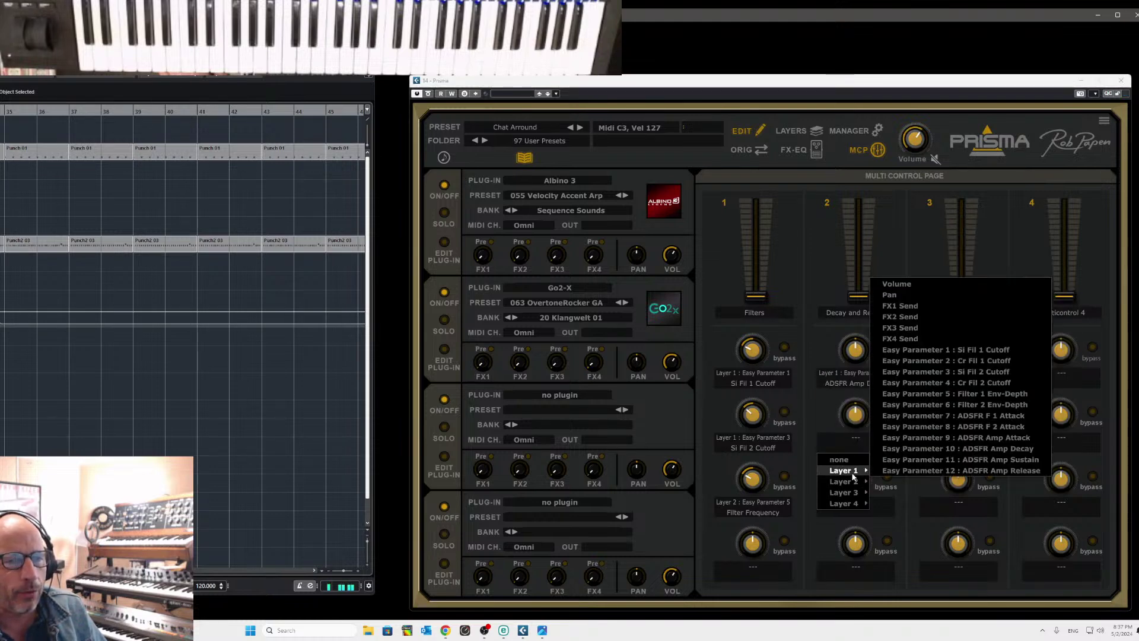
{"action": "left_click", "coordinate": [1013, 471]}
Assign layer 2's Amp Envelope Decay and Amp Envelope Release to the third and fourth slots of the Decay and Release control
{"action": "left_click", "coordinate": [860, 501]}
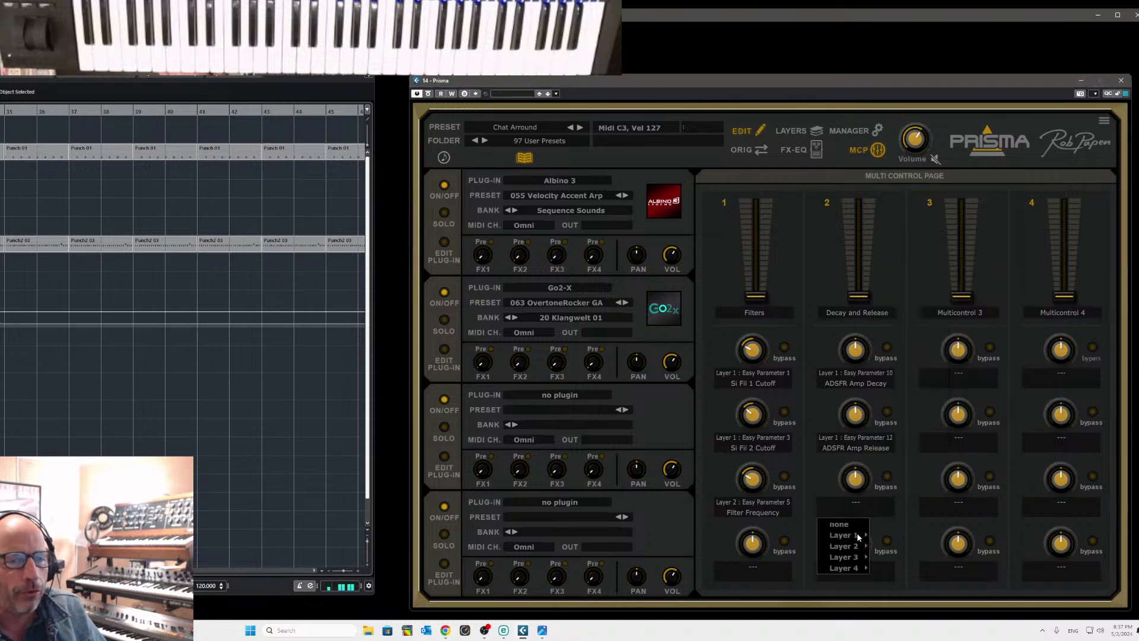
{"action": "mouse_move", "coordinate": [855, 545]}
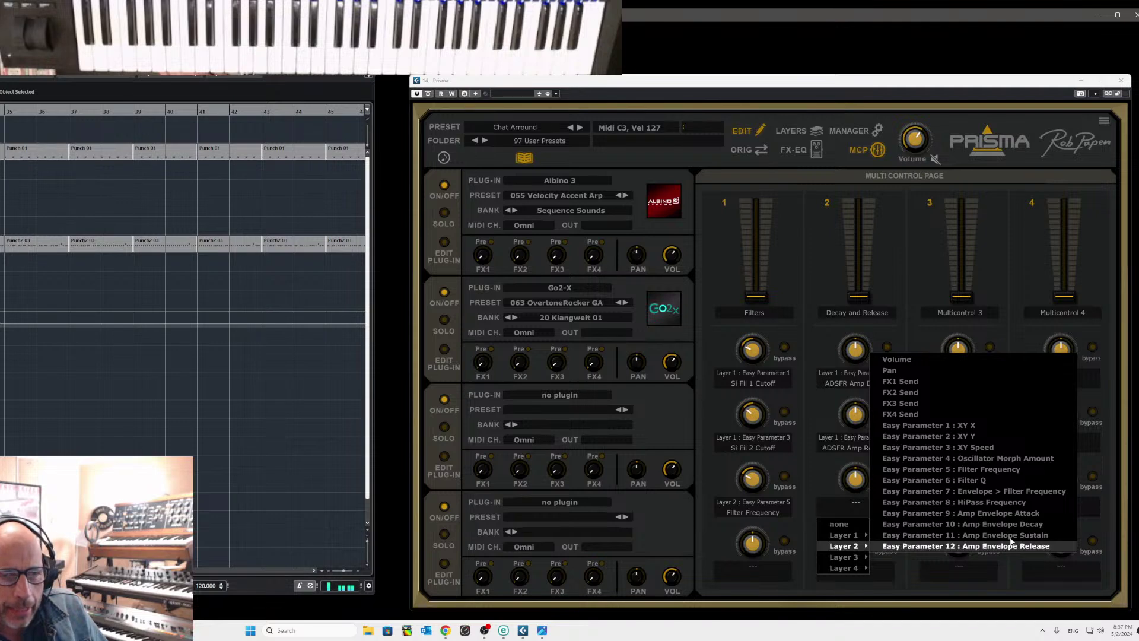
{"action": "left_click", "coordinate": [979, 523]}
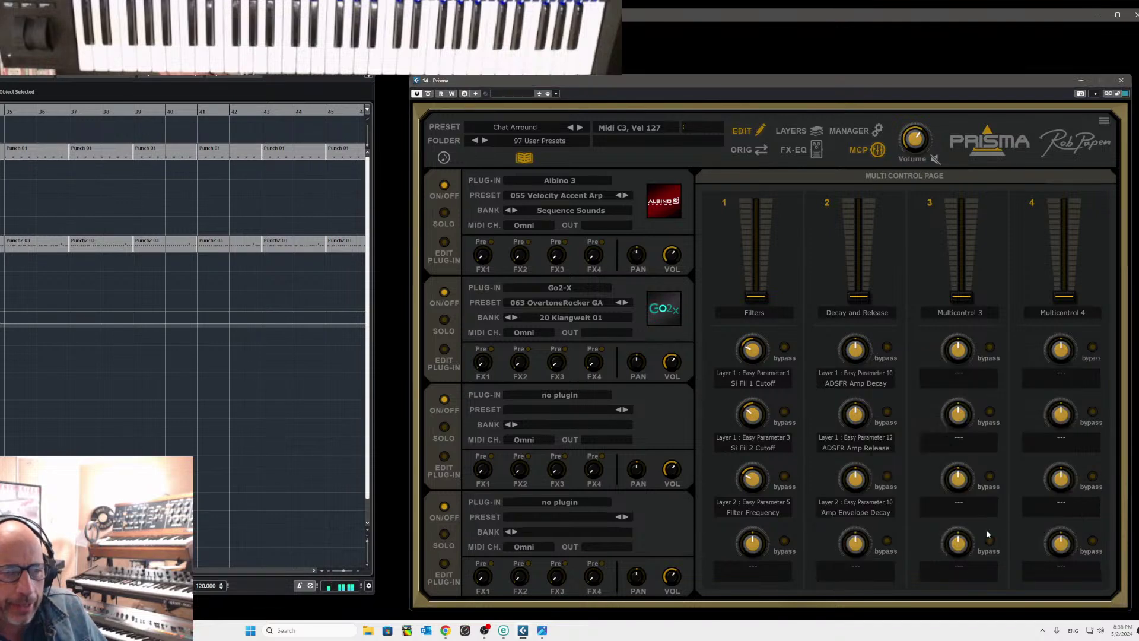
{"action": "left_click", "coordinate": [856, 566]}
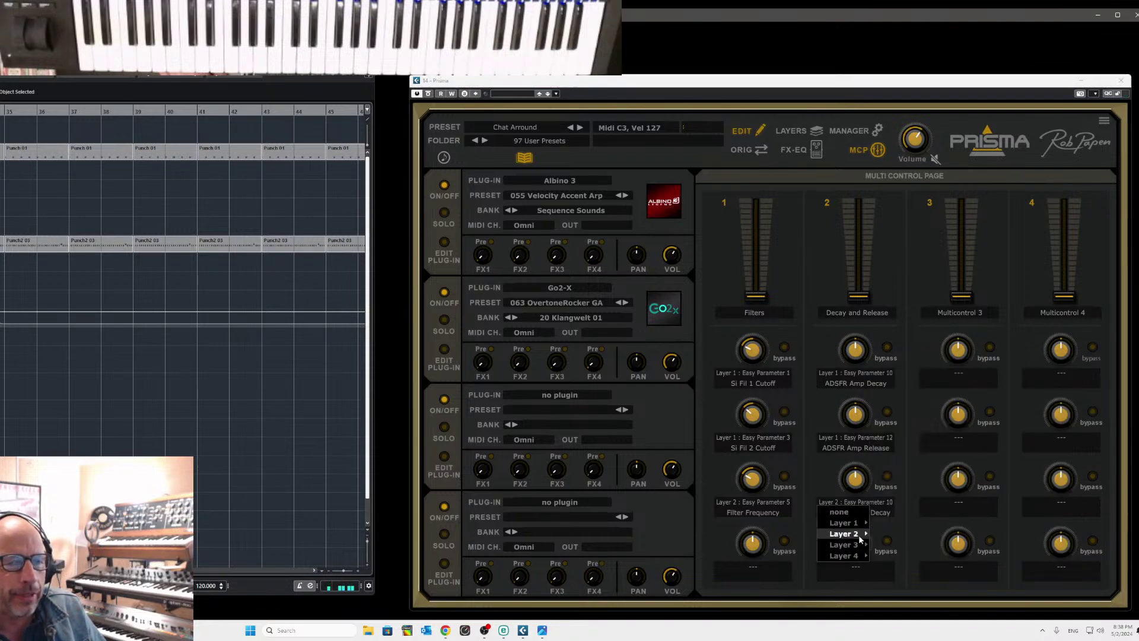
{"action": "mouse_move", "coordinate": [859, 534]}
{"action": "left_click", "coordinate": [1011, 534]}
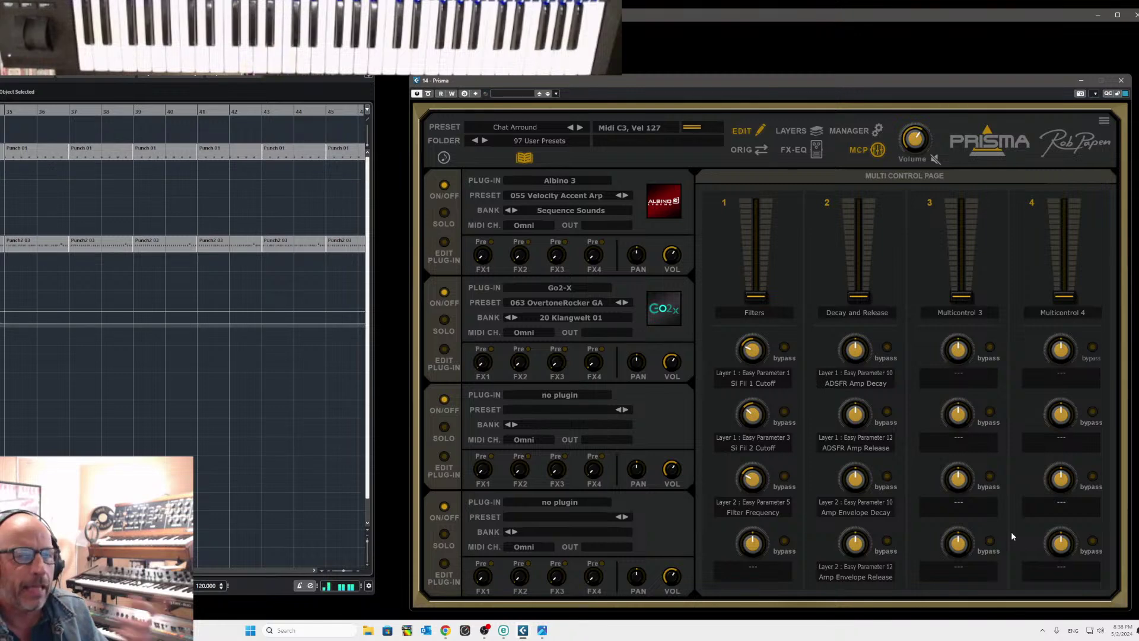
Set the first three Decay and Release slot amounts to -36 %, -38 % and -36 %, and the fourth to a similar negative amount
{"action": "left_click_drag", "start_coordinate": [855, 351], "coordinate": [857, 375]}
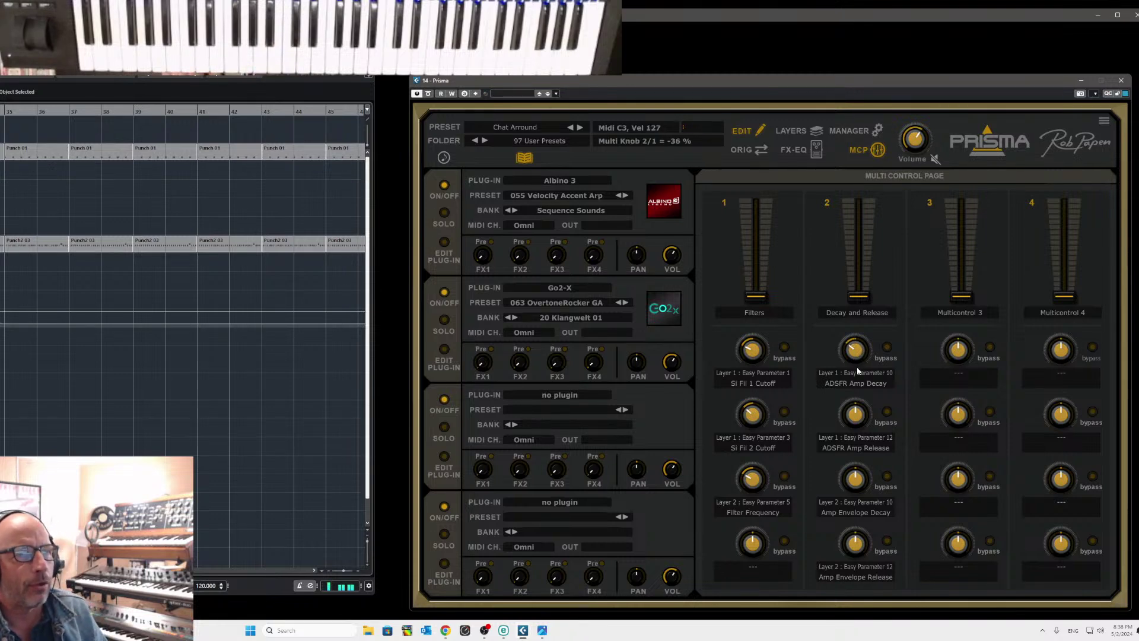
{"action": "left_click_drag", "start_coordinate": [858, 414], "coordinate": [857, 430]}
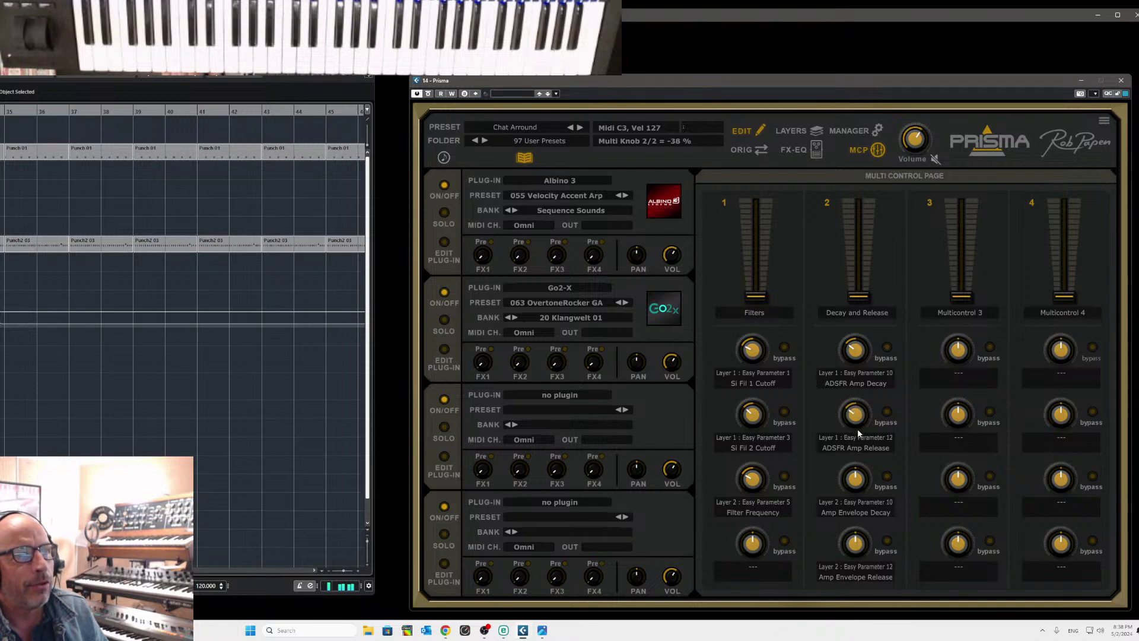
{"action": "left_click_drag", "start_coordinate": [854, 478], "coordinate": [853, 497]}
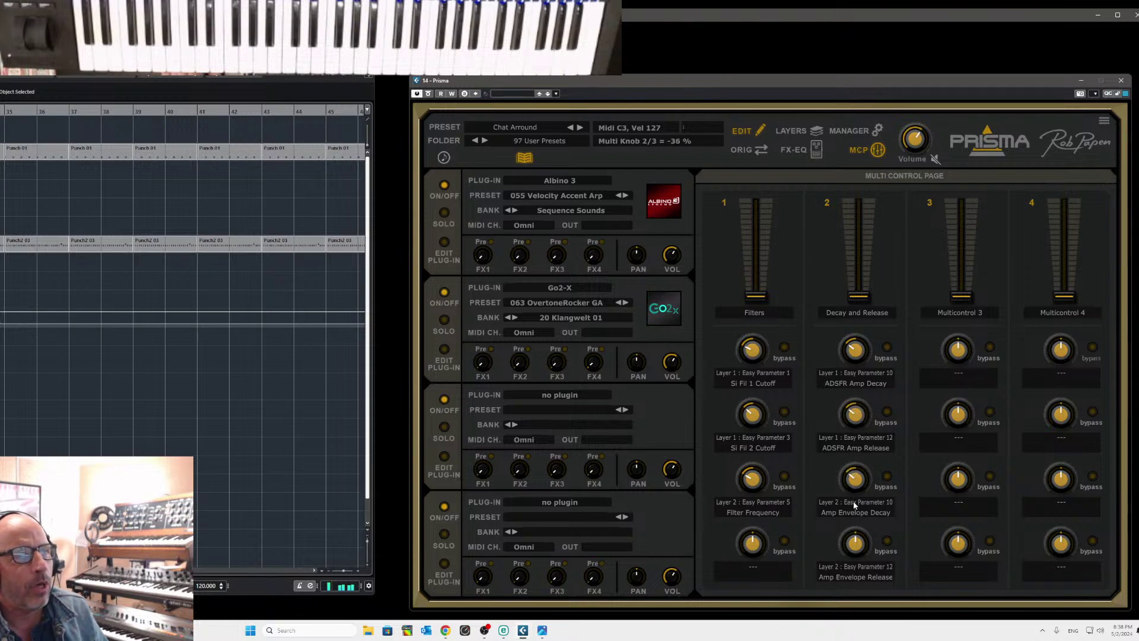
{"action": "left_click_drag", "start_coordinate": [854, 543], "coordinate": [855, 562]}
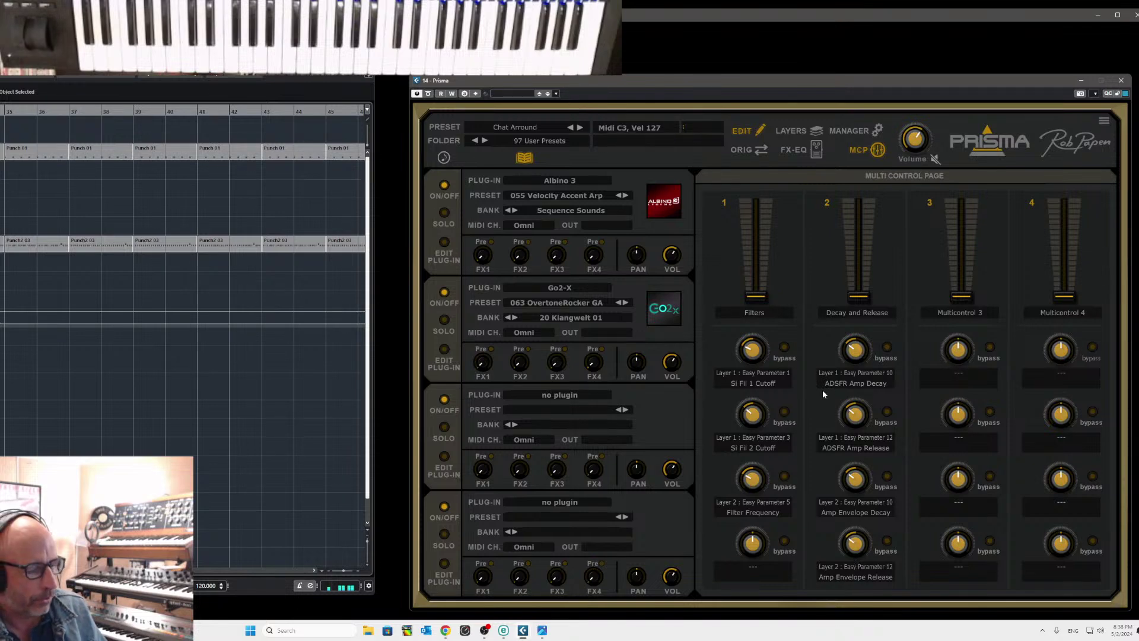
Audition the Decay and Release fader and check the amp envelope in layer 2's Go2-X editor
{"action": "mouse_move", "coordinate": [859, 296]}
{"action": "left_mouse_down"}
{"action": "mouse_move", "coordinate": [863, 221]}
{"action": "mouse_move", "coordinate": [861, 296]}
{"action": "left_mouse_up"}
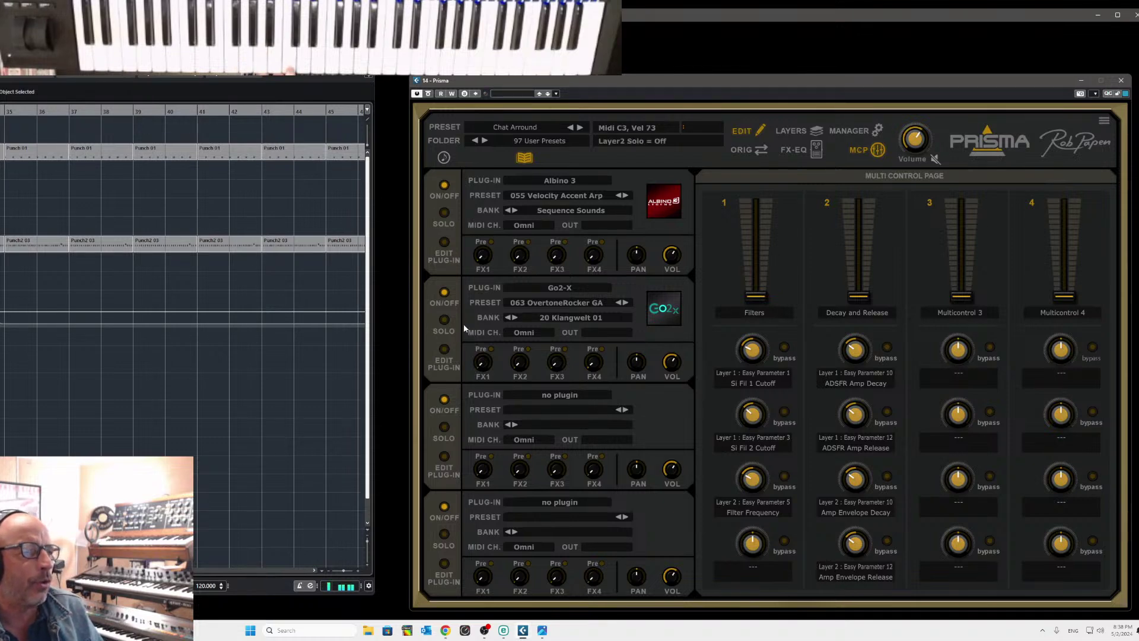
{"action": "left_click", "coordinate": [444, 350]}
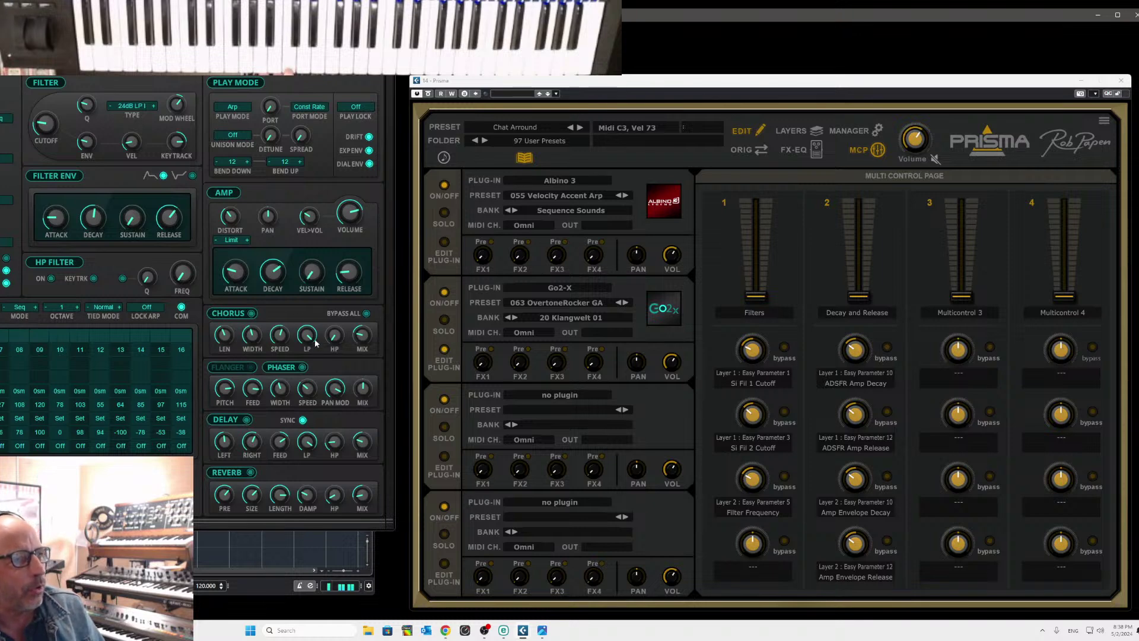
{"action": "left_click", "coordinate": [444, 350]}
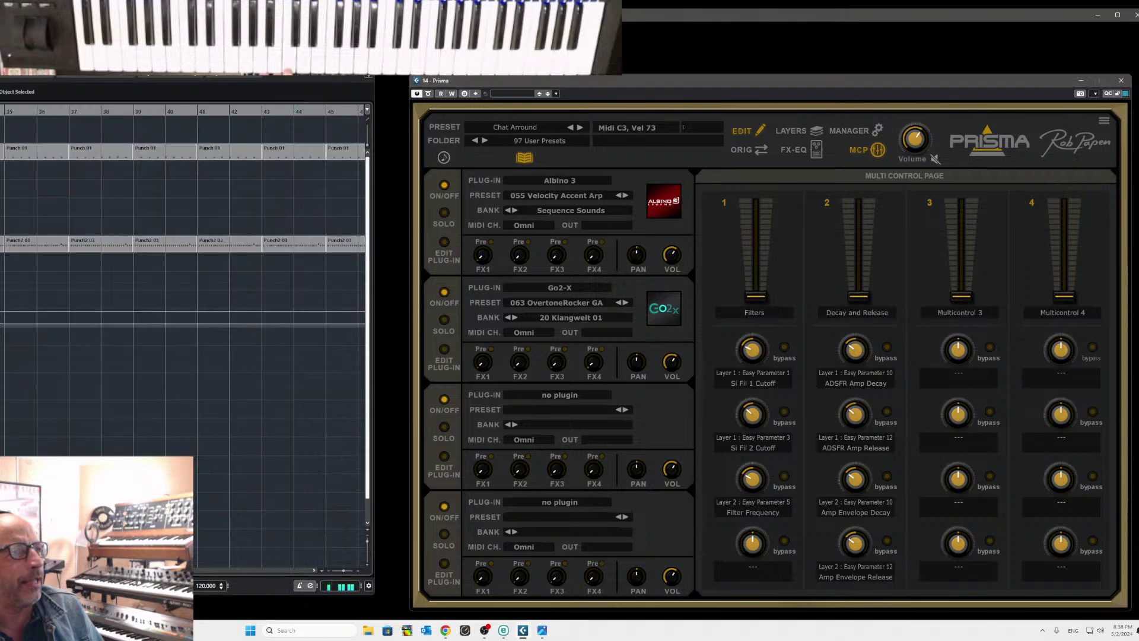
Return the Decay and Release fader to 0 % and save the Chat Arround preset over its existing file
{"action": "left_click_drag", "start_coordinate": [864, 300], "coordinate": [880, 319]}
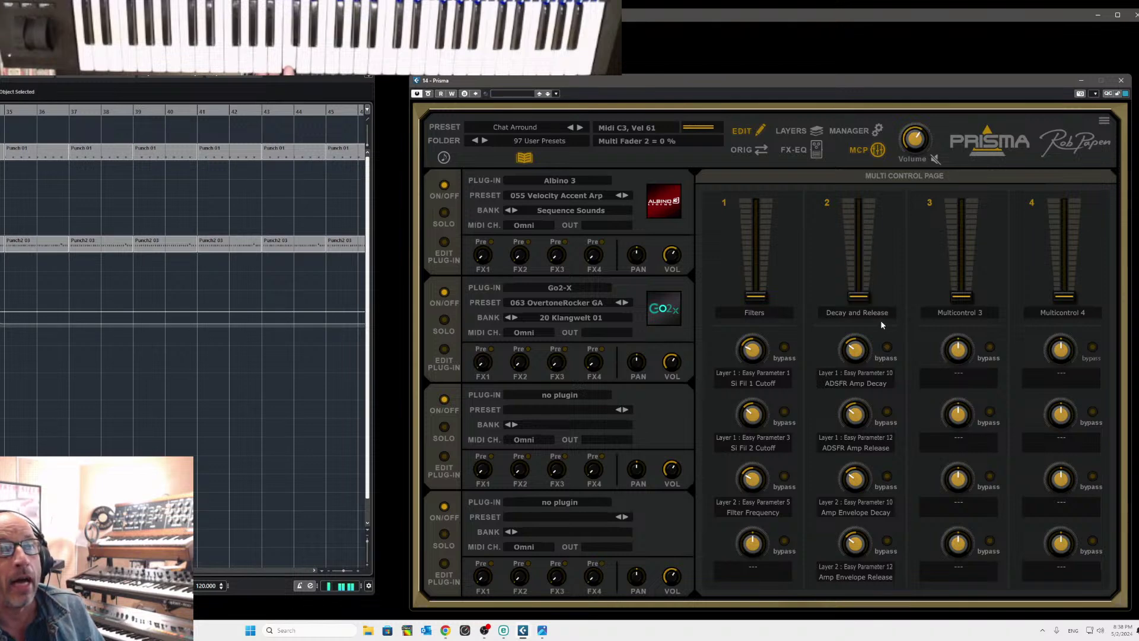
{"action": "left_click", "coordinate": [515, 125]}
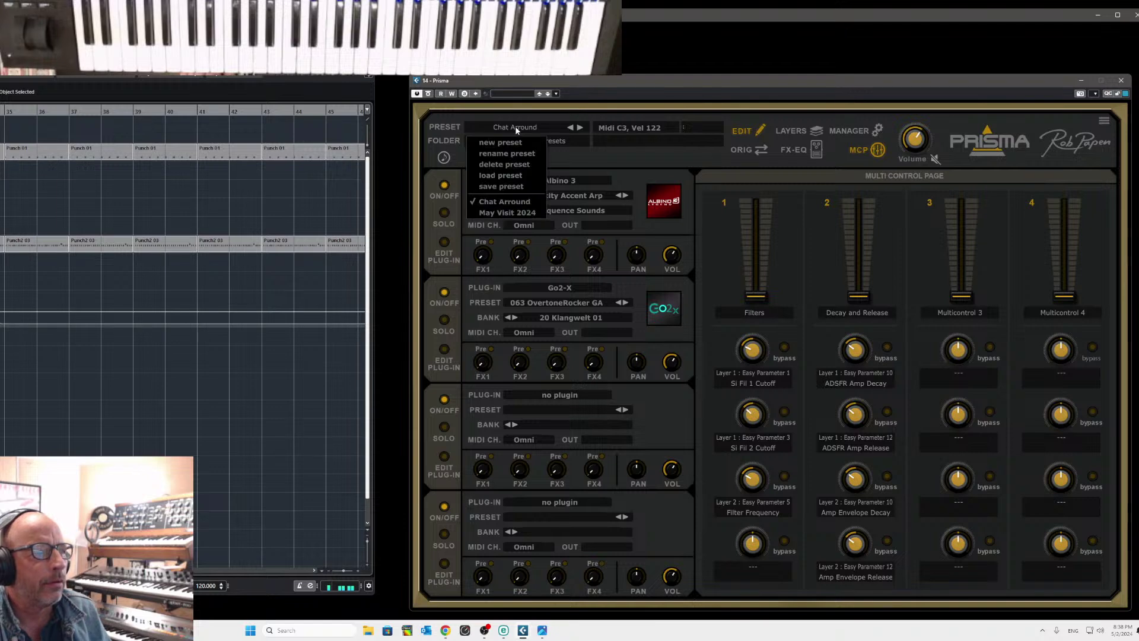
{"action": "left_click", "coordinate": [521, 187]}
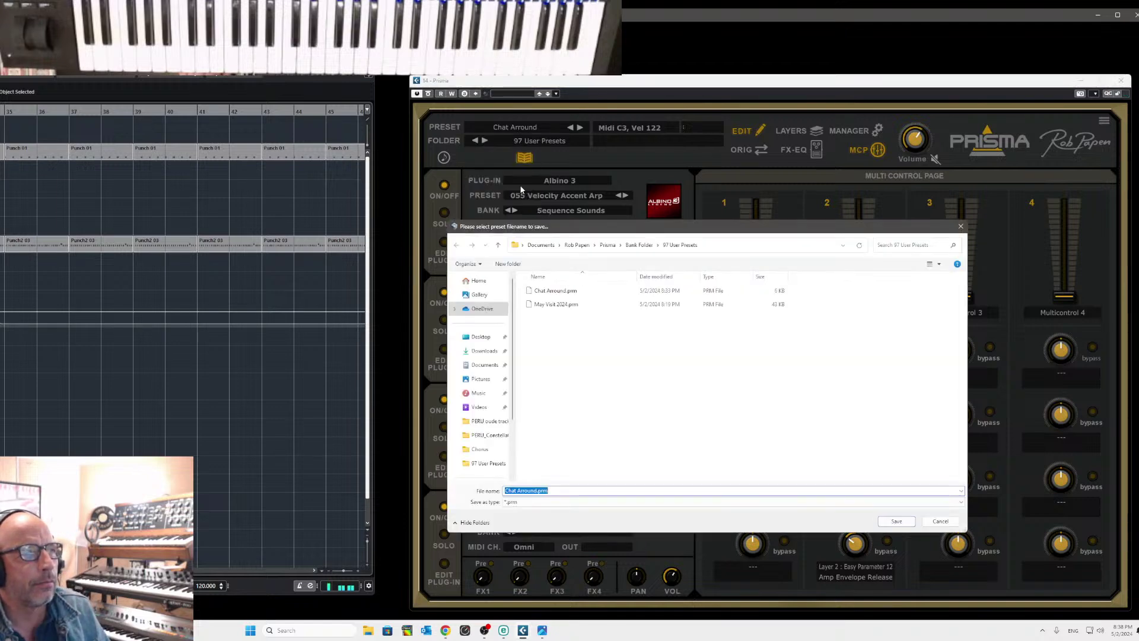
{"action": "left_click", "coordinate": [896, 520]}
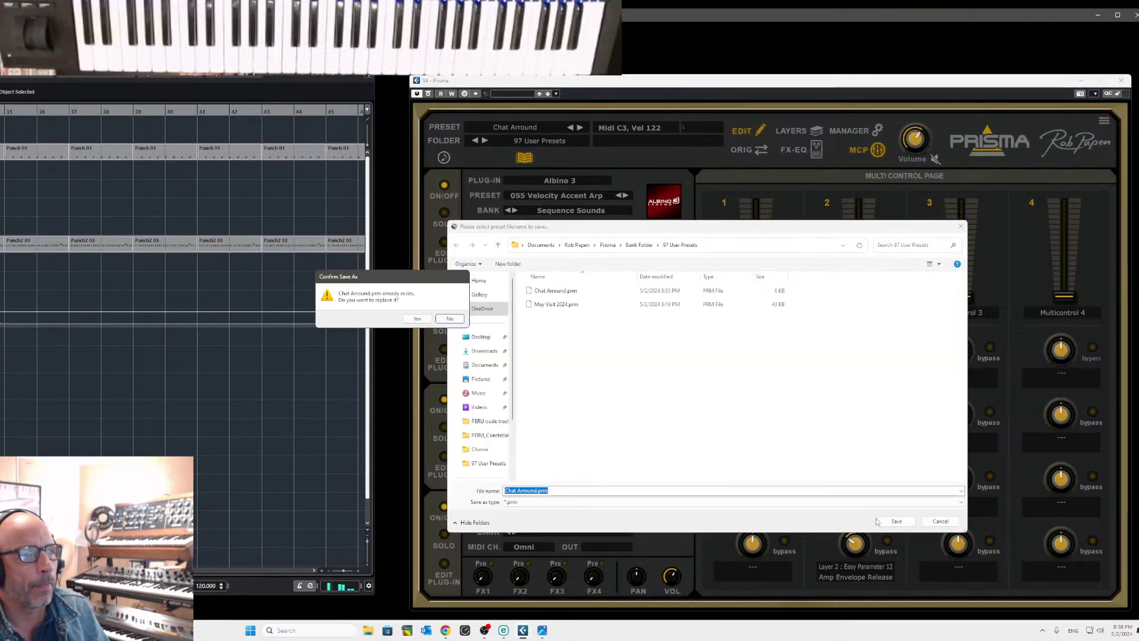
{"action": "left_click", "coordinate": [417, 319]}
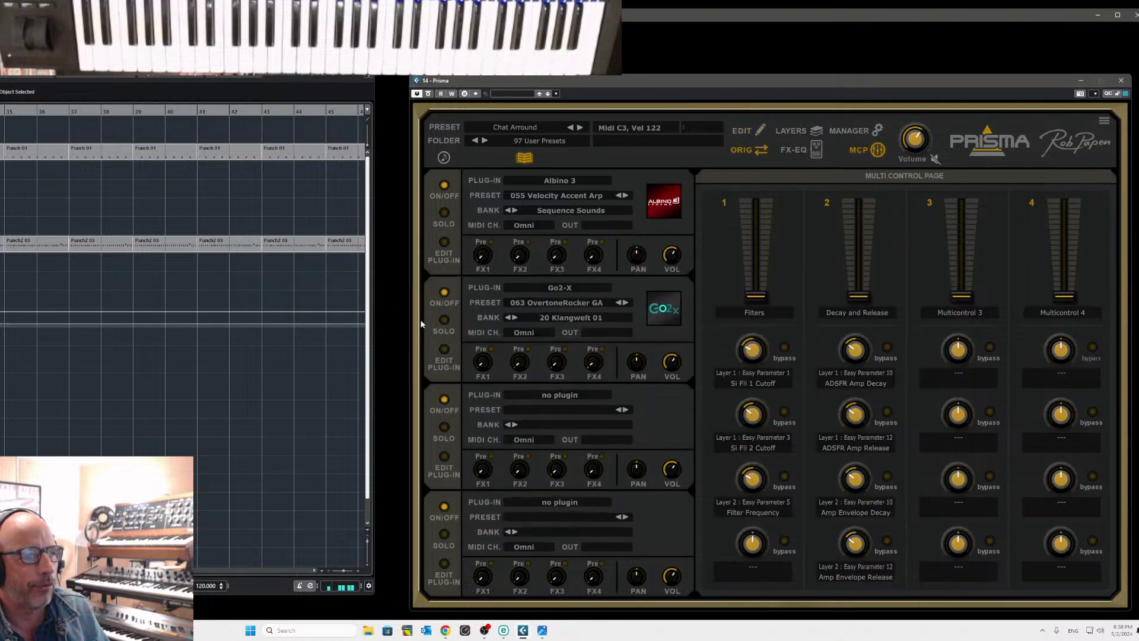
Name the third multi control Reverb and the fourth Stereo Delay
{"action": "double_click", "coordinate": [974, 312]}
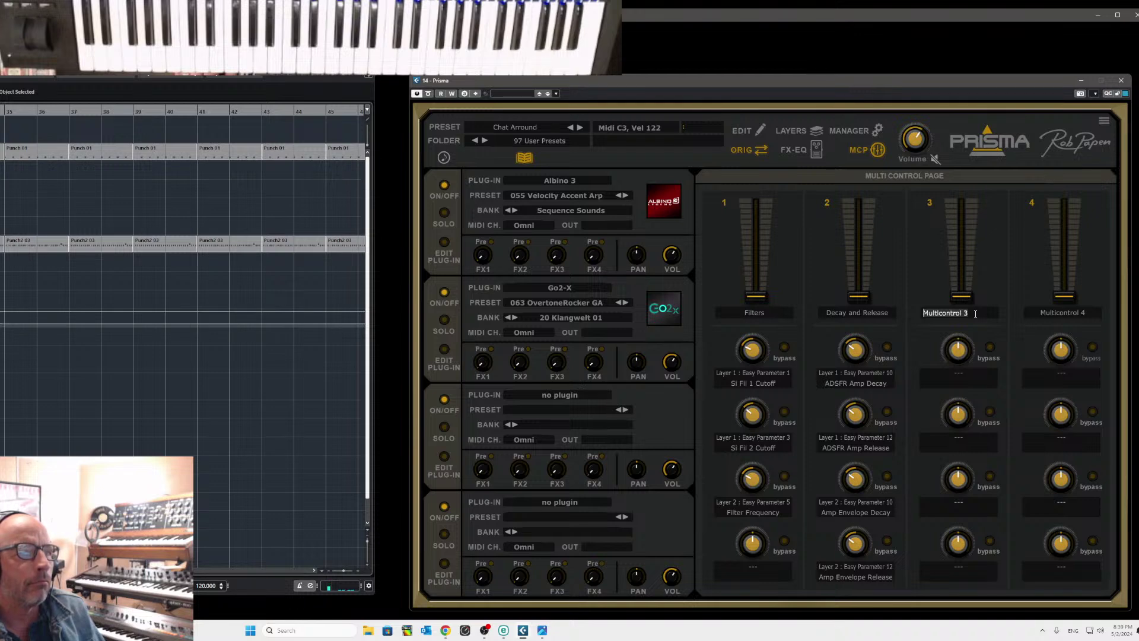
{"action": "type", "text": "Reverb"}
{"action": "key", "text": "Return"}
{"action": "left_click", "coordinate": [1073, 314]}
{"action": "type", "text": "Delay"}
{"action": "key", "text": "BackSpace"}
{"action": "key", "text": "BackSpace"}
{"action": "key", "text": "BackSpace"}
{"action": "key", "text": "BackSpace"}
{"action": "key", "text": "BackSpace"}
{"action": "type", "text": "Stereo Delay"}
{"action": "key", "text": "Return"}
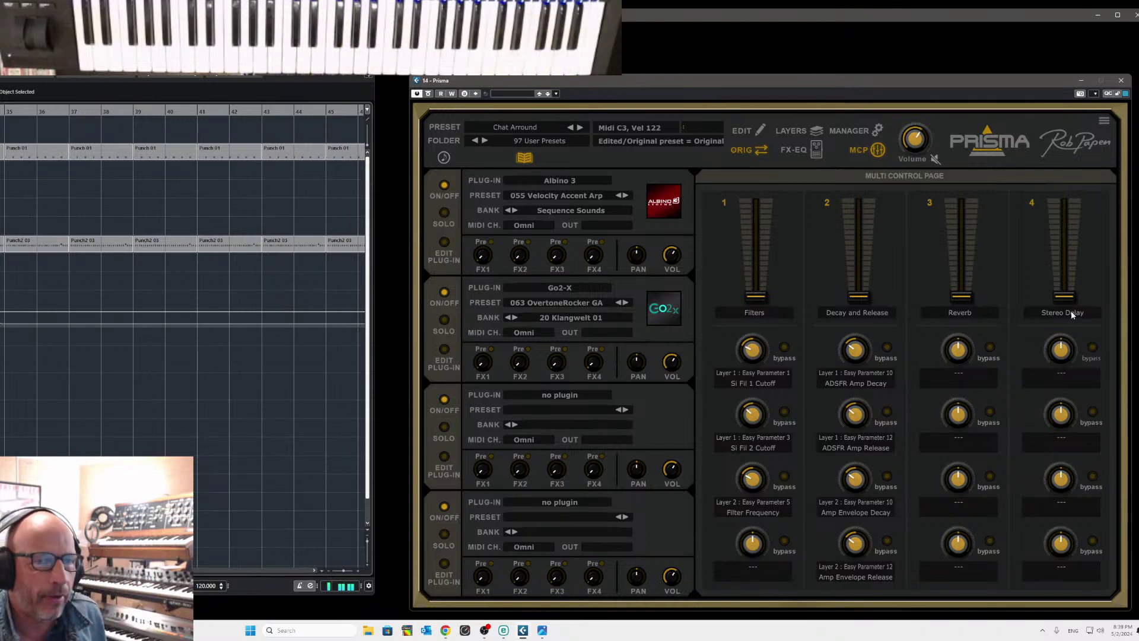
Assign the FX1 Send of layer 1 and of layer 2 to the first two slots of the Reverb control
{"action": "left_click", "coordinate": [962, 375]}
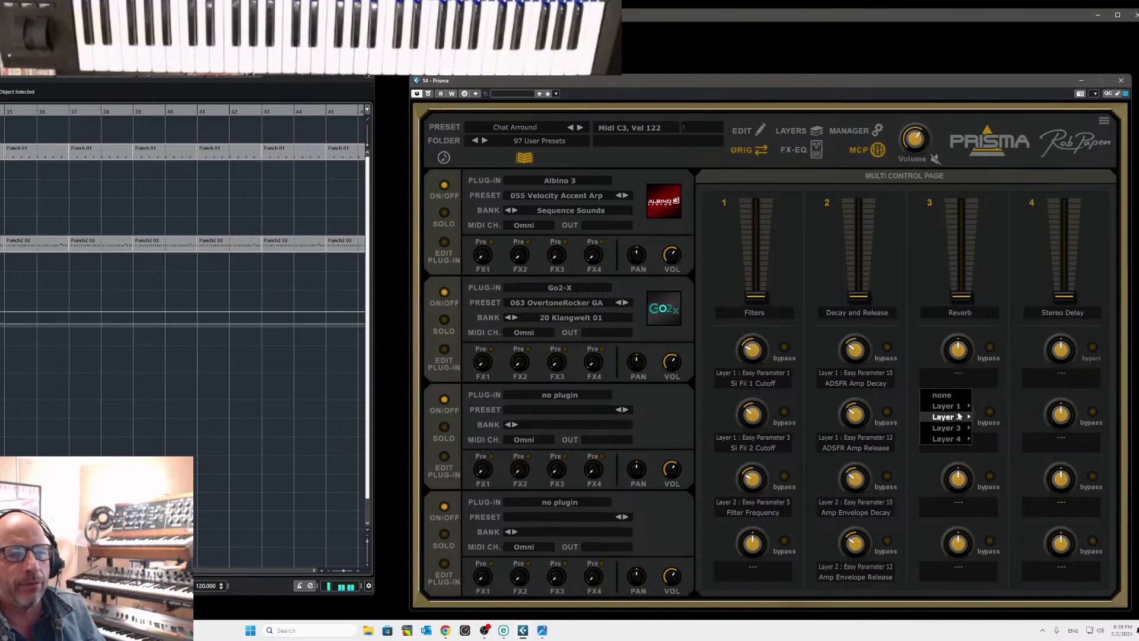
{"action": "mouse_move", "coordinate": [961, 411]}
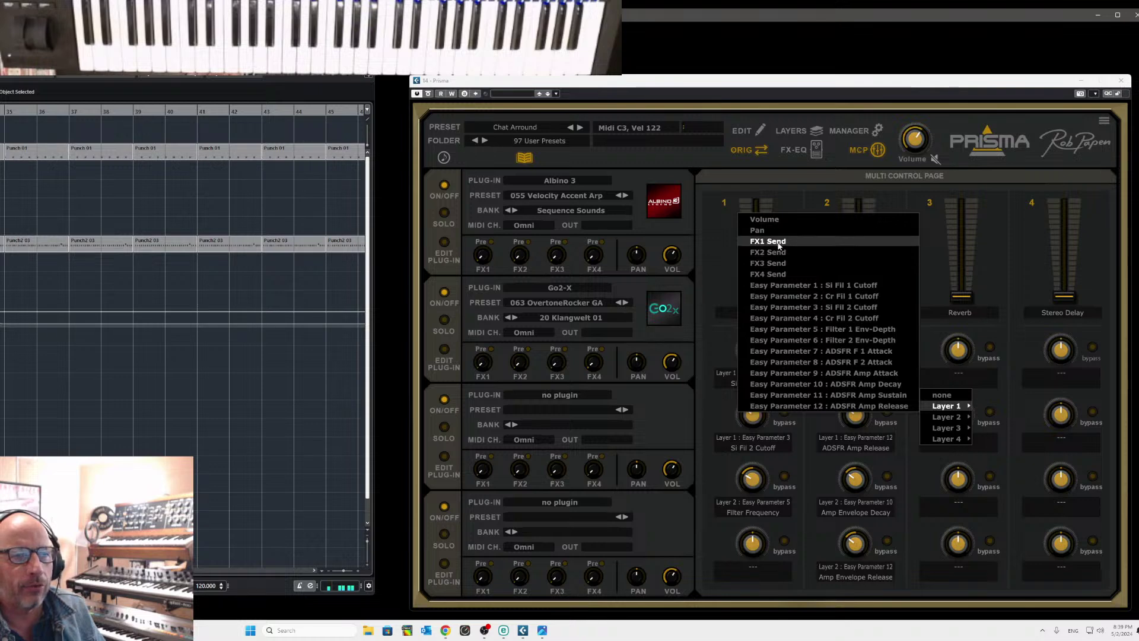
{"action": "left_click", "coordinate": [860, 241]}
{"action": "left_click", "coordinate": [965, 439]}
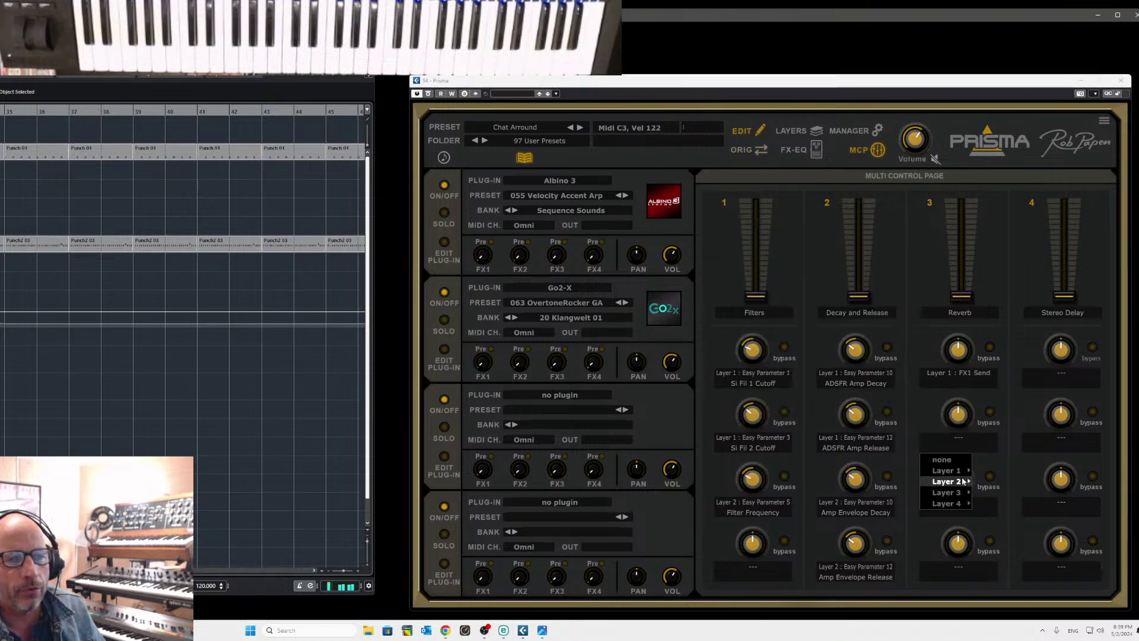
{"action": "mouse_move", "coordinate": [961, 481]}
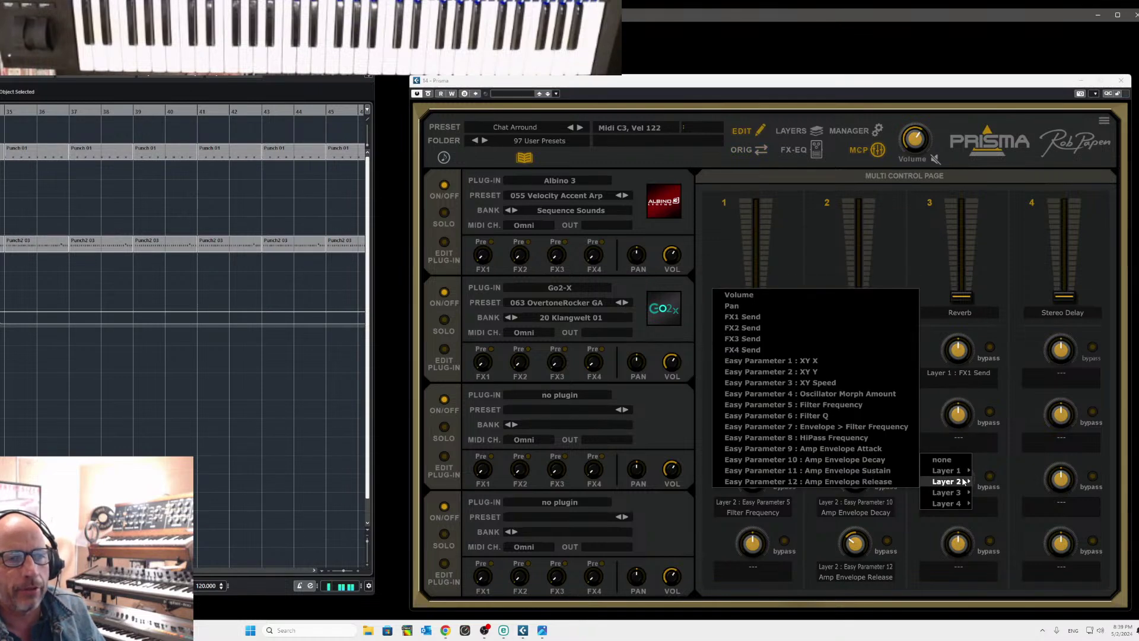
{"action": "left_click", "coordinate": [763, 316]}
Assign the FX2 Send of layer 1 and of layer 2 to the first two slots of the Stereo Delay control
{"action": "left_click", "coordinate": [1079, 375]}
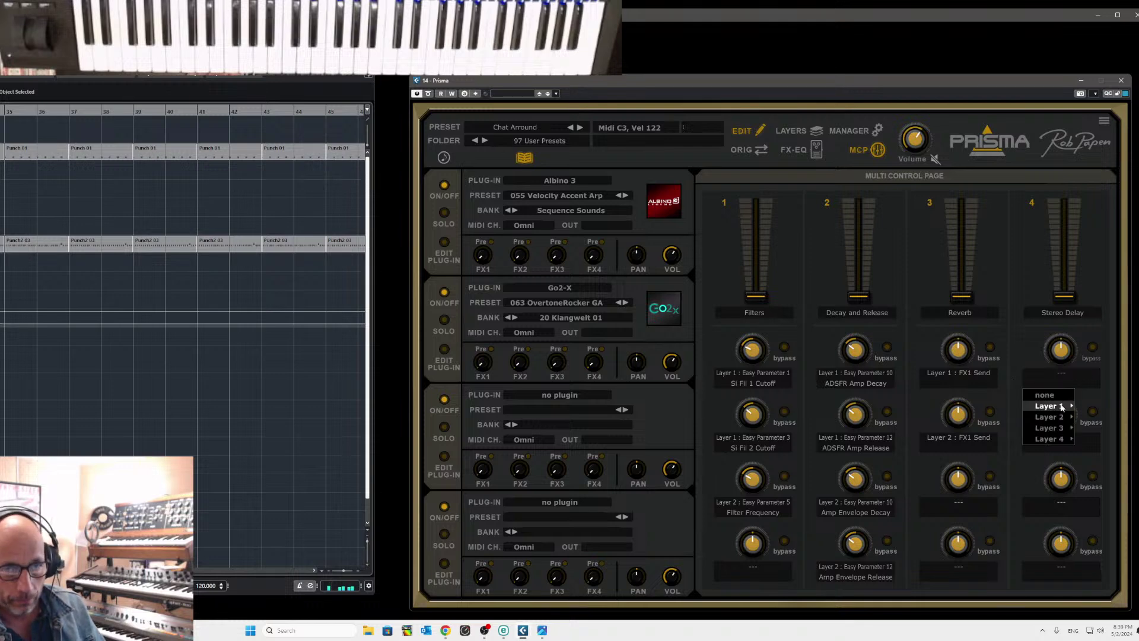
{"action": "mouse_move", "coordinate": [1046, 406]}
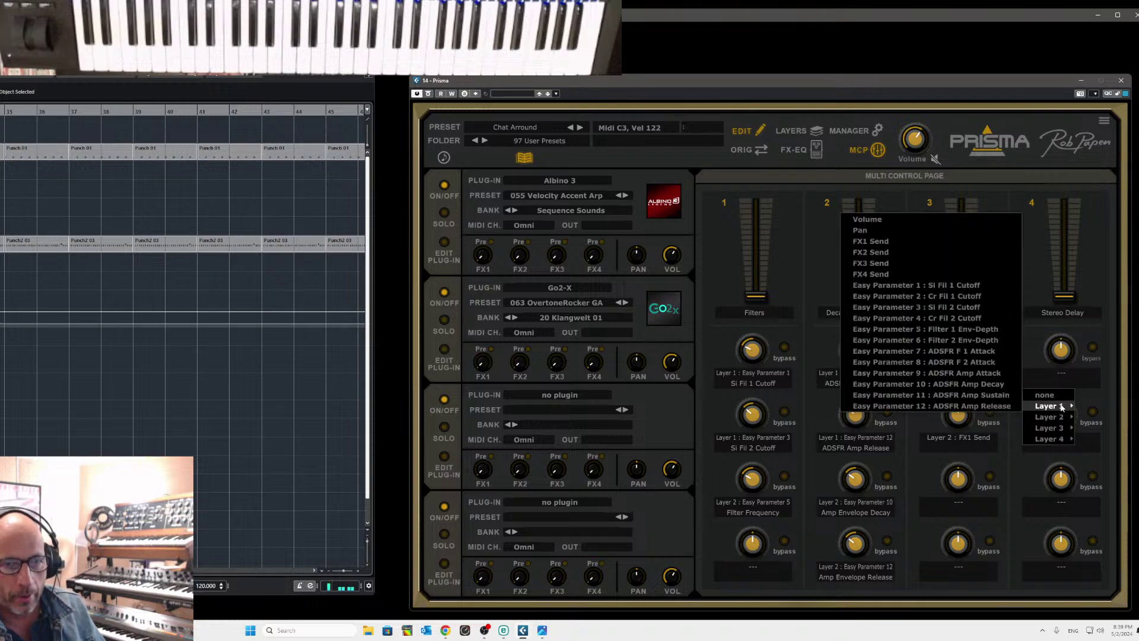
{"action": "left_click", "coordinate": [916, 253]}
{"action": "left_click", "coordinate": [1066, 439]}
{"action": "mouse_move", "coordinate": [1047, 483]}
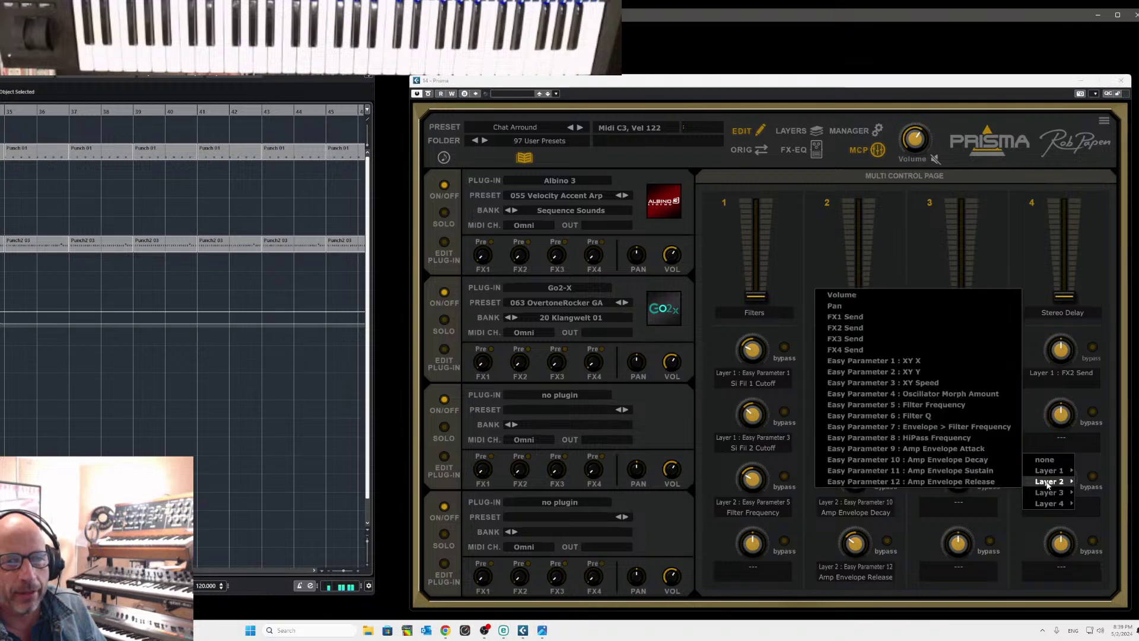
{"action": "left_click", "coordinate": [844, 328]}
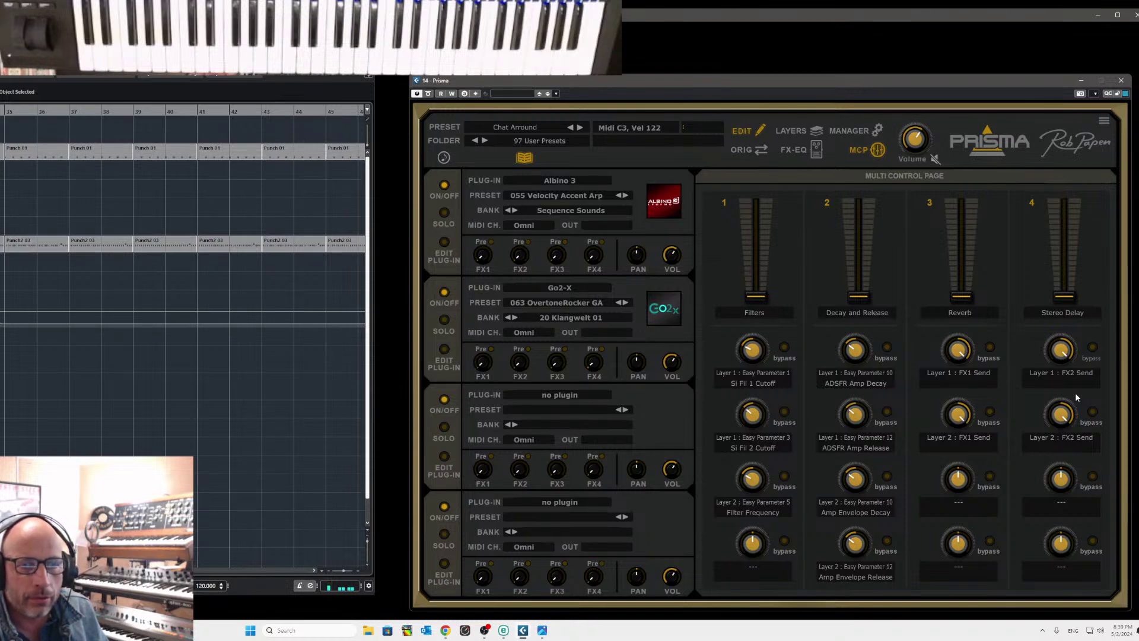
Load HQ Reverb into master effect FX1 and Stereo Tape Delay into FX2
{"action": "left_click", "coordinate": [796, 150]}
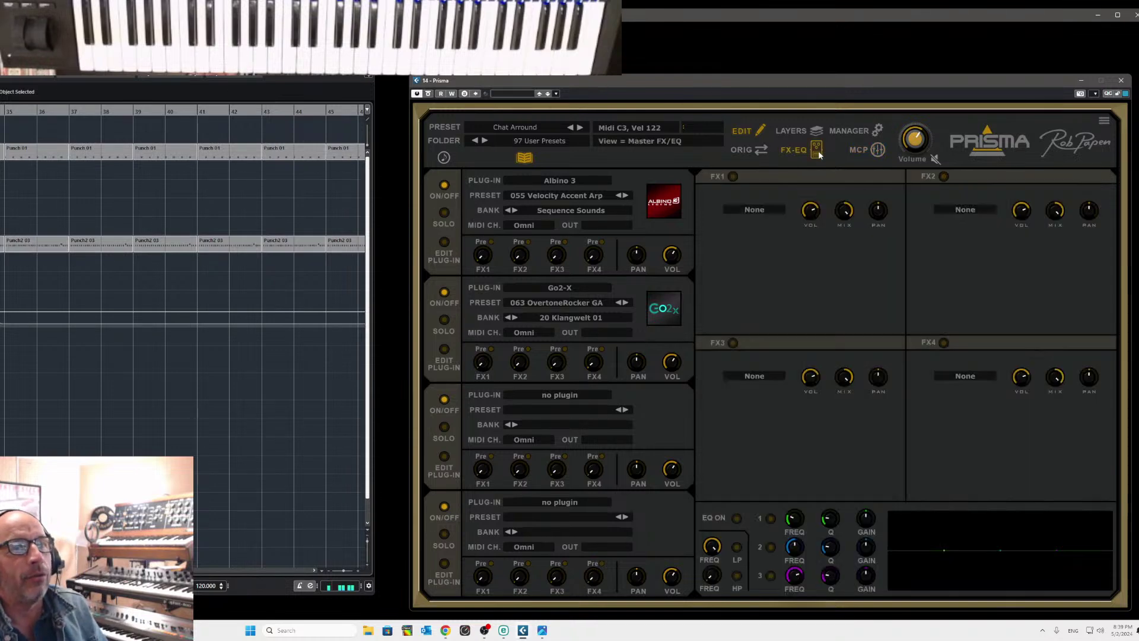
{"action": "left_click", "coordinate": [749, 209]}
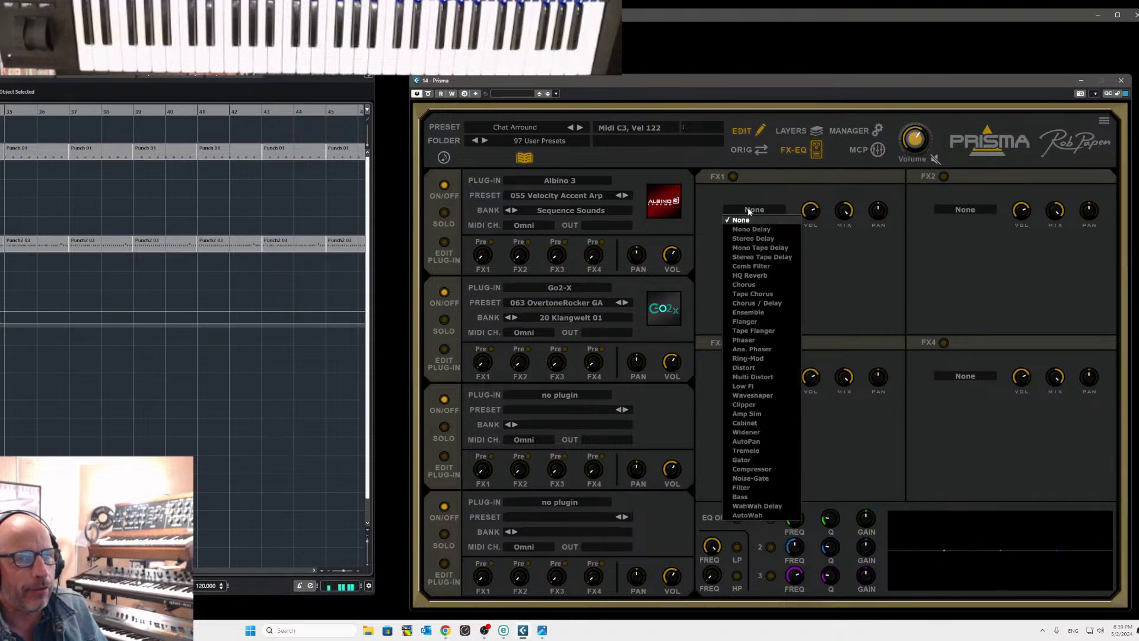
{"action": "left_click", "coordinate": [756, 235]}
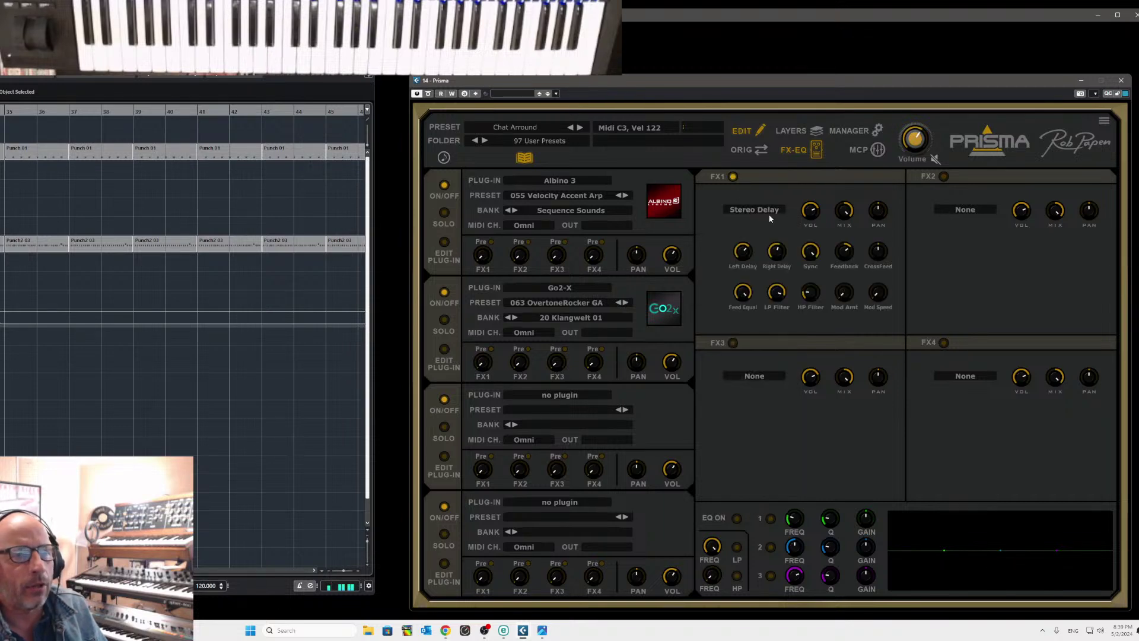
{"action": "left_click", "coordinate": [753, 212]}
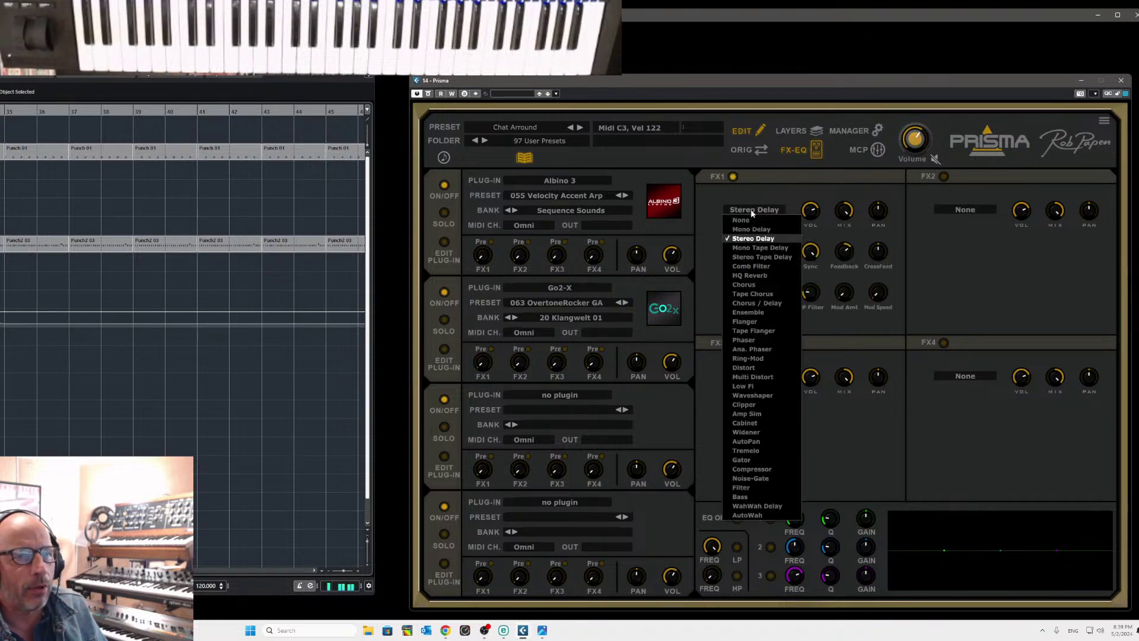
{"action": "left_click", "coordinate": [768, 275]}
{"action": "left_click", "coordinate": [947, 211]}
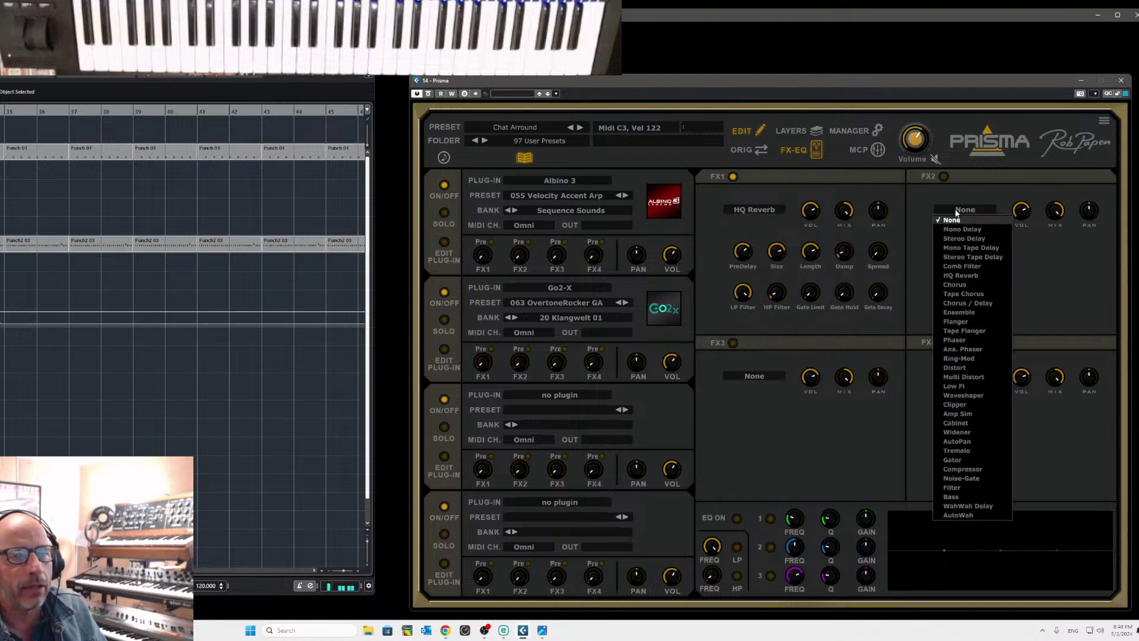
{"action": "left_click", "coordinate": [976, 257]}
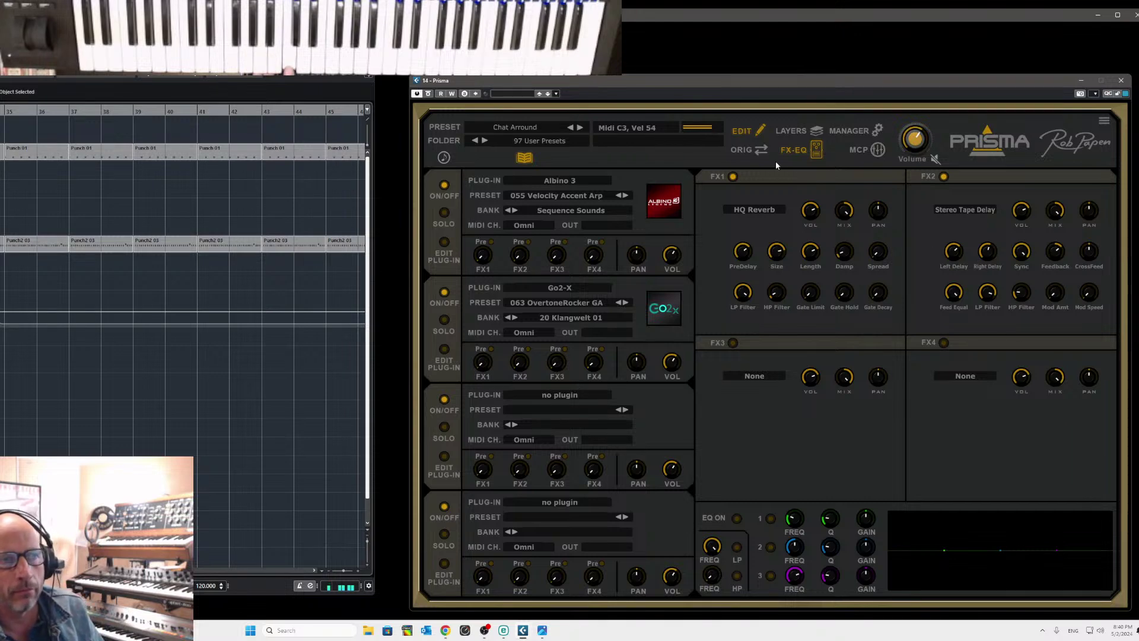
On the multi control page, raise the Reverb fader to 33 % and the Stereo Delay fader to slightly over half
{"action": "left_click", "coordinate": [865, 150]}
{"action": "left_click_drag", "start_coordinate": [963, 297], "coordinate": [968, 273]}
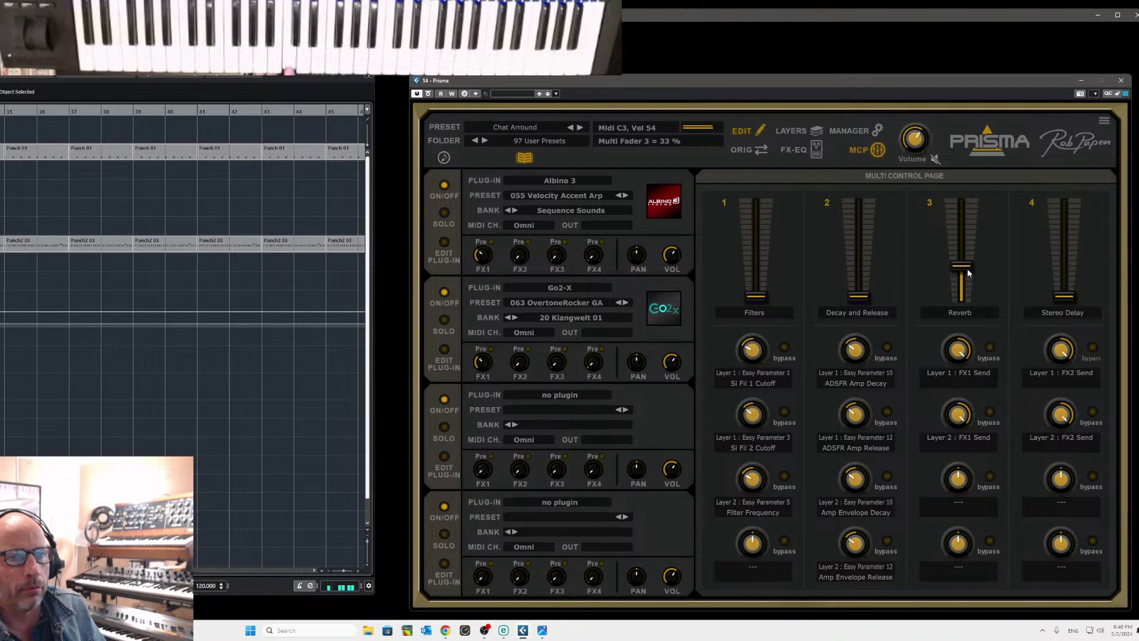
{"action": "left_click_drag", "start_coordinate": [1065, 296], "coordinate": [1071, 243]}
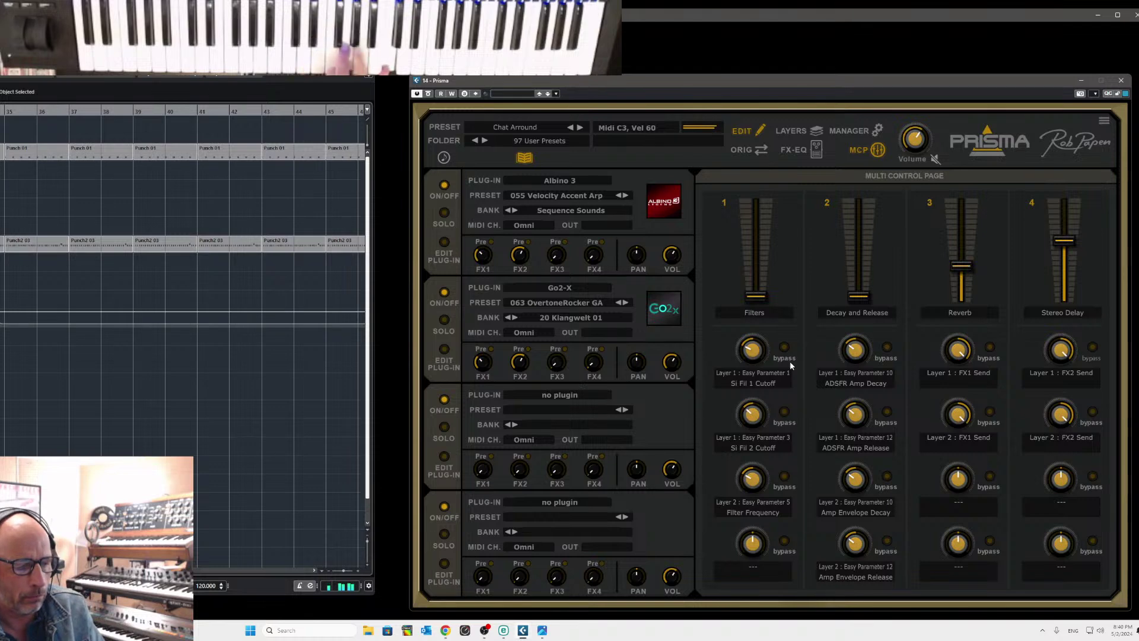
Audition the Filters and the Decay and Release faders by sweeping them up, and return both to 0 %
{"action": "left_click_drag", "start_coordinate": [858, 296], "coordinate": [863, 330]}
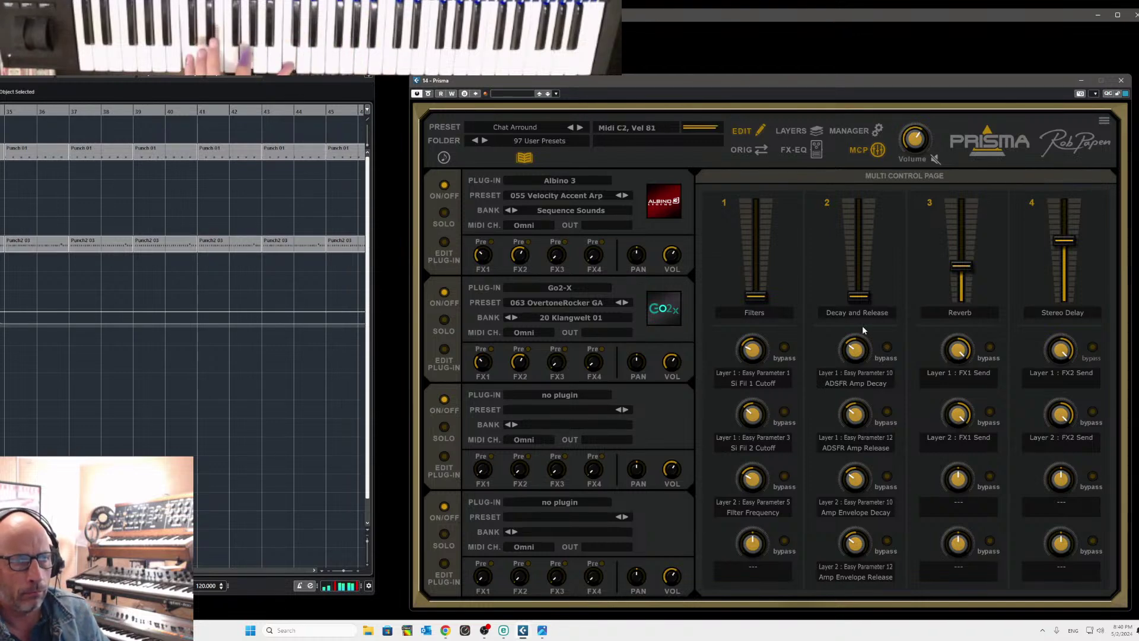
{"action": "left_click_drag", "start_coordinate": [755, 295], "coordinate": [762, 248]}
{"action": "left_click", "coordinate": [861, 285]}
{"action": "left_click_drag", "start_coordinate": [862, 285], "coordinate": [861, 284]}
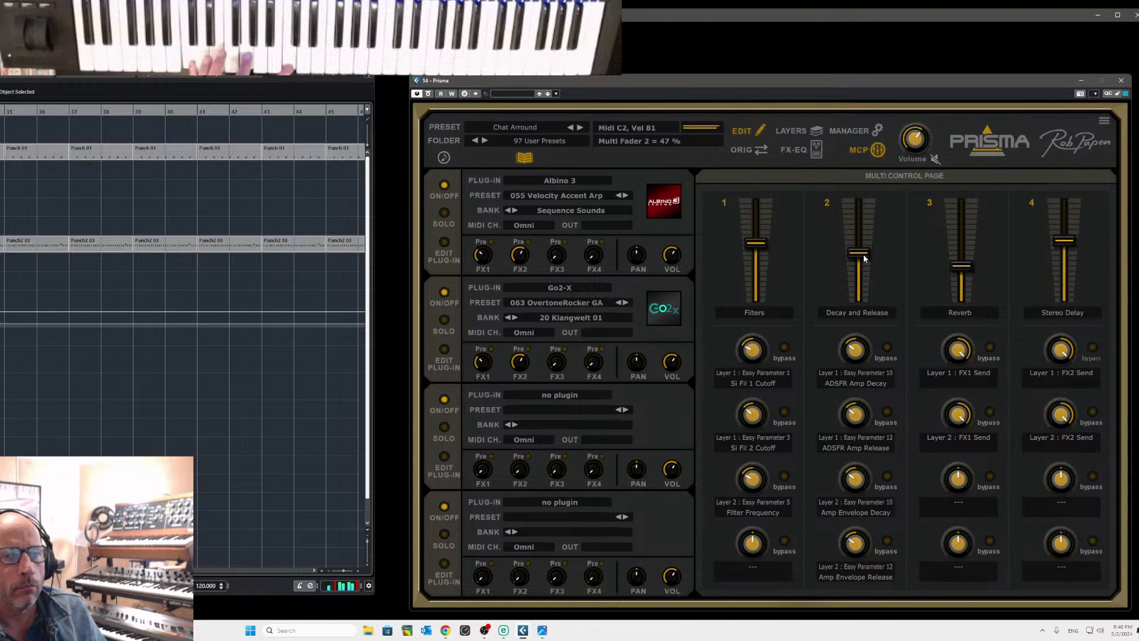
{"action": "left_click_drag", "start_coordinate": [868, 286], "coordinate": [860, 321]}
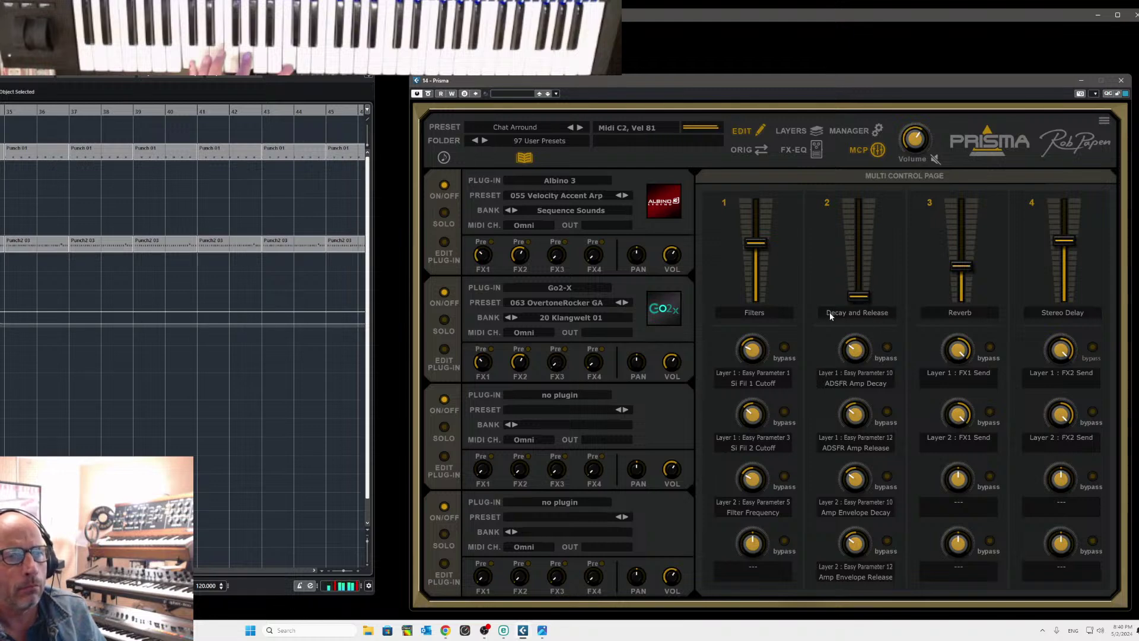
{"action": "left_click_drag", "start_coordinate": [756, 243], "coordinate": [767, 311]}
Lower the Reverb fader to roughly a quarter and set the Stereo Delay fader to 36 %, keeping Decay and Release at 0 %
{"action": "left_click_drag", "start_coordinate": [956, 267], "coordinate": [960, 274]}
{"action": "left_click_drag", "start_coordinate": [1064, 240], "coordinate": [1070, 262]}
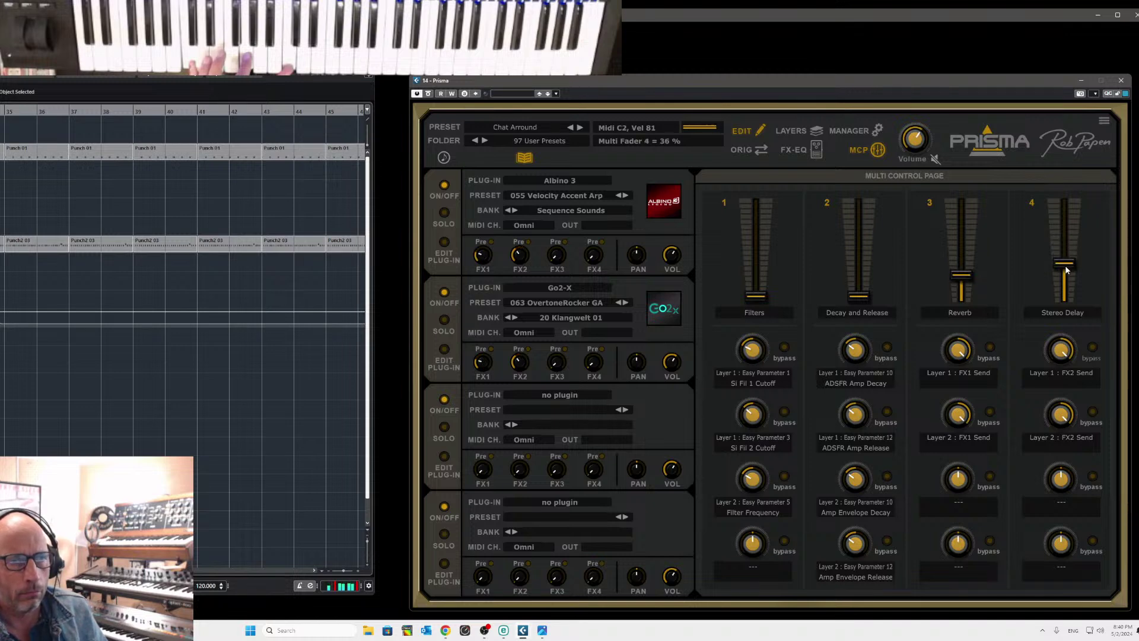
{"action": "left_click_drag", "start_coordinate": [858, 297], "coordinate": [853, 318]}
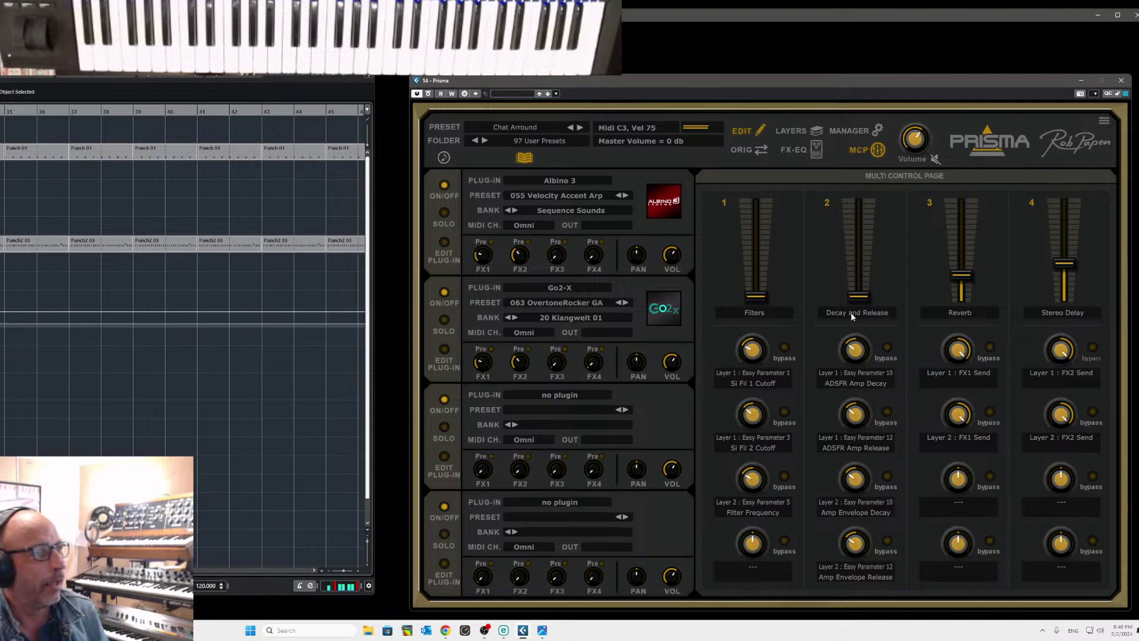
Save the Chat Arround preset again with its effect sends, replacing the existing file
{"action": "left_click", "coordinate": [510, 129]}
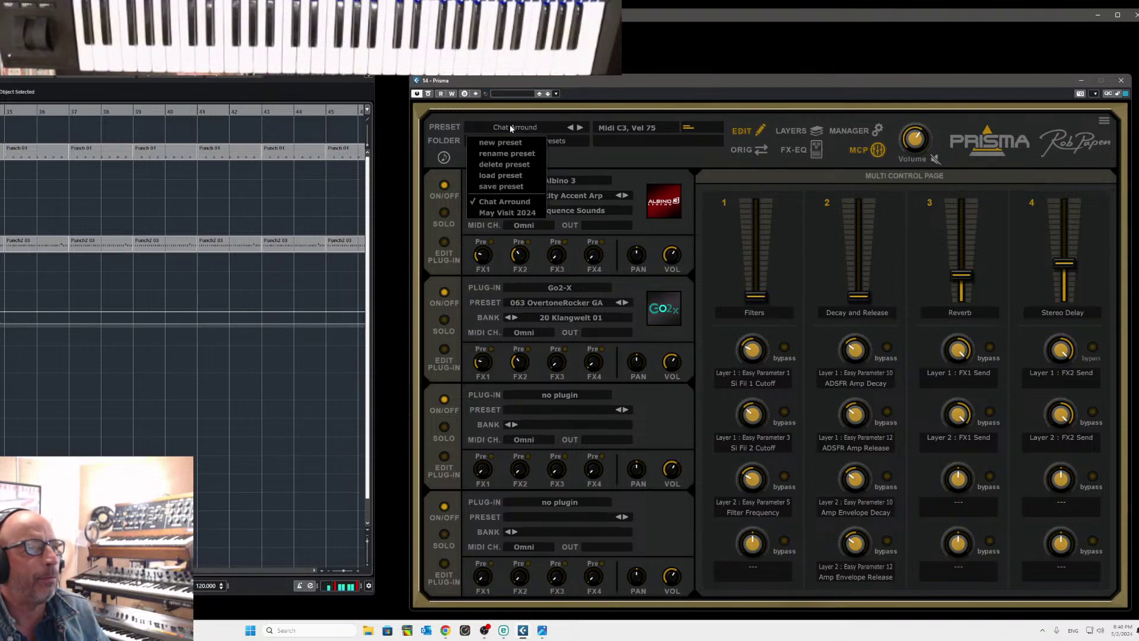
{"action": "left_click", "coordinate": [515, 188]}
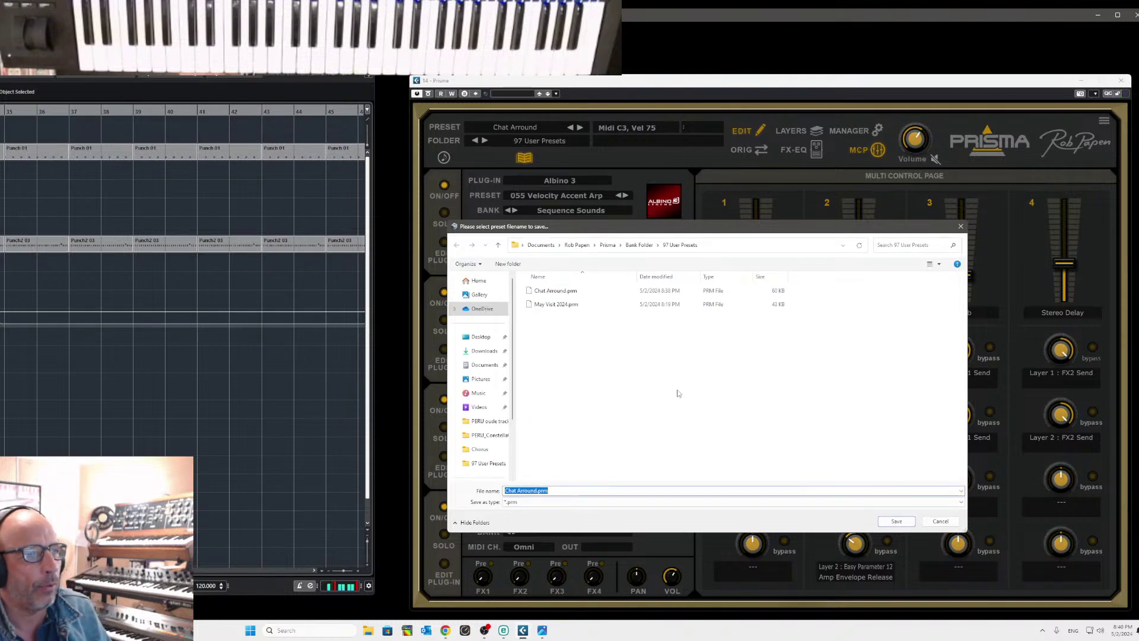
{"action": "left_click", "coordinate": [897, 522]}
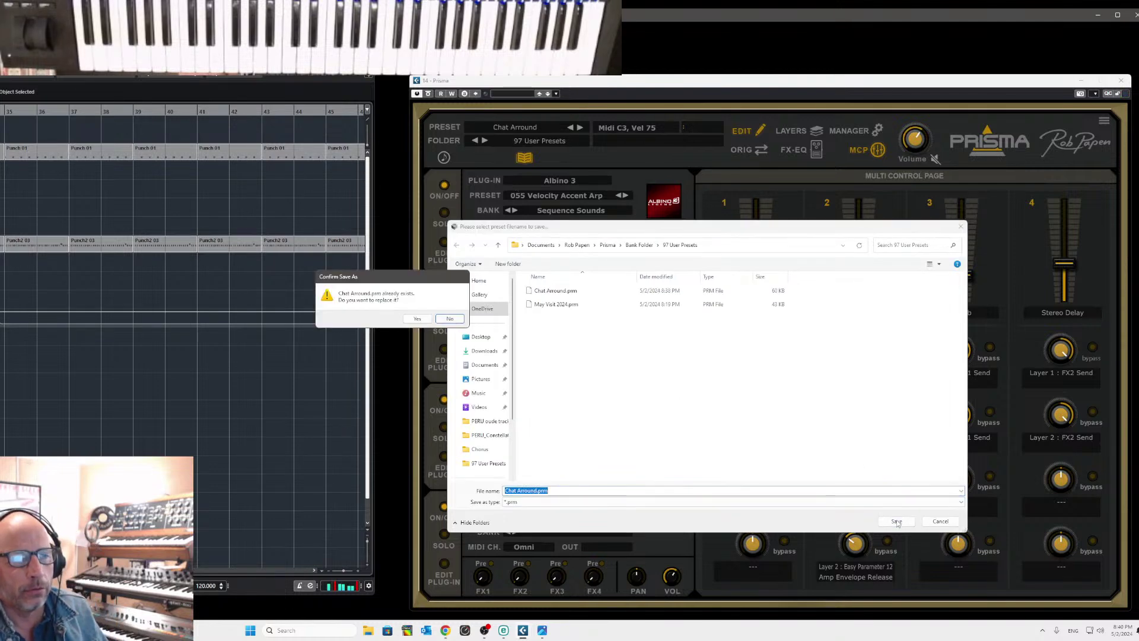
{"action": "left_click", "coordinate": [417, 319]}
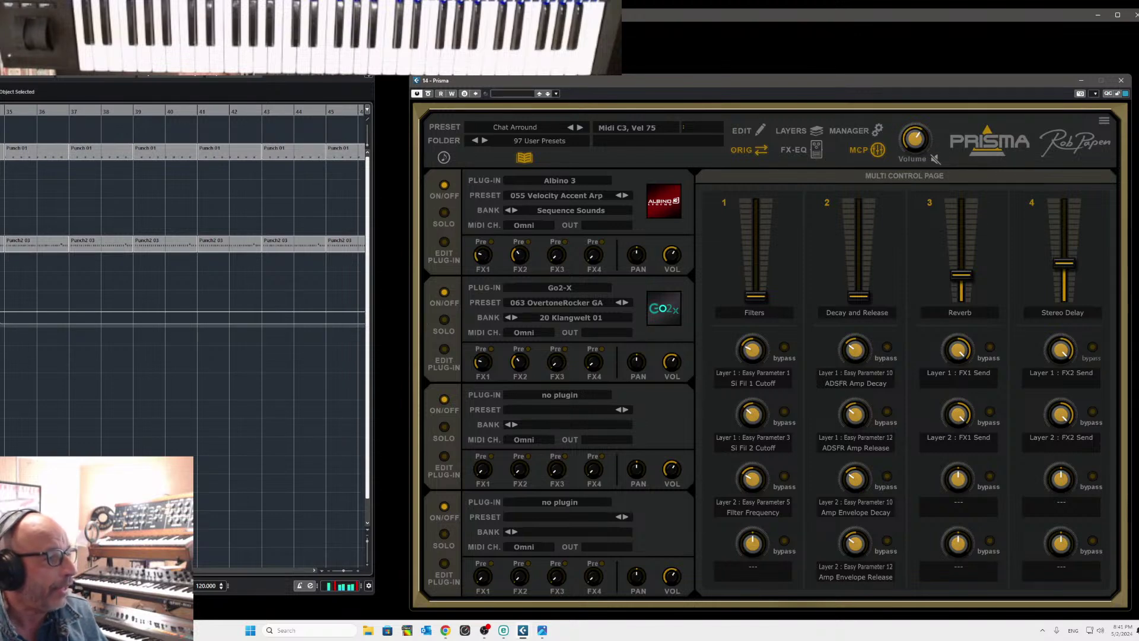
Recategorise Chat Arround in the preset manager: replace Perc with Chord and Mono with Poly, and add the Bright timbre
{"action": "left_click", "coordinate": [849, 131]}
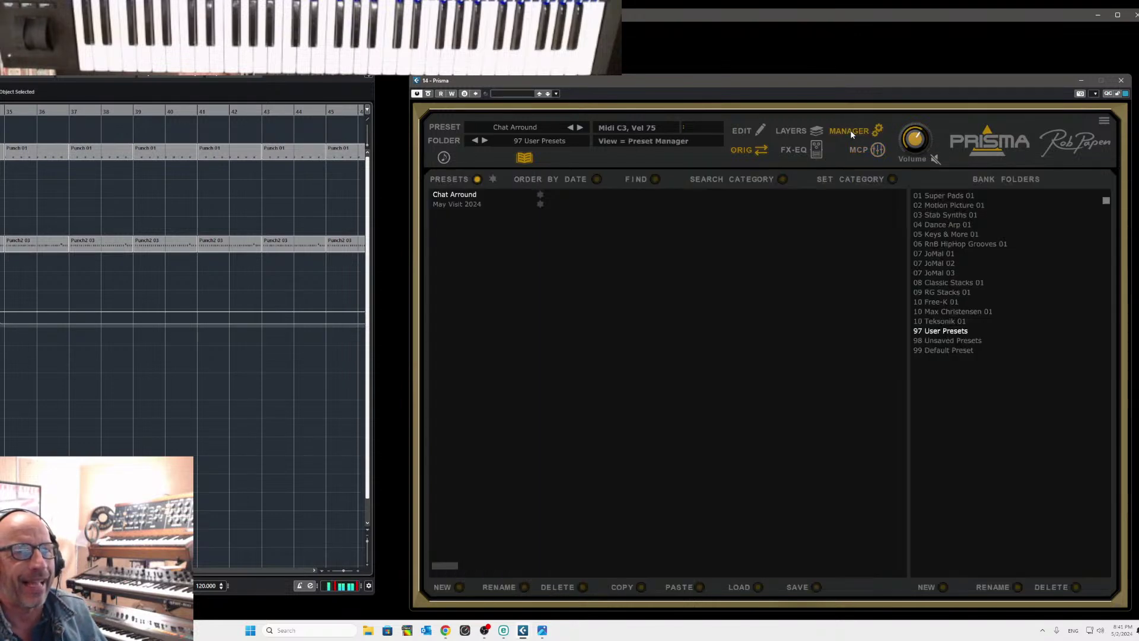
{"action": "left_click", "coordinate": [892, 180]}
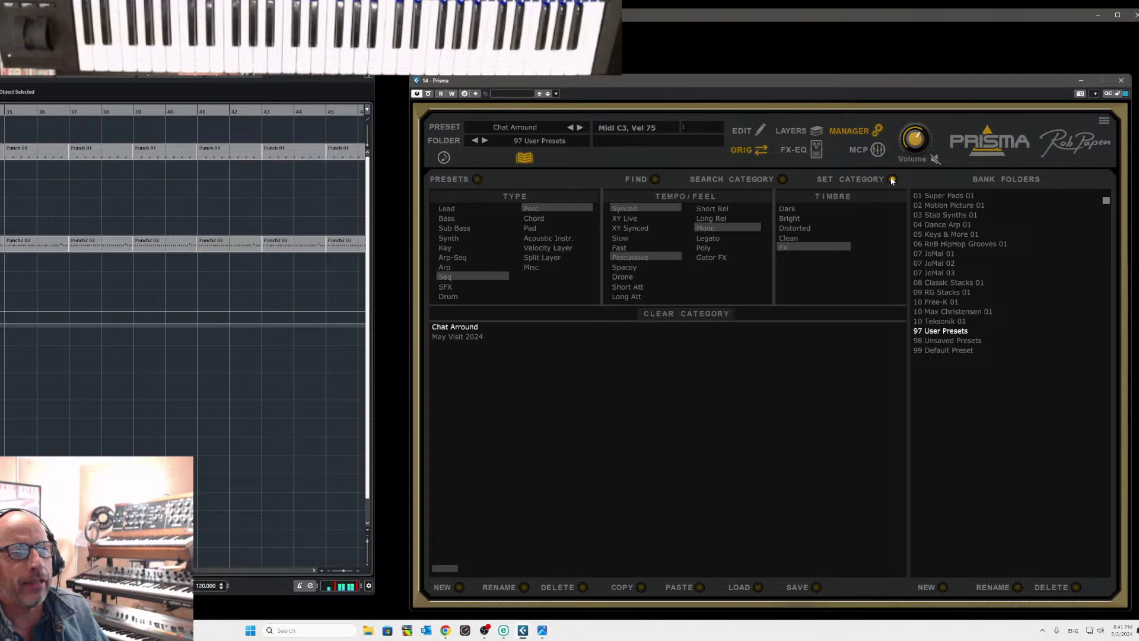
{"action": "left_click", "coordinate": [540, 218]}
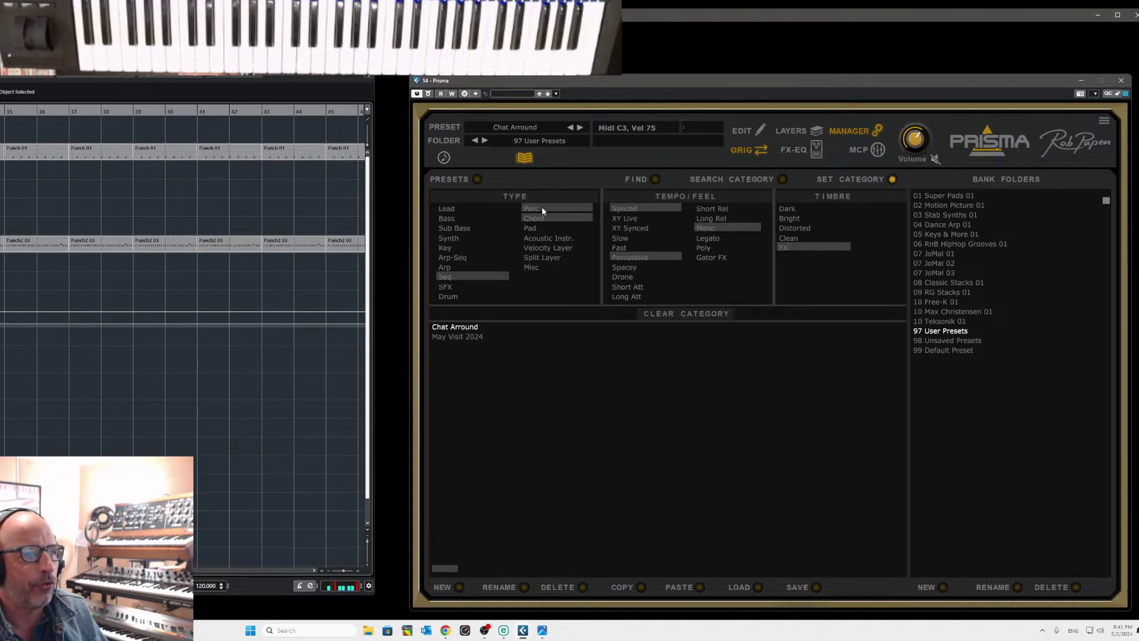
{"action": "left_click", "coordinate": [542, 208]}
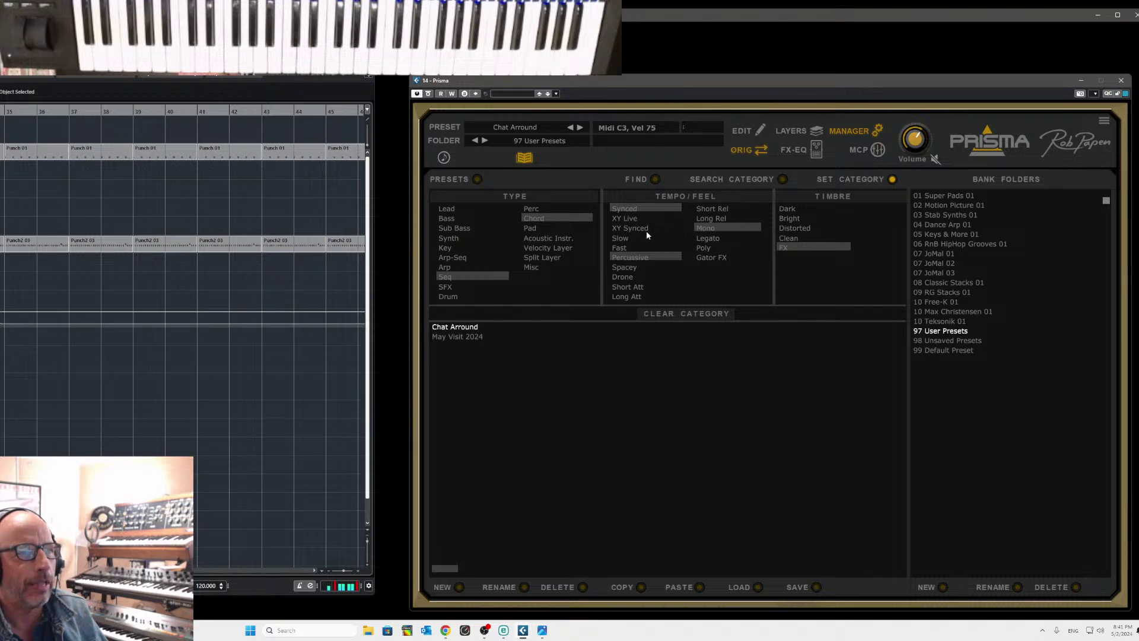
{"action": "left_click", "coordinate": [709, 229]}
{"action": "left_click", "coordinate": [712, 247]}
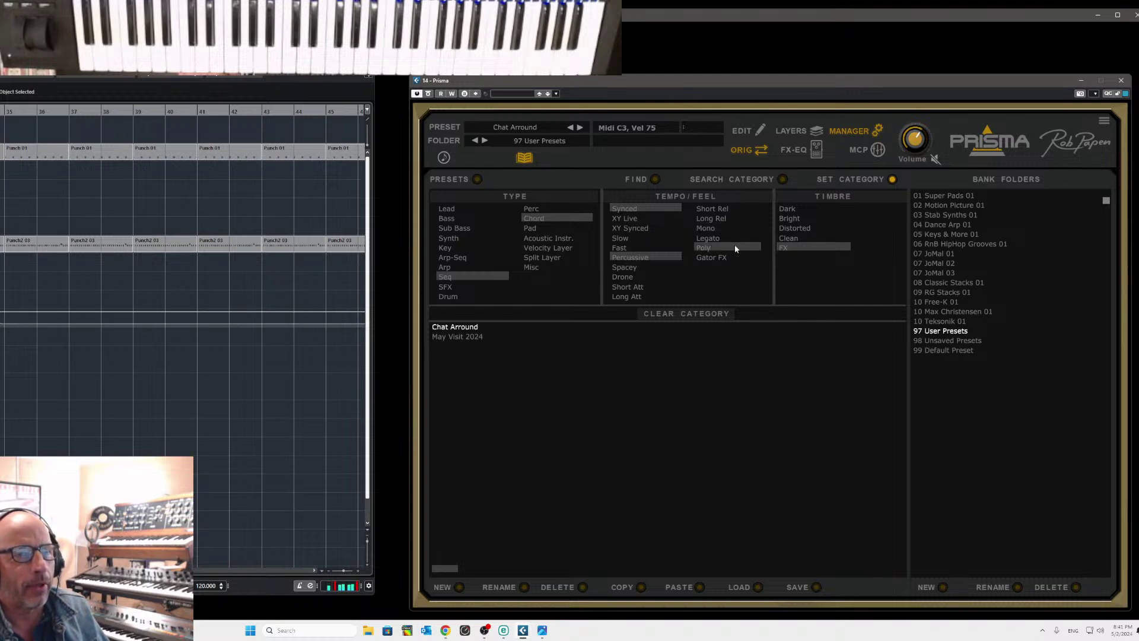
{"action": "left_click", "coordinate": [798, 219]}
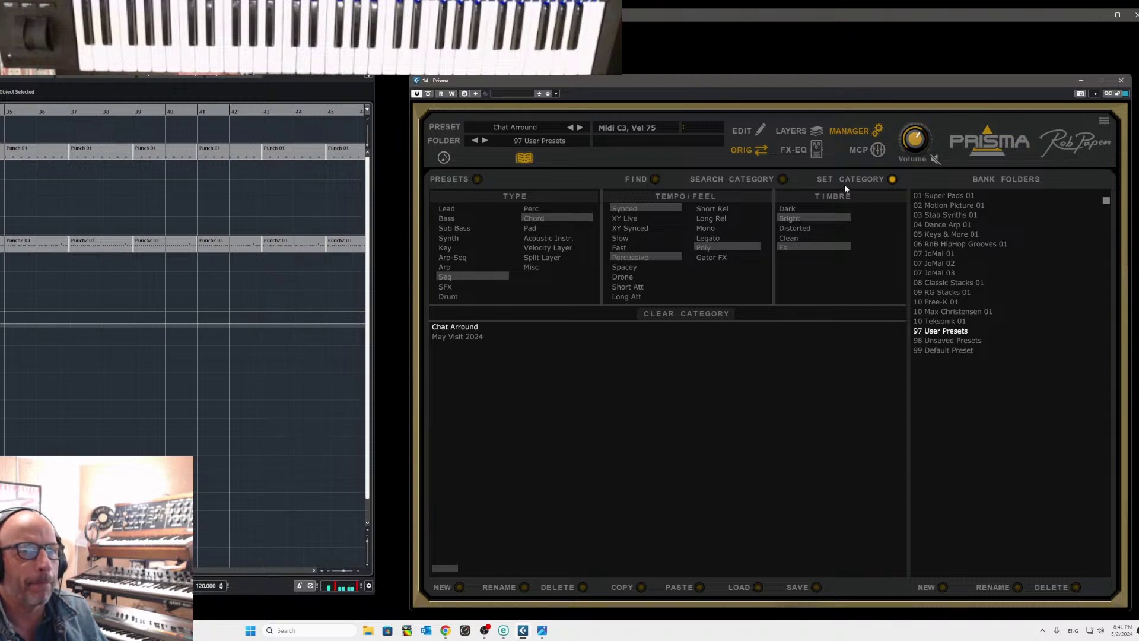
Save the Chat Arround preset with its updated categories, replacing the existing file
{"action": "left_click", "coordinate": [515, 127]}
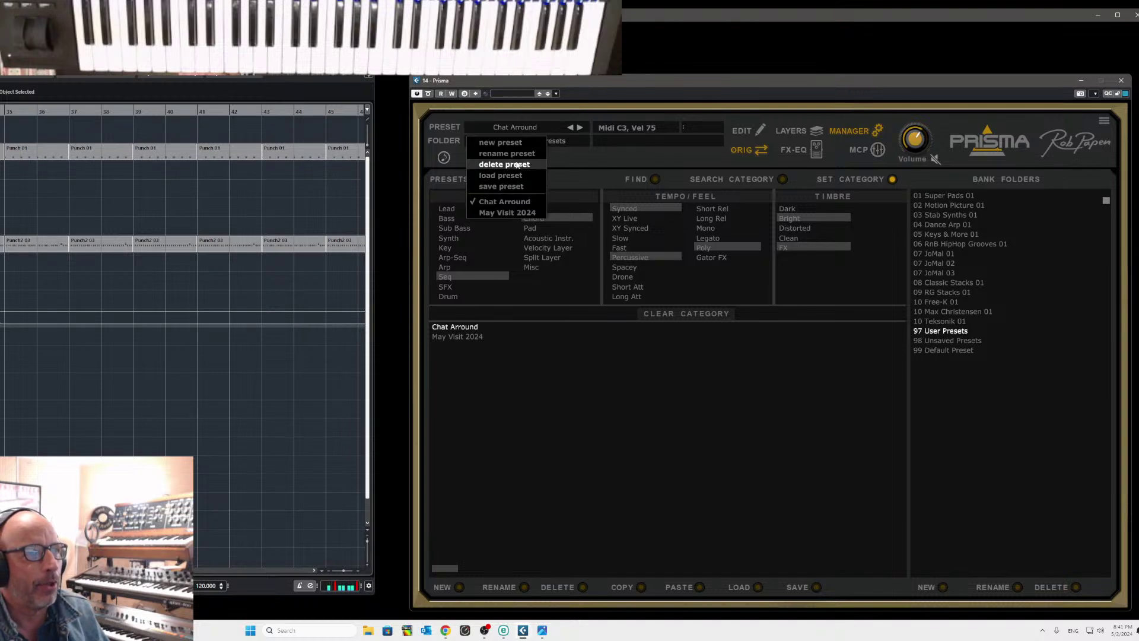
{"action": "left_click", "coordinate": [508, 188]}
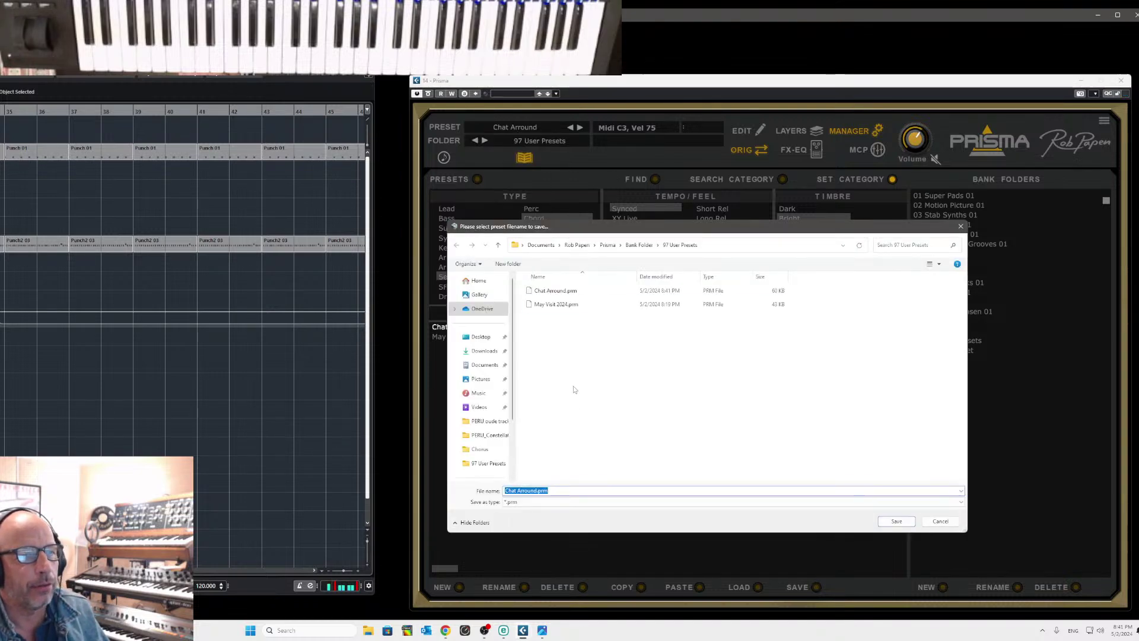
{"action": "left_click", "coordinate": [897, 520]}
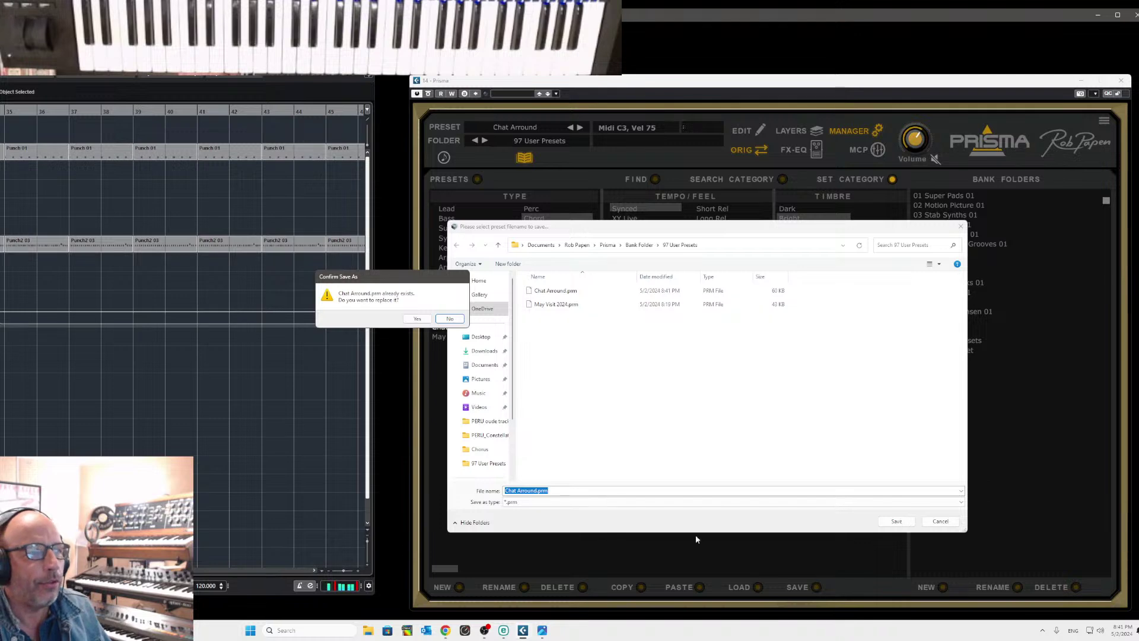
{"action": "left_click", "coordinate": [416, 319]}
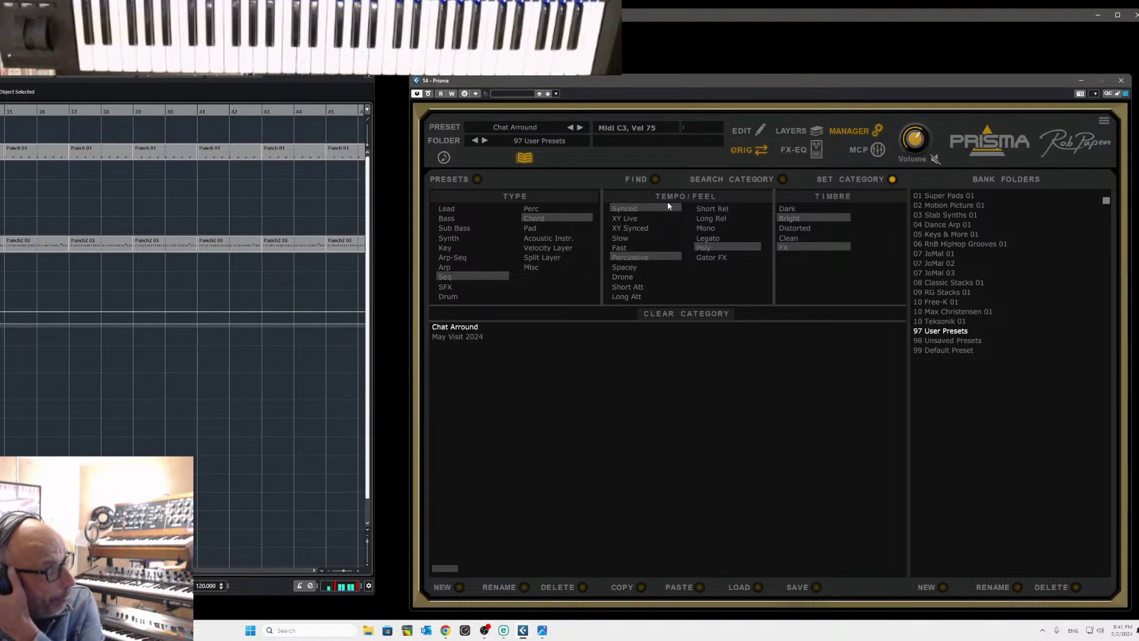
On the multi control page, raise Decay and Release to slightly under half, lower Reverb to about 10 %, and set Stereo Delay to 70 %
{"action": "left_click", "coordinate": [879, 151]}
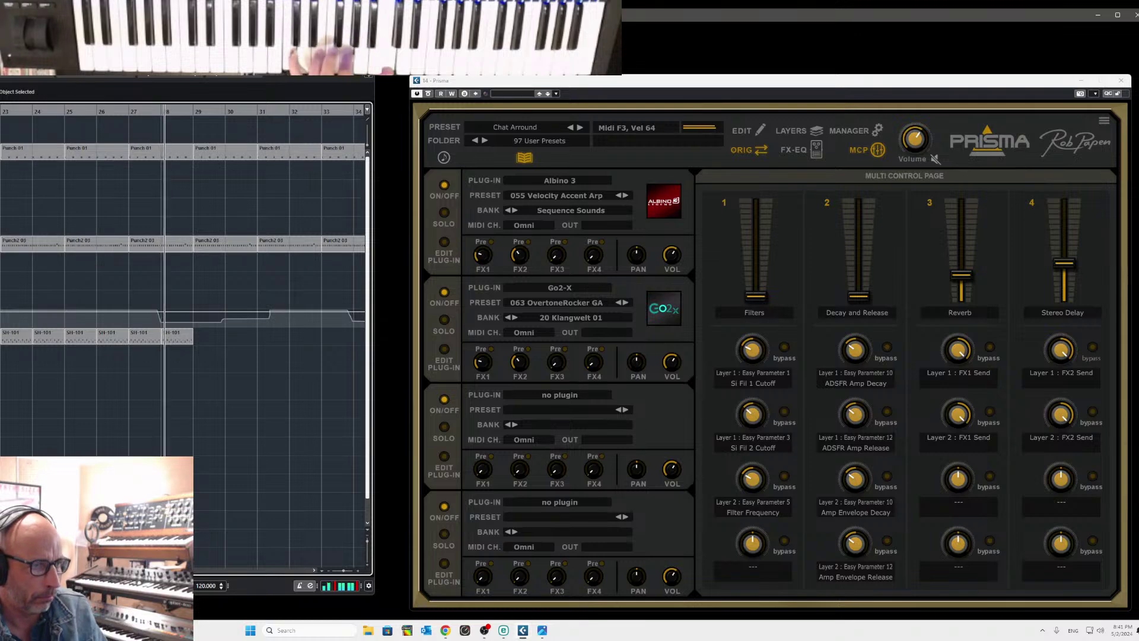
{"action": "left_click_drag", "start_coordinate": [856, 296], "coordinate": [848, 255]}
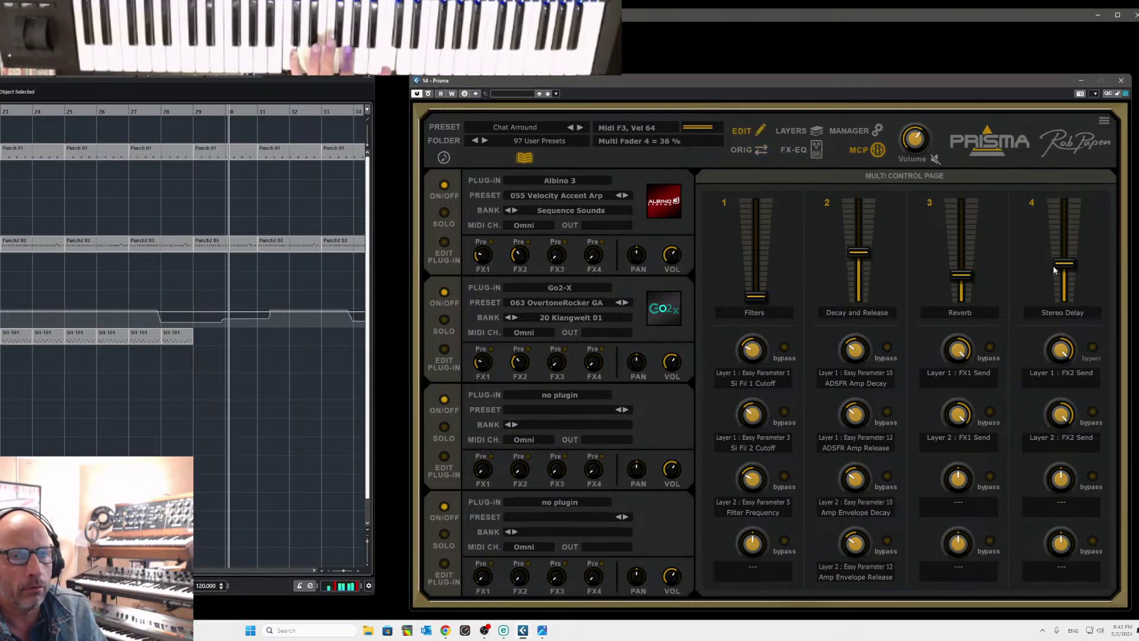
{"action": "left_click_drag", "start_coordinate": [964, 271], "coordinate": [976, 295]}
{"action": "left_click_drag", "start_coordinate": [1066, 246], "coordinate": [1071, 231]}
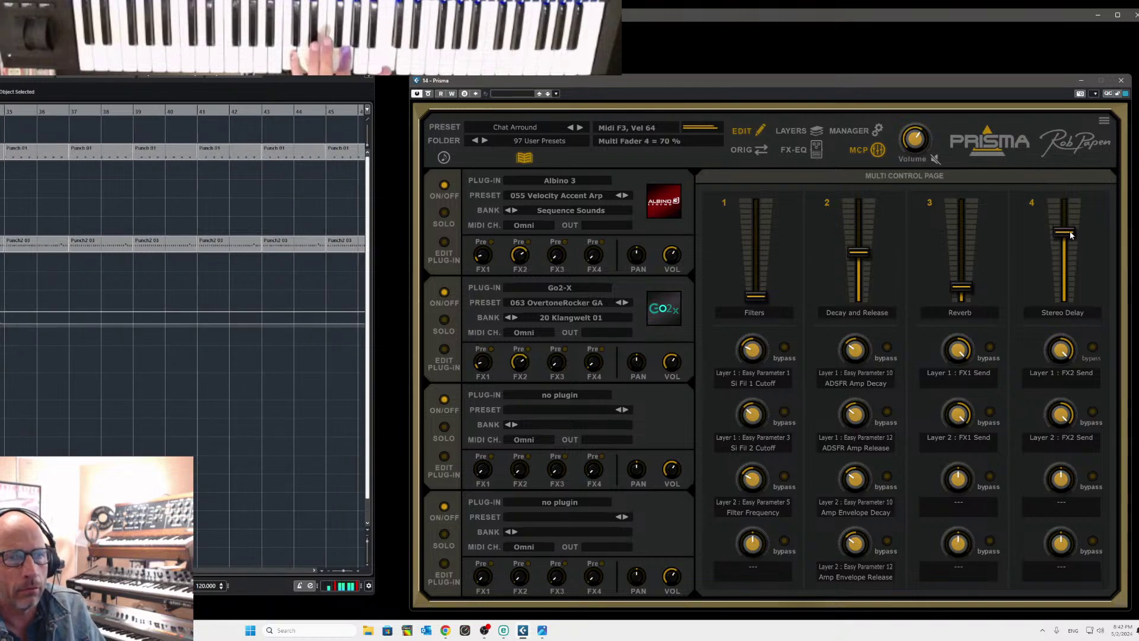
Audition the Filters fader, return Decay and Release to 0 %, and lower Stereo Delay to about 10 %, keeping Reverb low
{"action": "left_click_drag", "start_coordinate": [762, 298], "coordinate": [786, 322]}
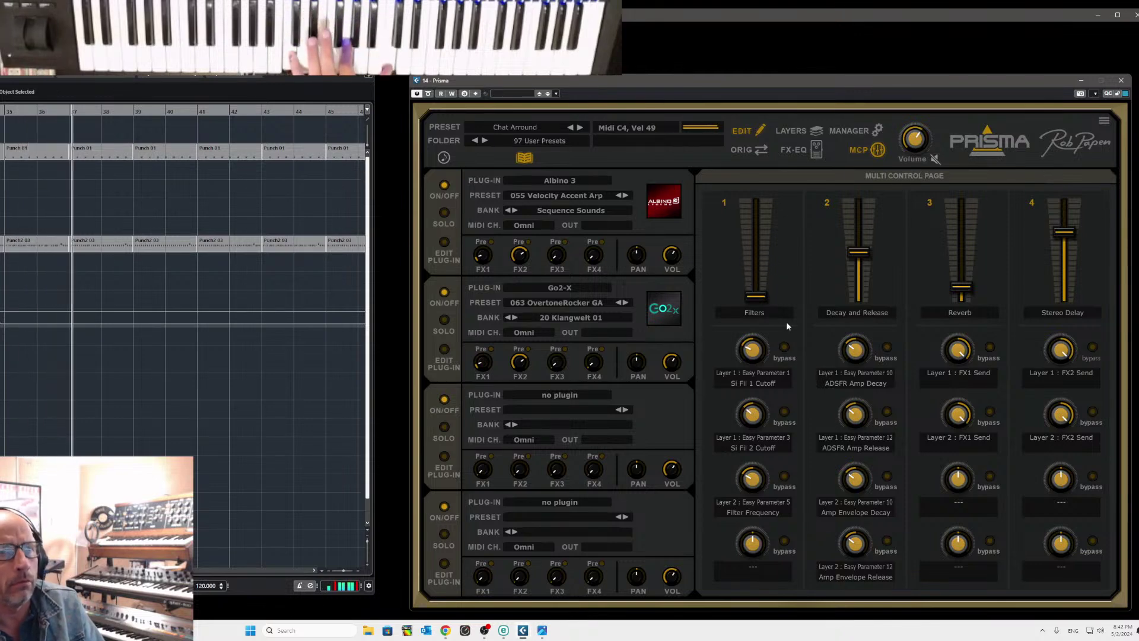
{"action": "left_click_drag", "start_coordinate": [858, 256], "coordinate": [858, 296]}
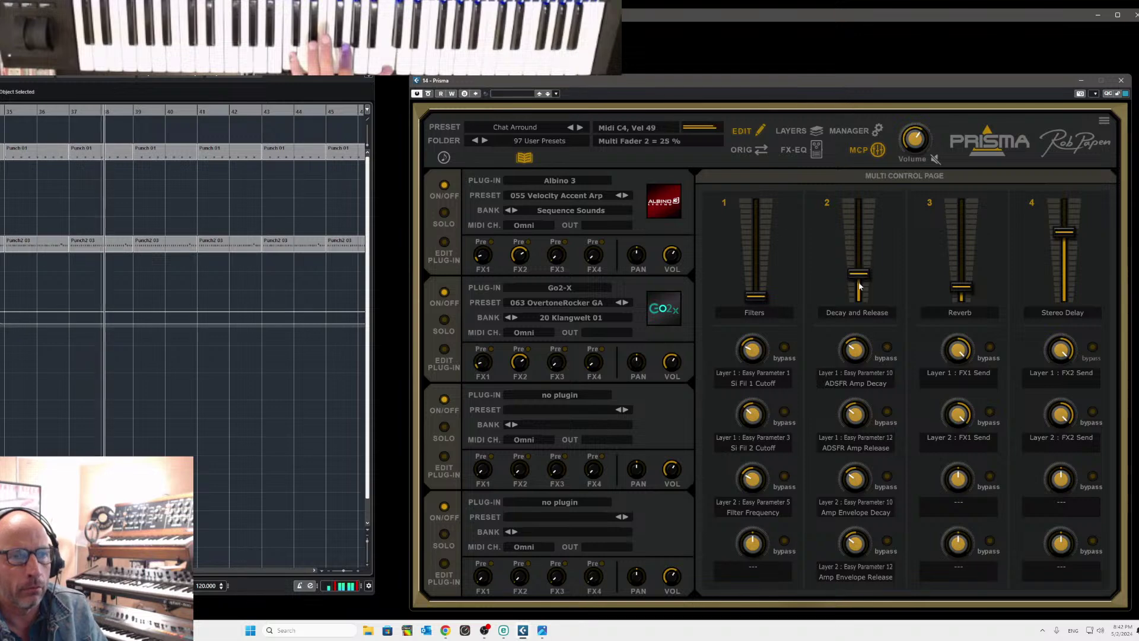
{"action": "left_click_drag", "start_coordinate": [1064, 233], "coordinate": [1065, 301]}
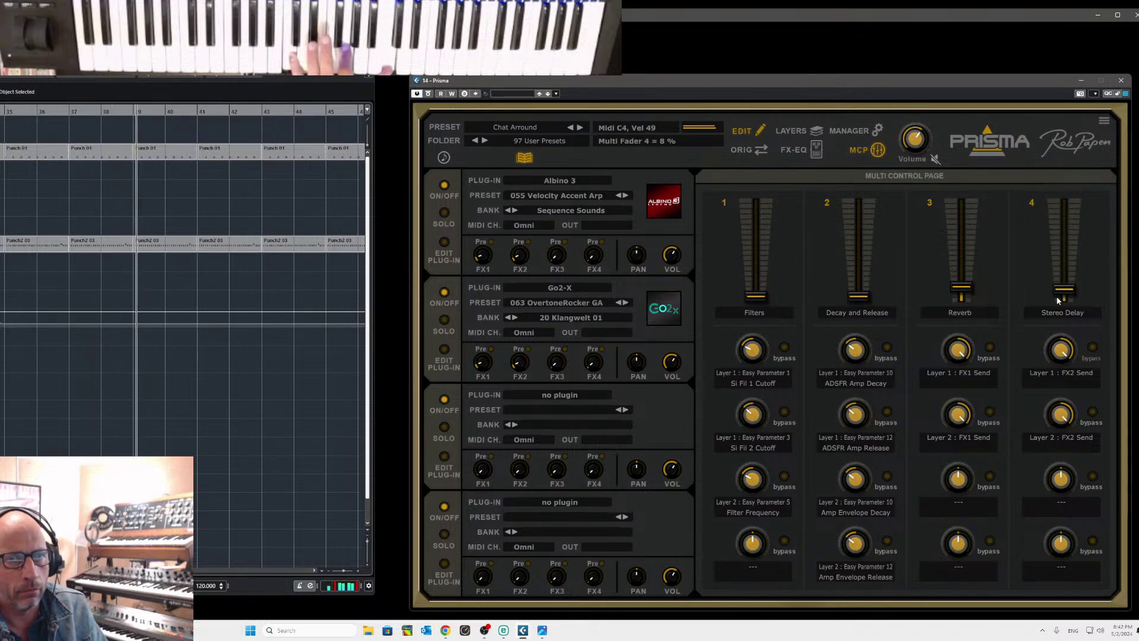
{"action": "mouse_move", "coordinate": [959, 293]}
{"action": "left_mouse_down"}
{"action": "mouse_move", "coordinate": [962, 244]}
{"action": "mouse_move", "coordinate": [971, 294]}
{"action": "left_mouse_up"}
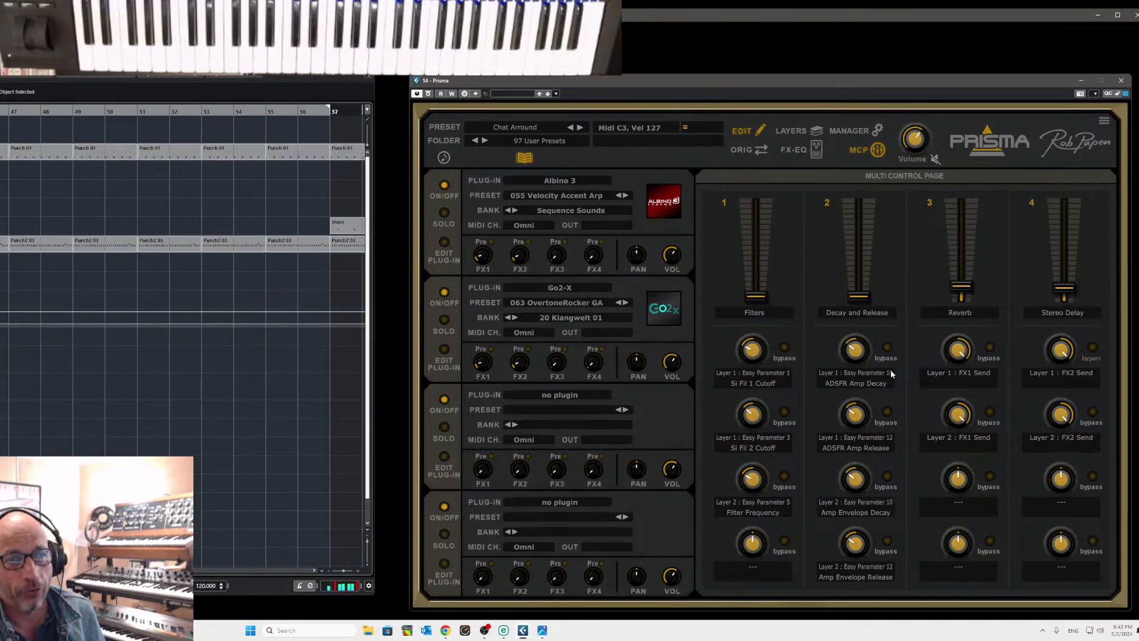
Latch the Decay and Release fader to a MIDI controller, and unlatch it again
{"action": "left_click", "coordinate": [859, 298]}
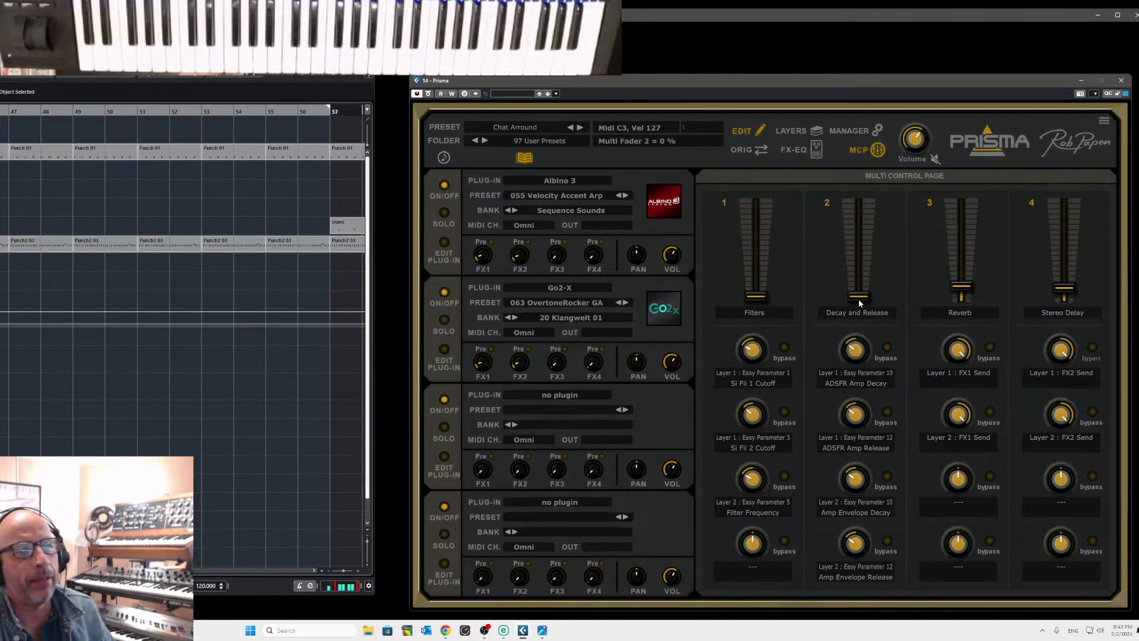
{"action": "right_click", "coordinate": [859, 298]}
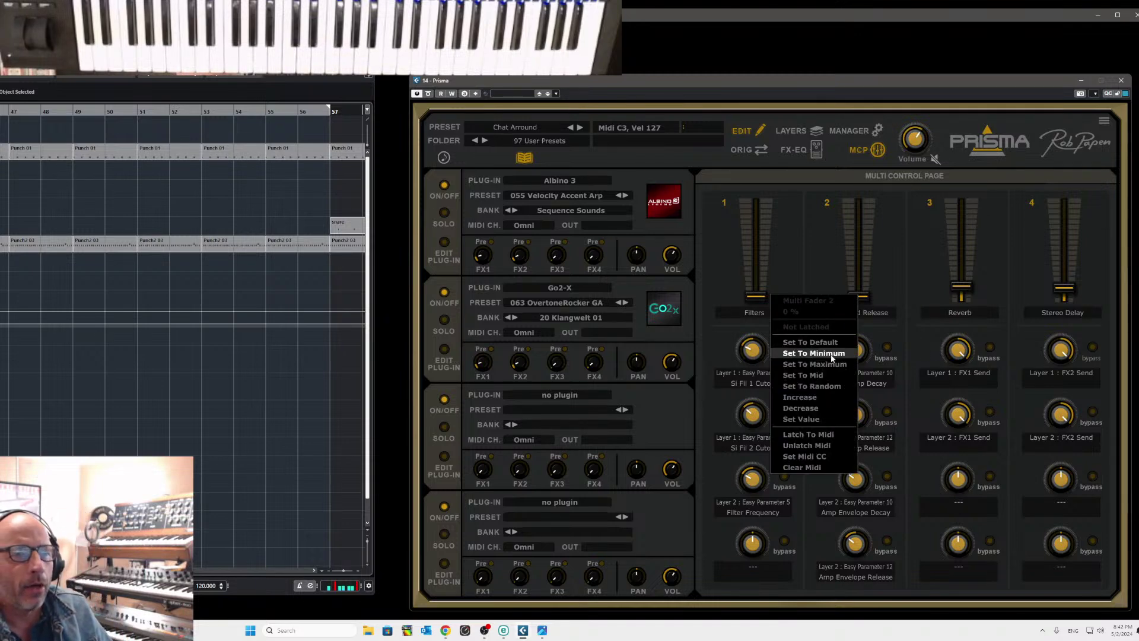
{"action": "left_click", "coordinate": [819, 435]}
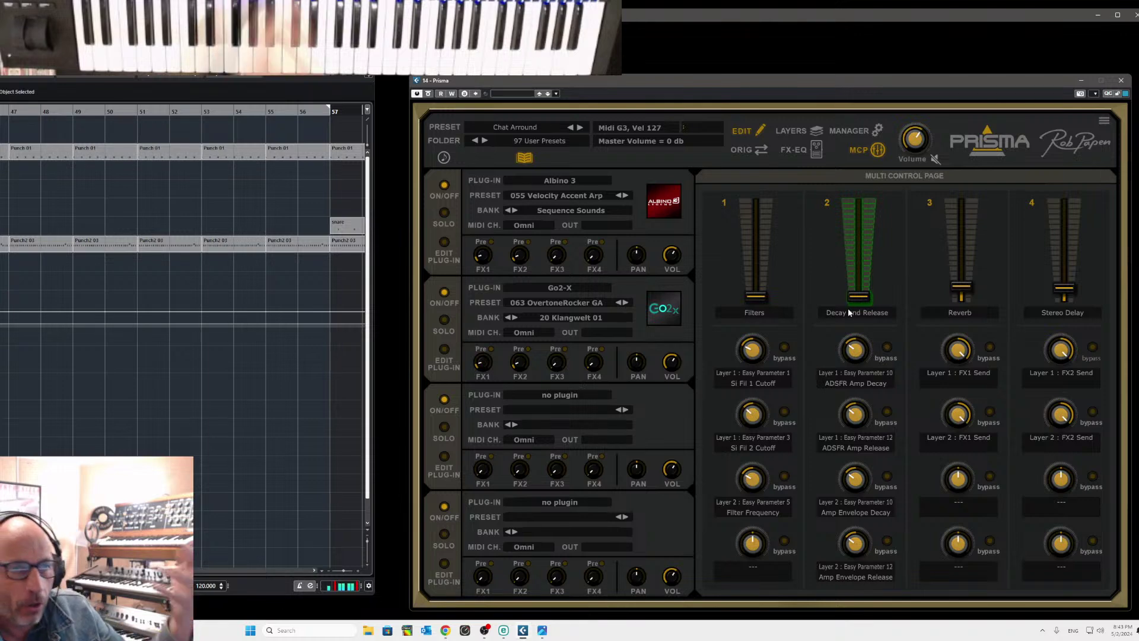
{"action": "right_click", "coordinate": [853, 254]}
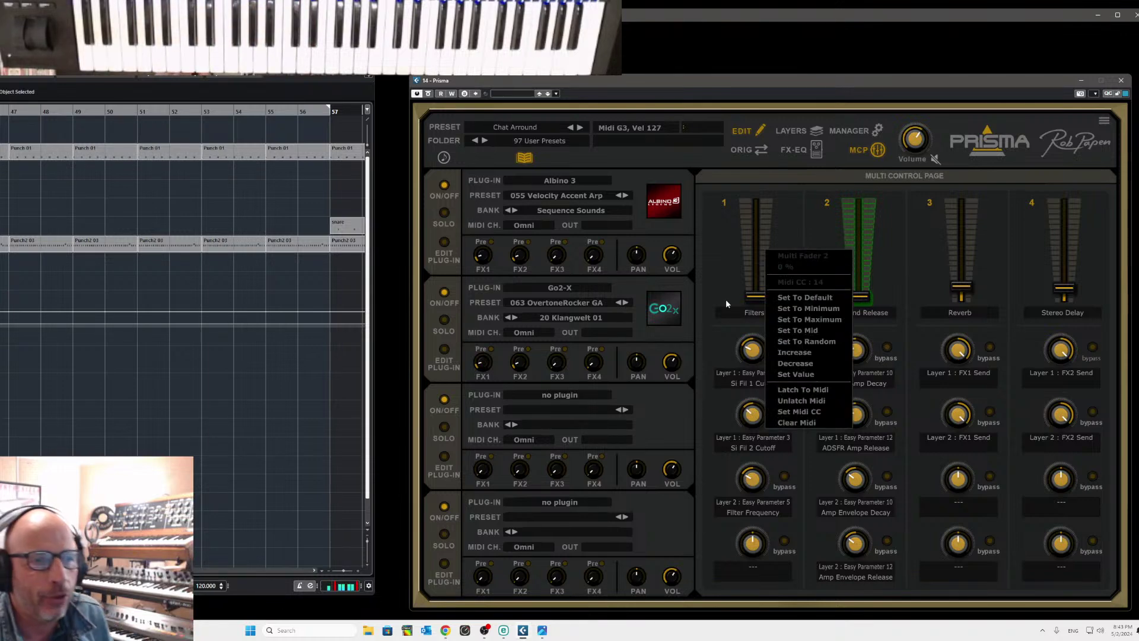
{"action": "left_click", "coordinate": [814, 401]}
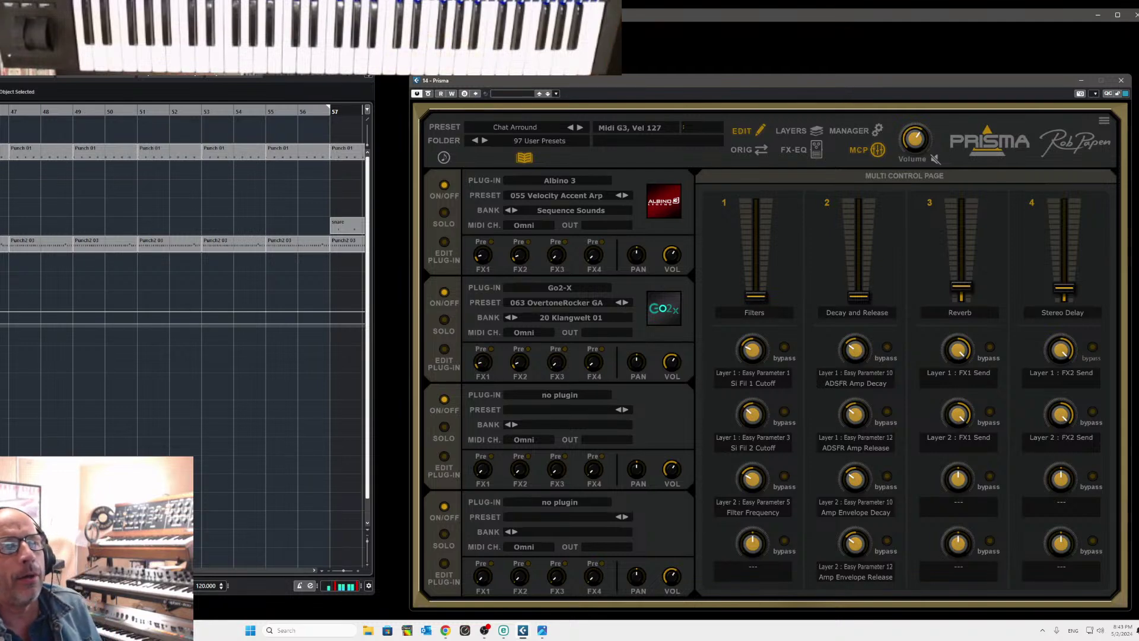
Load the May Visit 2024 preset from the 97 User Presets folder and show its multi control page
{"action": "left_click", "coordinate": [853, 133]}
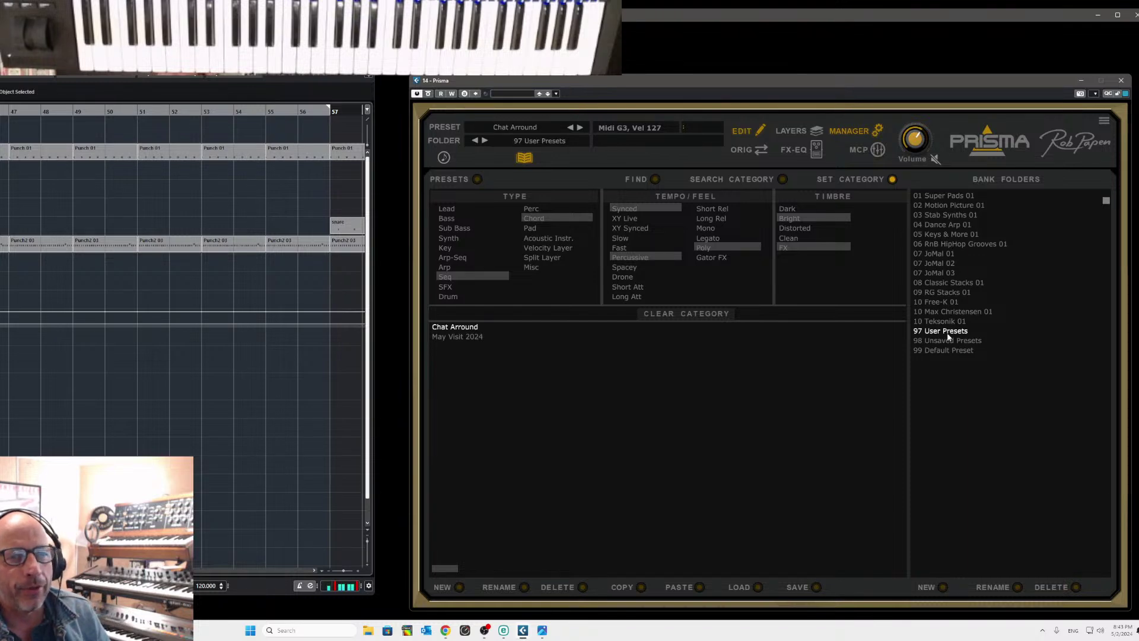
{"action": "left_click", "coordinate": [478, 179]}
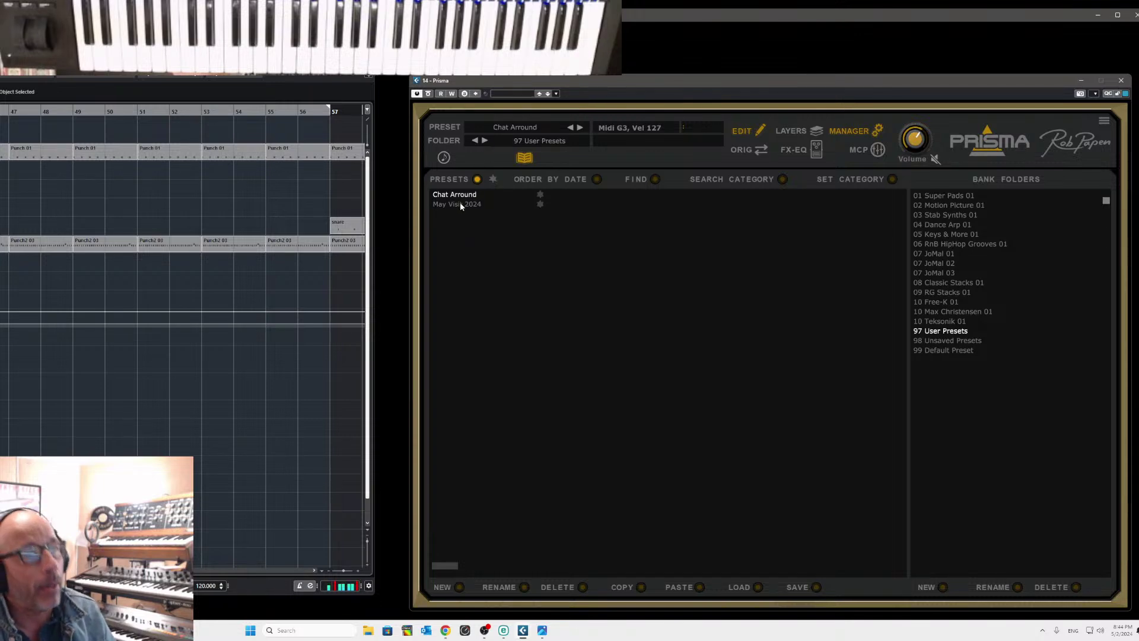
{"action": "left_click", "coordinate": [460, 203]}
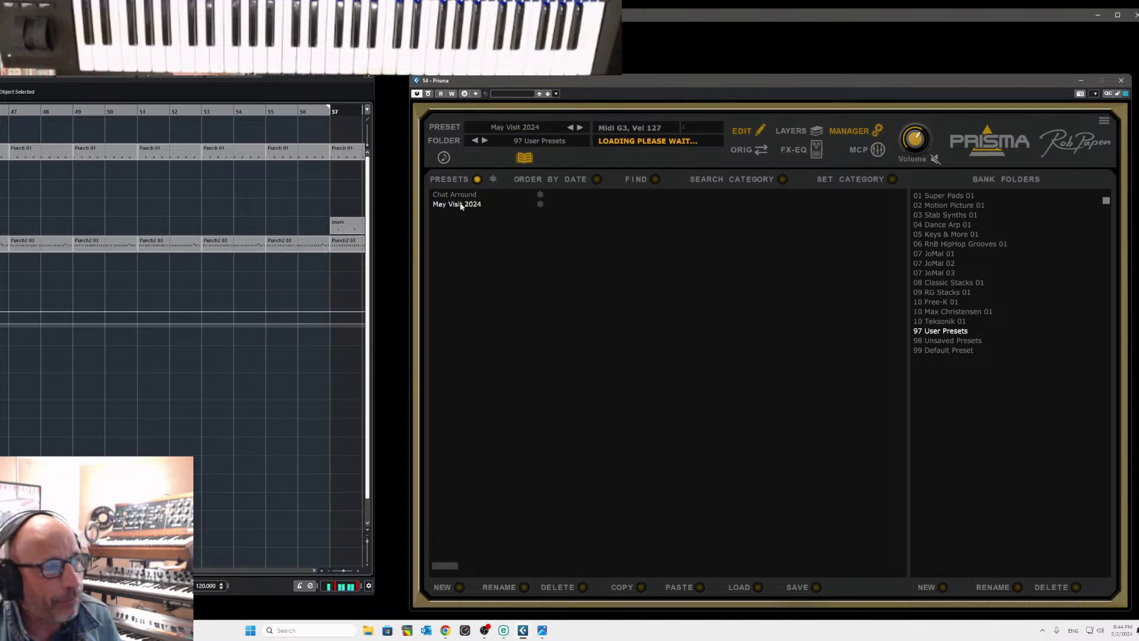
{"action": "left_click", "coordinate": [880, 151]}
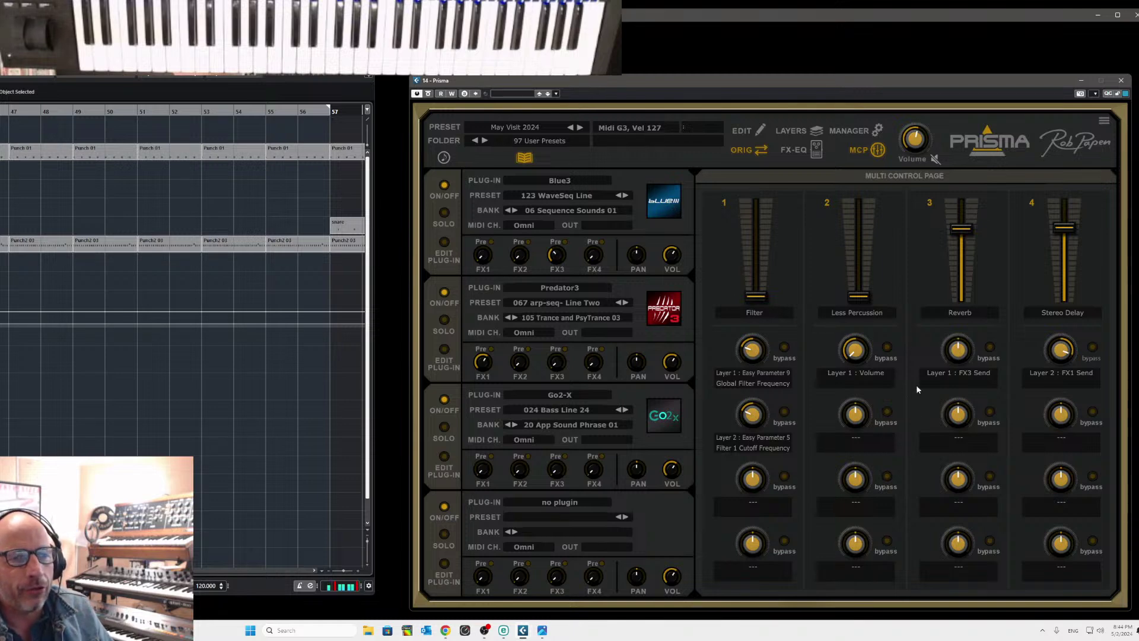
Examine the Layer 1 parameters assignable to the second slot of Less Percussion without assigning any, and close Prisma
{"action": "left_click", "coordinate": [853, 440]}
{"action": "mouse_move", "coordinate": [852, 471]}
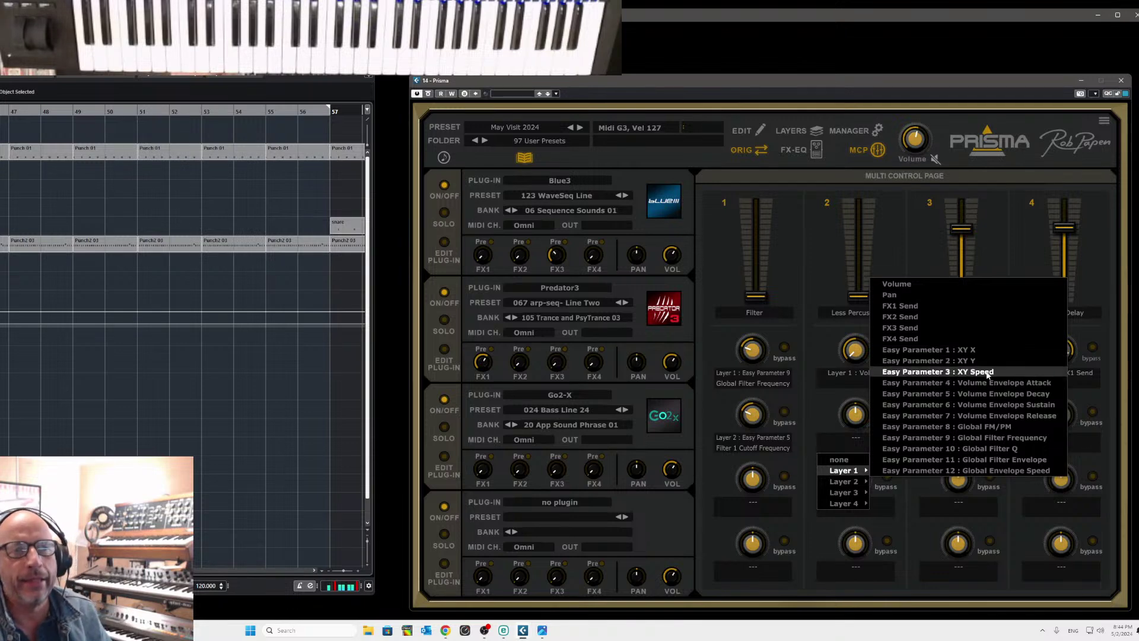
{"action": "left_click", "coordinate": [880, 83]}
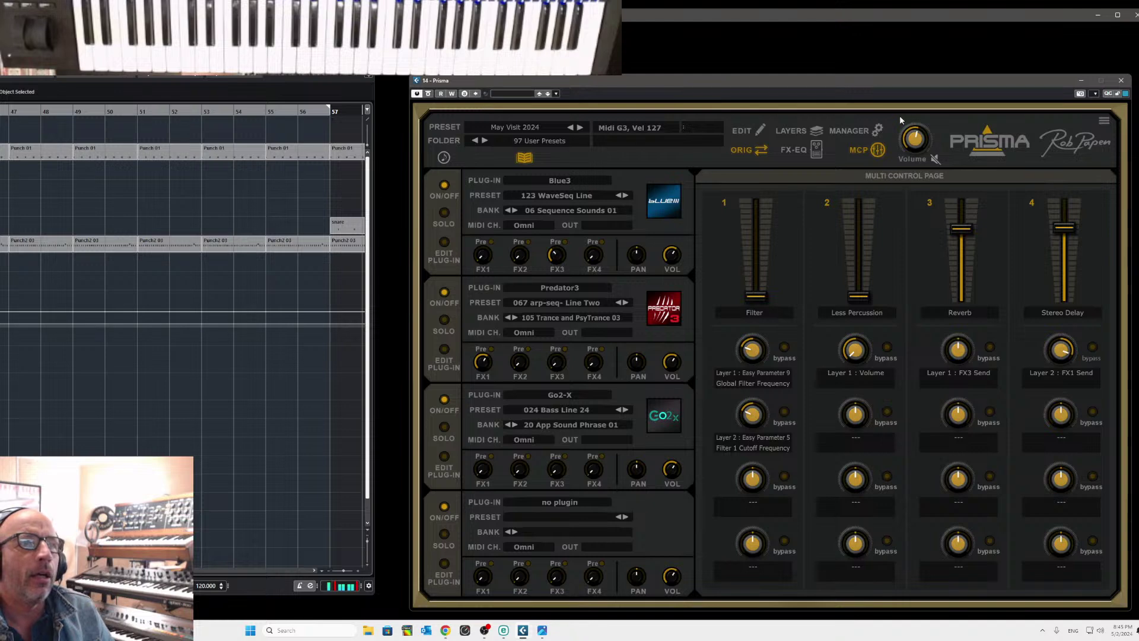
{"action": "left_click", "coordinate": [1121, 81]}
In B.I.T. II, compare the 040 Kind of Drama Strings preset with its Delay and Reverb switched off and on again
{"action": "scroll", "coordinate": [184, 321], "scroll_direction": "down", "scroll_amount": 1}
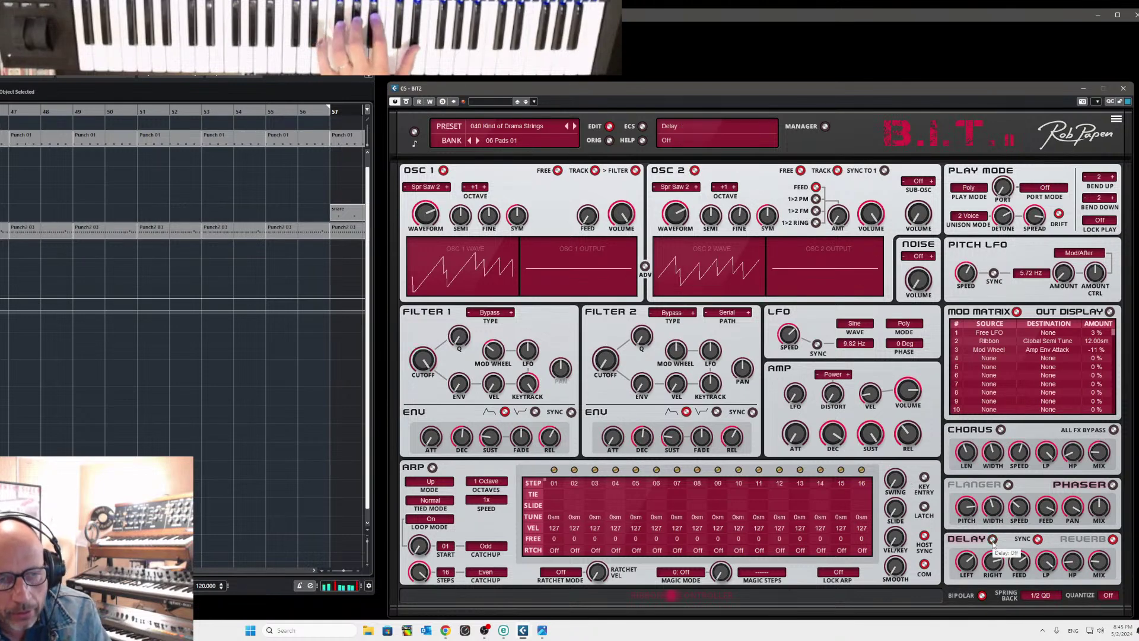
{"action": "left_click", "coordinate": [1085, 539]}
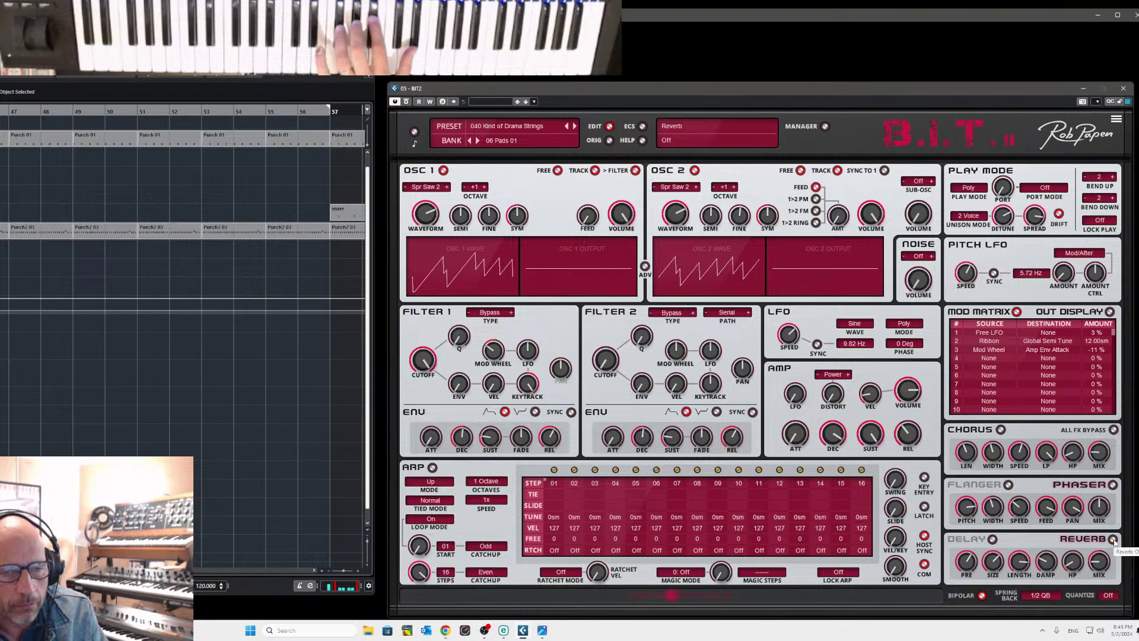
{"action": "left_click", "coordinate": [984, 539]}
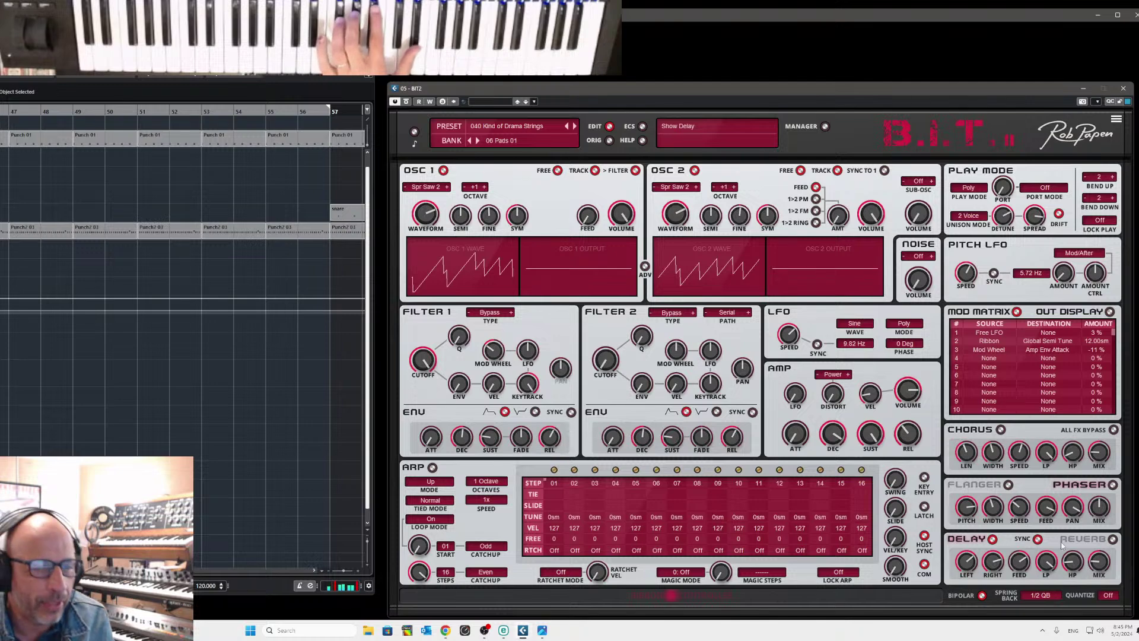
{"action": "left_click", "coordinate": [1113, 539]}
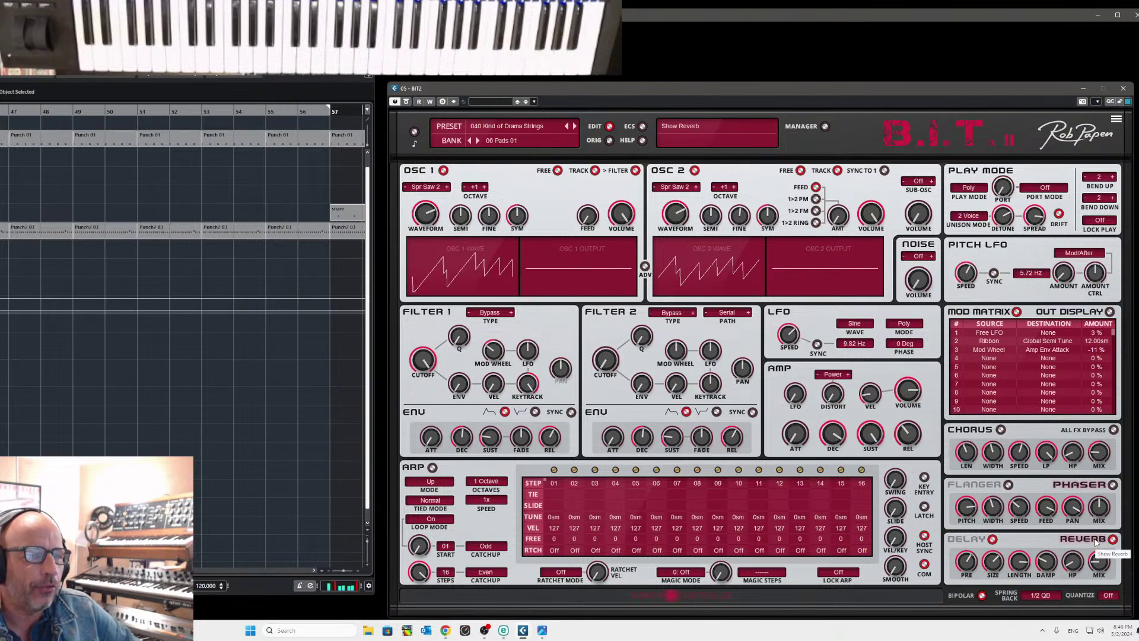
{"action": "left_click", "coordinate": [970, 539]}
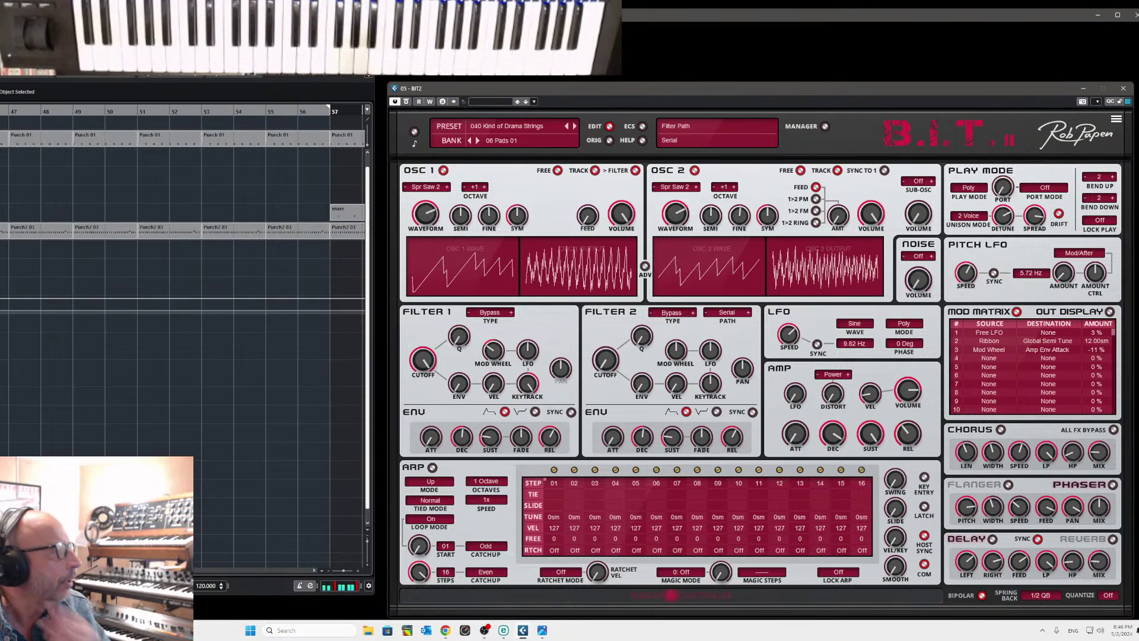
Open the MixConsole, insert RevSane and DelSane on the BIT2 02 channel, and place the mixer where its inserts are visible
{"action": "key", "text": "F3"}
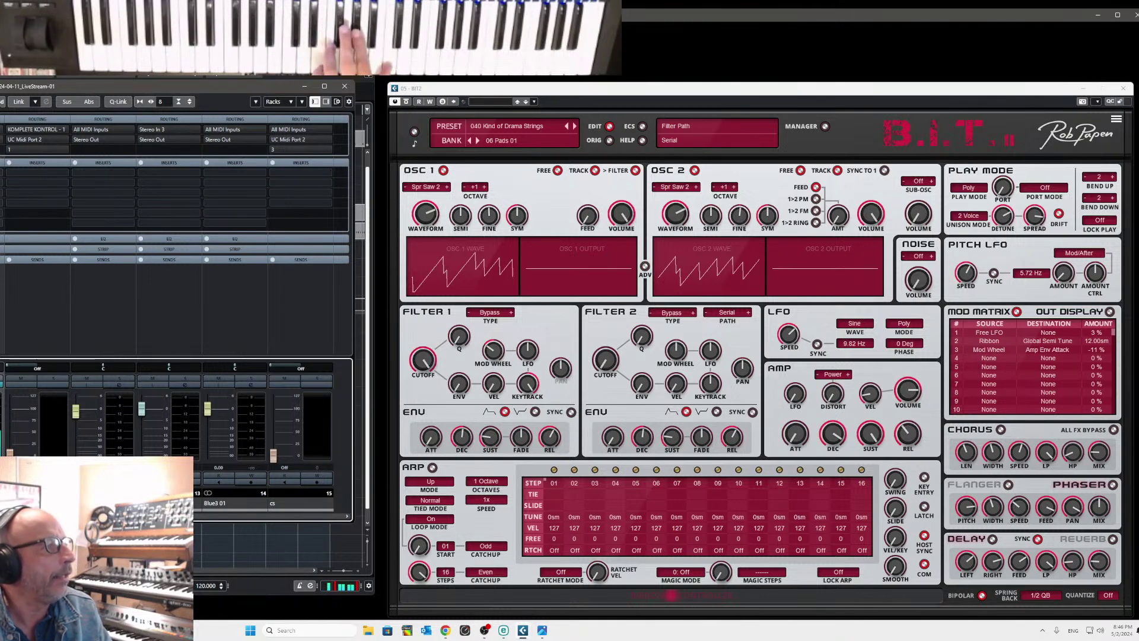
{"action": "left_click", "coordinate": [32, 173]}
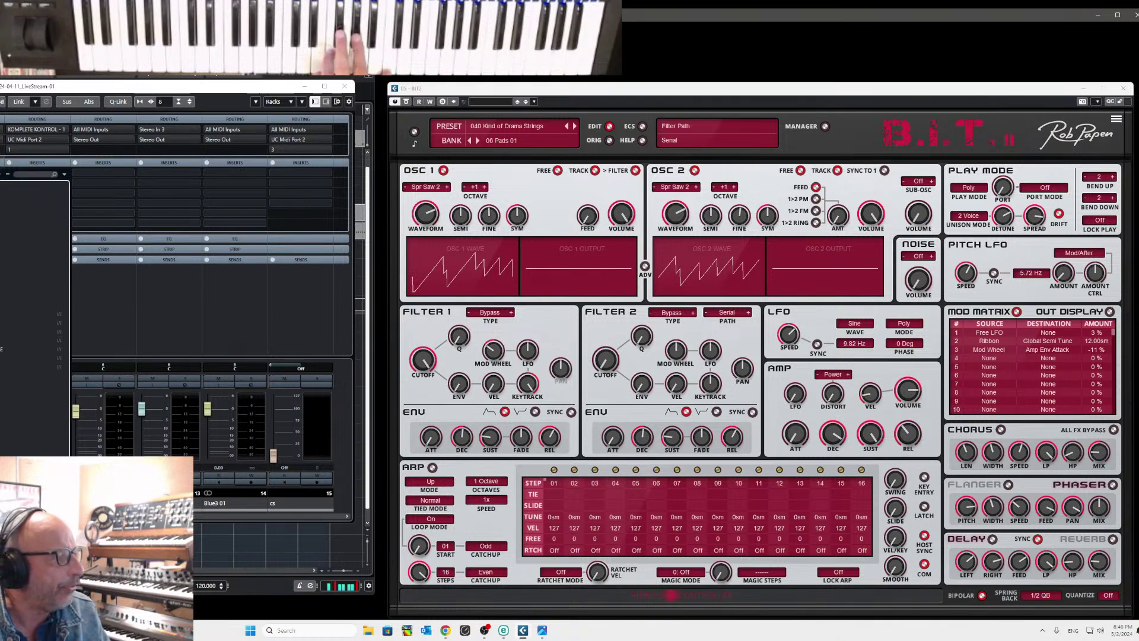
{"action": "key", "text": "Escape"}
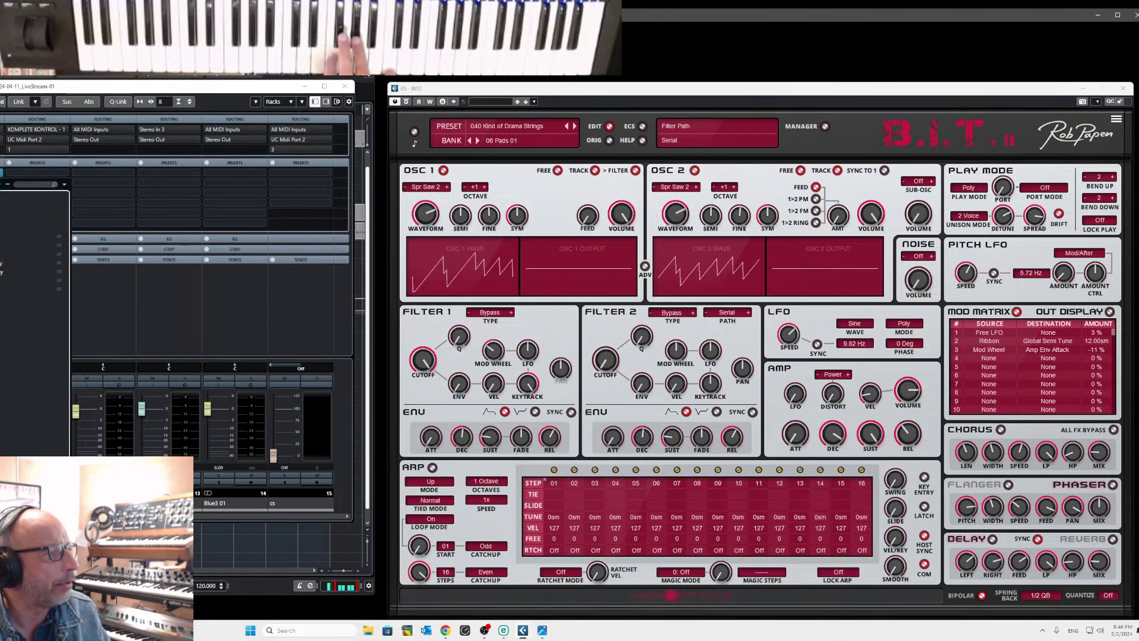
{"action": "key", "text": "Escape"}
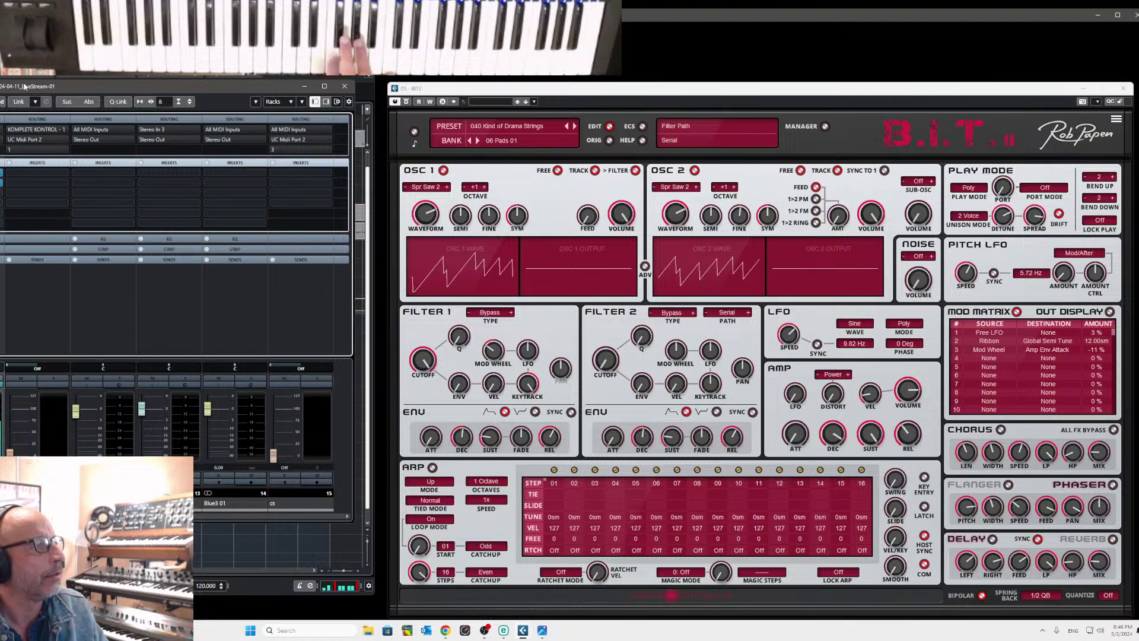
{"action": "left_click_drag", "start_coordinate": [144, 81], "coordinate": [901, 100]}
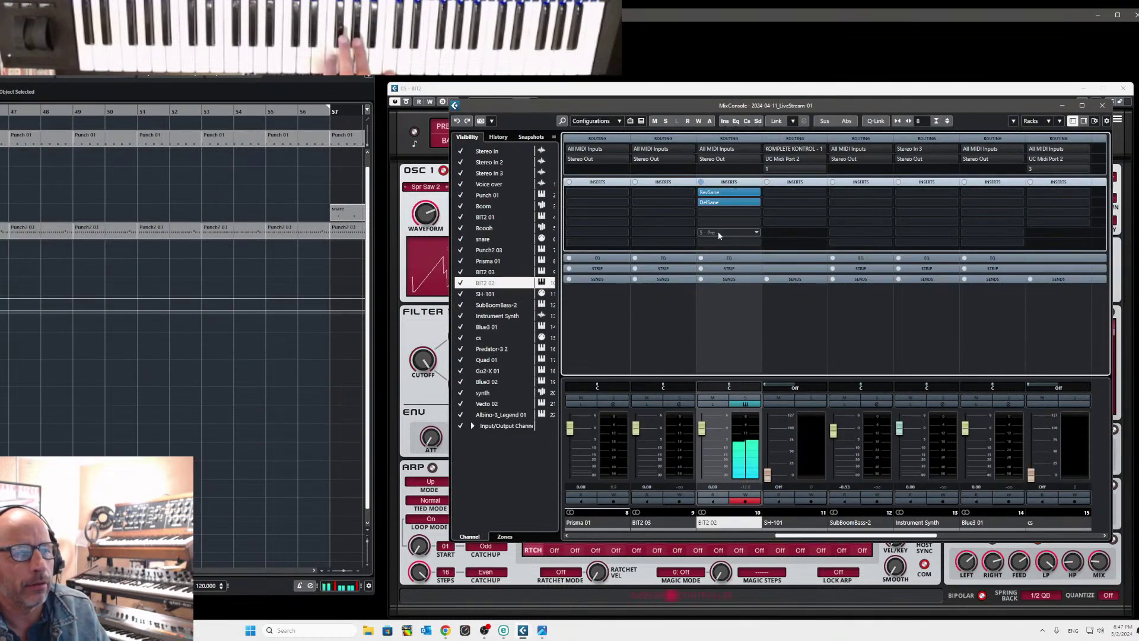
Minimize B.I.T. II and view the RevSane and DelSane editors of the BIT2 02 channel in turn, closing each one
{"action": "left_click", "coordinate": [437, 87]}
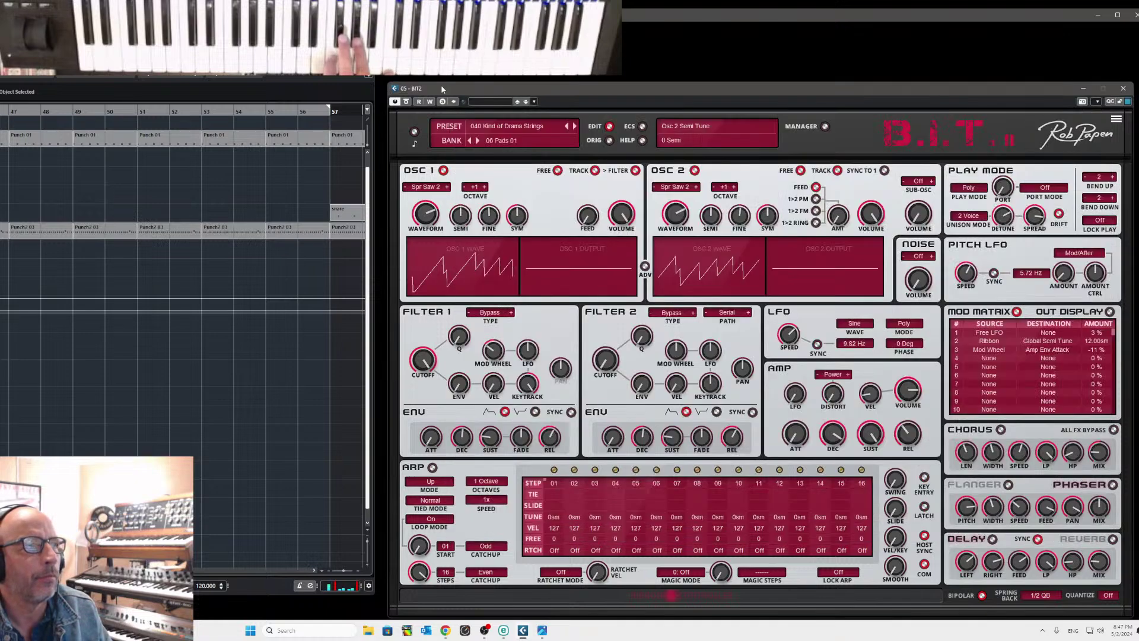
{"action": "left_click", "coordinate": [1083, 88]}
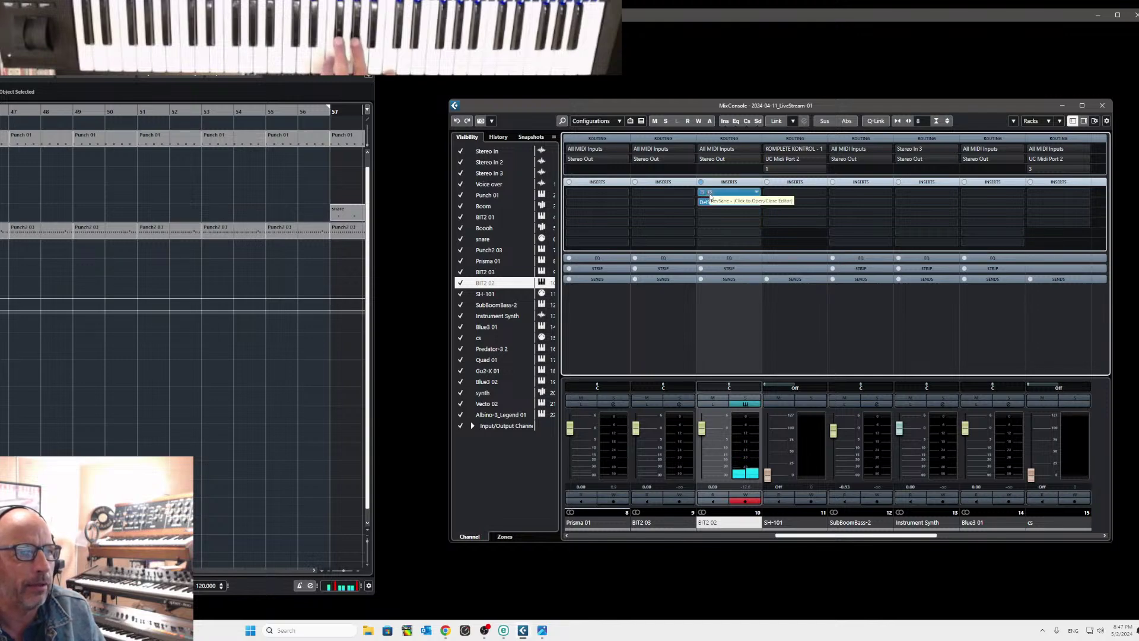
{"action": "left_click", "coordinate": [707, 193]}
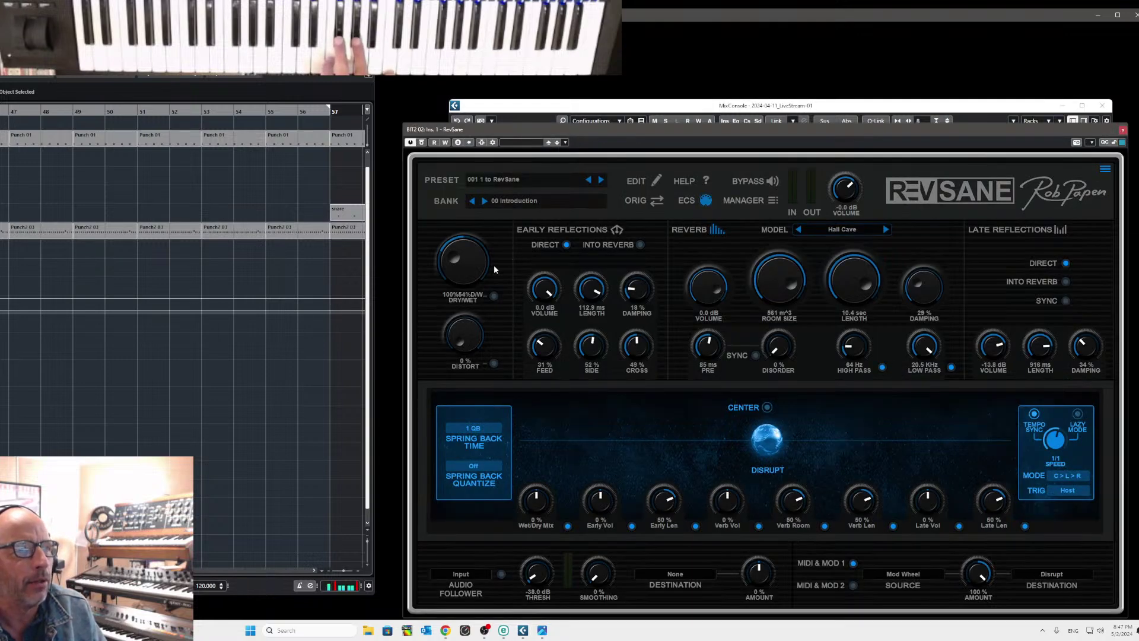
{"action": "left_click", "coordinate": [1122, 130]}
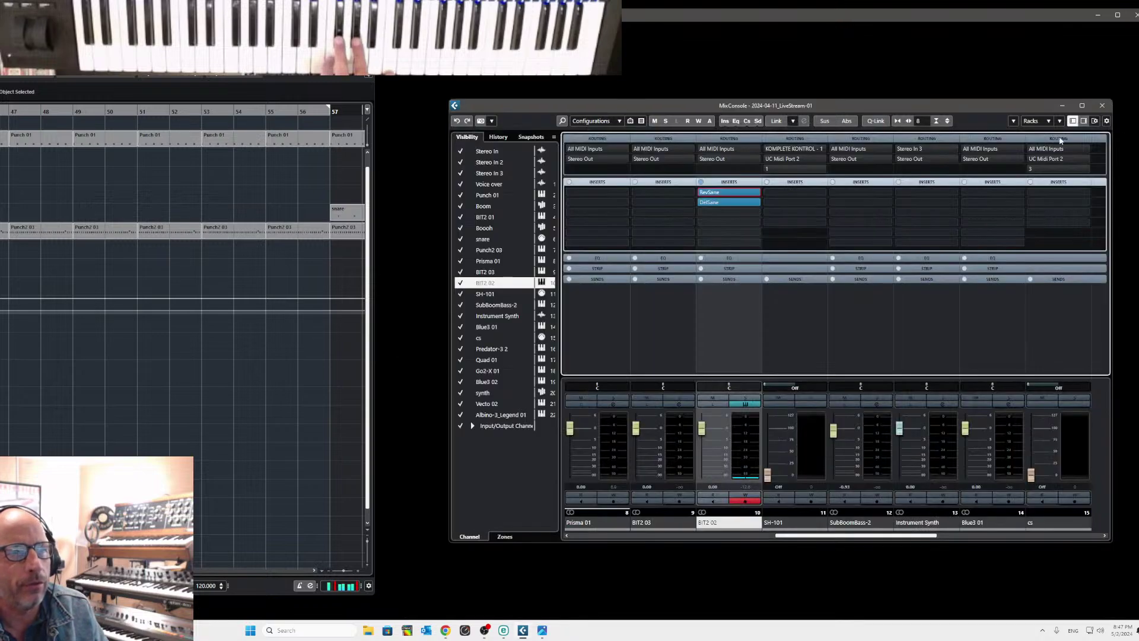
{"action": "left_click", "coordinate": [708, 203]}
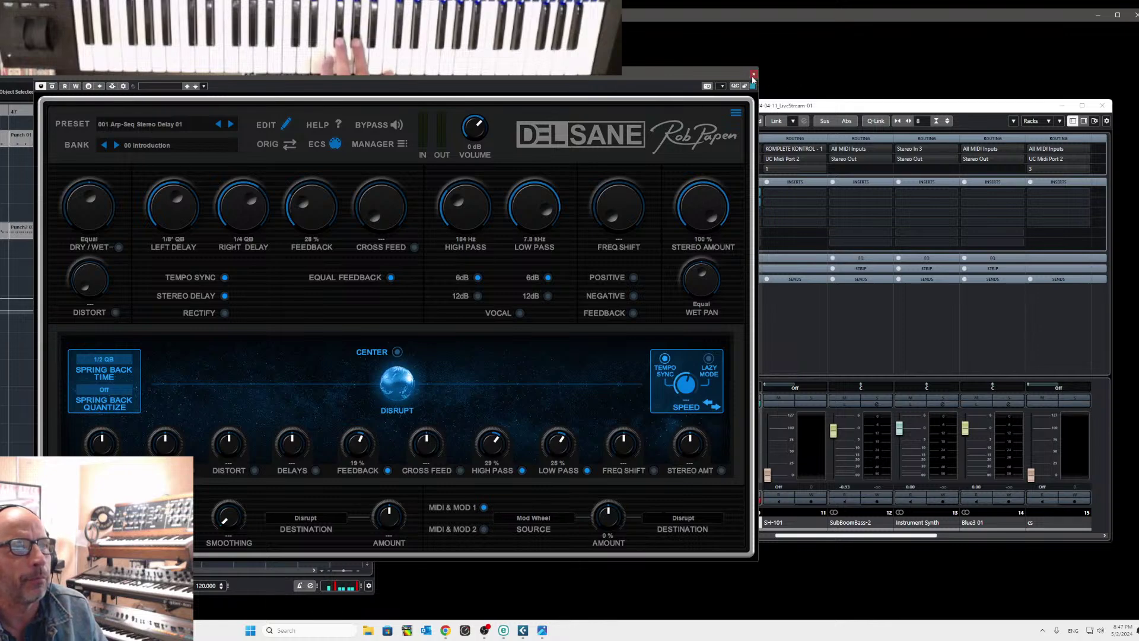
{"action": "left_click", "coordinate": [752, 75]}
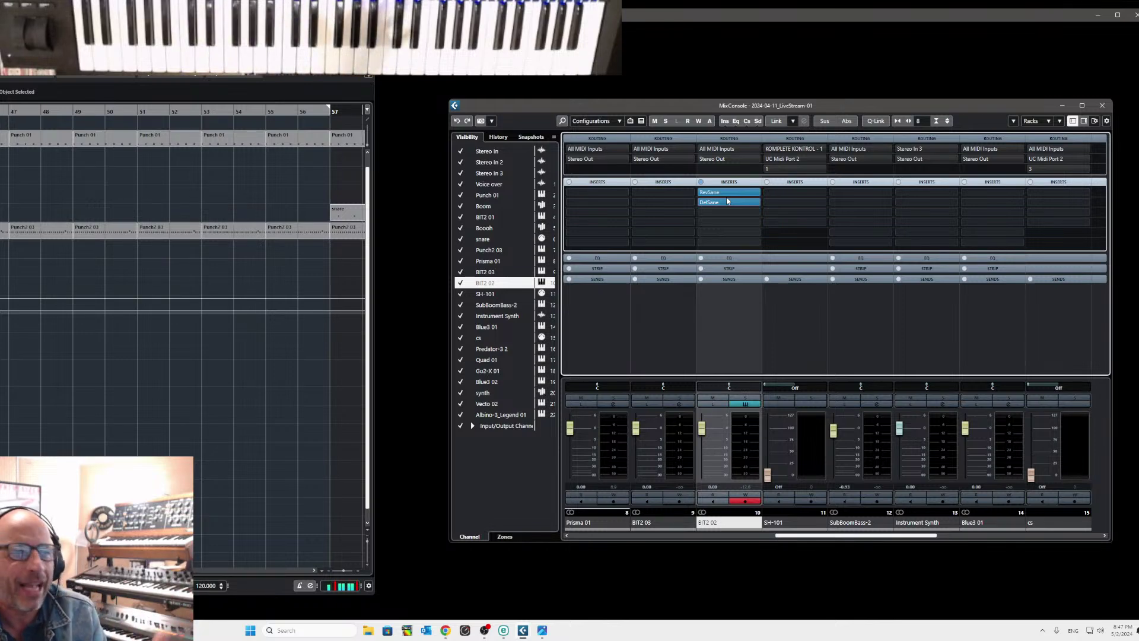
Compare the insert order on BIT2 02 by placing RevSane after DelSane, back before it, and after it again
{"action": "mouse_move", "coordinate": [724, 194]}
{"action": "left_click_drag", "start_coordinate": [725, 194], "coordinate": [727, 215]}
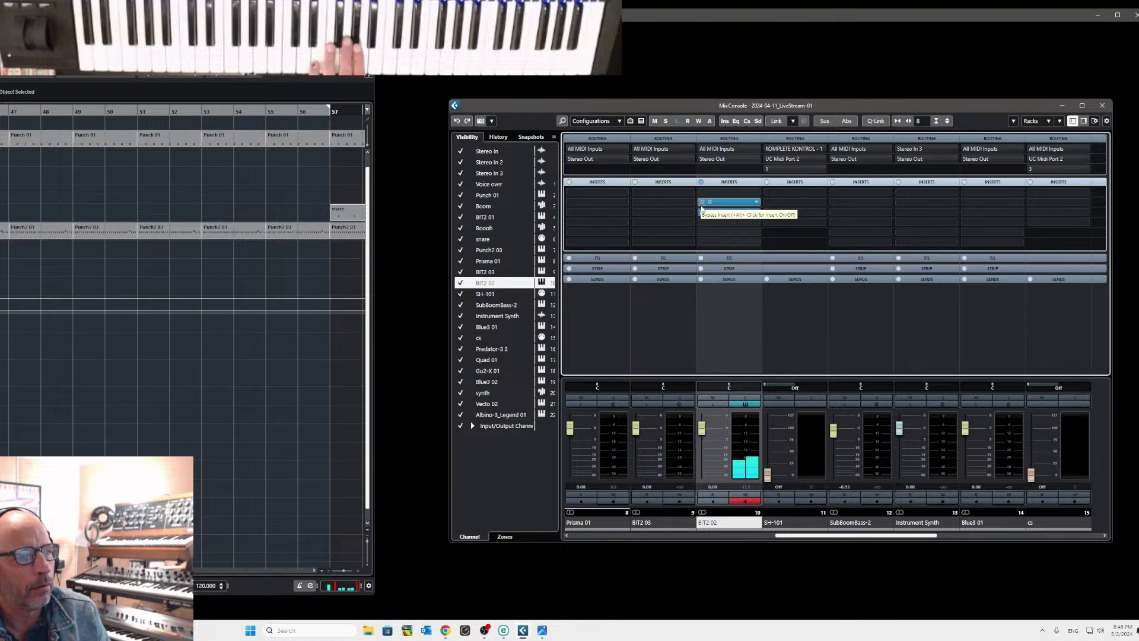
{"action": "left_click", "coordinate": [721, 213]}
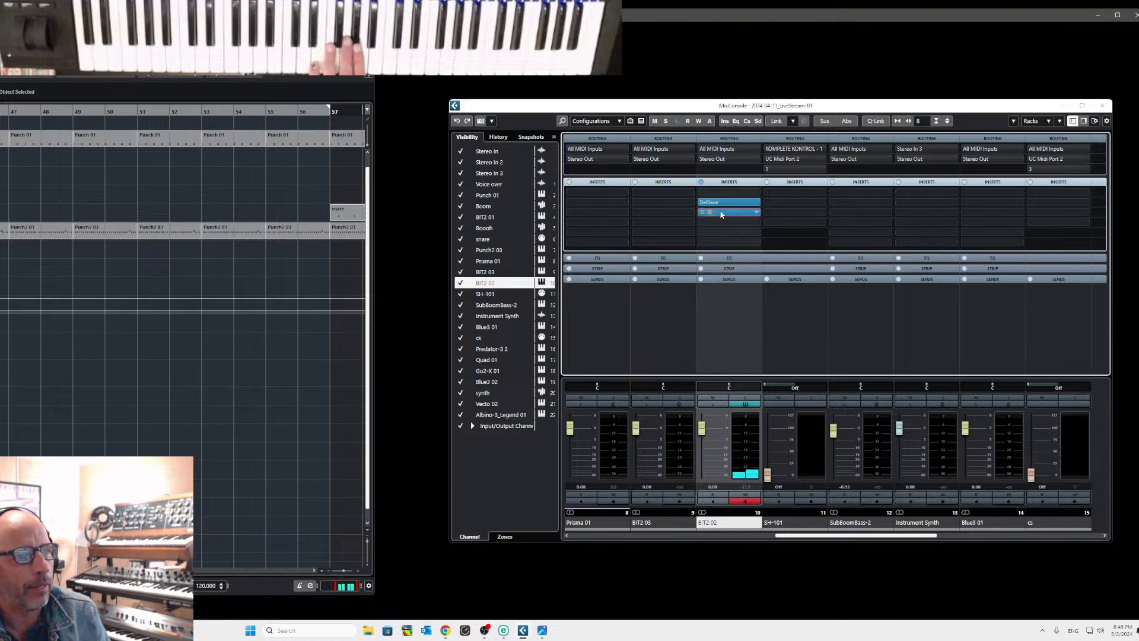
{"action": "left_click", "coordinate": [1120, 129]}
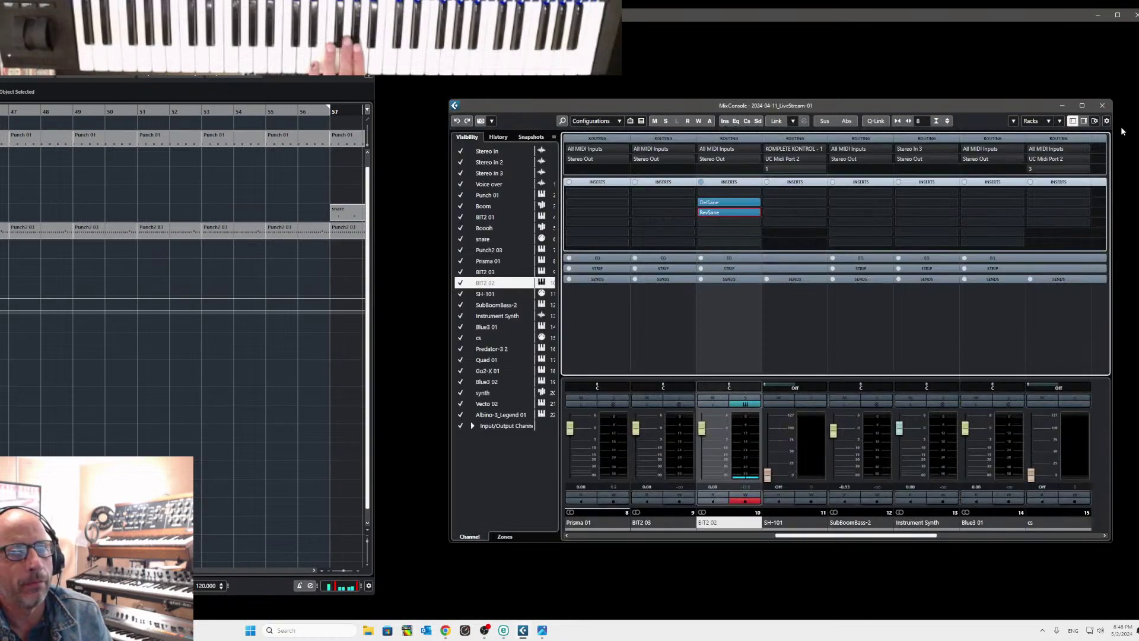
{"action": "mouse_move", "coordinate": [729, 211]}
{"action": "left_mouse_down"}
{"action": "mouse_move", "coordinate": [720, 193]}
{"action": "mouse_move", "coordinate": [728, 192]}
{"action": "left_mouse_up"}
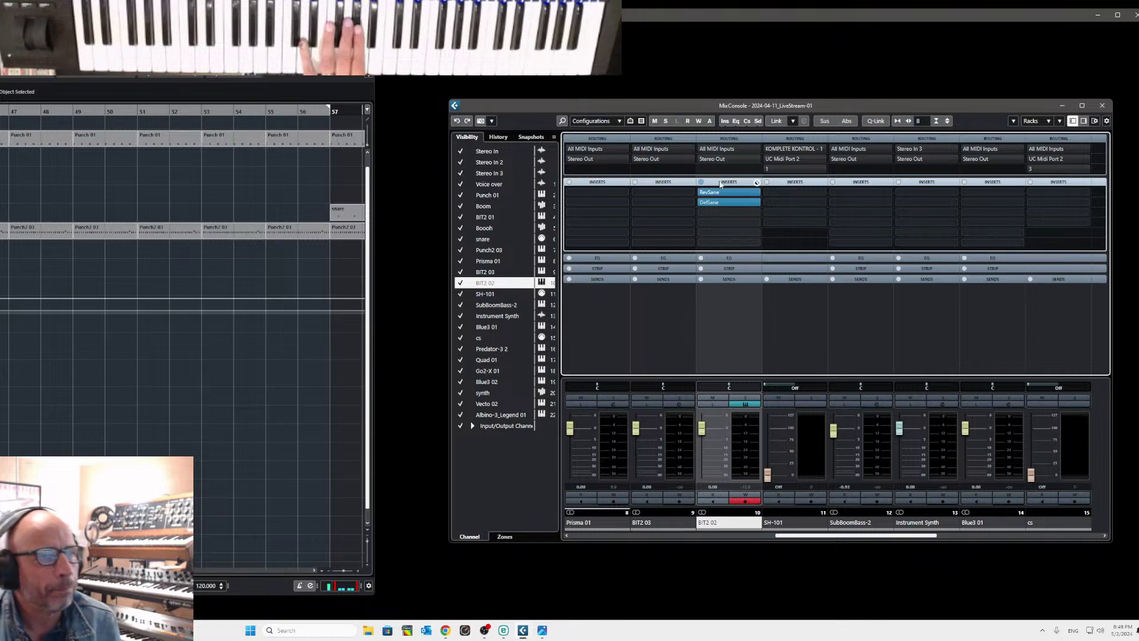
{"action": "left_click_drag", "start_coordinate": [717, 207], "coordinate": [719, 213]}
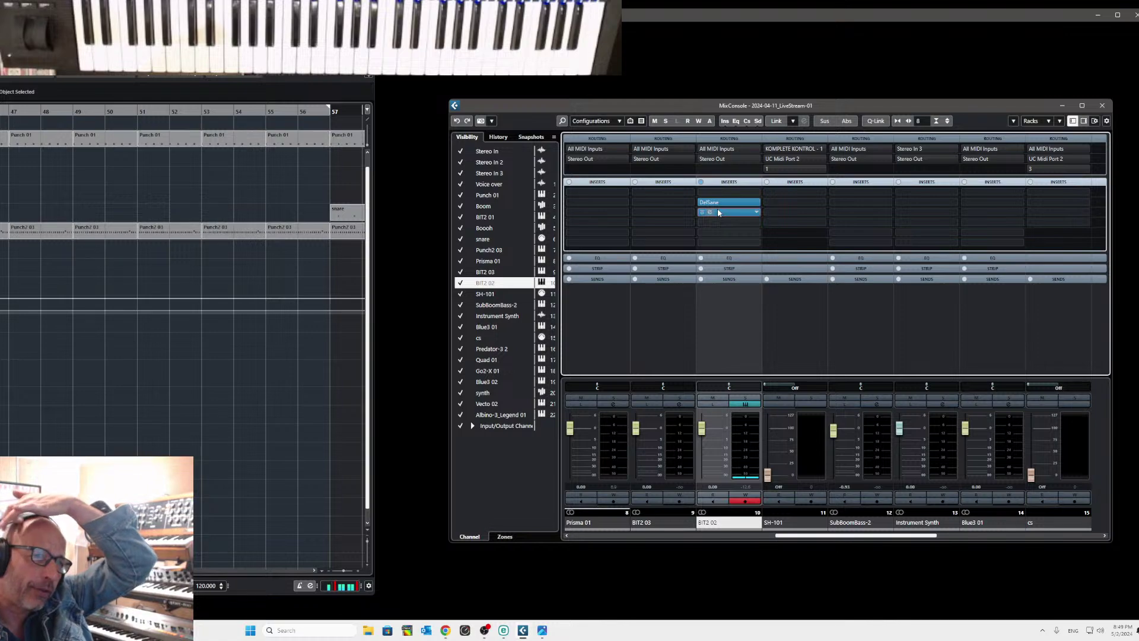
Show the DelSane editor and close it, and switch off both the DelSane and RevSane inserts on BIT2 02
{"action": "left_click", "coordinate": [706, 204]}
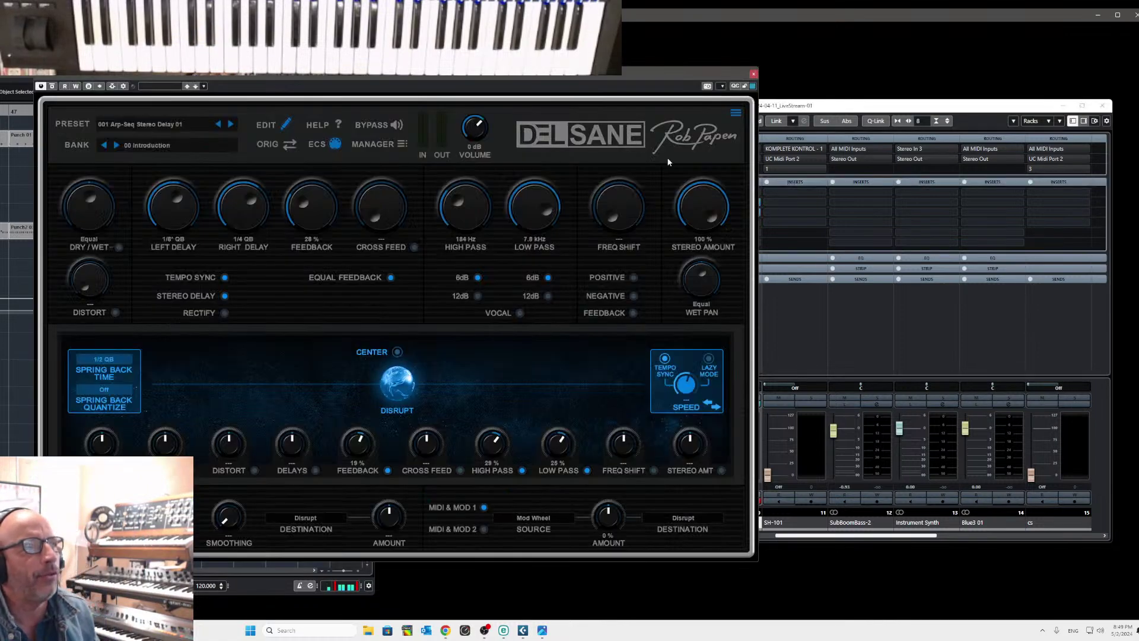
{"action": "left_click_drag", "start_coordinate": [563, 77], "coordinate": [917, 111]}
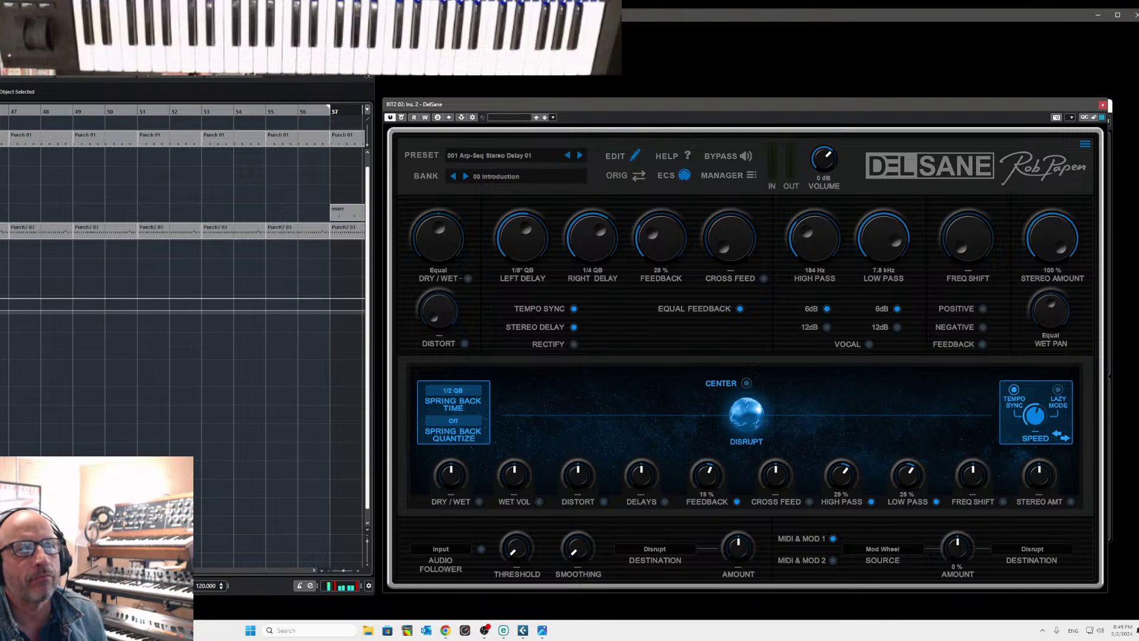
{"action": "left_click", "coordinate": [1101, 107]}
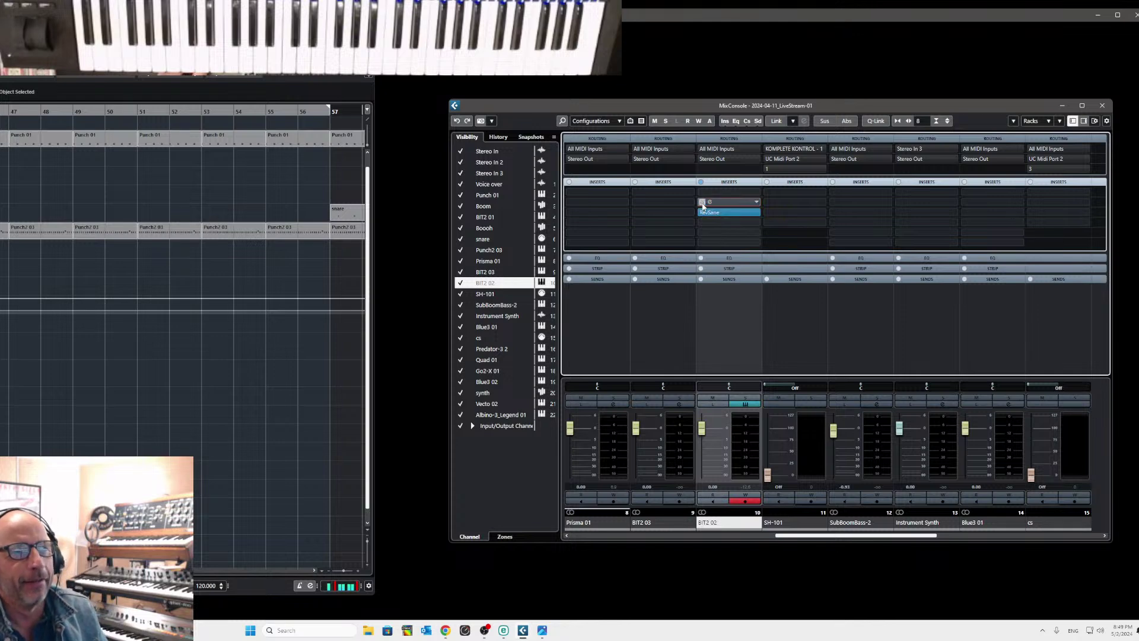
{"action": "left_click", "coordinate": [701, 213]}
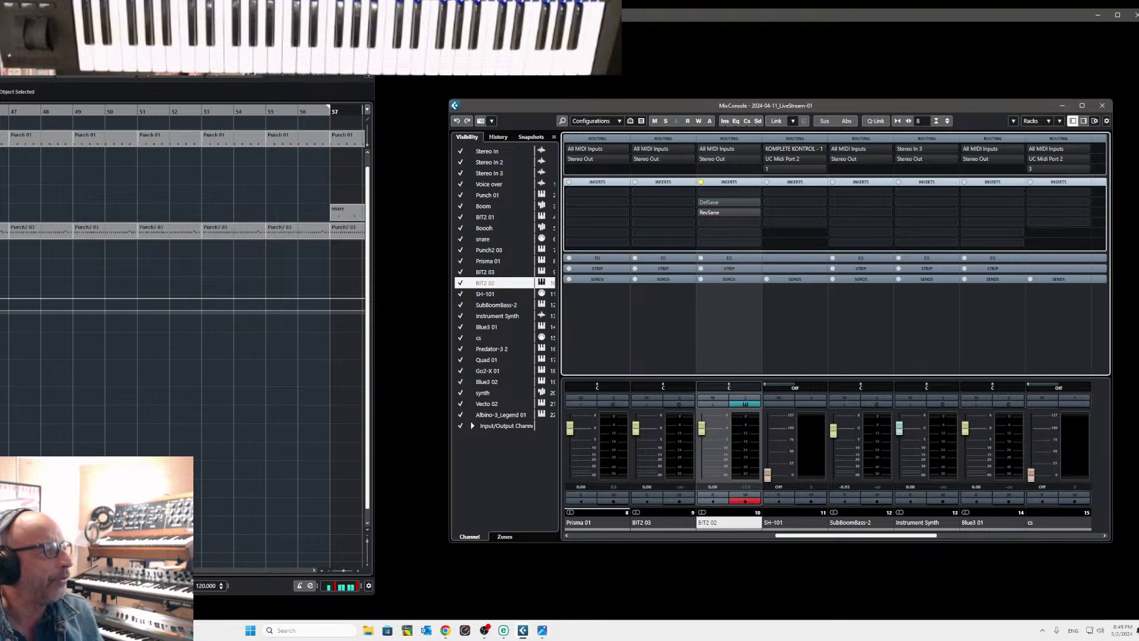
Select the Prisma 01 channel, open Prisma, and show the Easy Edit sliders of the Blue3 layer in the Layers view
{"action": "left_click", "coordinate": [488, 261]}
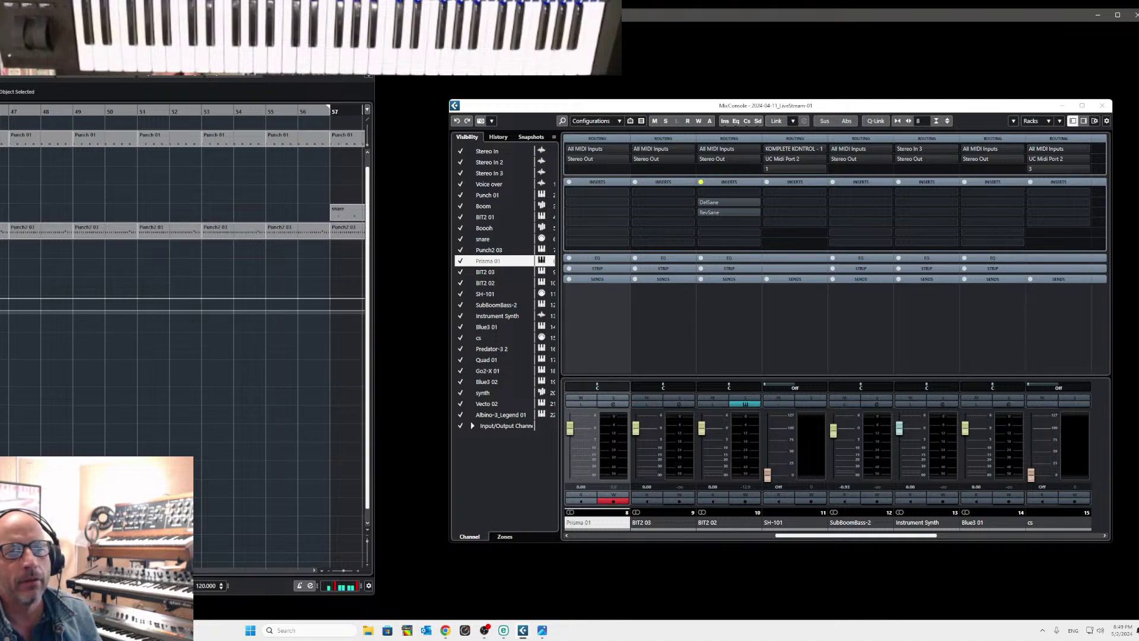
{"action": "key", "text": "Return"}
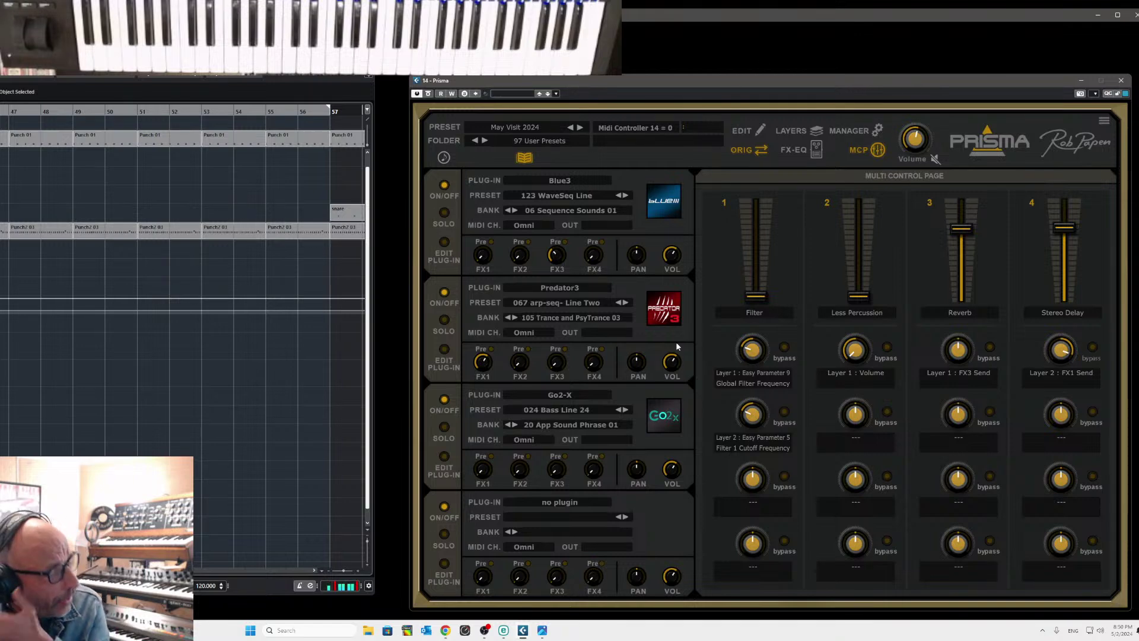
{"action": "left_click", "coordinate": [817, 132]}
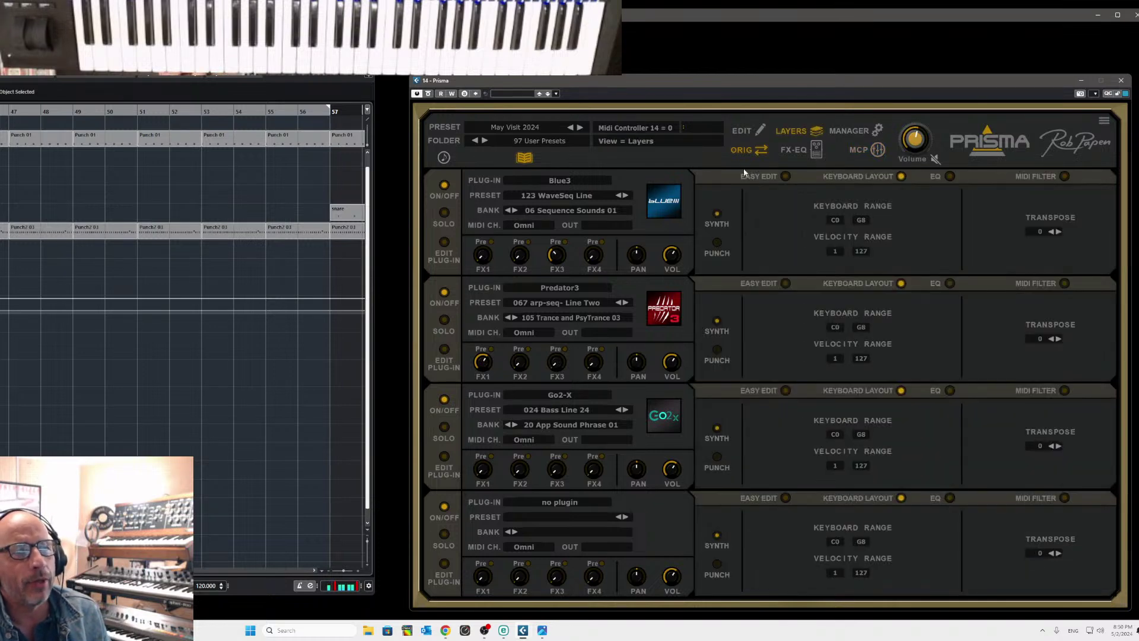
{"action": "left_click", "coordinate": [786, 176]}
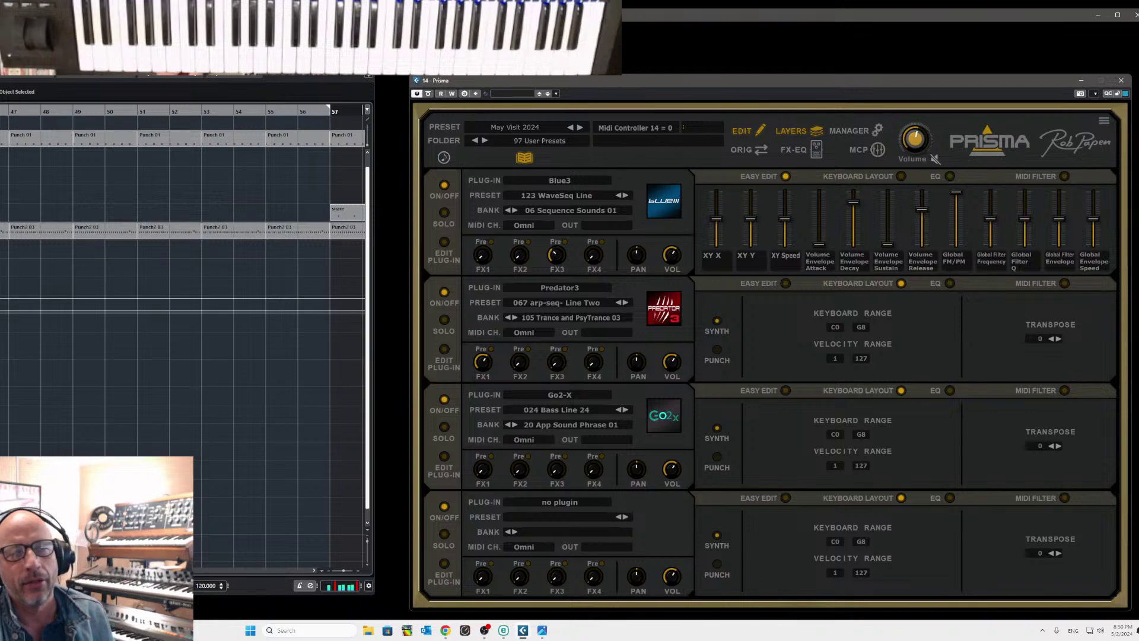
Clear the last Easy Edit slider of the Blue3 layer and assign Osc 6 Drift to it
{"action": "left_click", "coordinate": [1089, 261]}
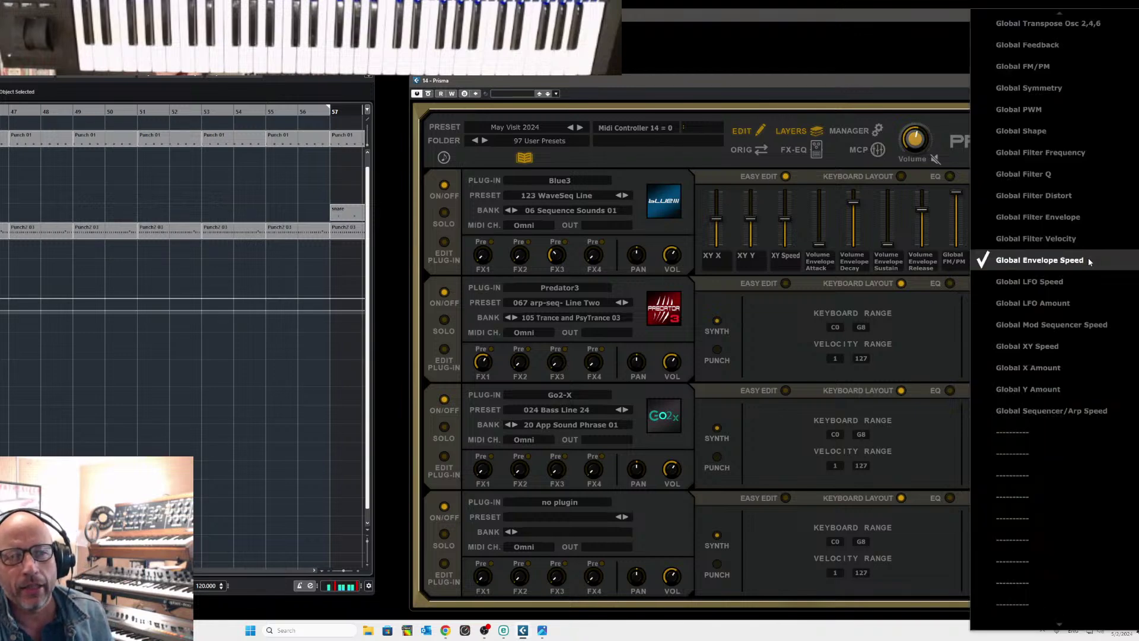
{"action": "scroll", "coordinate": [1067, 529], "scroll_direction": "down", "scroll_amount": 2}
{"action": "scroll", "coordinate": [1068, 534], "scroll_direction": "down", "scroll_amount": 6}
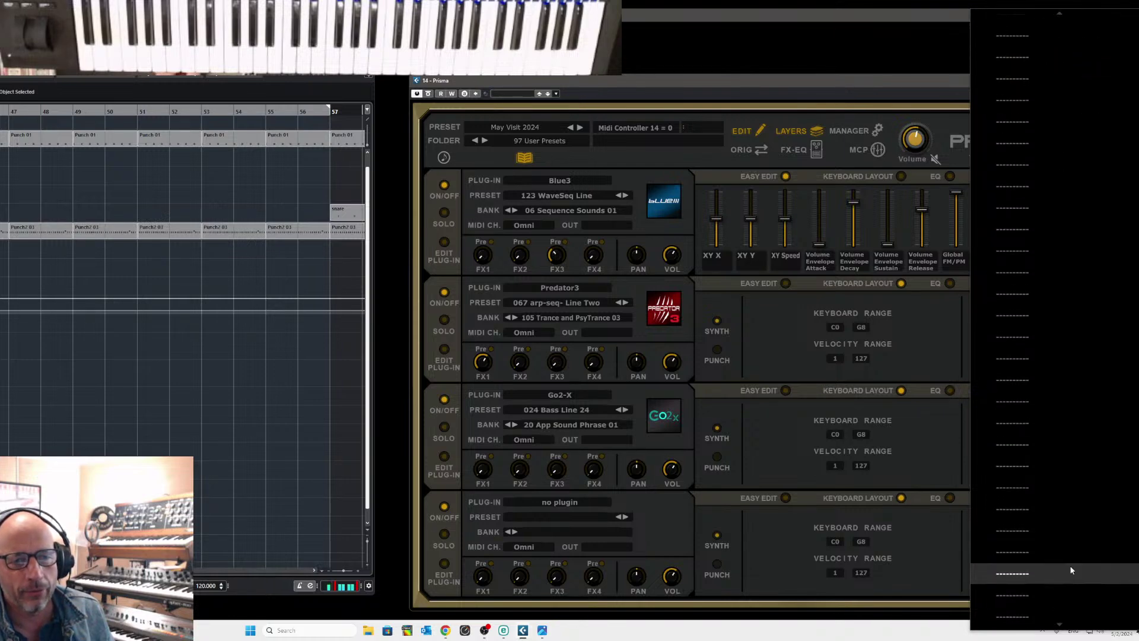
{"action": "left_click", "coordinate": [1048, 35]}
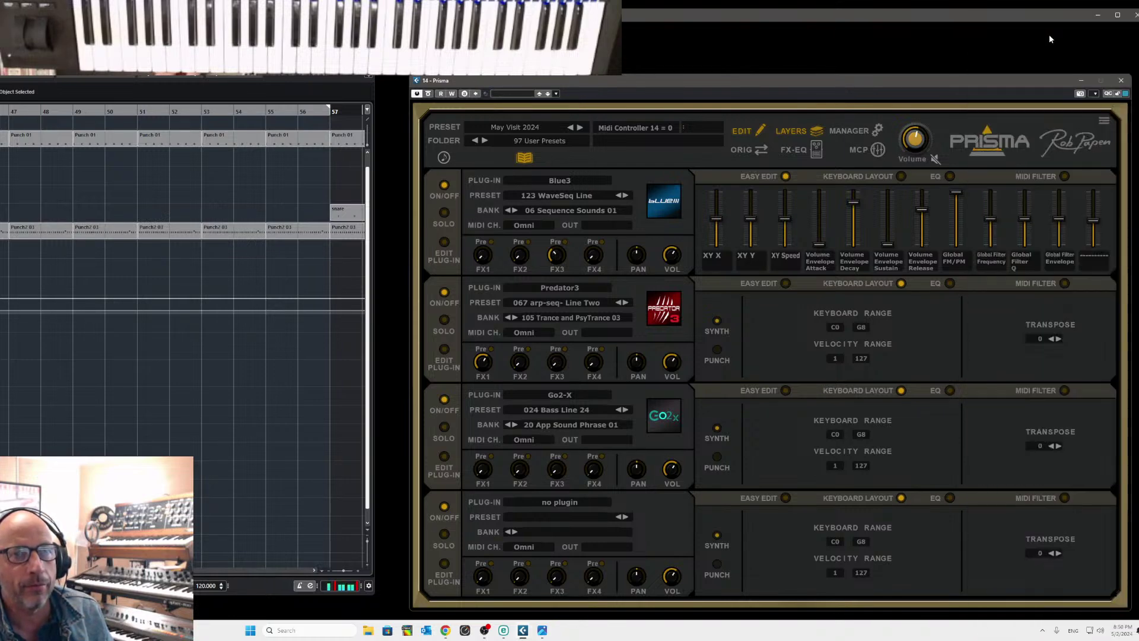
{"action": "left_click", "coordinate": [1091, 258]}
{"action": "scroll", "coordinate": [1089, 257], "scroll_direction": "up", "scroll_amount": 8}
{"action": "scroll", "coordinate": [1088, 262], "scroll_direction": "up", "scroll_amount": 12}
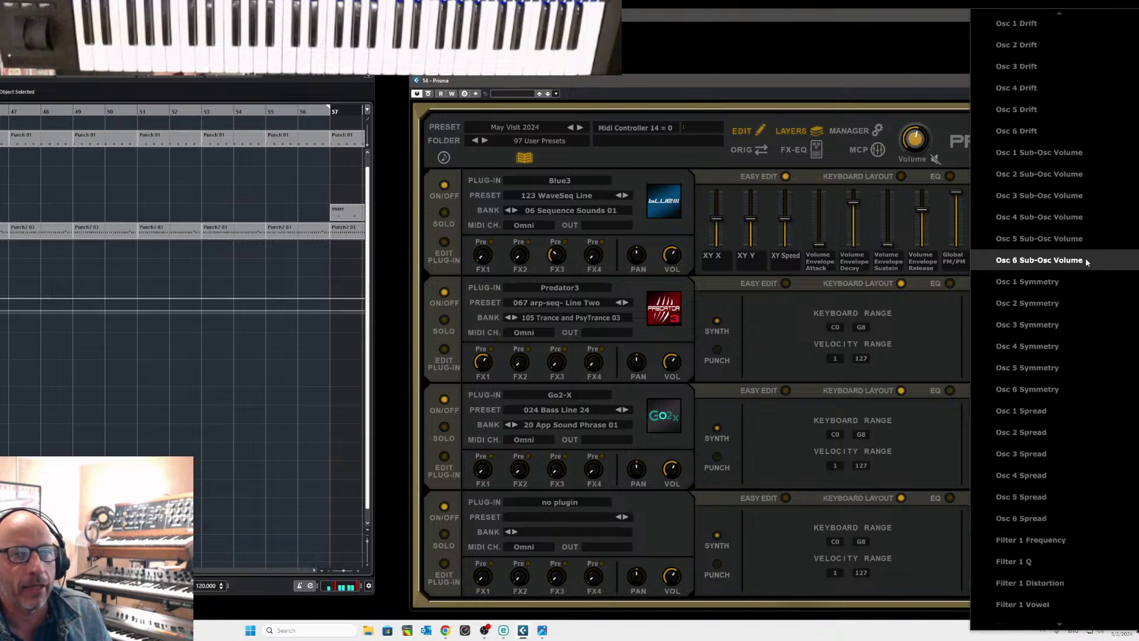
{"action": "left_click", "coordinate": [1033, 135]}
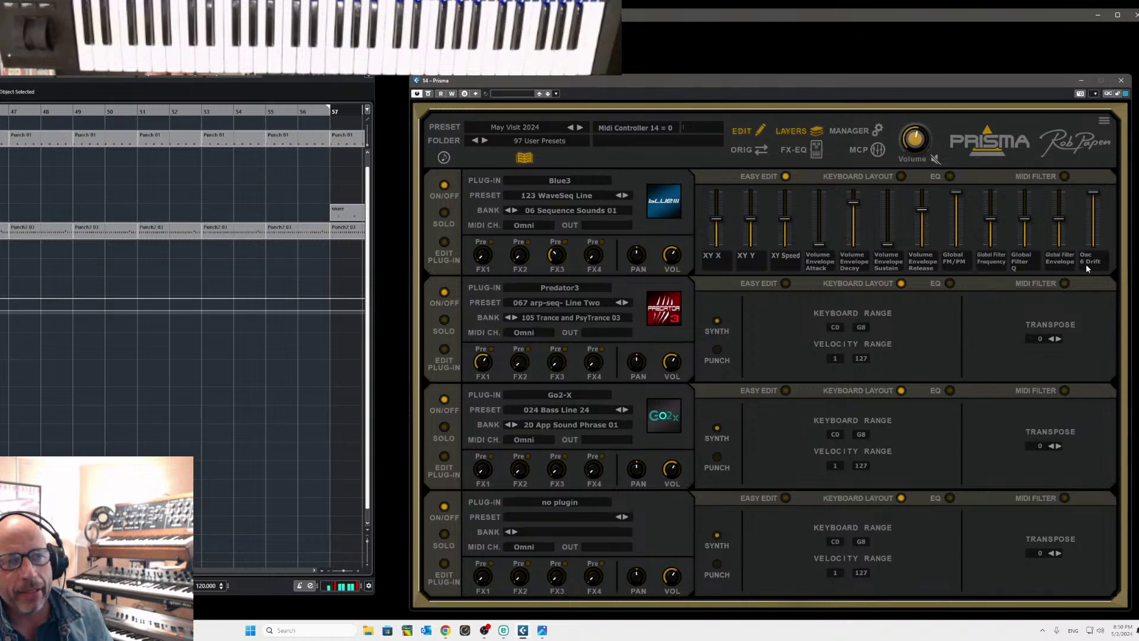
Restore the Blue3 layer's Easy Edit sliders to the Default Layout
{"action": "left_click", "coordinate": [758, 177]}
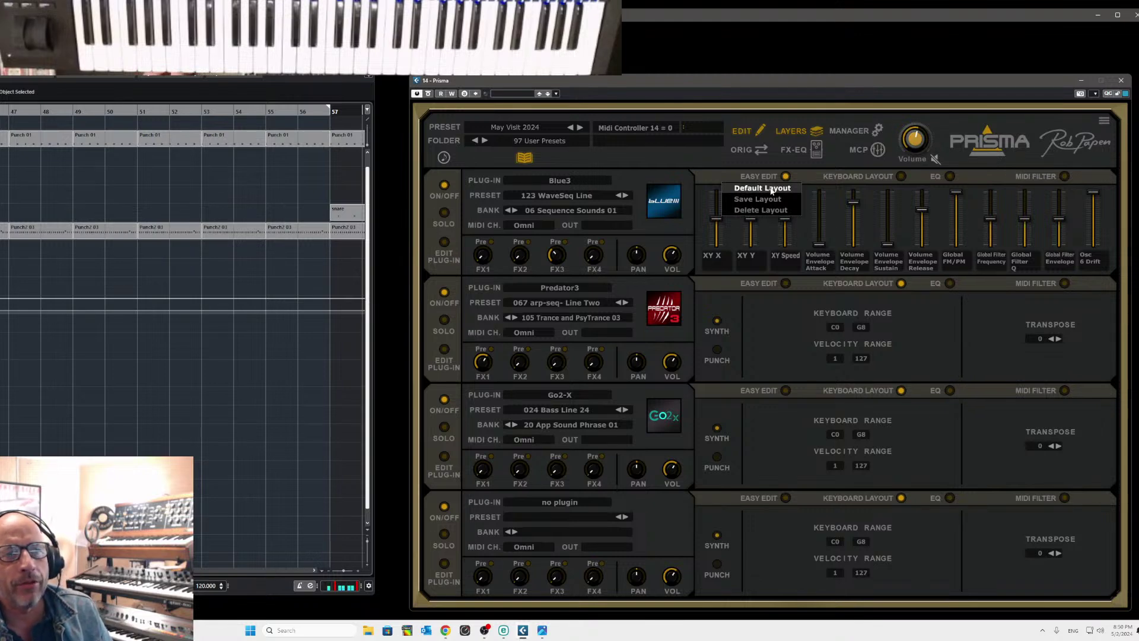
{"action": "left_click", "coordinate": [762, 188]}
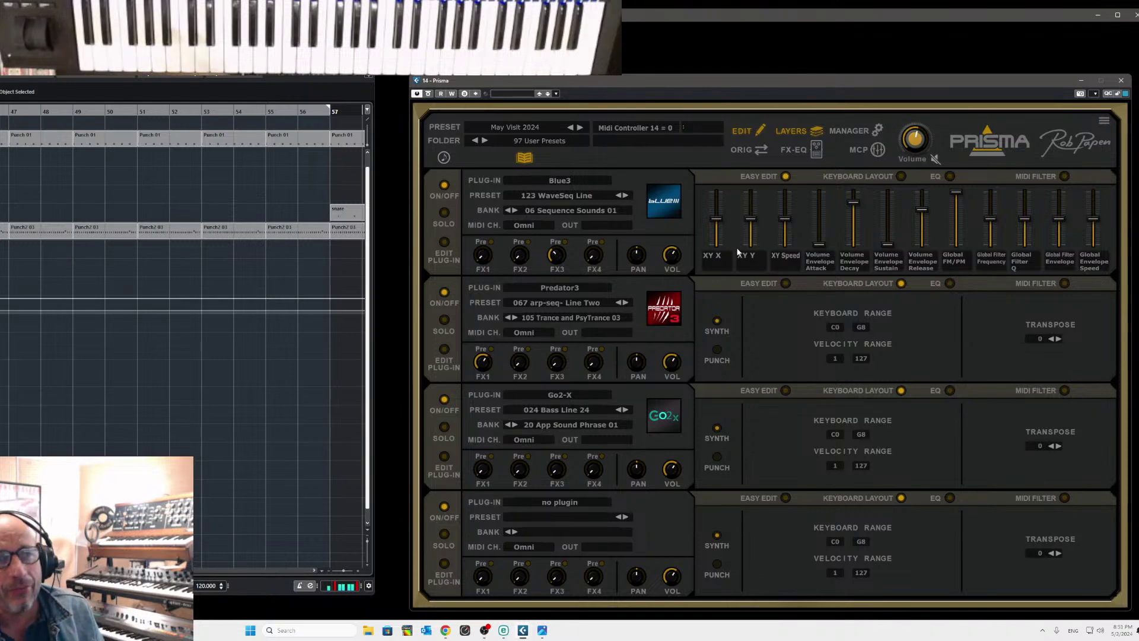
{"action": "mouse_move", "coordinate": [748, 246]}
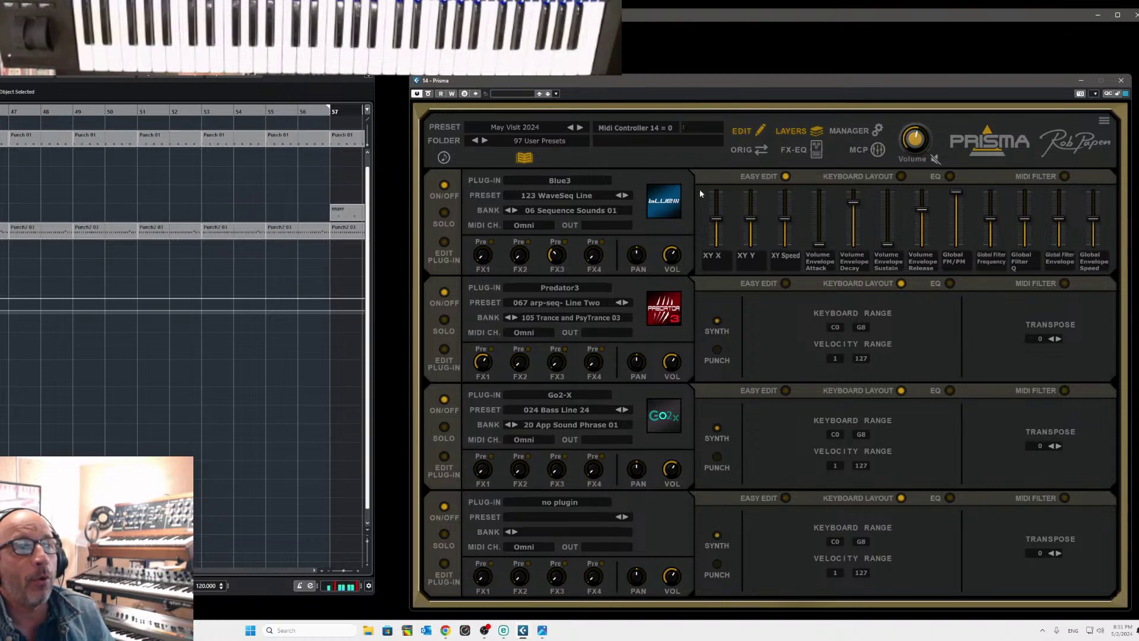
Show Prisma's FX-EQ page and examine the effects that the layers' FX1 to FX4 sends feed
{"action": "left_click", "coordinate": [794, 131]}
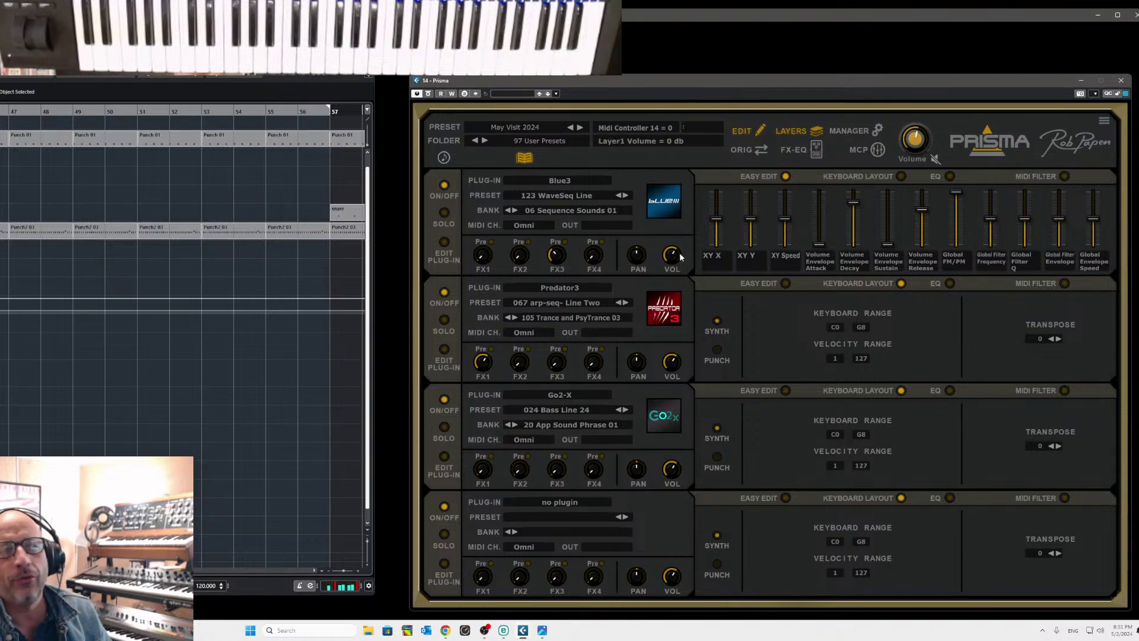
{"action": "left_click", "coordinate": [818, 152]}
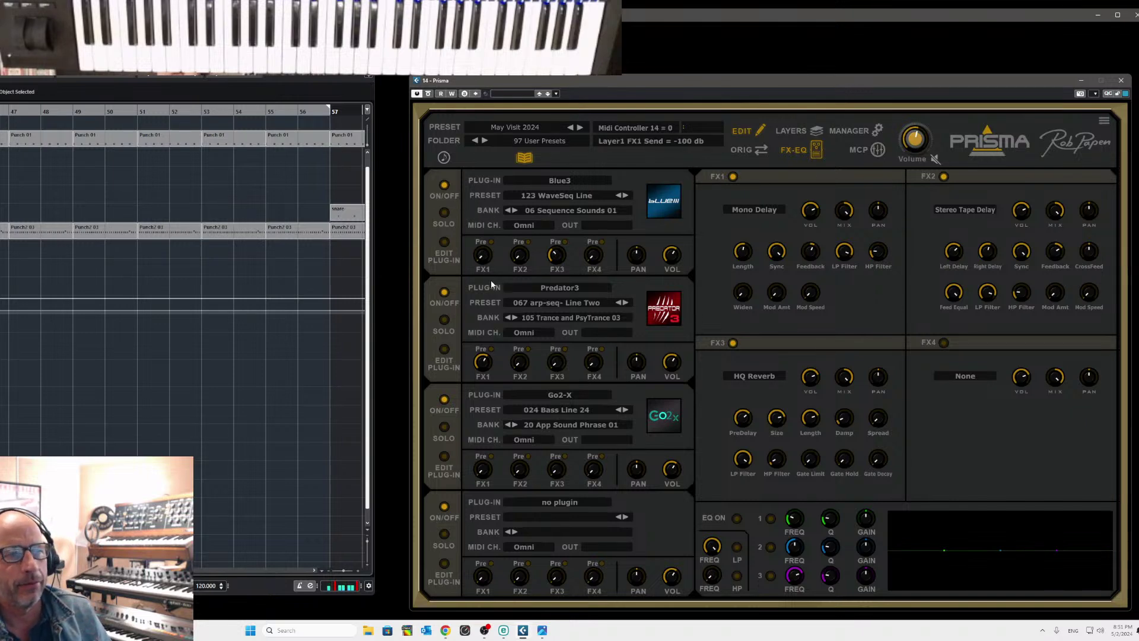
{"action": "mouse_move", "coordinate": [765, 303]}
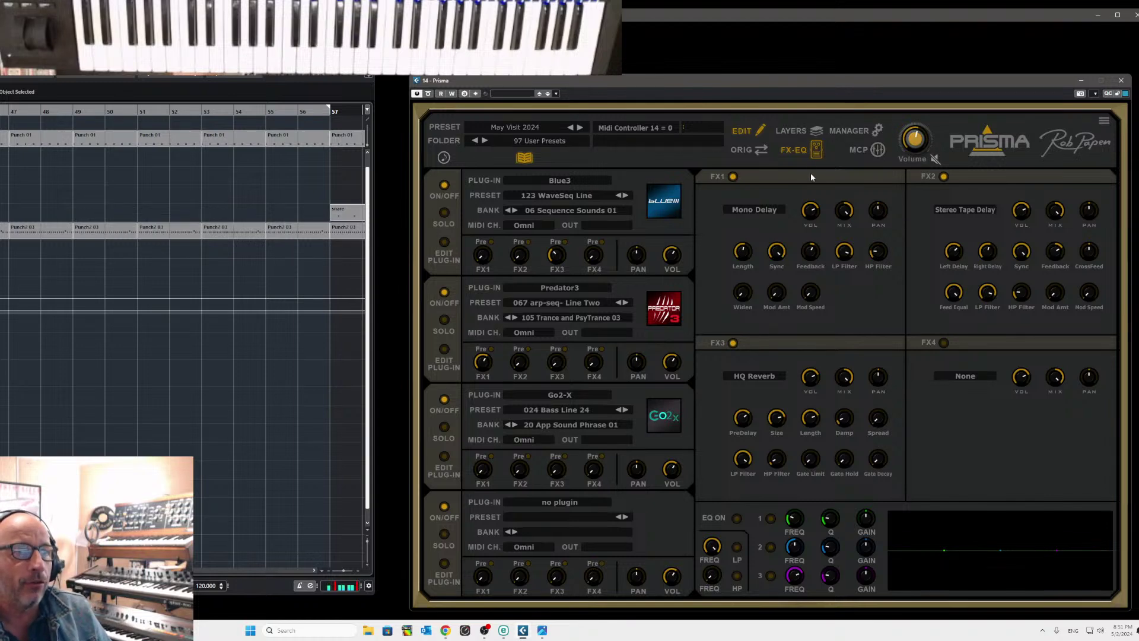
Look over the Multi Control Page and the Keyboard Layout settings of all layers in the Layers view
{"action": "left_click", "coordinate": [877, 151]}
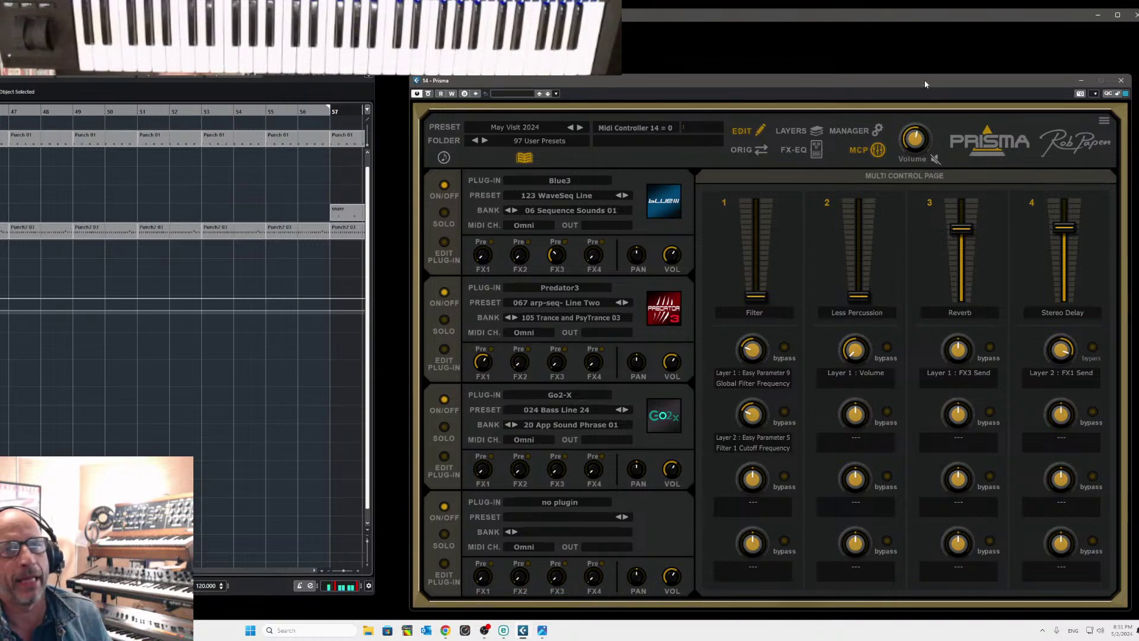
{"action": "left_click_drag", "start_coordinate": [924, 79], "coordinate": [931, 58]}
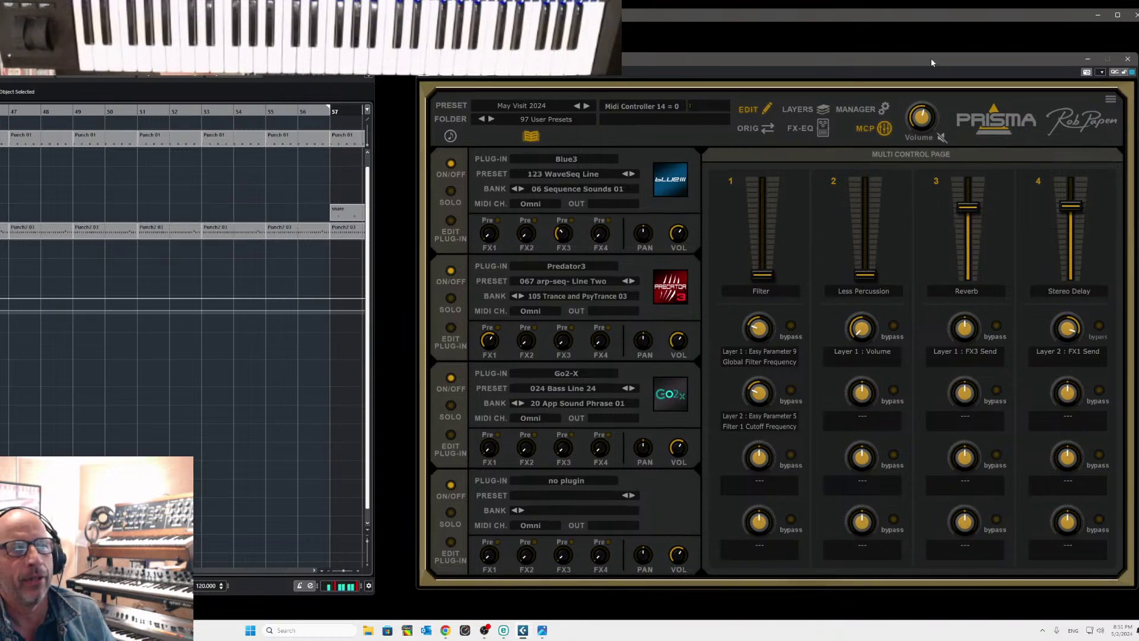
{"action": "left_click", "coordinate": [824, 110]}
{"action": "left_click", "coordinate": [911, 156]}
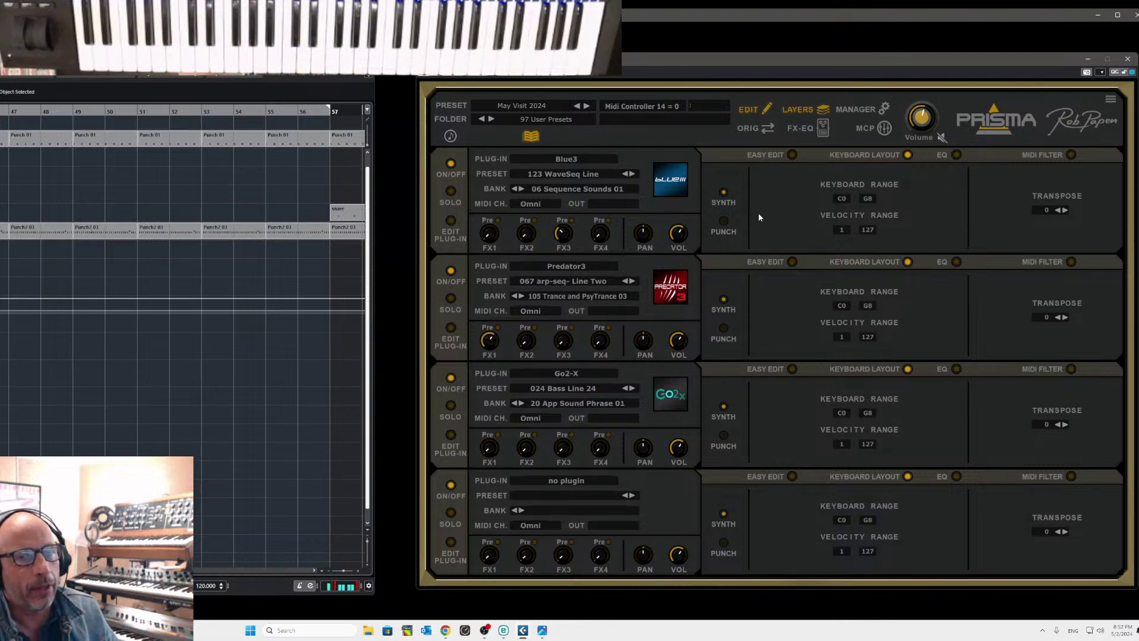
{"action": "left_click", "coordinate": [798, 109]}
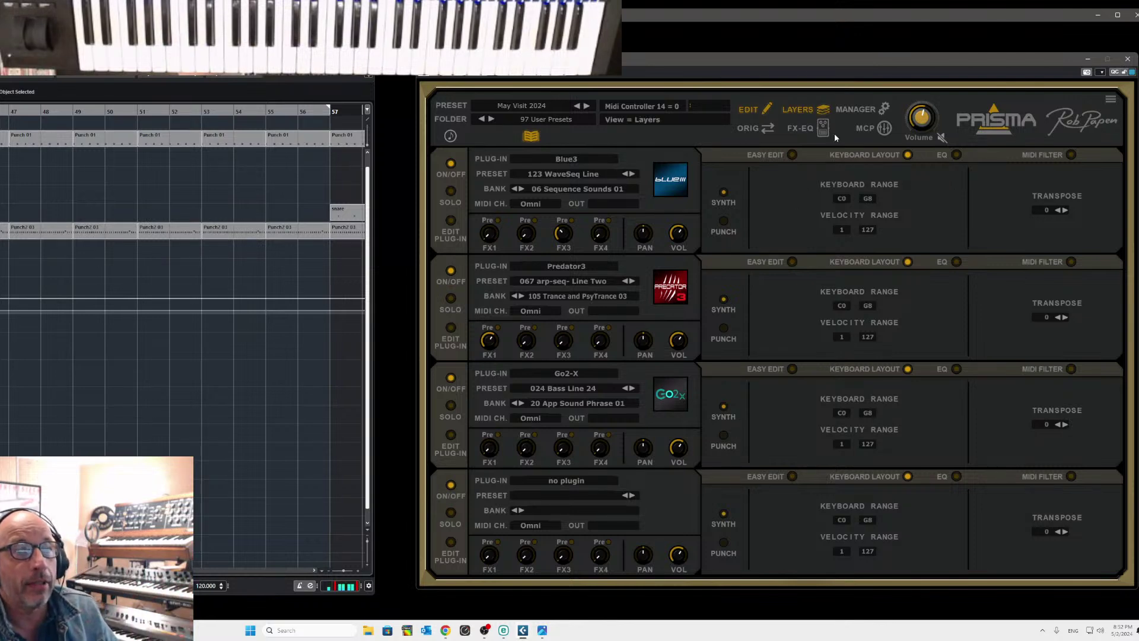
{"action": "left_click", "coordinate": [884, 132]}
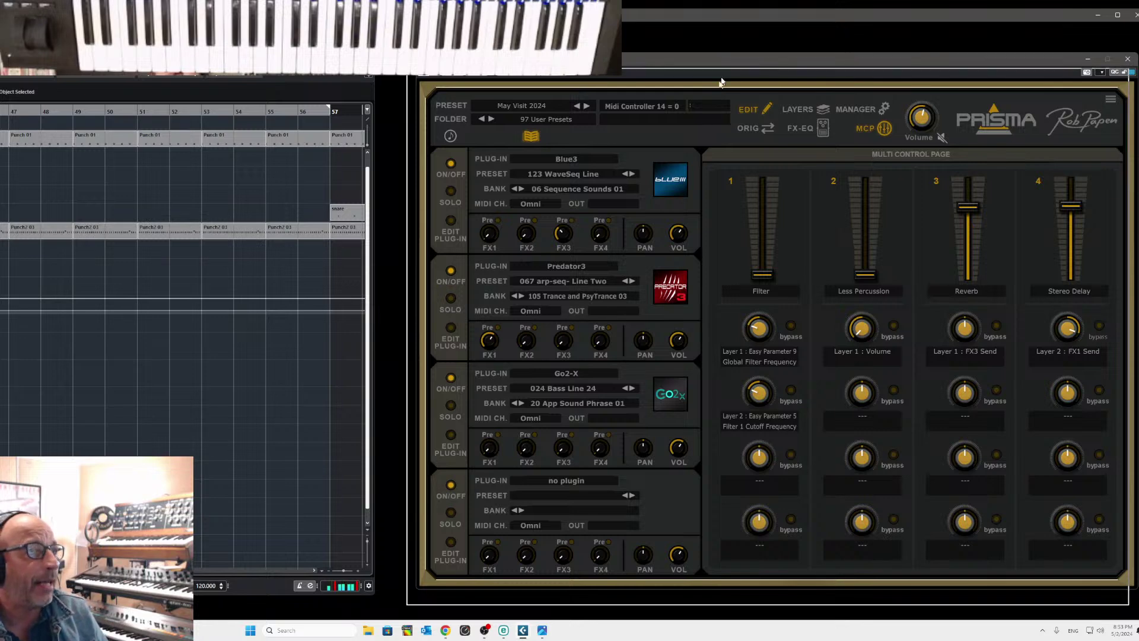
Load the Aioon SuperPad preset from the 01 Super Pads 01 bank folder in the preset manager
{"action": "left_click_drag", "start_coordinate": [727, 58], "coordinate": [713, 90]}
{"action": "left_click", "coordinate": [842, 141]}
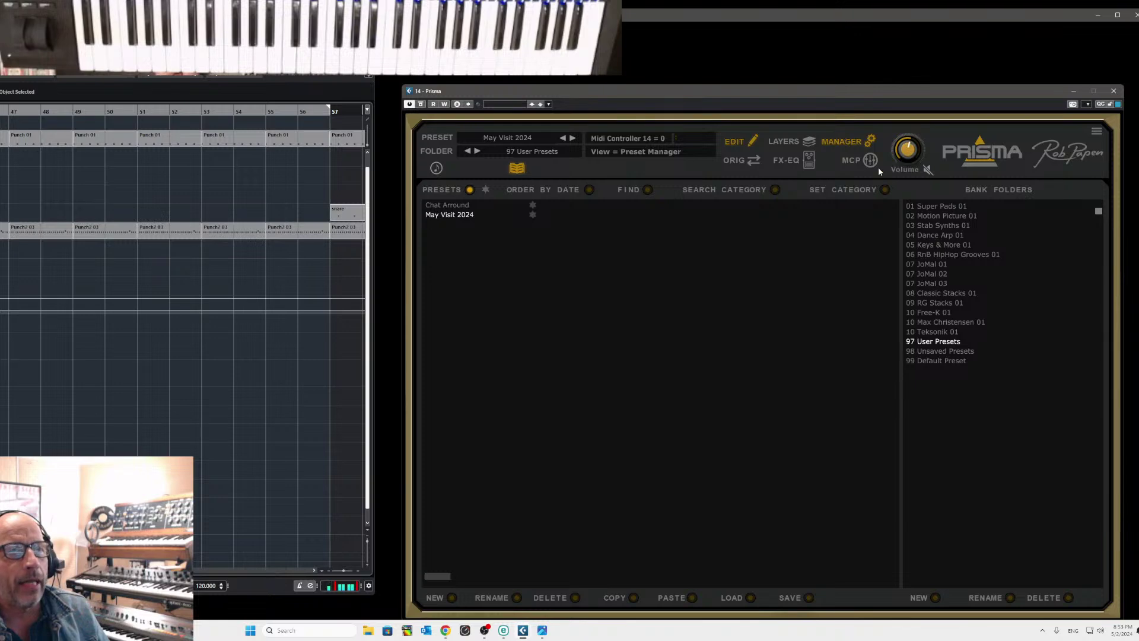
{"action": "left_click", "coordinate": [932, 209]}
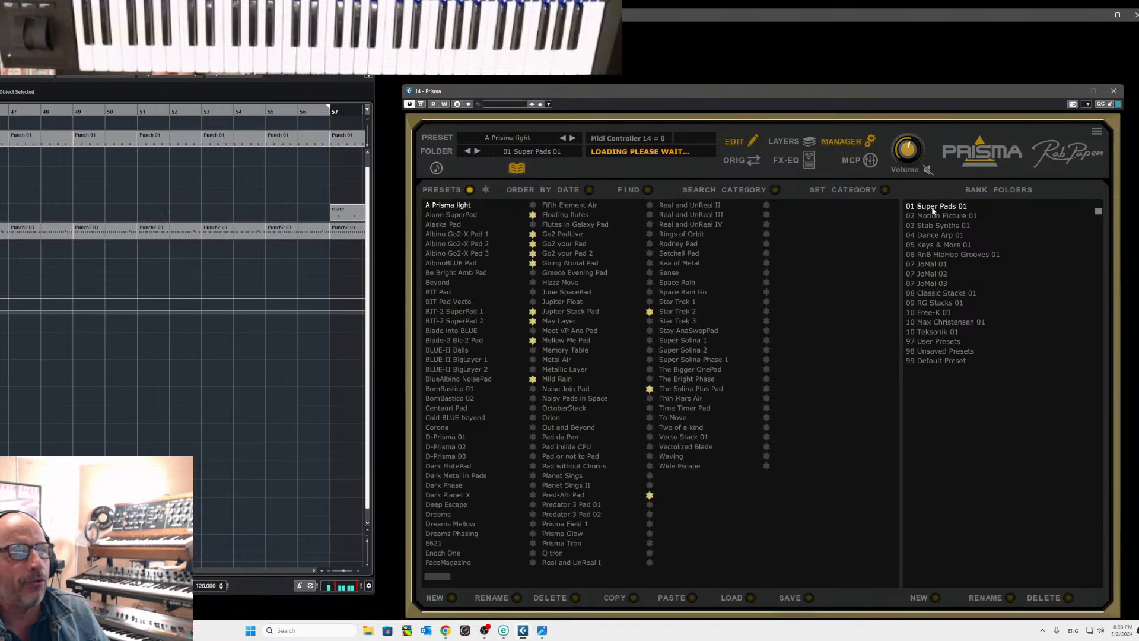
{"action": "left_click", "coordinate": [459, 216]}
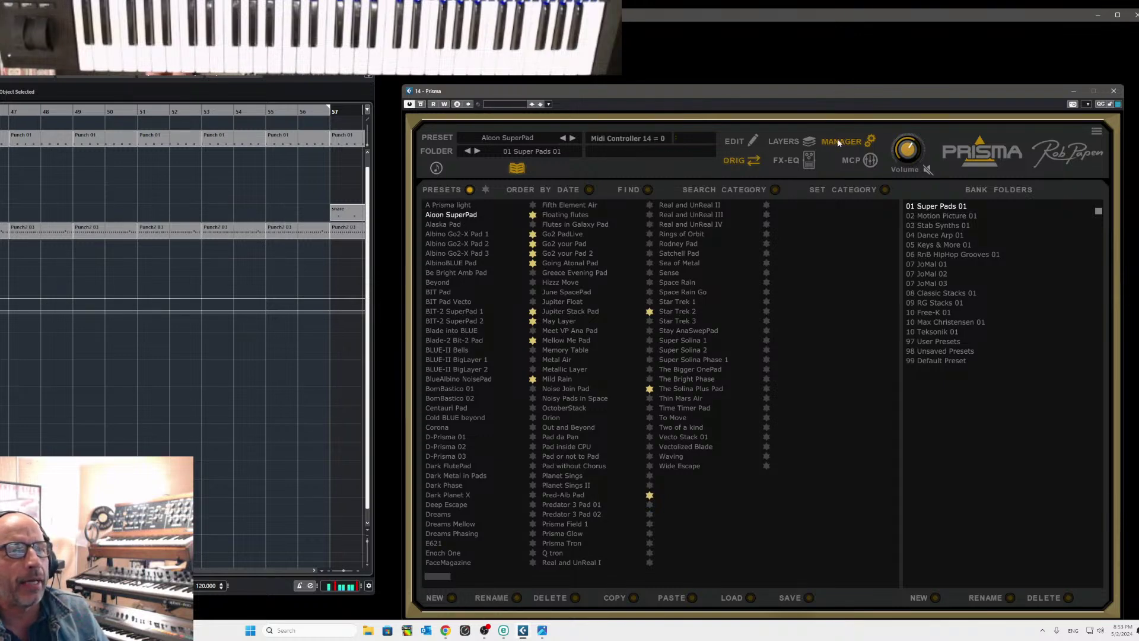
Show the preset's Multi Control Page and raise the Release fader to 76 %
{"action": "left_click", "coordinate": [870, 165]}
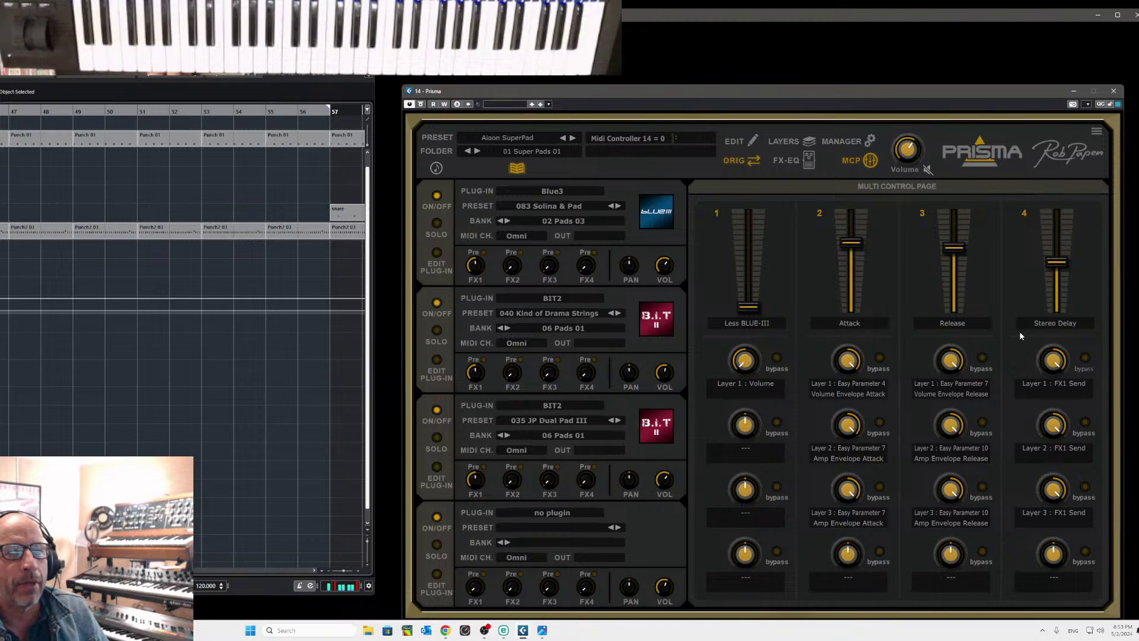
{"action": "left_click", "coordinate": [959, 247]}
{"action": "left_click_drag", "start_coordinate": [959, 247], "coordinate": [959, 237]}
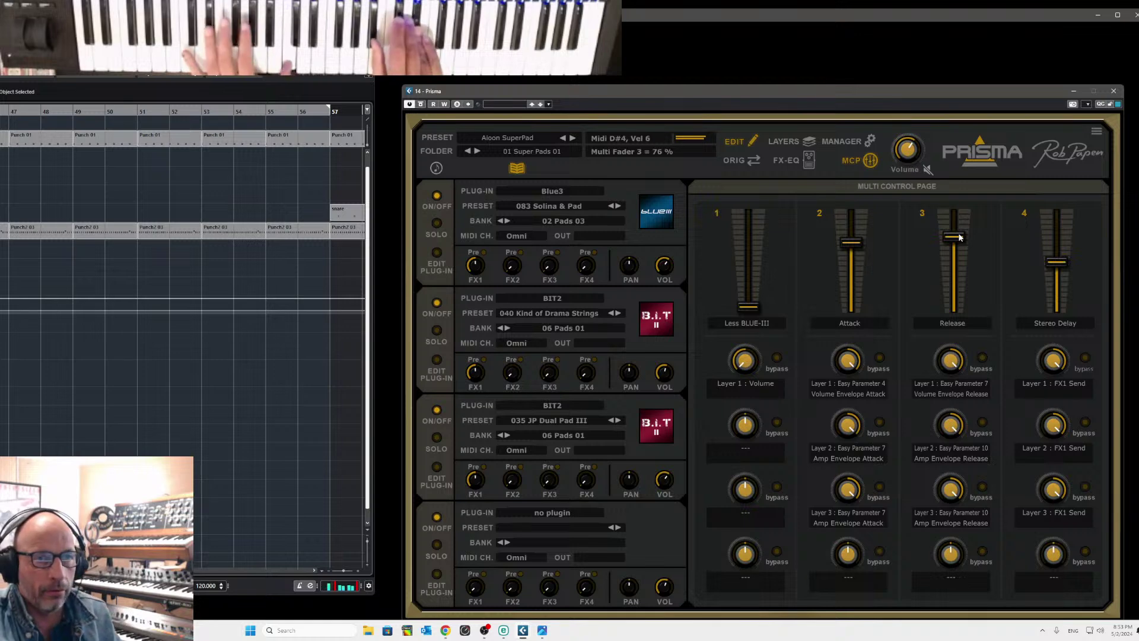